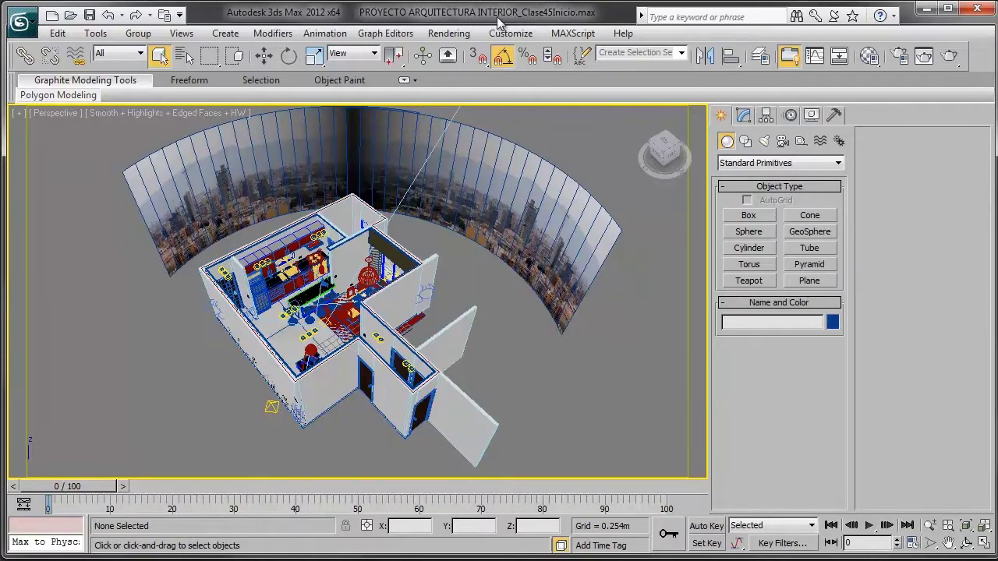
- Hide the 3d techo ceiling layer in the Layer Manager
{"action": "middle_click_drag", "start_coordinate": [423, 200], "coordinate": [447, 212]}
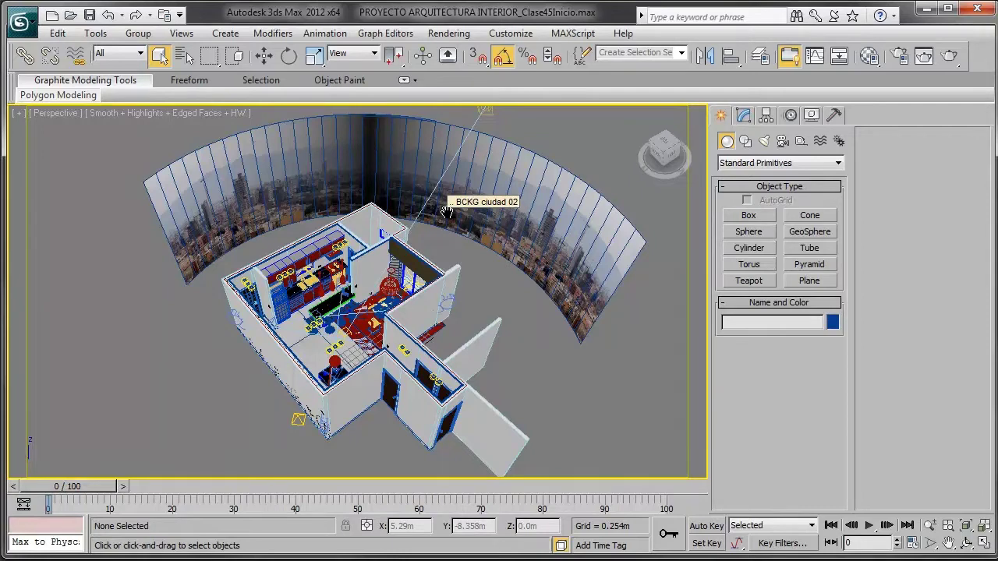
{"action": "middle_click_drag", "start_coordinate": [447, 212], "coordinate": [334, 209], "text": "alt"}
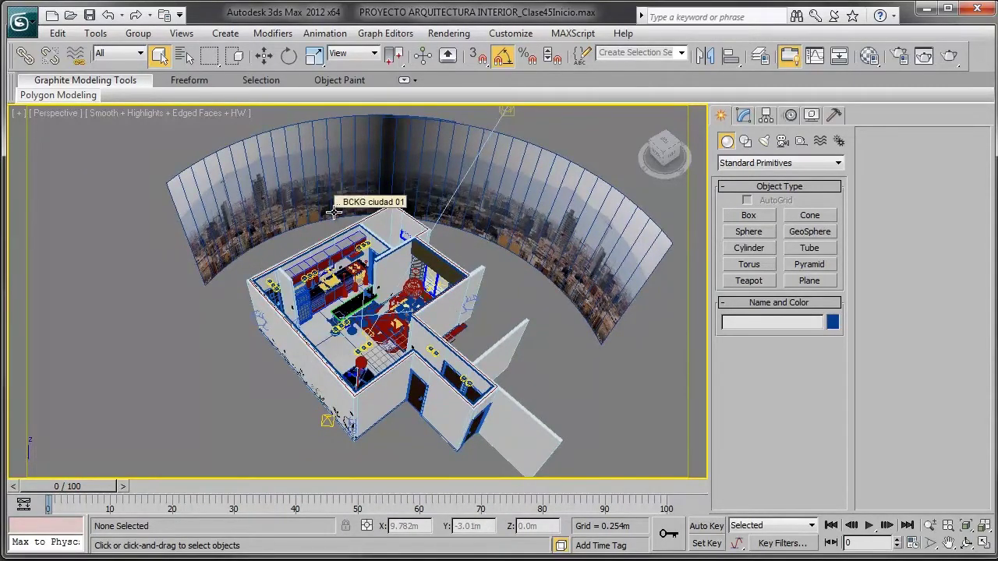
{"action": "middle_click_drag", "start_coordinate": [334, 210], "coordinate": [312, 271], "text": "alt"}
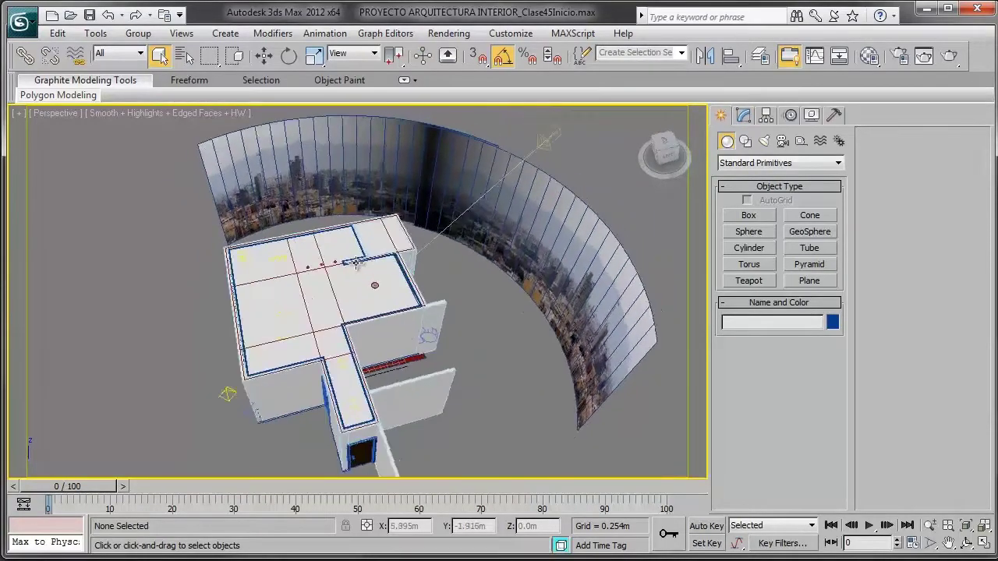
{"action": "scroll", "coordinate": [311, 271], "scroll_direction": "up", "scroll_amount": 10}
{"action": "scroll", "coordinate": [400, 278], "scroll_direction": "down", "scroll_amount": 3}
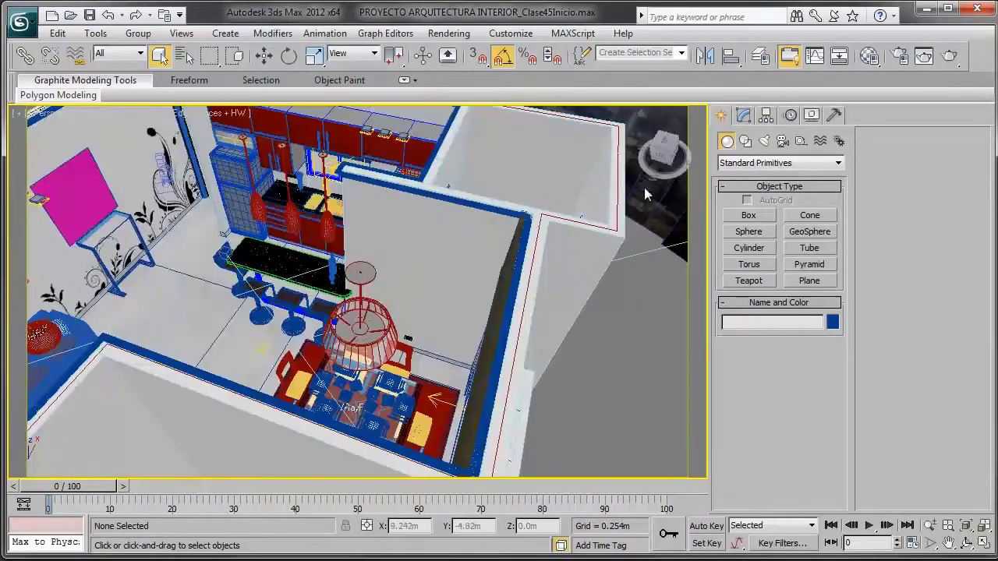
{"action": "left_click", "coordinate": [768, 59]}
{"action": "scroll", "coordinate": [643, 305], "scroll_direction": "down", "scroll_amount": 3}
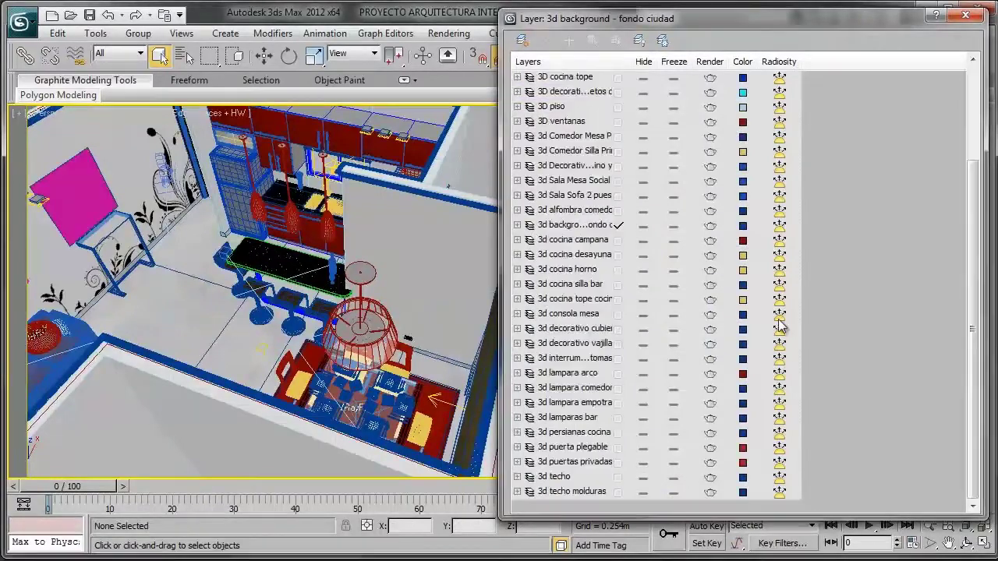
{"action": "left_click", "coordinate": [643, 478]}
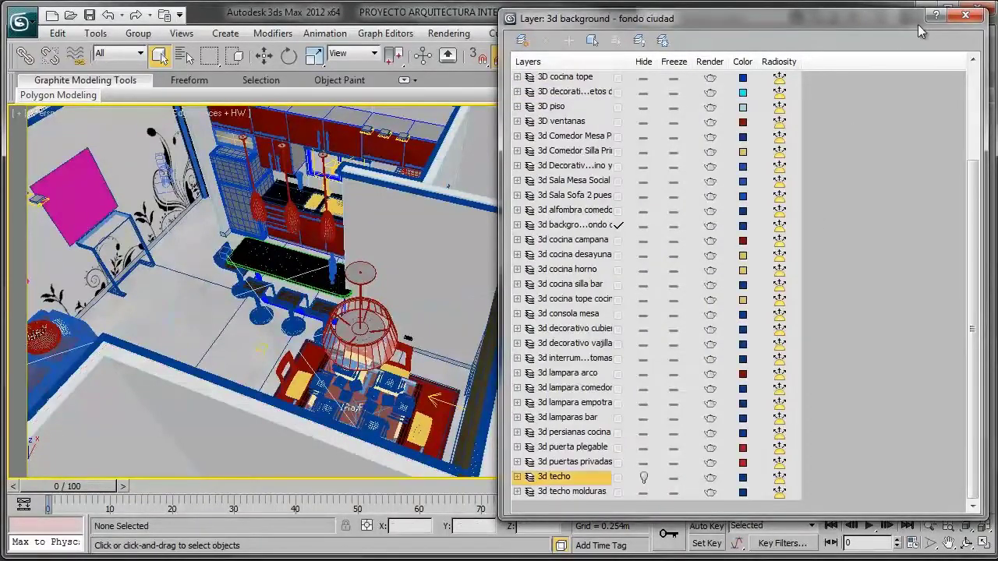
{"action": "left_click", "coordinate": [966, 15]}
- Select the window sill plane, Plane005, on the exterior wall
{"action": "middle_click_drag", "start_coordinate": [383, 317], "coordinate": [310, 333], "text": "alt"}
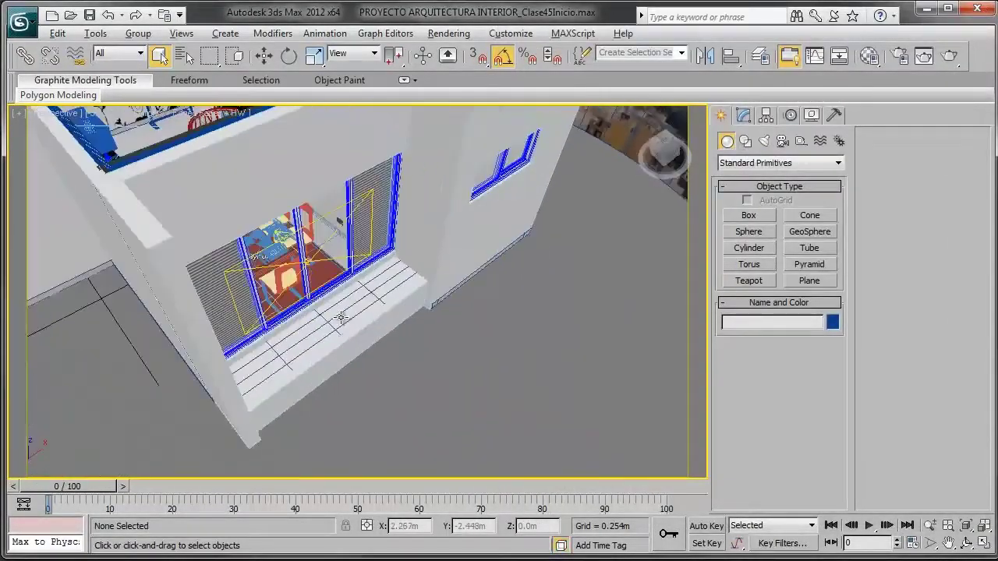
{"action": "left_click", "coordinate": [310, 333]}
{"action": "scroll", "coordinate": [334, 312], "scroll_direction": "up", "scroll_amount": 5}
{"action": "mouse_move", "coordinate": [343, 305]}
{"action": "middle_mouse_down", "text": "alt"}
{"action": "mouse_move", "coordinate": [276, 286]}
{"action": "mouse_move", "coordinate": [350, 292]}
{"action": "mouse_move", "coordinate": [392, 312]}
{"action": "middle_mouse_up", "text": "alt"}
{"action": "scroll", "coordinate": [350, 291], "scroll_direction": "down", "scroll_amount": 3}
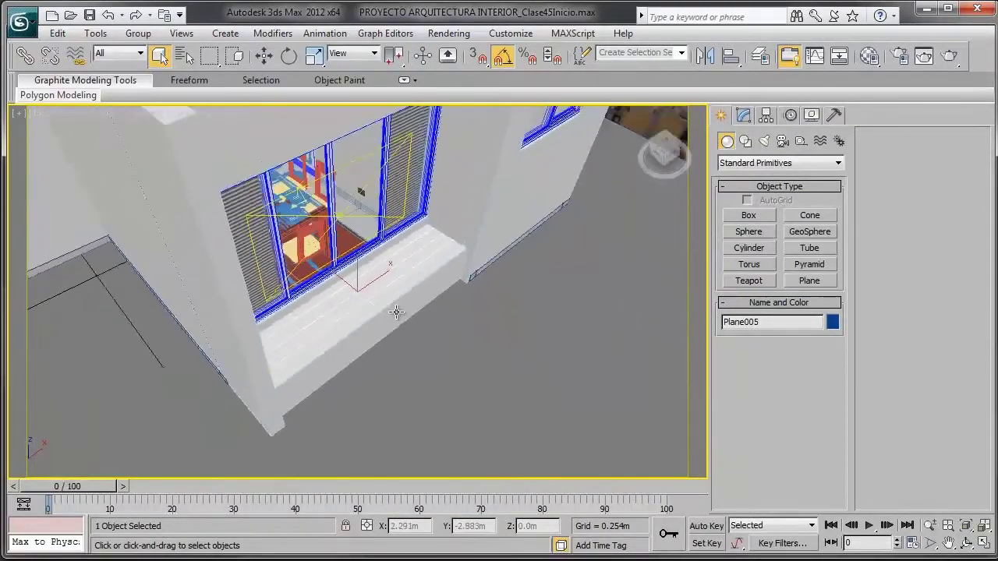
{"action": "scroll", "coordinate": [396, 311], "scroll_direction": "down", "scroll_amount": 4}
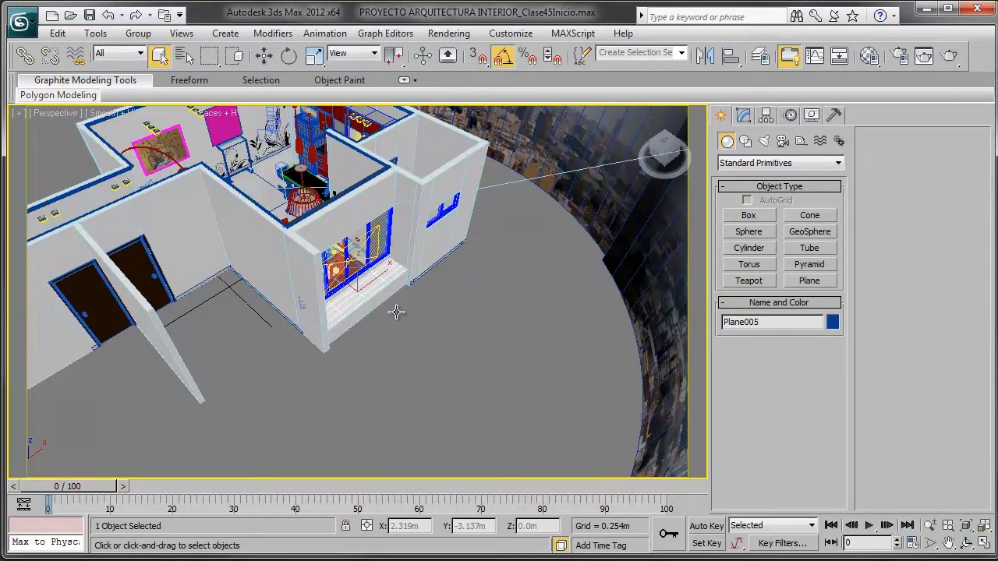
- Orbit and zoom to frame the window sill straight on and at an angle
{"action": "middle_click_drag", "start_coordinate": [383, 304], "coordinate": [365, 285], "text": "alt"}
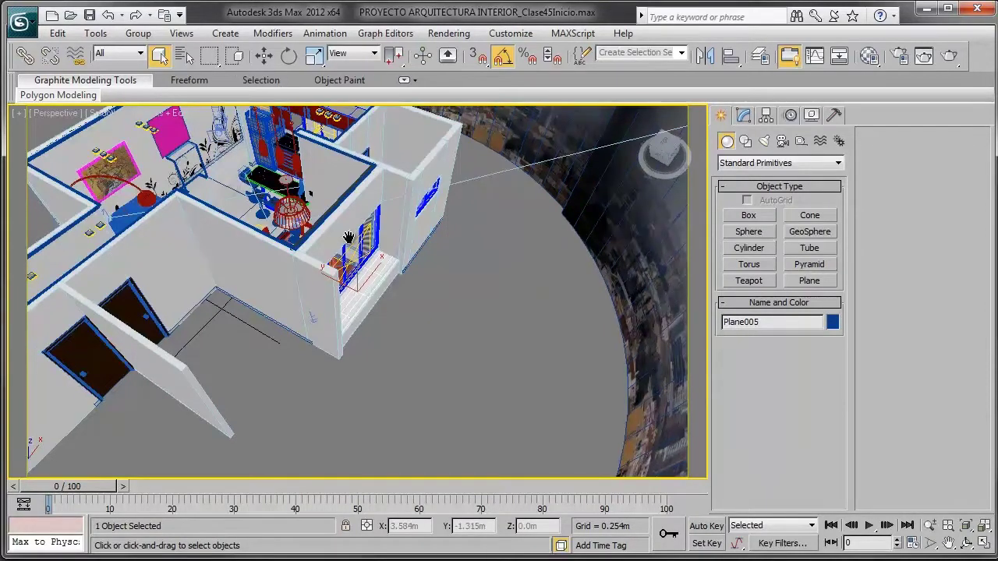
{"action": "scroll", "coordinate": [350, 236], "scroll_direction": "up", "scroll_amount": 3}
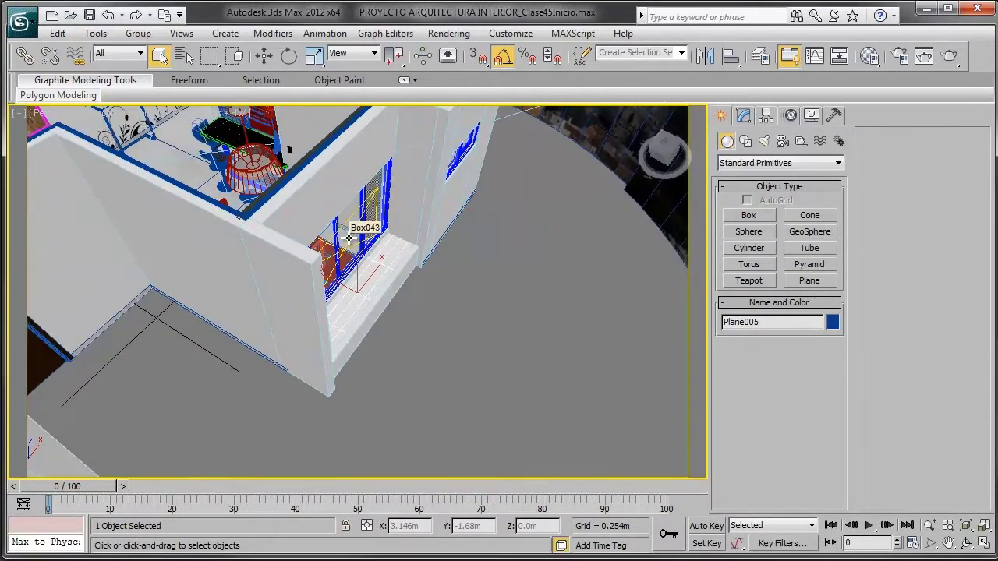
{"action": "middle_click_drag", "start_coordinate": [349, 236], "coordinate": [361, 236], "text": "alt"}
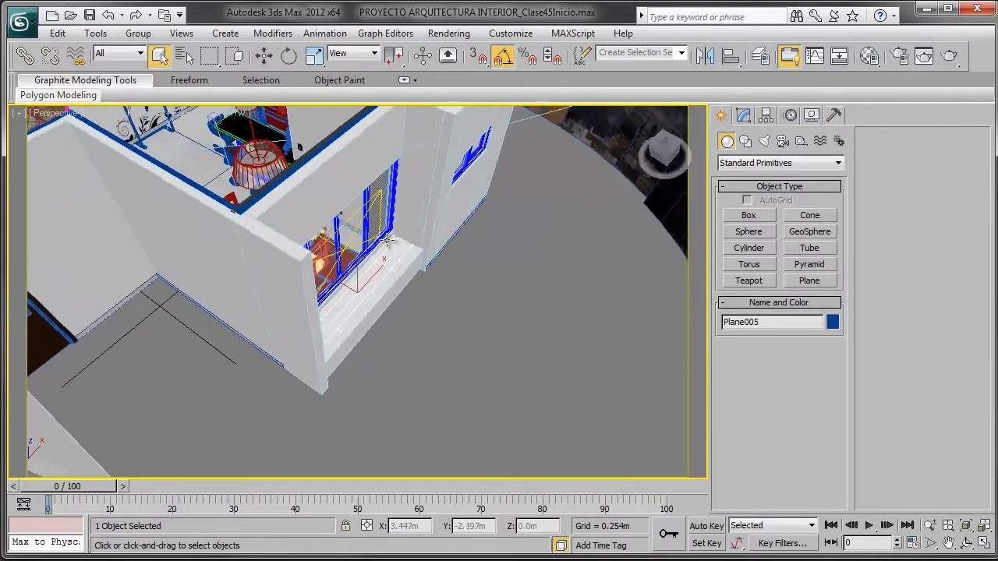
{"action": "scroll", "coordinate": [380, 263], "scroll_direction": "up", "scroll_amount": 2}
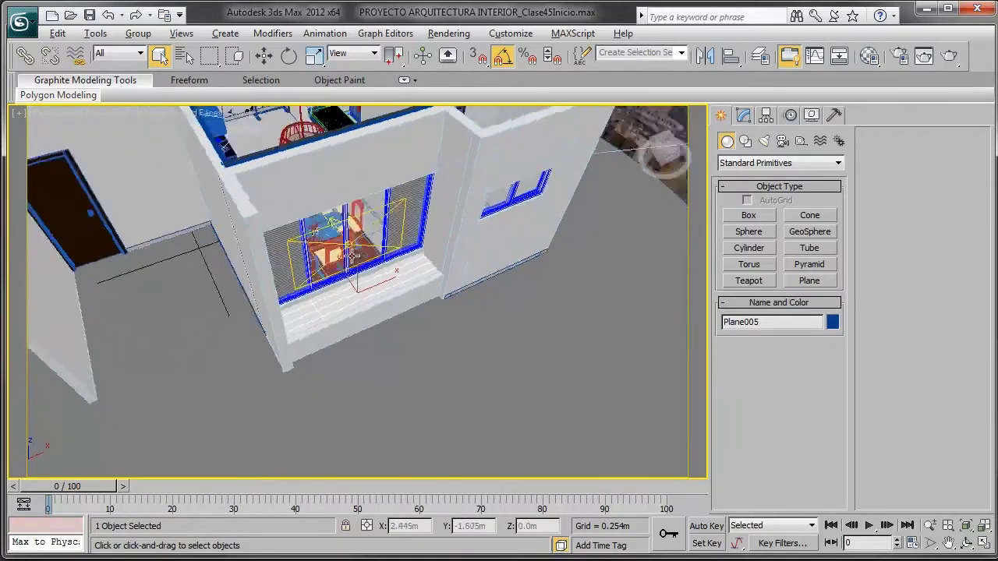
{"action": "scroll", "coordinate": [348, 254], "scroll_direction": "up", "scroll_amount": 2}
{"action": "scroll", "coordinate": [348, 254], "scroll_direction": "up", "scroll_amount": 2}
{"action": "scroll", "coordinate": [374, 264], "scroll_direction": "up", "scroll_amount": 2}
{"action": "mouse_move", "coordinate": [375, 266]}
{"action": "middle_mouse_down", "text": "alt"}
{"action": "mouse_move", "coordinate": [366, 289]}
{"action": "mouse_move", "coordinate": [379, 312]}
{"action": "middle_mouse_up", "text": "alt"}
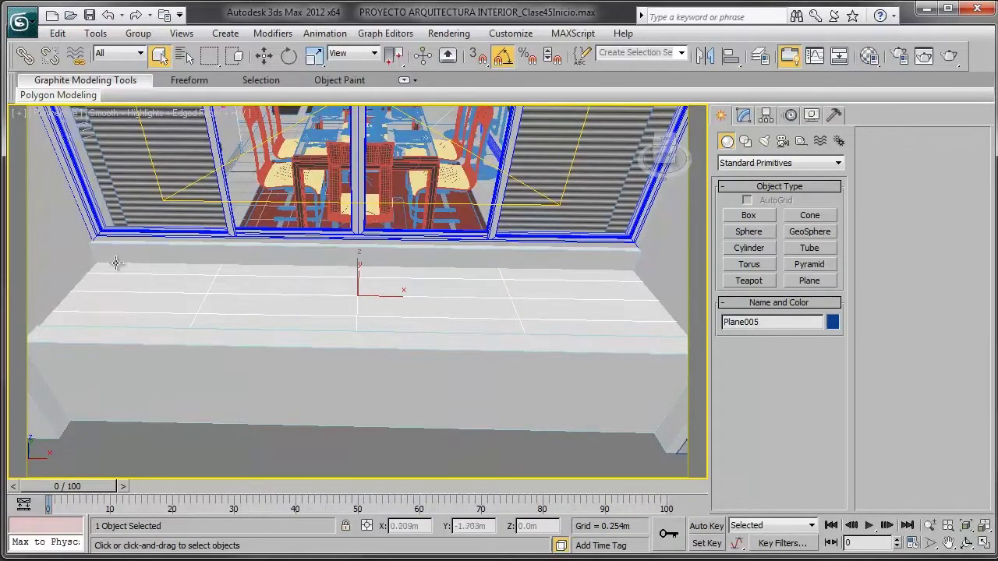
{"action": "middle_click_drag", "start_coordinate": [340, 307], "coordinate": [357, 312], "text": "alt"}
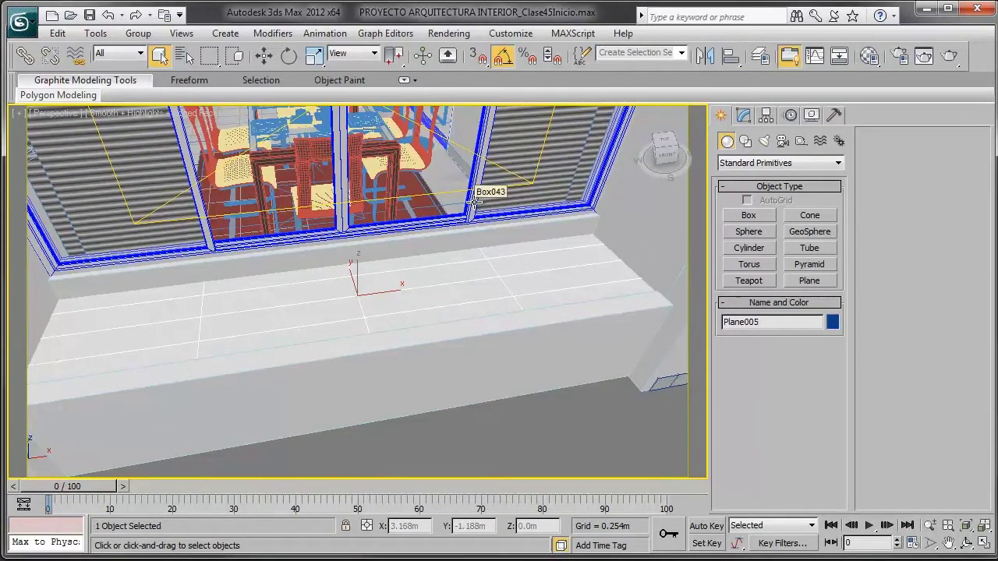
{"action": "middle_click_drag", "start_coordinate": [445, 238], "coordinate": [446, 253], "text": "alt"}
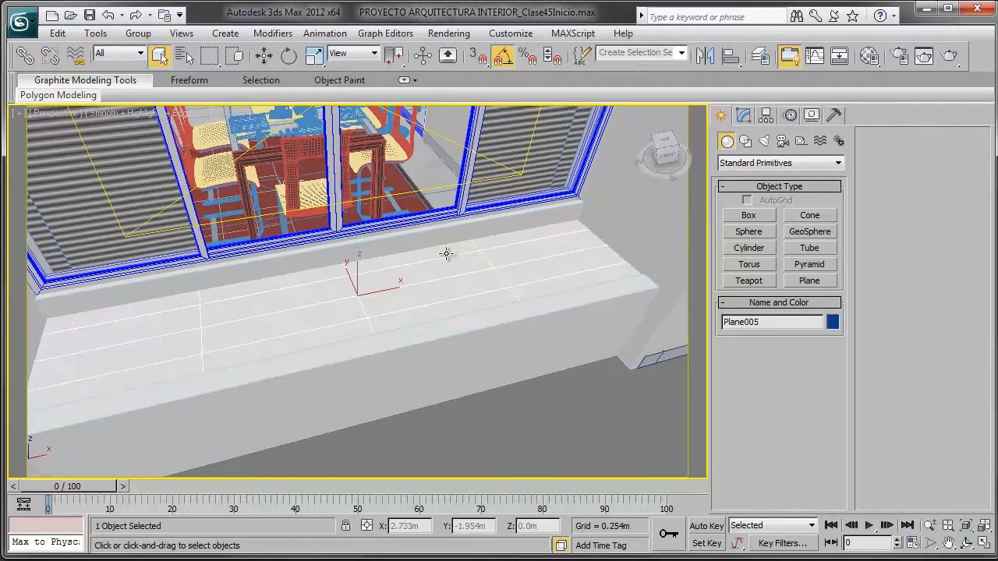
- Open the Material Editor and name an unused material slot 'Arena'
{"action": "key", "text": "m"}
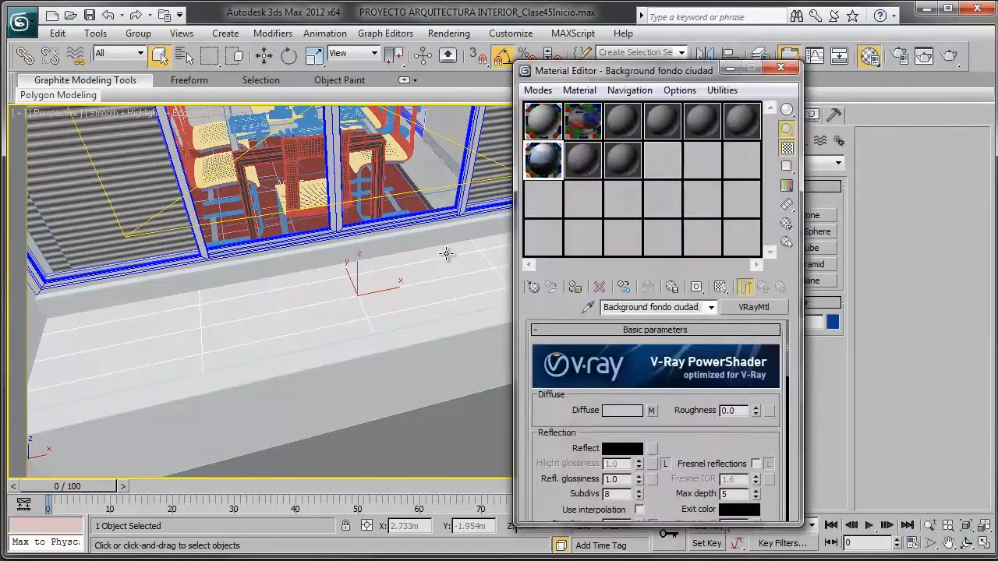
{"action": "left_click_drag", "start_coordinate": [677, 71], "coordinate": [732, 71]}
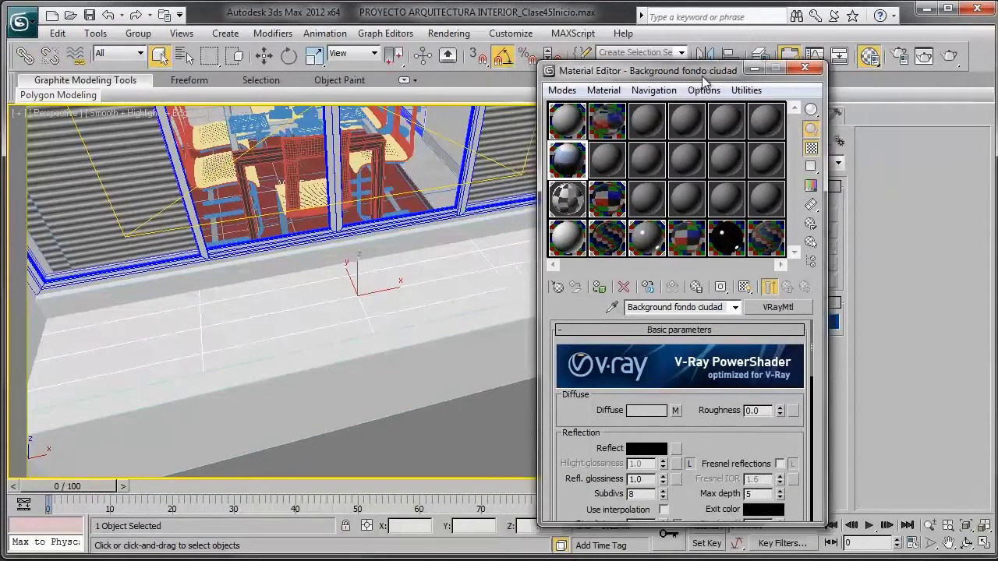
{"action": "left_click", "coordinate": [686, 133]}
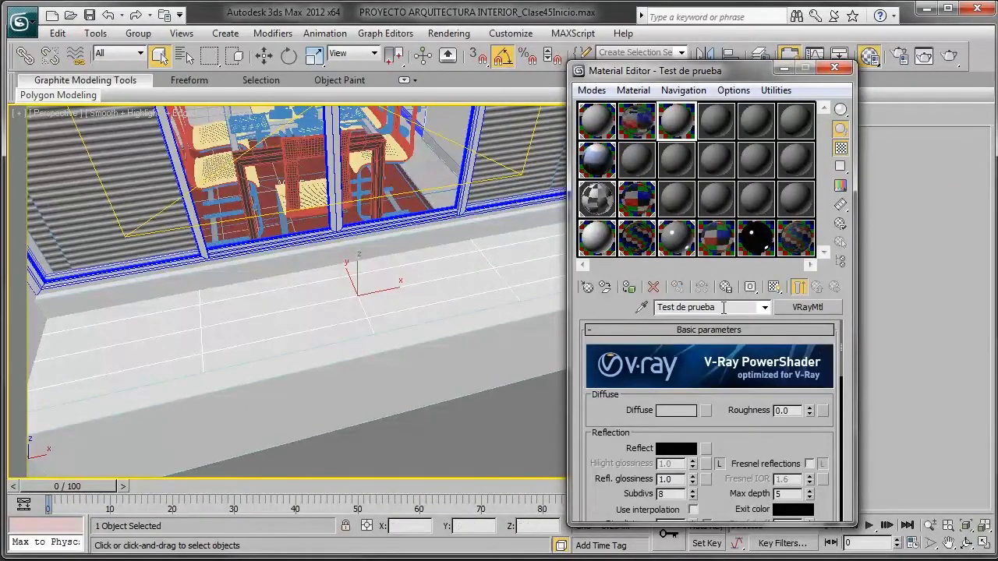
{"action": "left_click_drag", "start_coordinate": [724, 307], "coordinate": [624, 309]}
{"action": "type", "text": "Mad"}
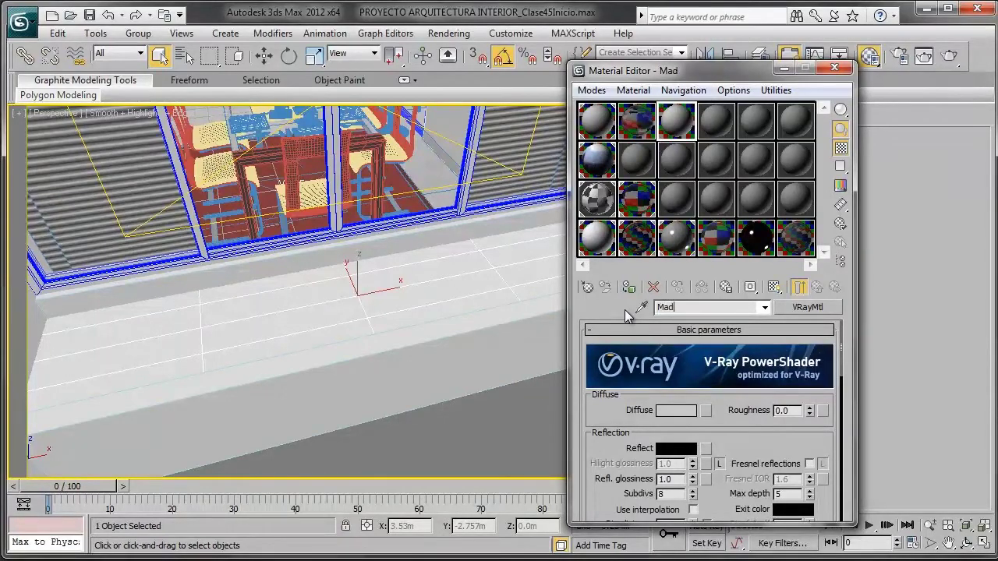
{"action": "key", "text": "BackSpace"}
{"action": "key", "text": "BackSpace"}
{"action": "key", "text": "BackSpace"}
{"action": "type", "text": "Arena"}
- Set the Arena material's diffuse colour to sandy beige (147, 141, 127)
{"action": "left_click", "coordinate": [784, 452]}
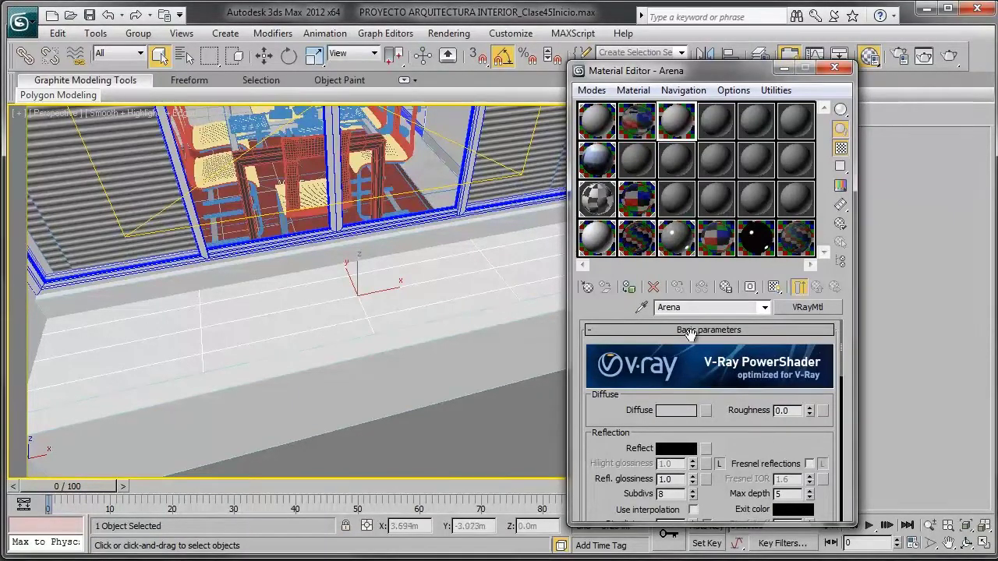
{"action": "left_click", "coordinate": [678, 413]}
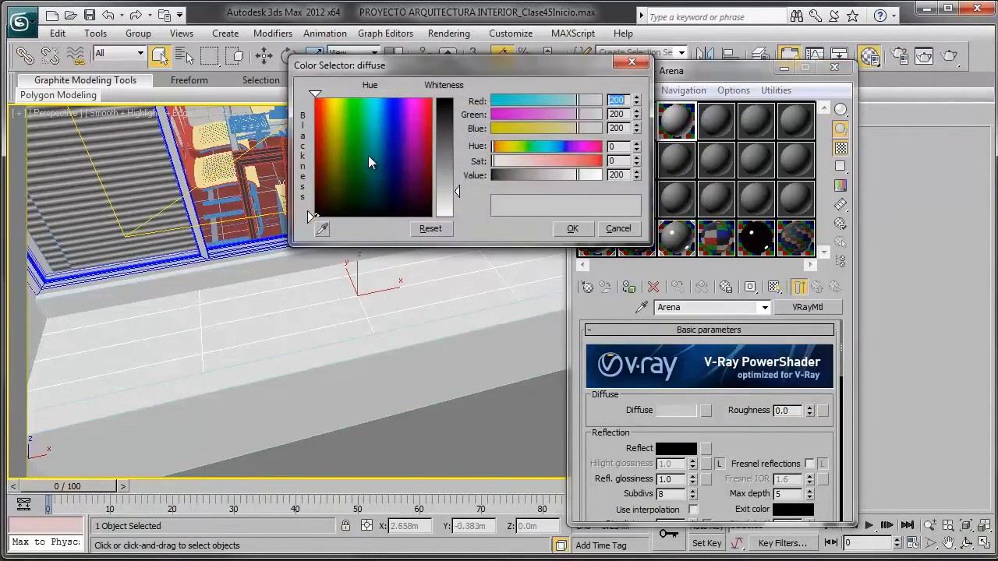
{"action": "mouse_move", "coordinate": [368, 155]}
{"action": "left_mouse_down"}
{"action": "mouse_move", "coordinate": [321, 176]}
{"action": "mouse_move", "coordinate": [328, 198]}
{"action": "left_mouse_up"}
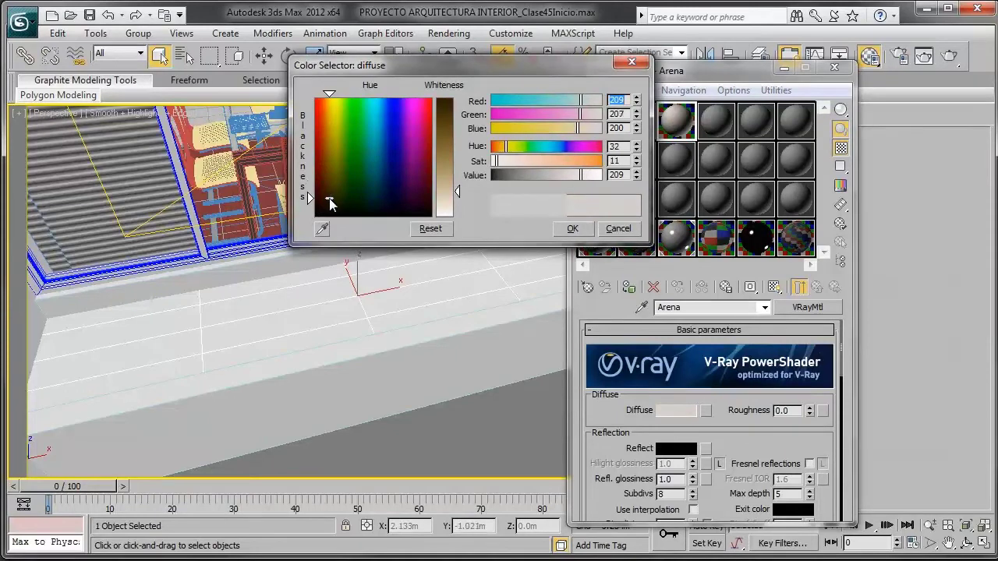
{"action": "left_click_drag", "start_coordinate": [456, 193], "coordinate": [457, 137]}
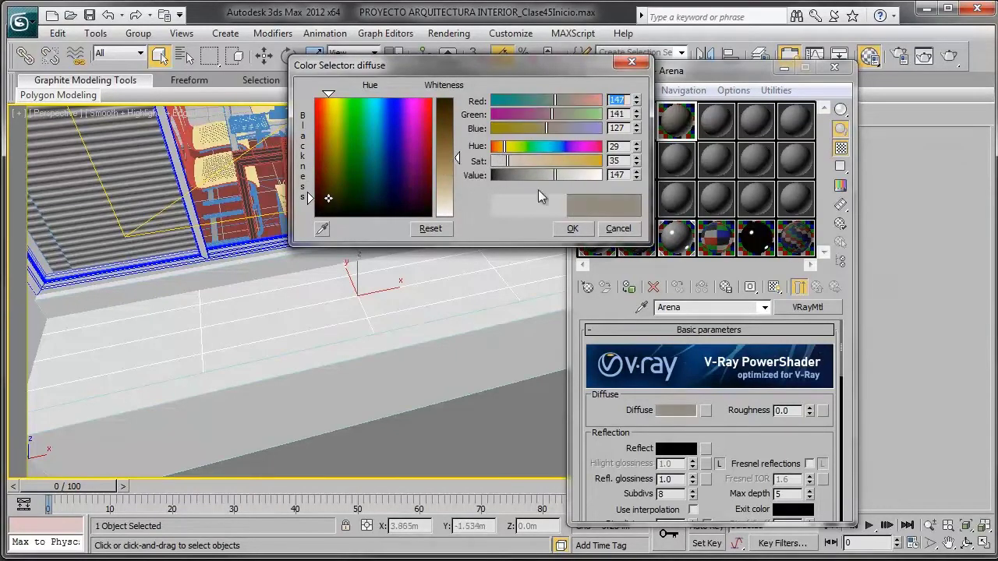
{"action": "left_click", "coordinate": [572, 229]}
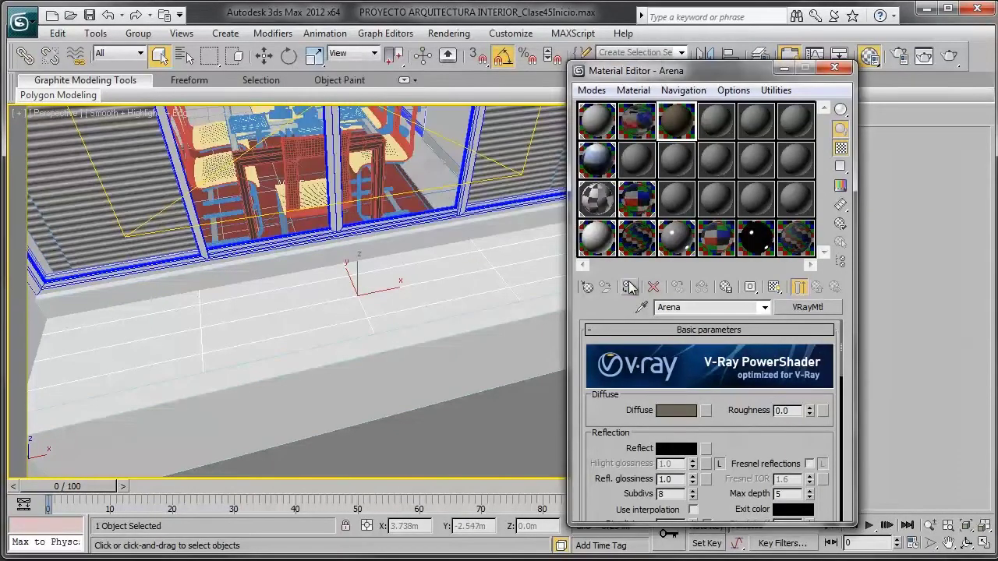
- Close the Material Editor and orbit the view to face the window and its planter
{"action": "scroll", "coordinate": [417, 301], "scroll_direction": "down", "scroll_amount": 5}
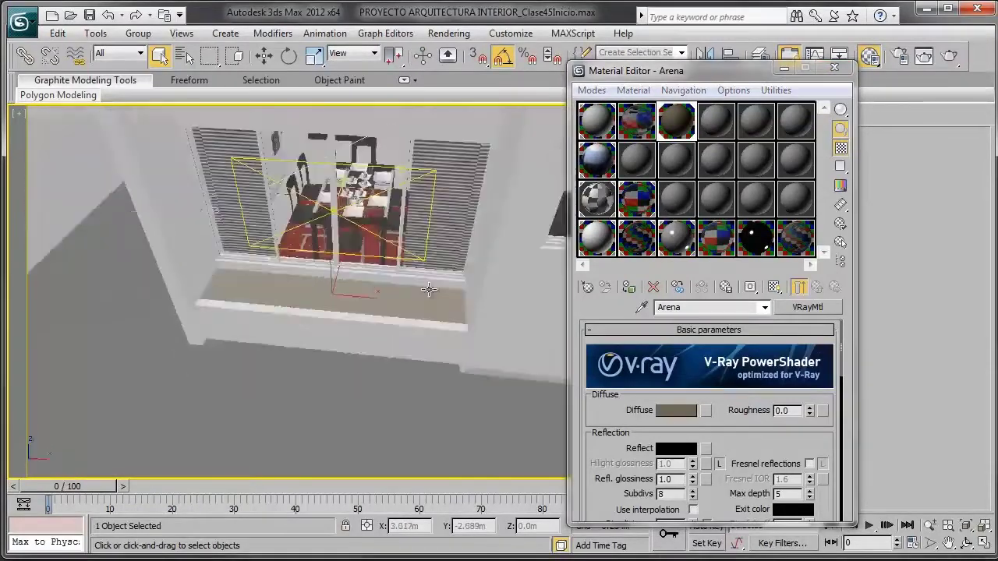
{"action": "middle_click_drag", "start_coordinate": [416, 301], "coordinate": [468, 296], "text": "alt"}
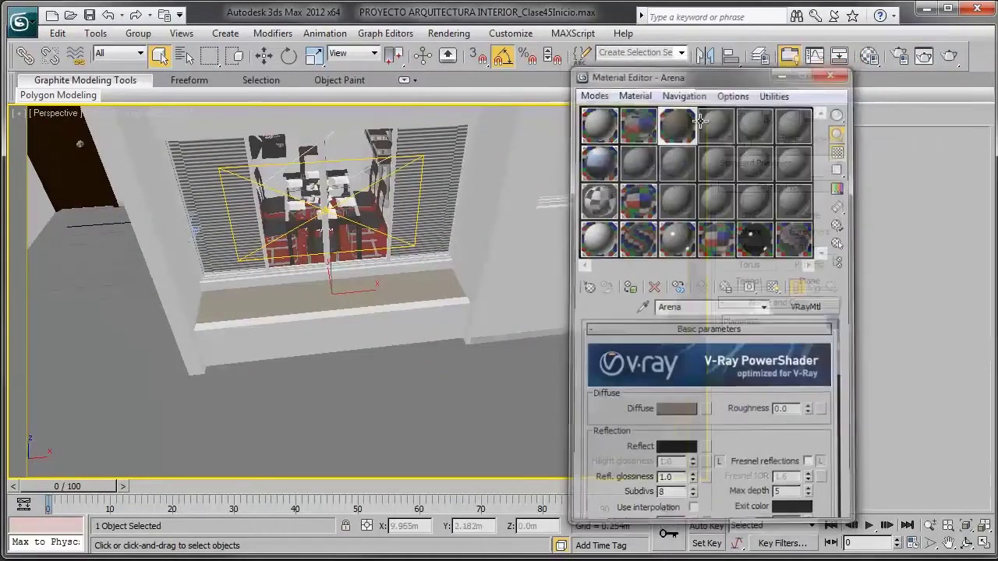
{"action": "left_click", "coordinate": [834, 67]}
{"action": "mouse_move", "coordinate": [592, 234]}
{"action": "middle_mouse_down", "text": "alt"}
{"action": "mouse_move", "coordinate": [610, 180]}
{"action": "mouse_move", "coordinate": [591, 181]}
{"action": "middle_mouse_up", "text": "alt"}
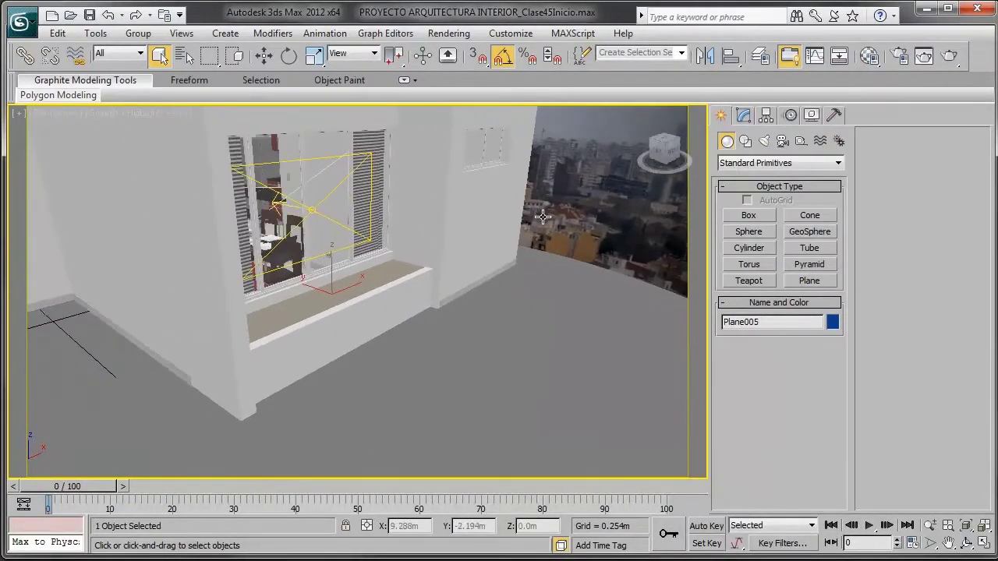
{"action": "scroll", "coordinate": [422, 270], "scroll_direction": "up", "scroll_amount": 3}
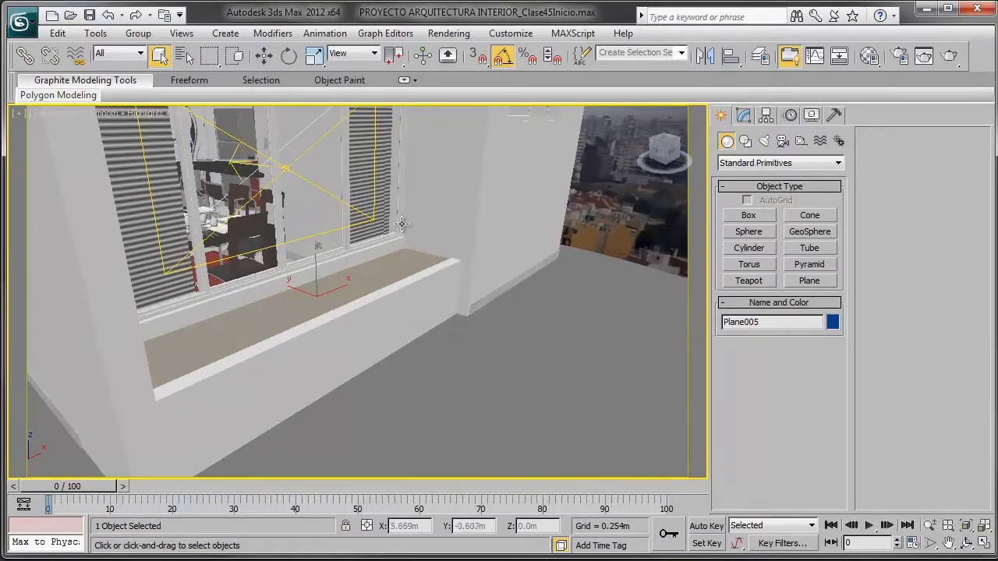
{"action": "middle_click_drag", "start_coordinate": [403, 233], "coordinate": [367, 246], "text": "alt"}
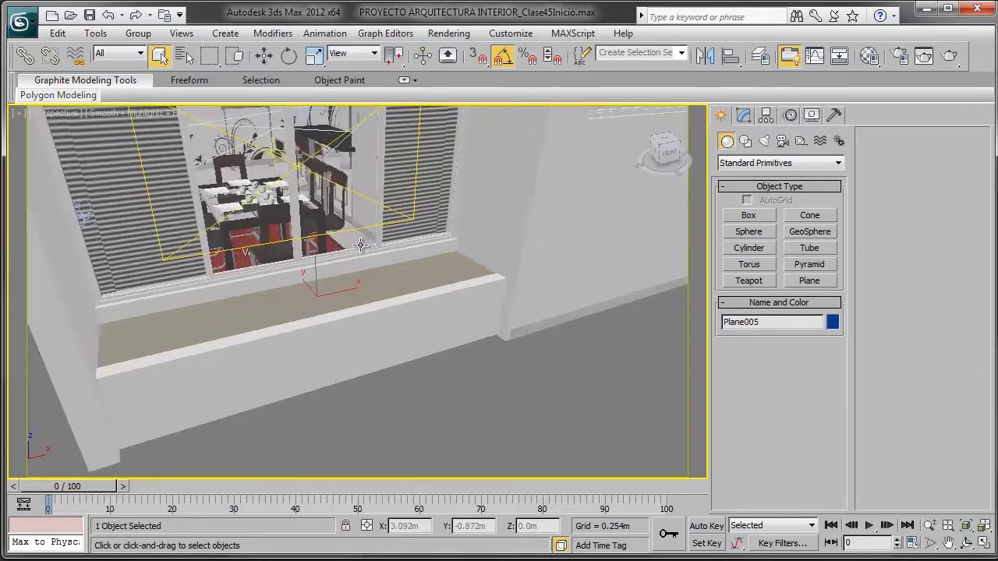
- Isolate the selected planter plane and orbit so it runs horizontally
{"action": "right_click", "coordinate": [366, 258]}
{"action": "left_click", "coordinate": [406, 138]}
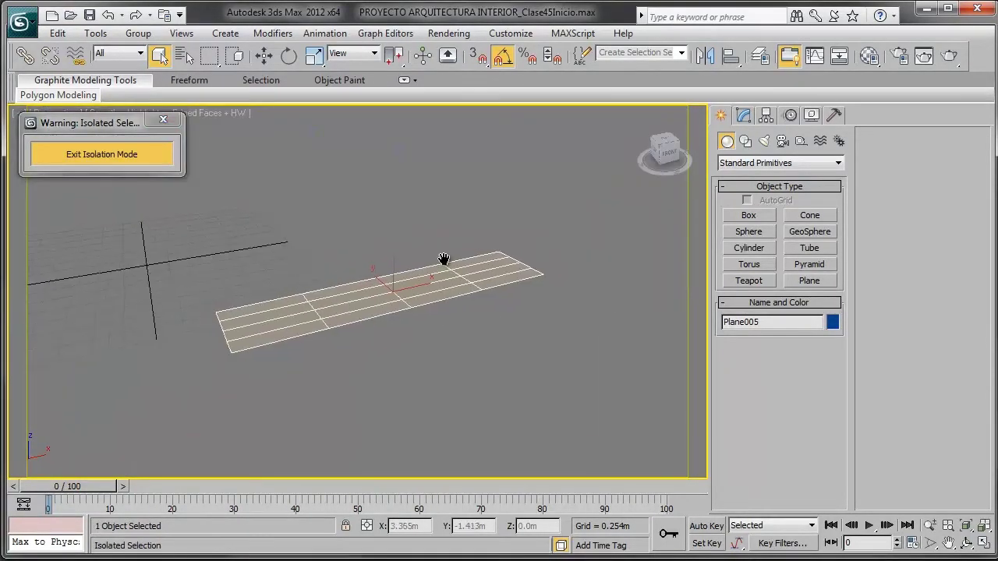
{"action": "mouse_move", "coordinate": [443, 260]}
{"action": "middle_mouse_down", "text": "alt"}
{"action": "mouse_move", "coordinate": [369, 260]}
{"action": "mouse_move", "coordinate": [489, 262]}
{"action": "mouse_move", "coordinate": [350, 290]}
{"action": "mouse_move", "coordinate": [322, 278]}
{"action": "middle_mouse_up", "text": "alt"}
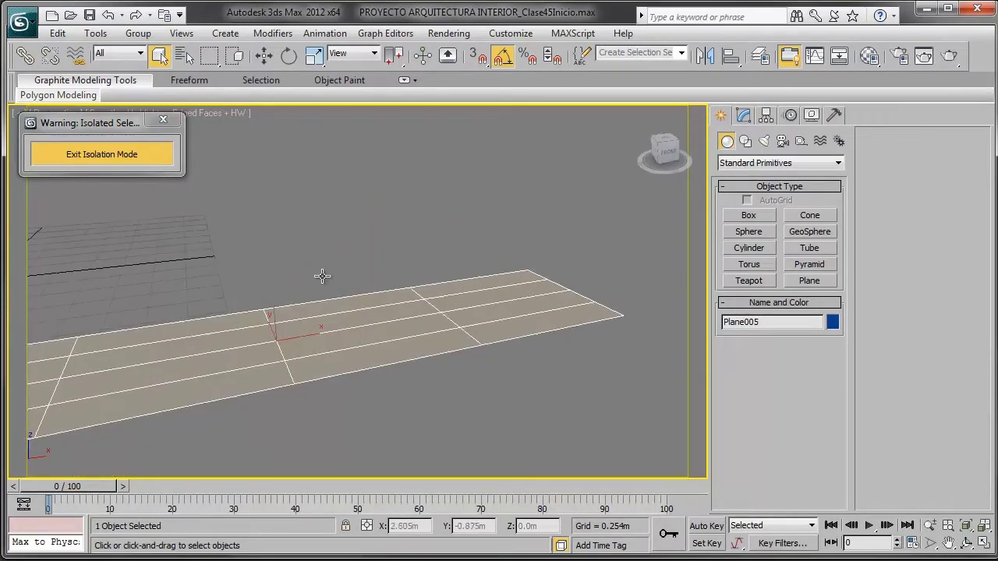
{"action": "middle_click_drag", "start_coordinate": [481, 297], "coordinate": [505, 326], "text": "alt"}
- Create a new current layer named '3d vegetacion balcon' in the Layer Manager
{"action": "left_click", "coordinate": [576, 263]}
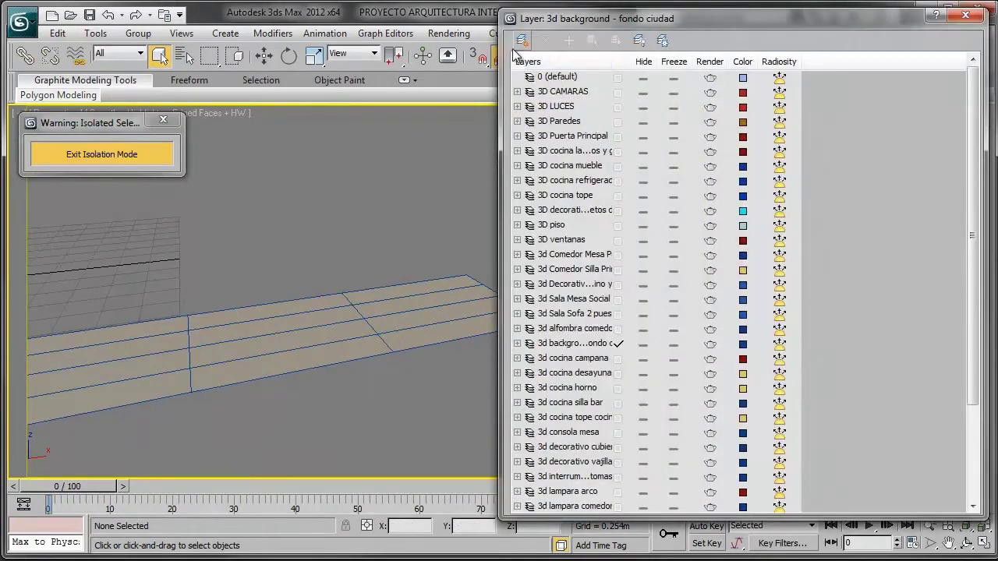
{"action": "left_click", "coordinate": [522, 40]}
{"action": "left_click", "coordinate": [579, 492]}
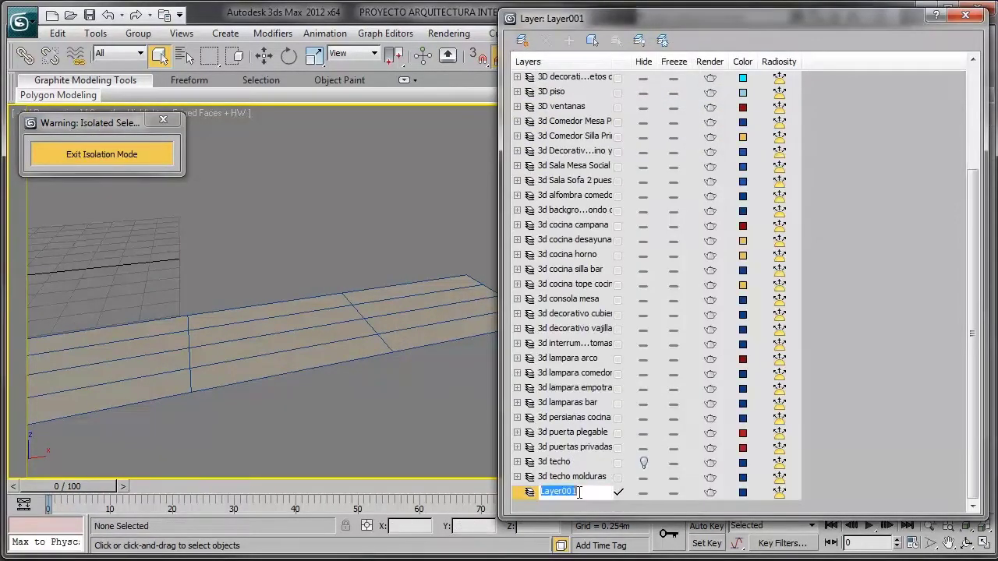
{"action": "type", "text": "3d "}
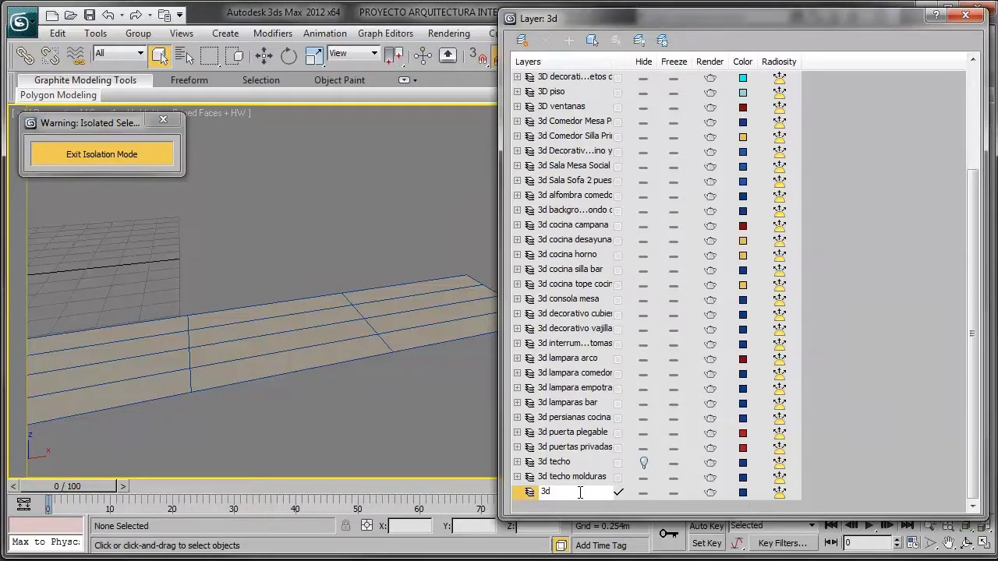
{"action": "type", "text": "ve"}
{"action": "key", "text": "BackSpace"}
{"action": "key", "text": "BackSpace"}
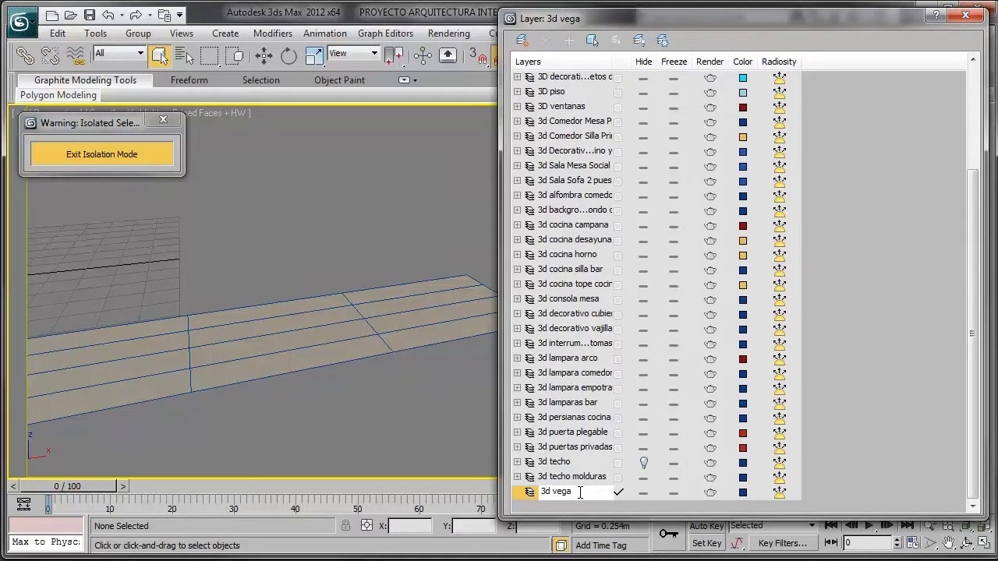
{"action": "type", "text": "etacion bal"}
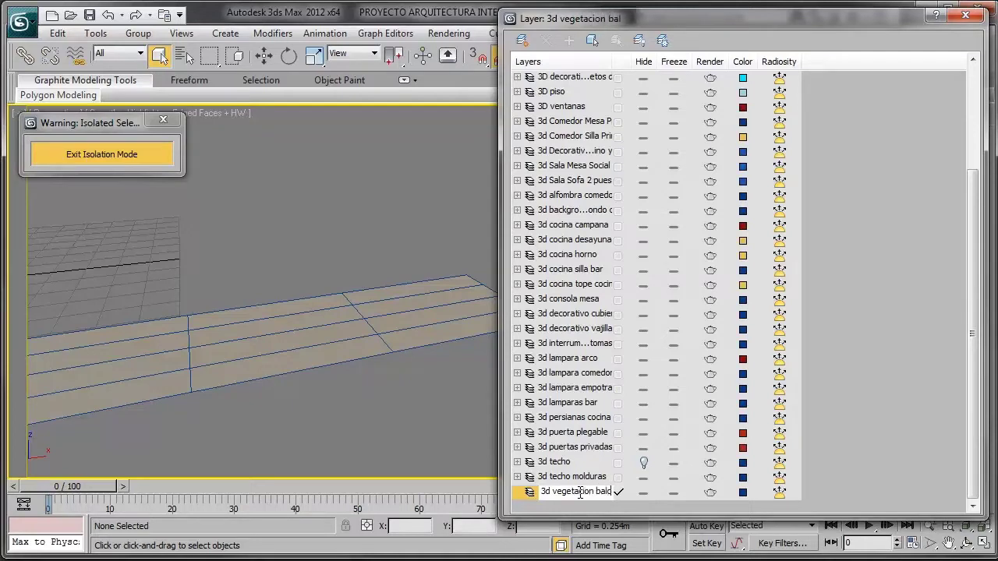
{"action": "type", "text": "con"}
{"action": "left_click", "coordinate": [299, 374]}
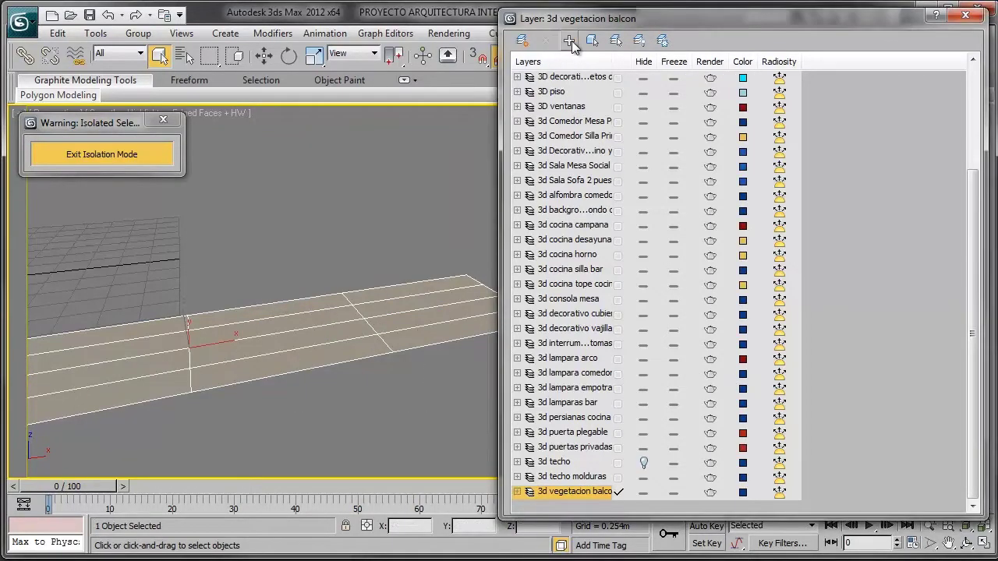
{"action": "left_click", "coordinate": [965, 15]}
{"action": "mouse_move", "coordinate": [390, 249]}
{"action": "middle_mouse_down", "text": "alt"}
{"action": "mouse_move", "coordinate": [349, 316]}
{"action": "mouse_move", "coordinate": [451, 306]}
{"action": "middle_mouse_up", "text": "alt"}
{"action": "left_click", "coordinate": [386, 303]}
- Draw a small trial plane beside the planter, then delete it as misplaced
{"action": "scroll", "coordinate": [451, 306], "scroll_direction": "up", "scroll_amount": 2}
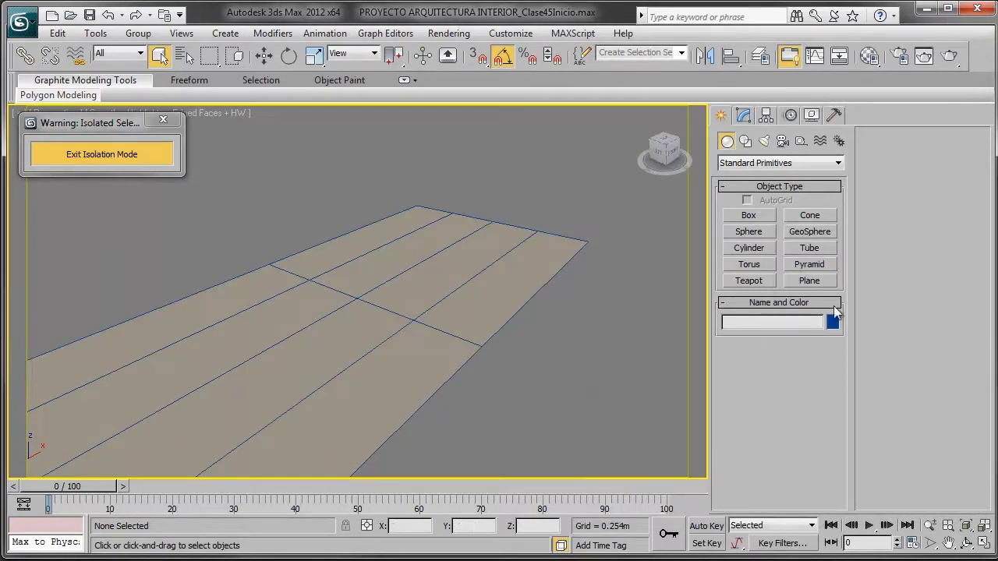
{"action": "left_click", "coordinate": [817, 284]}
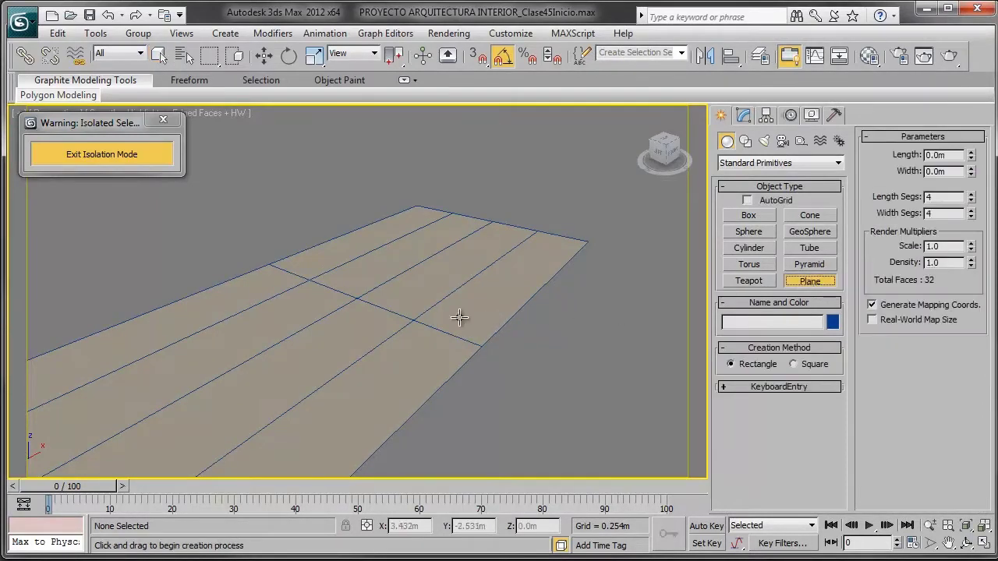
{"action": "left_click_drag", "start_coordinate": [563, 310], "coordinate": [544, 360]}
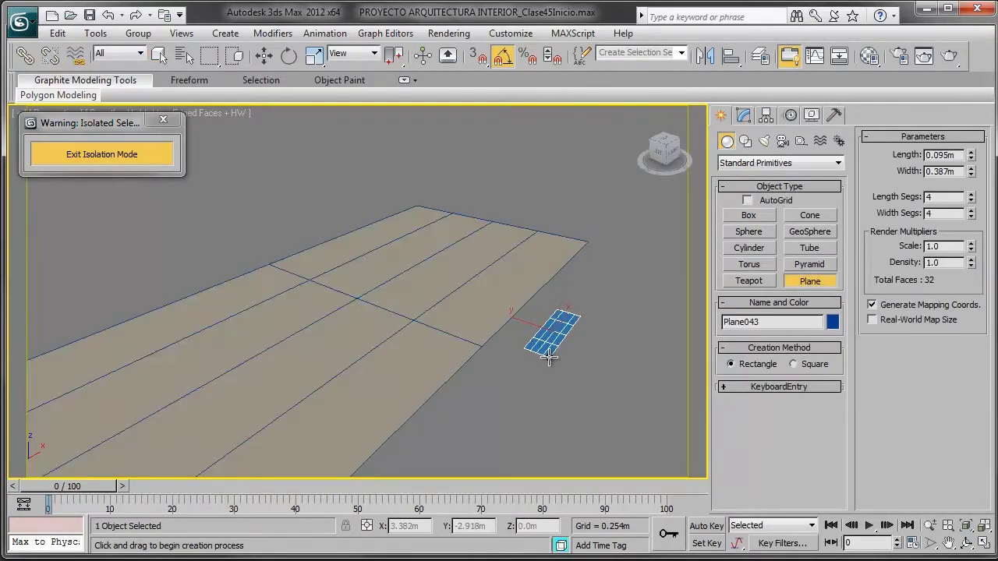
{"action": "right_click", "coordinate": [562, 266]}
{"action": "scroll", "coordinate": [553, 272], "scroll_direction": "down", "scroll_amount": 1}
{"action": "scroll", "coordinate": [514, 284], "scroll_direction": "down", "scroll_amount": 1}
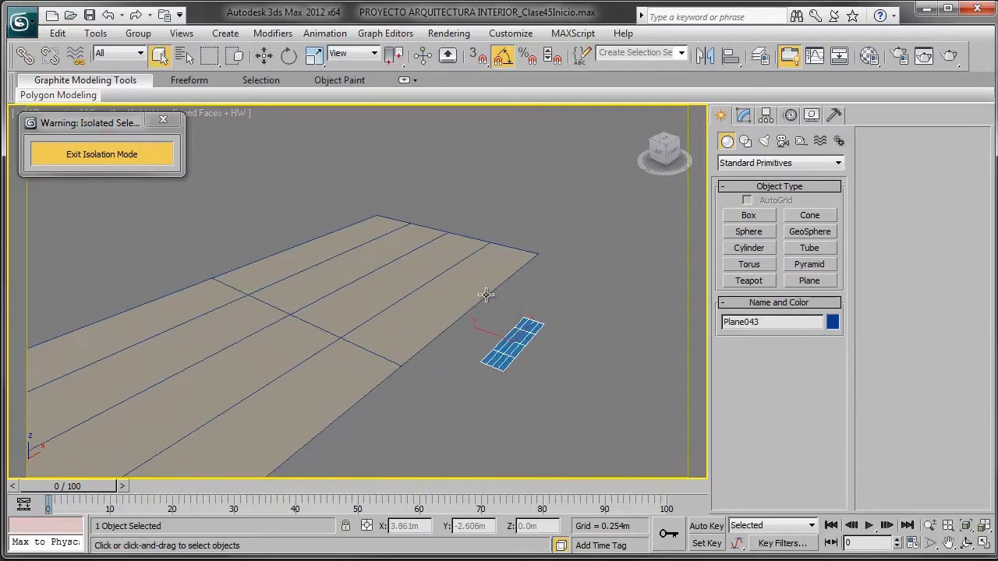
{"action": "scroll", "coordinate": [488, 295], "scroll_direction": "down", "scroll_amount": 1}
{"action": "mouse_move", "coordinate": [489, 301]}
{"action": "middle_mouse_down", "text": "alt"}
{"action": "mouse_move", "coordinate": [414, 316]}
{"action": "mouse_move", "coordinate": [457, 340]}
{"action": "middle_mouse_up", "text": "alt"}
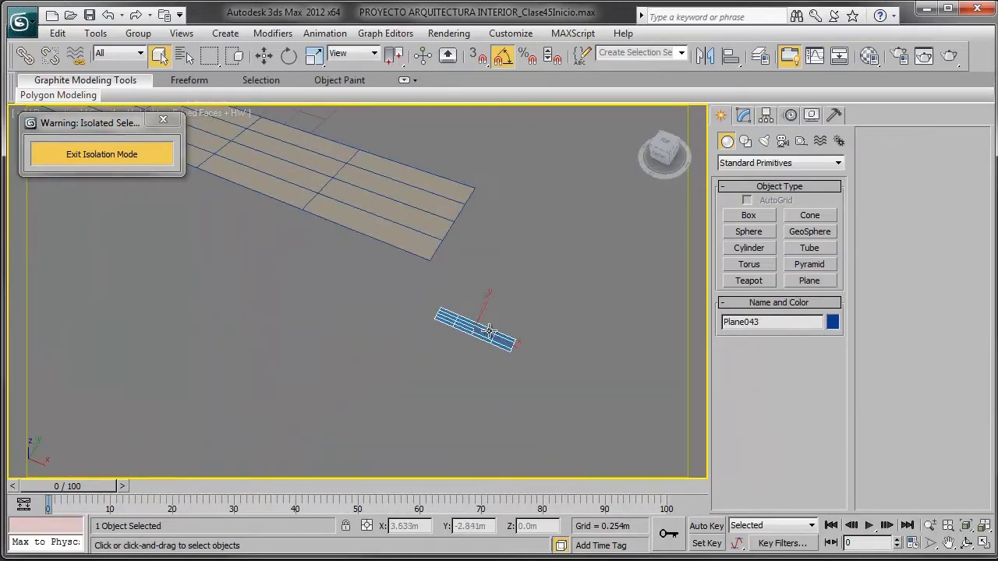
{"action": "scroll", "coordinate": [489, 330], "scroll_direction": "down", "scroll_amount": 1}
{"action": "key", "text": "Delete"}
- Draw a small plane directly on the planter surface with AutoGrid enabled
{"action": "middle_click_drag", "start_coordinate": [385, 323], "coordinate": [468, 304], "text": "alt"}
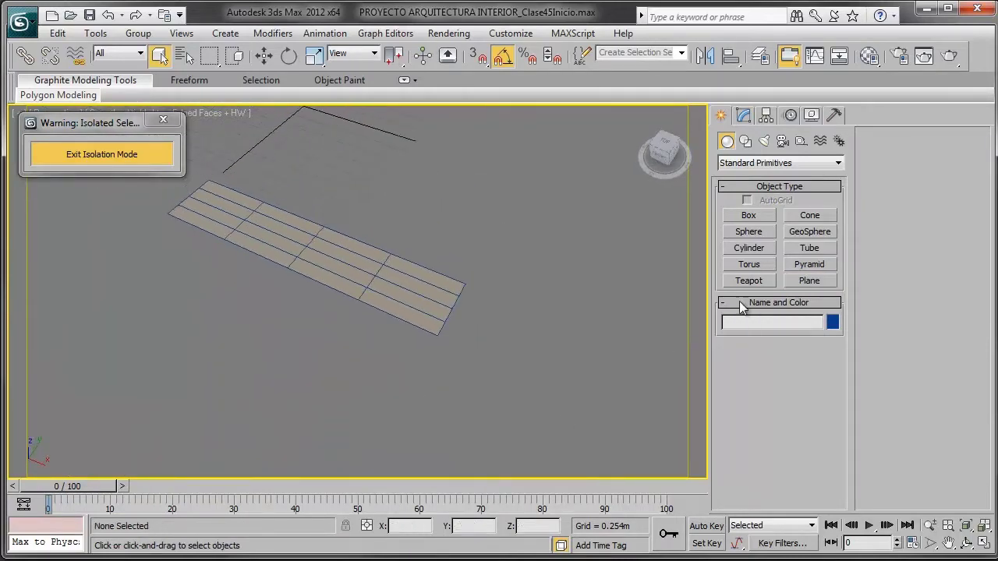
{"action": "scroll", "coordinate": [546, 297], "scroll_direction": "up", "scroll_amount": 2}
{"action": "left_click", "coordinate": [811, 282]}
{"action": "left_click", "coordinate": [747, 200]}
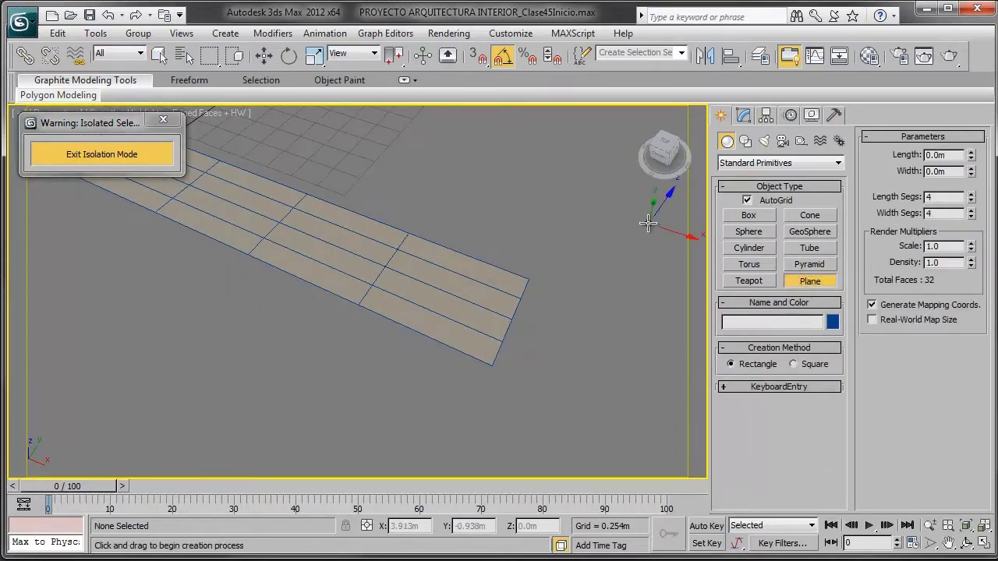
{"action": "left_click", "coordinate": [398, 296]}
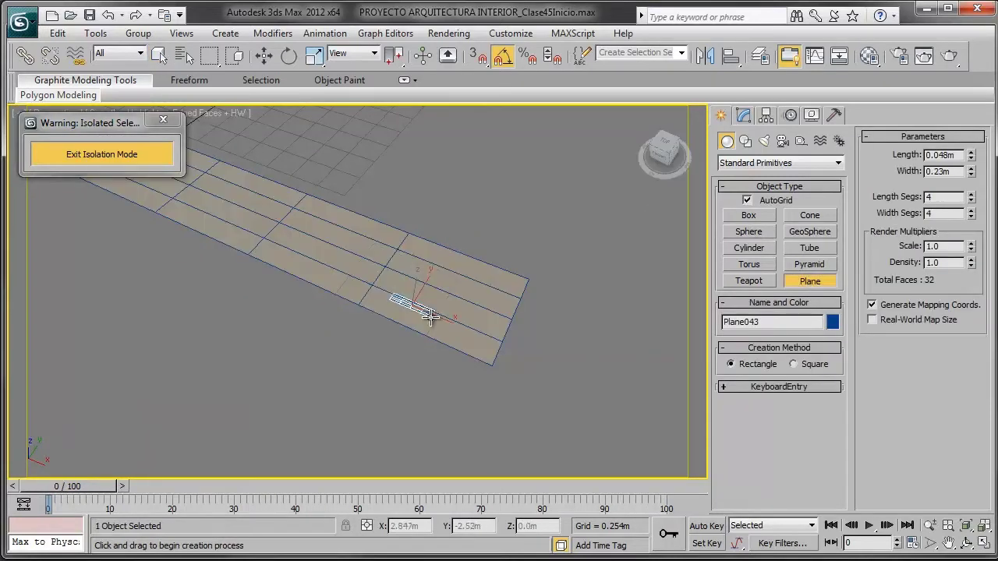
{"action": "left_click_drag", "start_coordinate": [398, 296], "coordinate": [436, 329]}
{"action": "right_click", "coordinate": [421, 329]}
{"action": "scroll", "coordinate": [420, 329], "scroll_direction": "up", "scroll_amount": 3}
{"action": "mouse_move", "coordinate": [417, 330]}
{"action": "middle_mouse_down", "text": "alt"}
{"action": "mouse_move", "coordinate": [515, 308]}
{"action": "mouse_move", "coordinate": [390, 279]}
{"action": "mouse_move", "coordinate": [475, 307]}
{"action": "mouse_move", "coordinate": [463, 292]}
{"action": "middle_mouse_up", "text": "alt"}
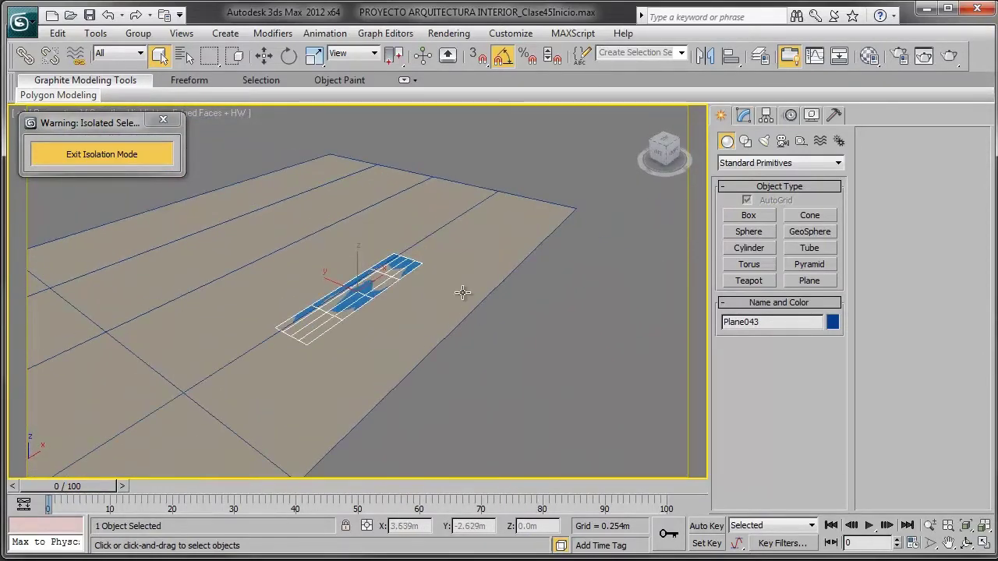
- Reduce the plane's length and width segments to 1 and shift it along the planter
{"action": "left_click", "coordinate": [747, 115]}
{"action": "scroll", "coordinate": [792, 413], "scroll_direction": "down", "scroll_amount": 2}
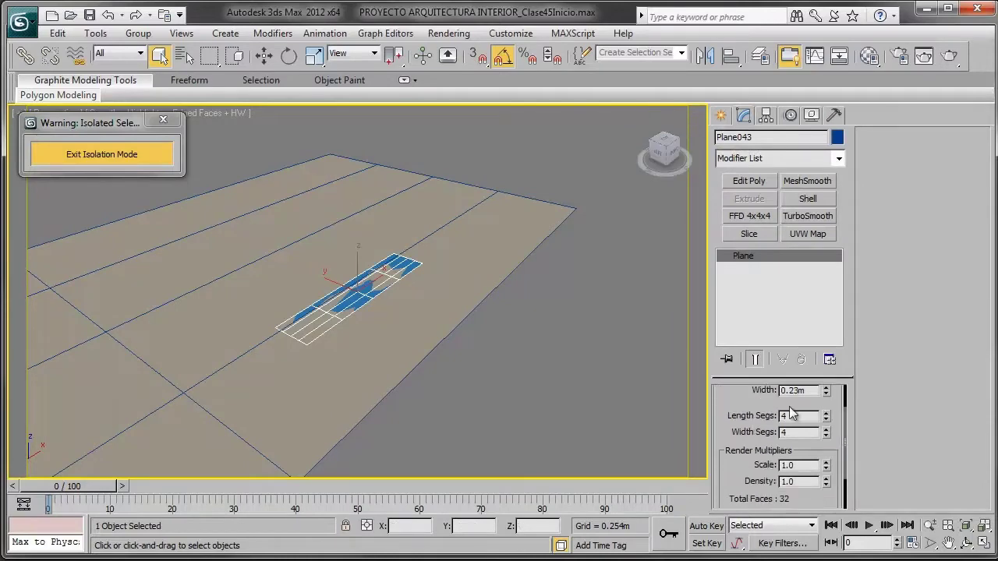
{"action": "right_click", "coordinate": [828, 420]}
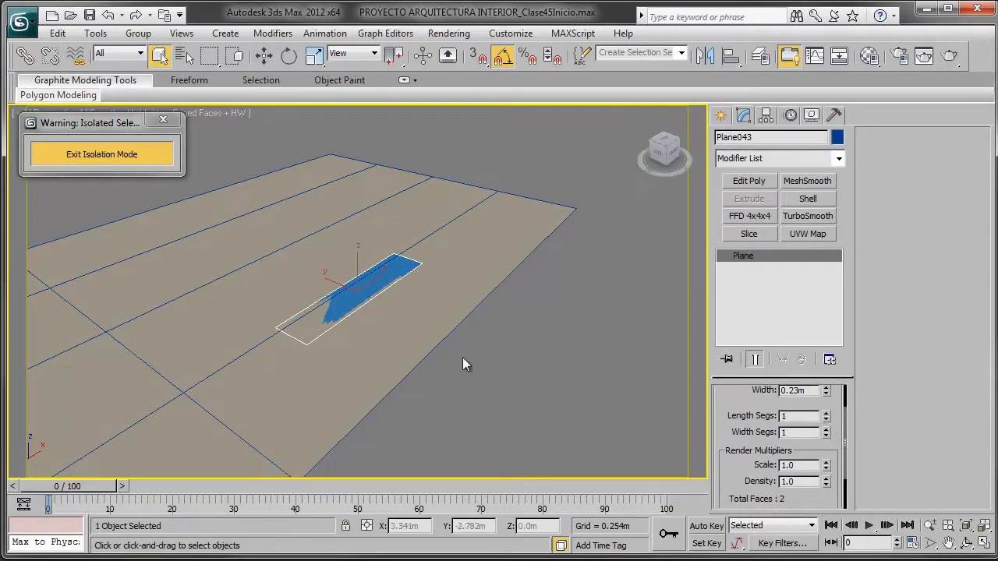
{"action": "mouse_move", "coordinate": [463, 364]}
{"action": "middle_mouse_down", "text": "alt"}
{"action": "mouse_move", "coordinate": [485, 352]}
{"action": "mouse_move", "coordinate": [416, 369]}
{"action": "middle_mouse_up", "text": "alt"}
{"action": "key", "text": "w"}
{"action": "middle_click_drag", "start_coordinate": [437, 317], "coordinate": [319, 336], "text": "alt"}
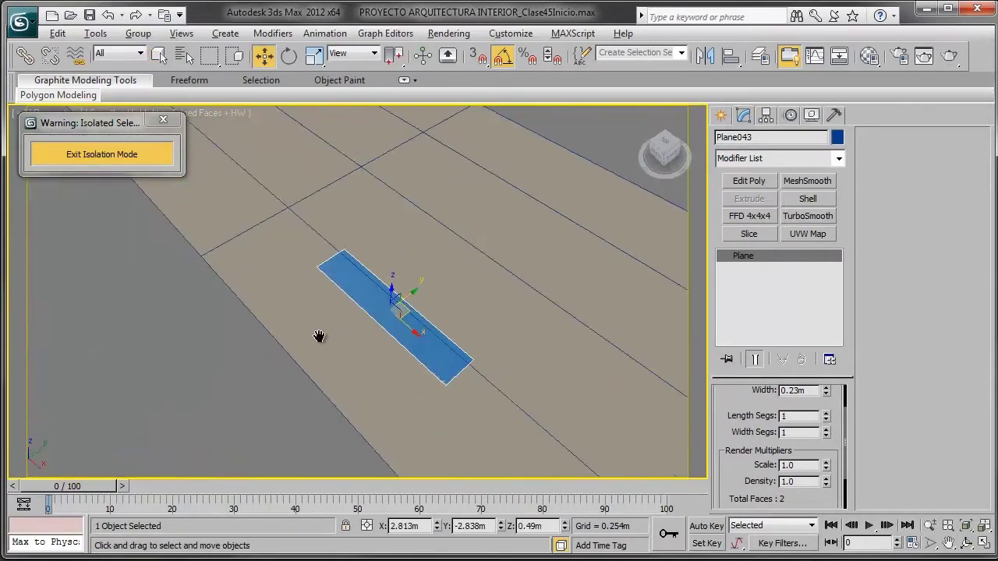
{"action": "left_click_drag", "start_coordinate": [411, 315], "coordinate": [365, 302]}
{"action": "mouse_move", "coordinate": [365, 302]}
{"action": "middle_mouse_down", "text": "alt"}
{"action": "mouse_move", "coordinate": [580, 263]}
{"action": "mouse_move", "coordinate": [449, 300]}
{"action": "middle_mouse_up", "text": "alt"}
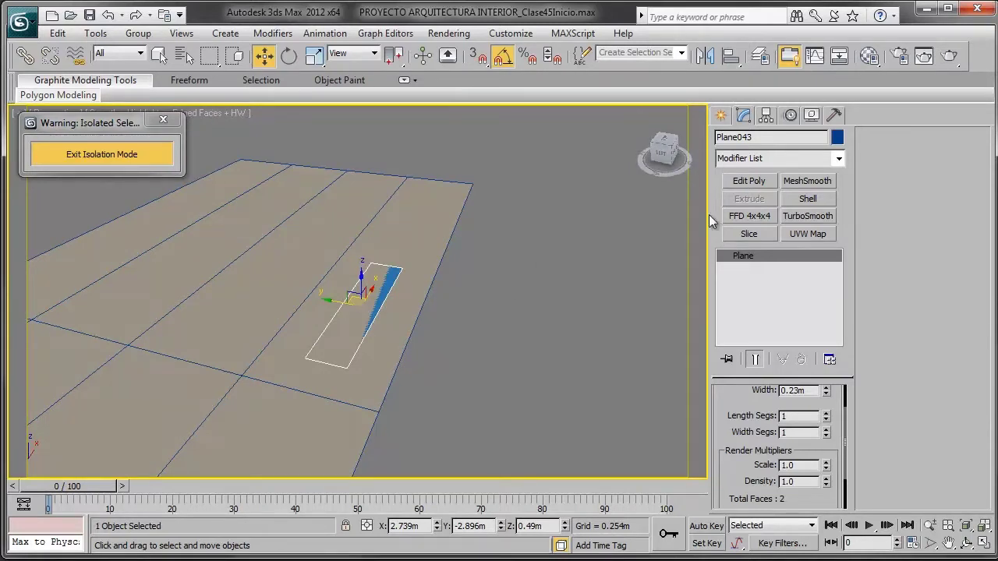
- Convert the plane to Editable Poly, stand it upright and narrow it by moving edges
{"action": "right_click", "coordinate": [426, 284]}
{"action": "mouse_move", "coordinate": [467, 425]}
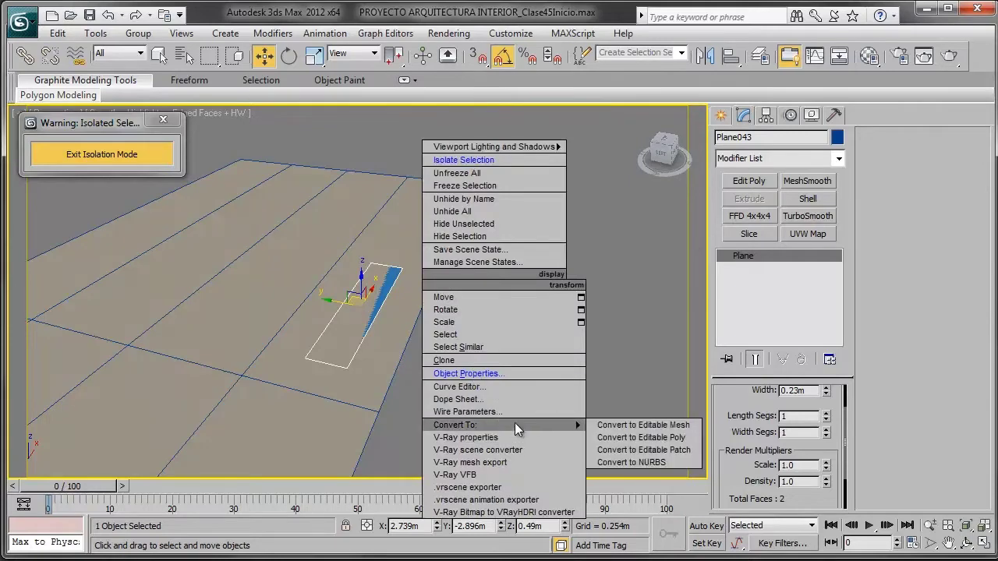
{"action": "left_click", "coordinate": [655, 437]}
{"action": "mouse_move", "coordinate": [536, 329]}
{"action": "middle_mouse_down", "text": "alt"}
{"action": "mouse_move", "coordinate": [486, 331]}
{"action": "mouse_move", "coordinate": [603, 341]}
{"action": "middle_mouse_up", "text": "alt"}
{"action": "left_click", "coordinate": [757, 413]}
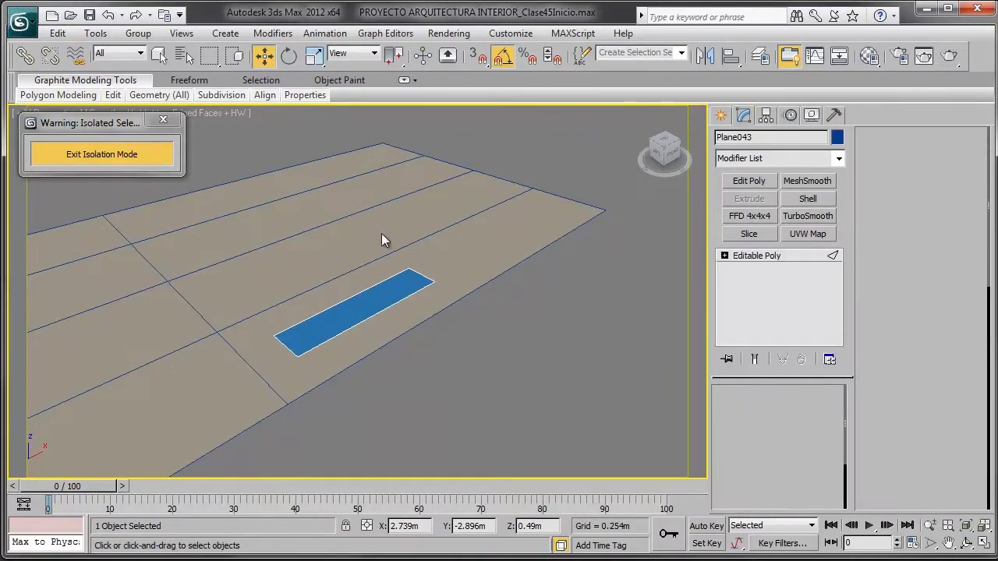
{"action": "left_click", "coordinate": [417, 278]}
{"action": "left_click_drag", "start_coordinate": [431, 264], "coordinate": [288, 200]}
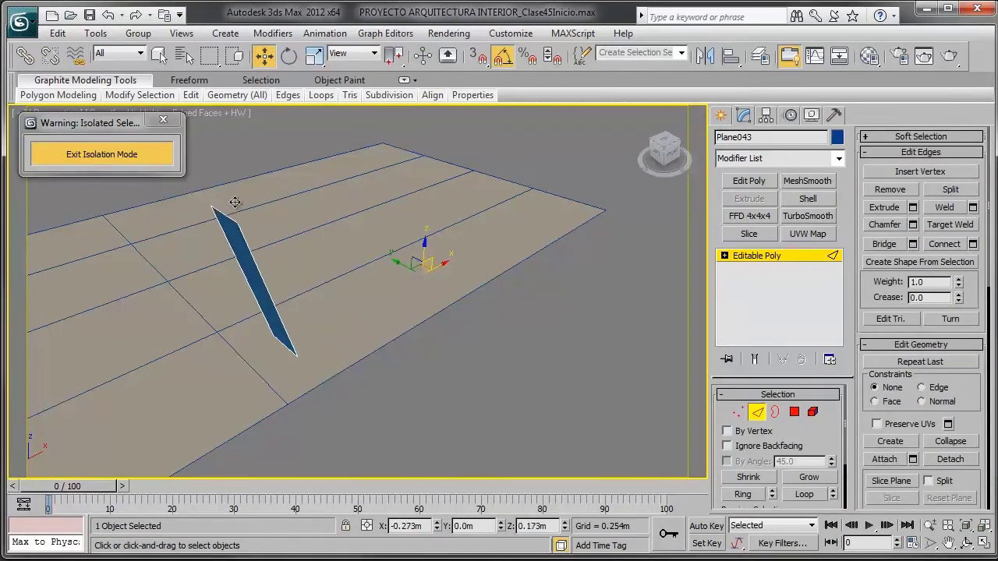
{"action": "middle_click_drag", "start_coordinate": [288, 199], "coordinate": [343, 244], "text": "alt"}
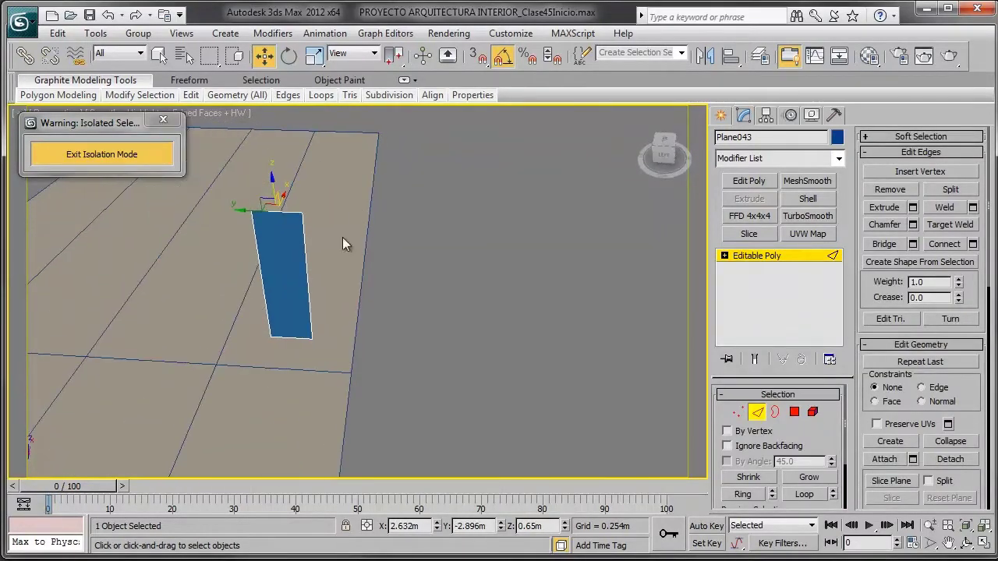
{"action": "left_click", "coordinate": [309, 274]}
{"action": "left_click_drag", "start_coordinate": [285, 283], "coordinate": [263, 276]}
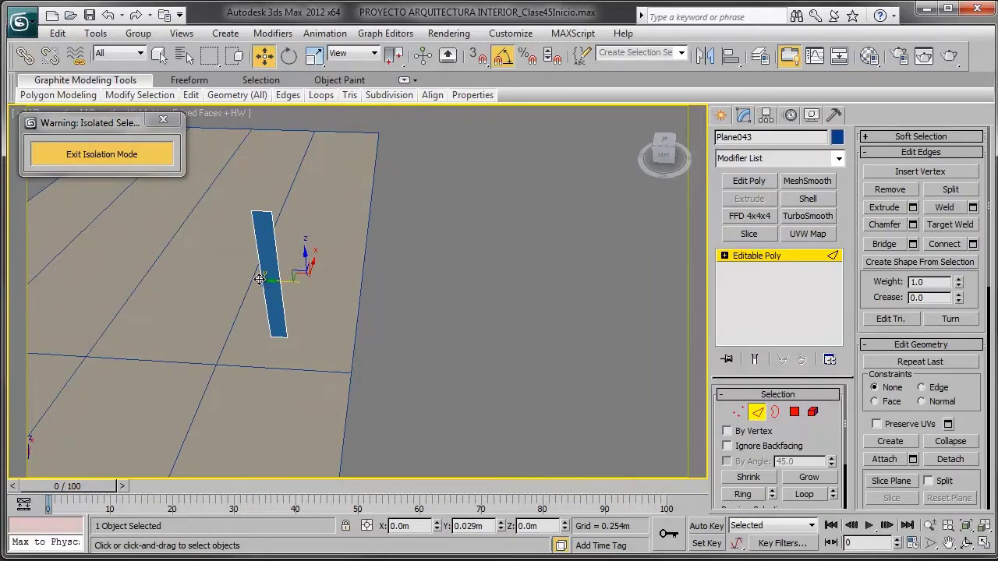
{"action": "mouse_move", "coordinate": [263, 276]}
{"action": "middle_mouse_down", "text": "alt"}
{"action": "mouse_move", "coordinate": [302, 286]}
{"action": "mouse_move", "coordinate": [335, 265]}
{"action": "middle_mouse_up", "text": "alt"}
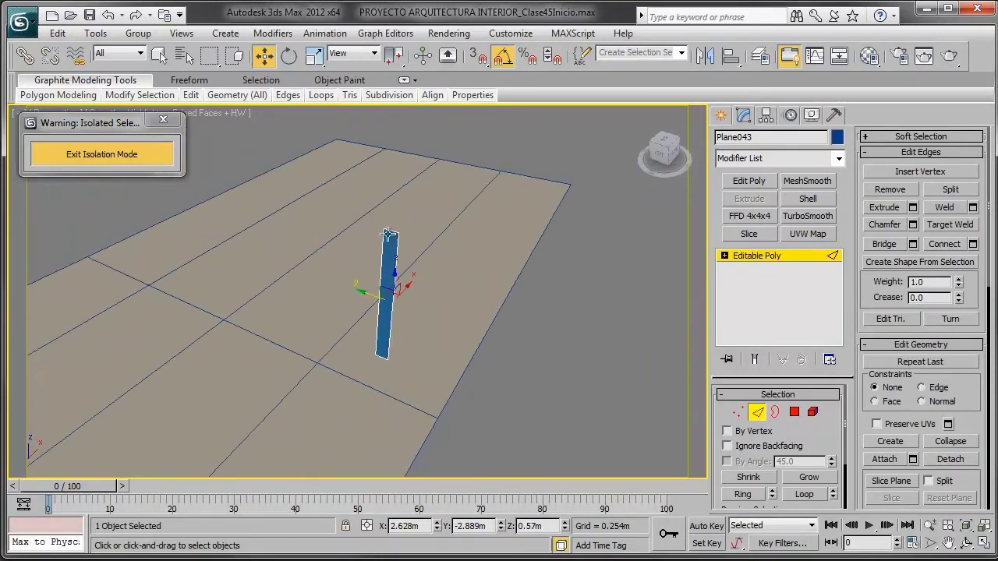
- Lower the top edge to shorten the strip, then extrude it upward into bent segments
{"action": "left_click", "coordinate": [390, 233]}
{"action": "left_click_drag", "start_coordinate": [389, 199], "coordinate": [385, 289]}
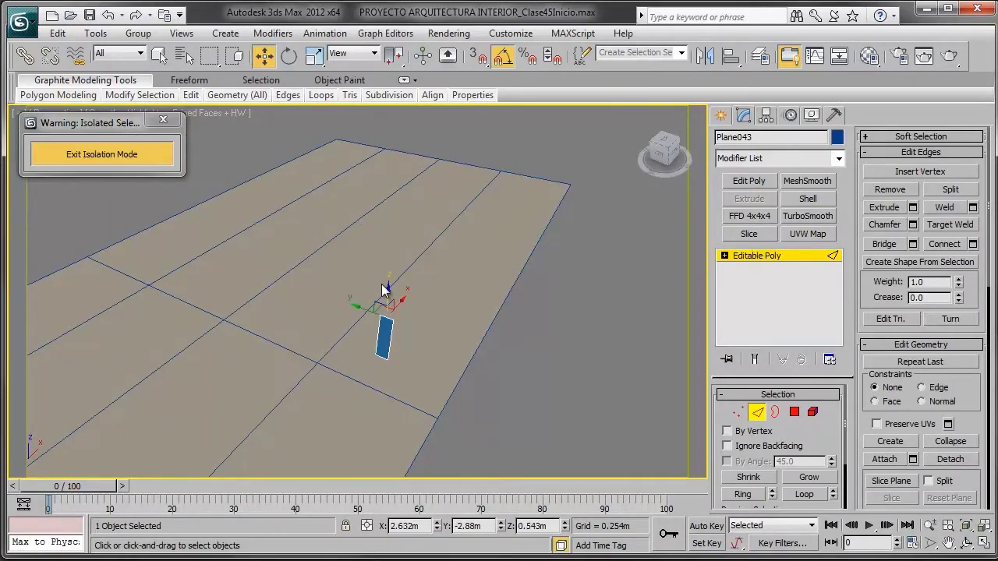
{"action": "mouse_move", "coordinate": [385, 290]}
{"action": "middle_mouse_down", "text": "alt"}
{"action": "mouse_move", "coordinate": [328, 263]}
{"action": "mouse_move", "coordinate": [343, 262]}
{"action": "mouse_move", "coordinate": [300, 262]}
{"action": "middle_mouse_up", "text": "alt"}
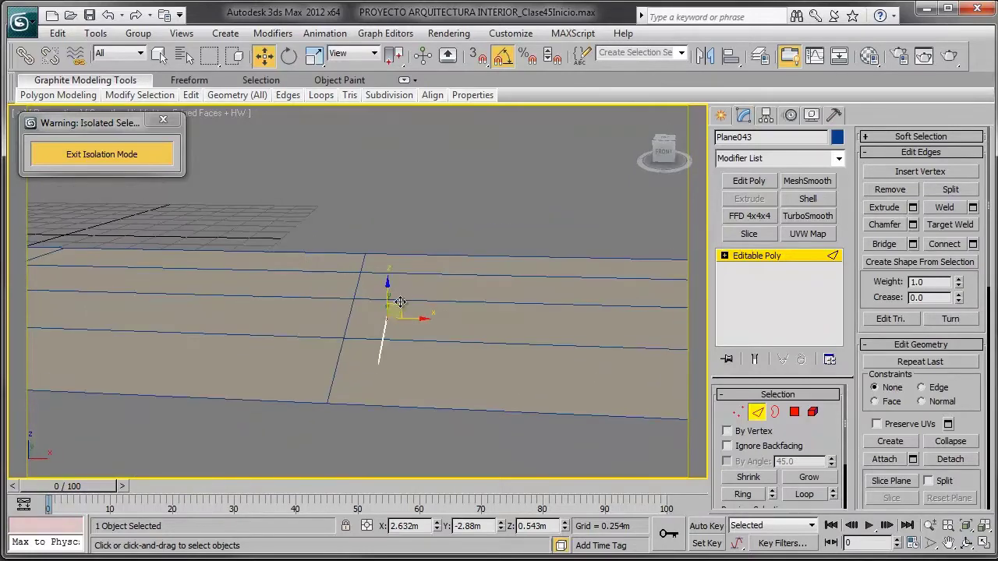
{"action": "left_click_drag", "start_coordinate": [399, 302], "coordinate": [389, 306]}
{"action": "middle_click_drag", "start_coordinate": [389, 306], "coordinate": [392, 287], "text": "alt"}
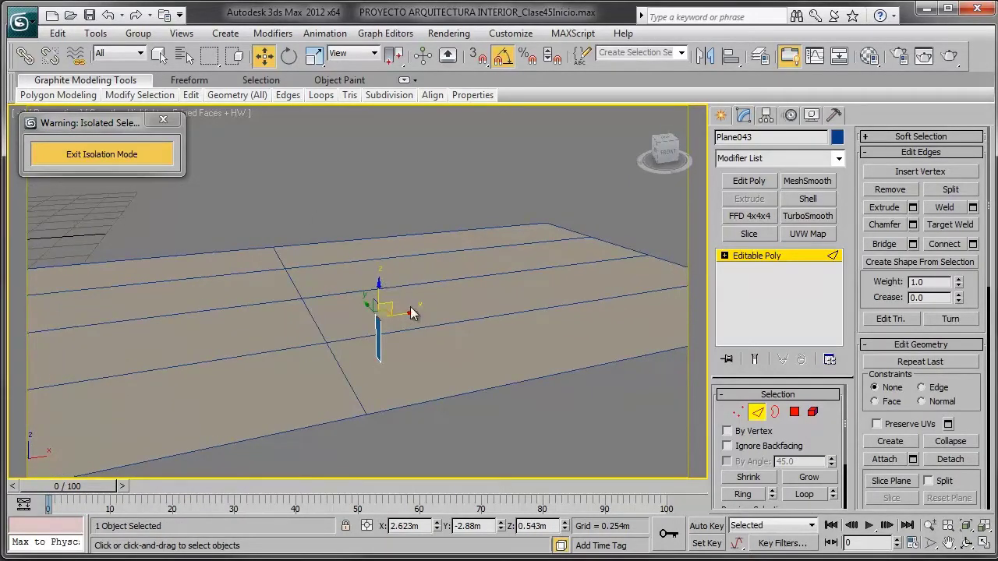
{"action": "mouse_move", "coordinate": [393, 306]}
{"action": "left_mouse_down", "text": "shift"}
{"action": "mouse_move", "coordinate": [425, 210]}
{"action": "mouse_move", "coordinate": [483, 152]}
{"action": "left_mouse_up", "text": "shift"}
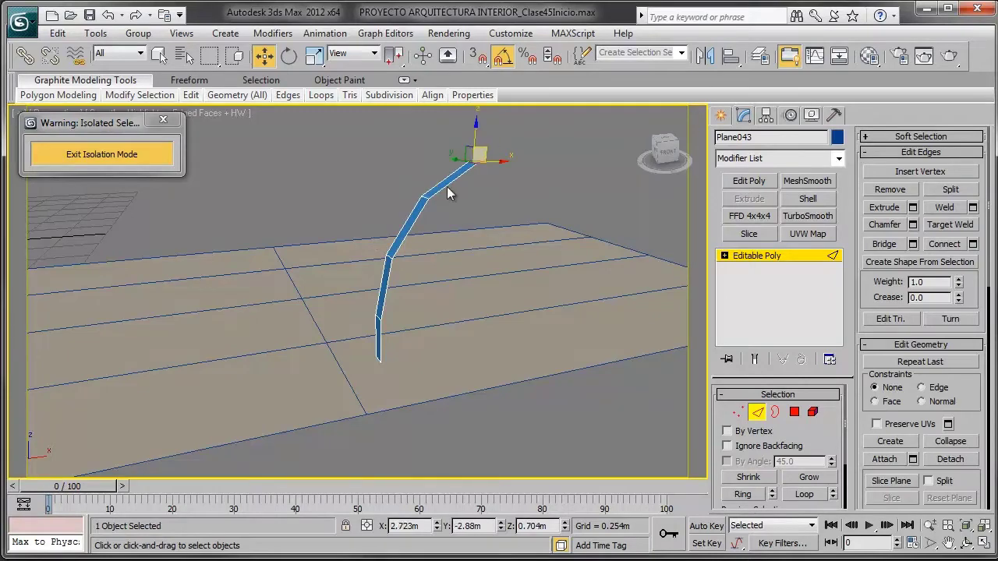
{"action": "mouse_move", "coordinate": [447, 187]}
{"action": "middle_mouse_down", "text": "alt"}
{"action": "mouse_move", "coordinate": [449, 231]}
{"action": "mouse_move", "coordinate": [471, 265]}
{"action": "mouse_move", "coordinate": [437, 333]}
{"action": "mouse_move", "coordinate": [502, 326]}
{"action": "middle_mouse_up", "text": "alt"}
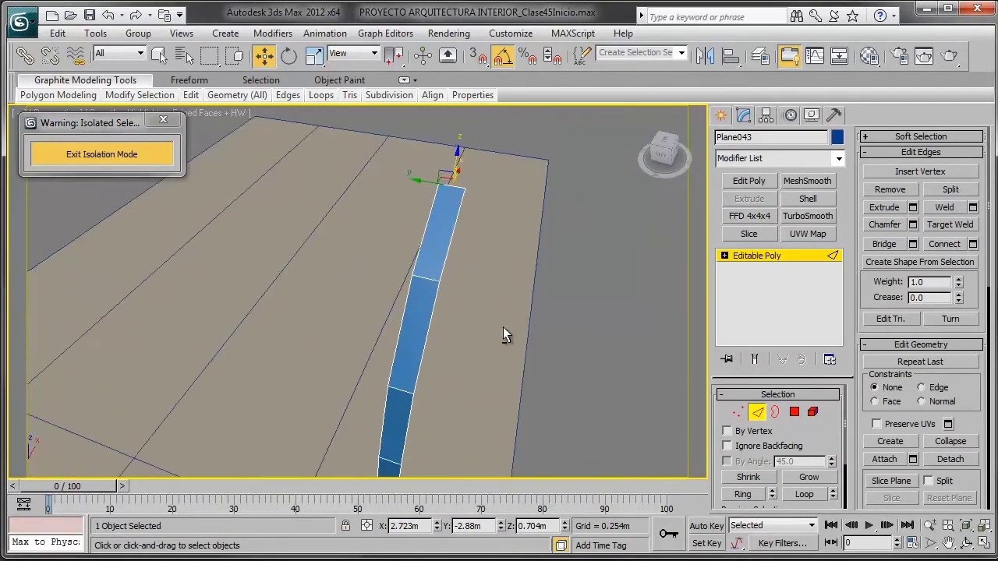
- Scale the blade's top vertices to a pointed tip and narrow its middle vertices
{"action": "left_click", "coordinate": [738, 413]}
{"action": "left_click_drag", "start_coordinate": [344, 219], "coordinate": [346, 219]}
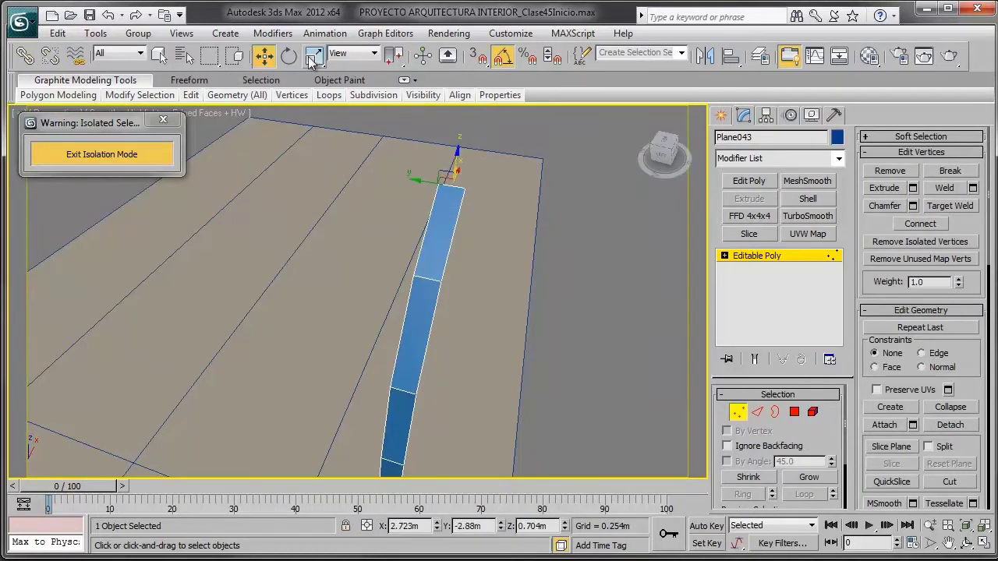
{"action": "key", "text": "r"}
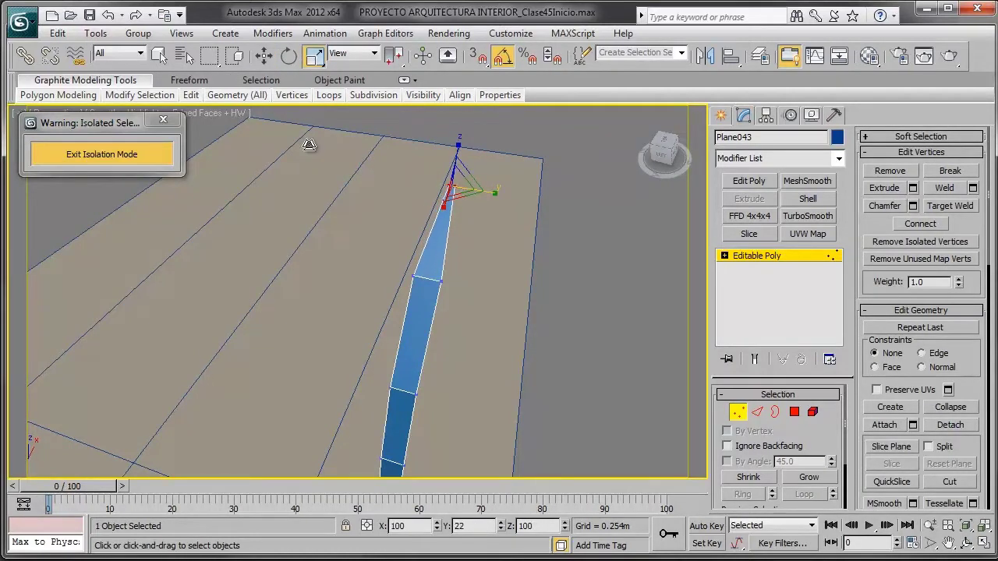
{"action": "left_click_drag", "start_coordinate": [505, 262], "coordinate": [400, 309]}
{"action": "middle_click_drag", "start_coordinate": [400, 309], "coordinate": [451, 266], "text": "alt"}
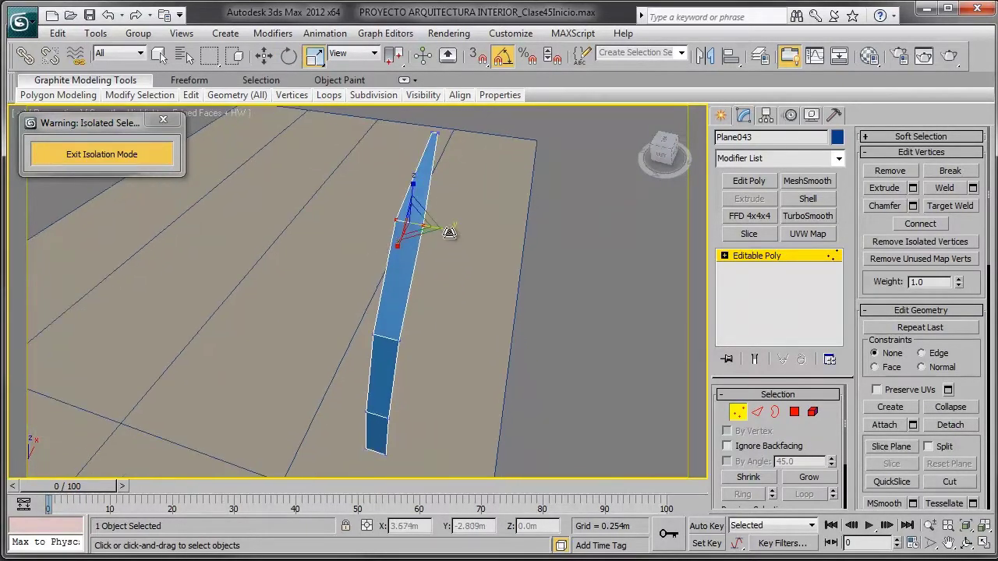
{"action": "left_click_drag", "start_coordinate": [423, 228], "coordinate": [427, 309]}
{"action": "left_click_drag", "start_coordinate": [319, 365], "coordinate": [319, 366]}
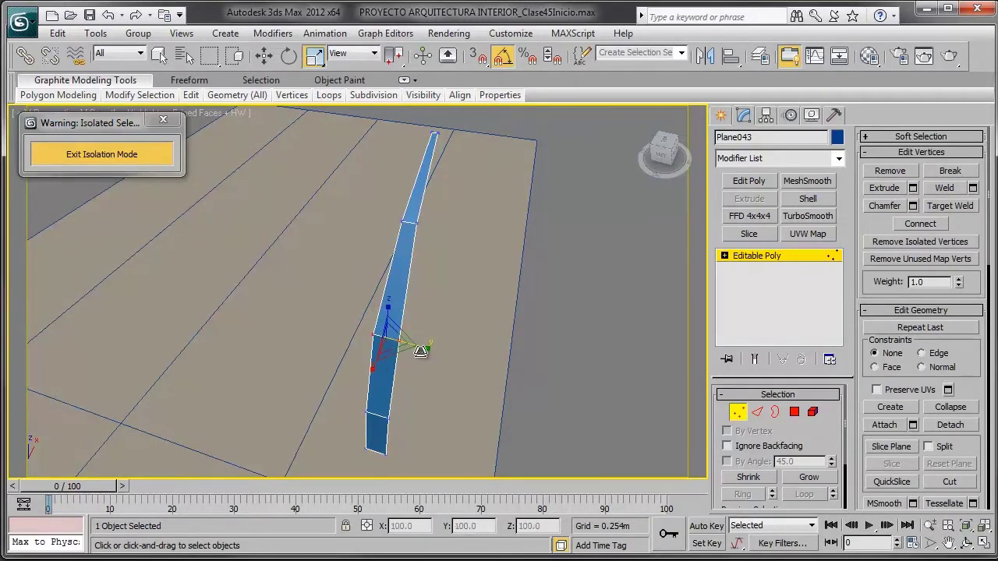
{"action": "left_click_drag", "start_coordinate": [414, 347], "coordinate": [396, 346]}
- Shift-drag a copy of the blade to the right, opening Clone Options for Plane044
{"action": "left_click", "coordinate": [737, 411]}
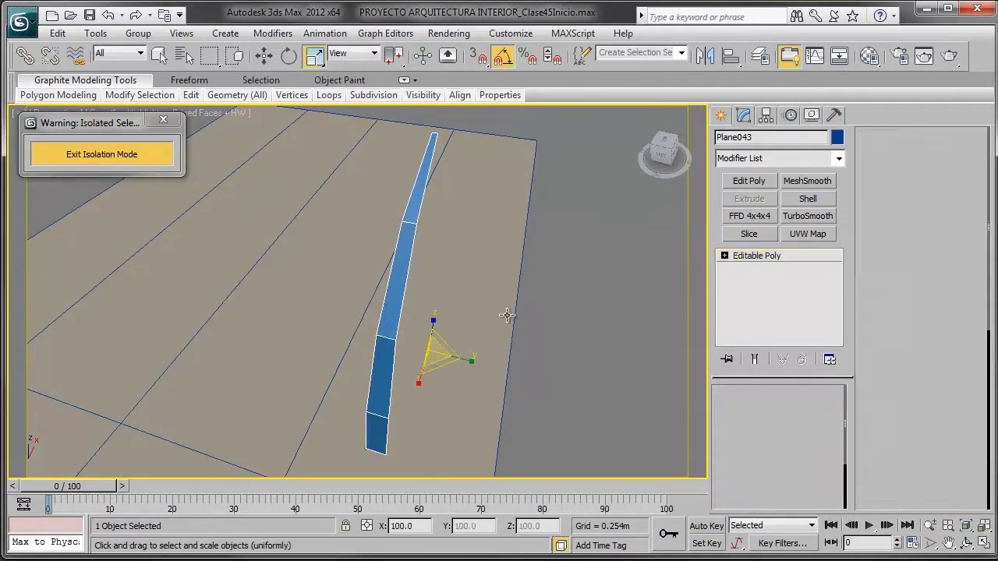
{"action": "mouse_move", "coordinate": [508, 312]}
{"action": "middle_mouse_down", "text": "alt"}
{"action": "mouse_move", "coordinate": [407, 260]}
{"action": "mouse_move", "coordinate": [379, 262]}
{"action": "mouse_move", "coordinate": [388, 249]}
{"action": "mouse_move", "coordinate": [403, 270]}
{"action": "mouse_move", "coordinate": [437, 277]}
{"action": "middle_mouse_up", "text": "alt"}
{"action": "middle_click_drag", "start_coordinate": [411, 310], "coordinate": [425, 258], "text": "alt"}
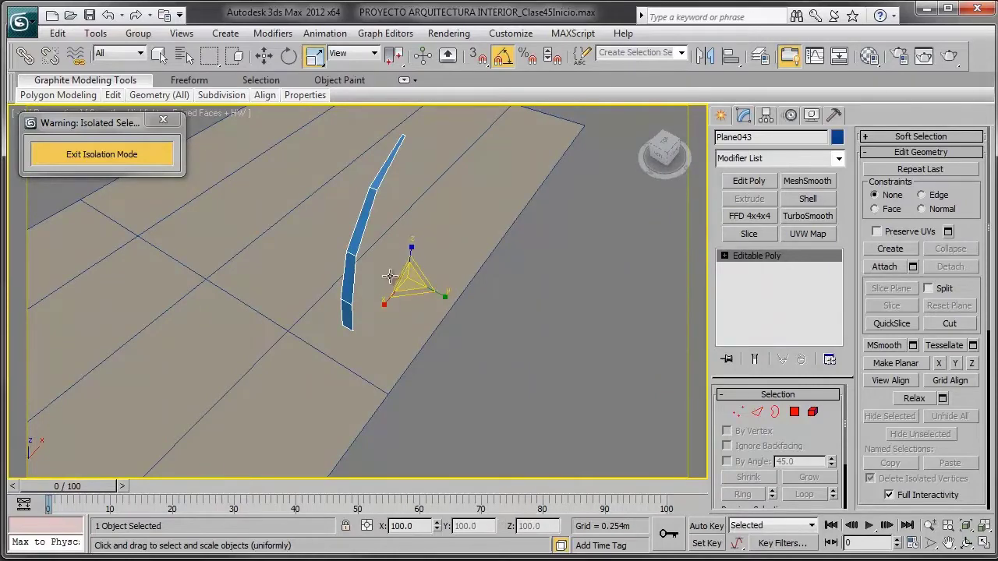
{"action": "key", "text": "w"}
{"action": "left_click_drag", "start_coordinate": [400, 268], "coordinate": [433, 279], "text": "shift"}
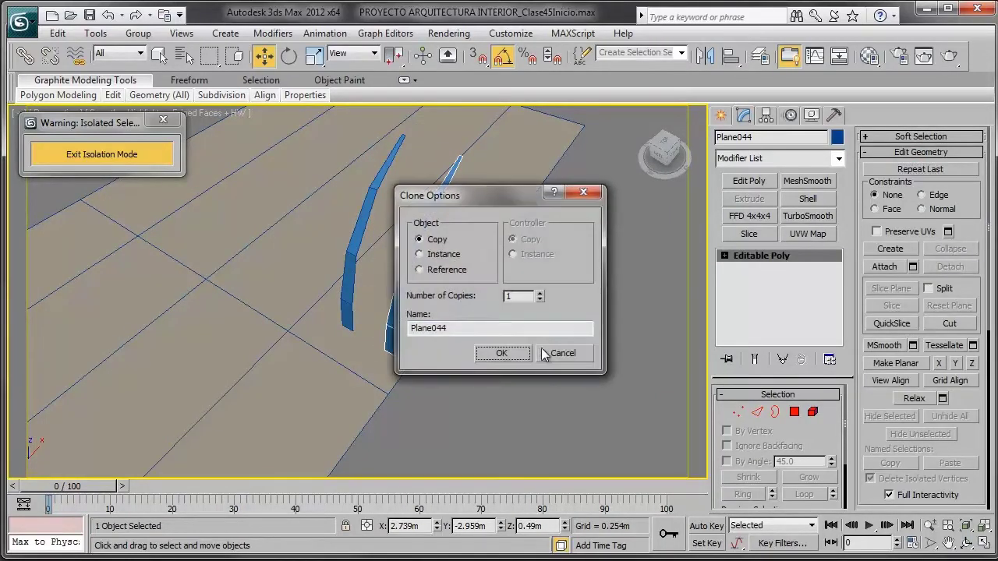
- Create the copy Plane044, select it alone, and delete its upper polygons
{"action": "left_click", "coordinate": [501, 352]}
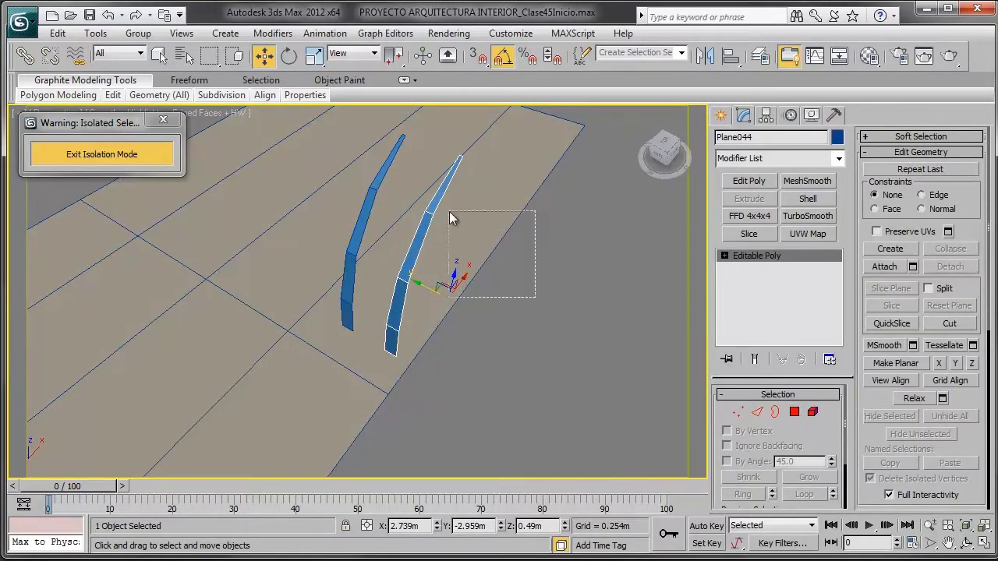
{"action": "left_click", "coordinate": [390, 176], "text": "ctrl"}
{"action": "left_click", "coordinate": [428, 254]}
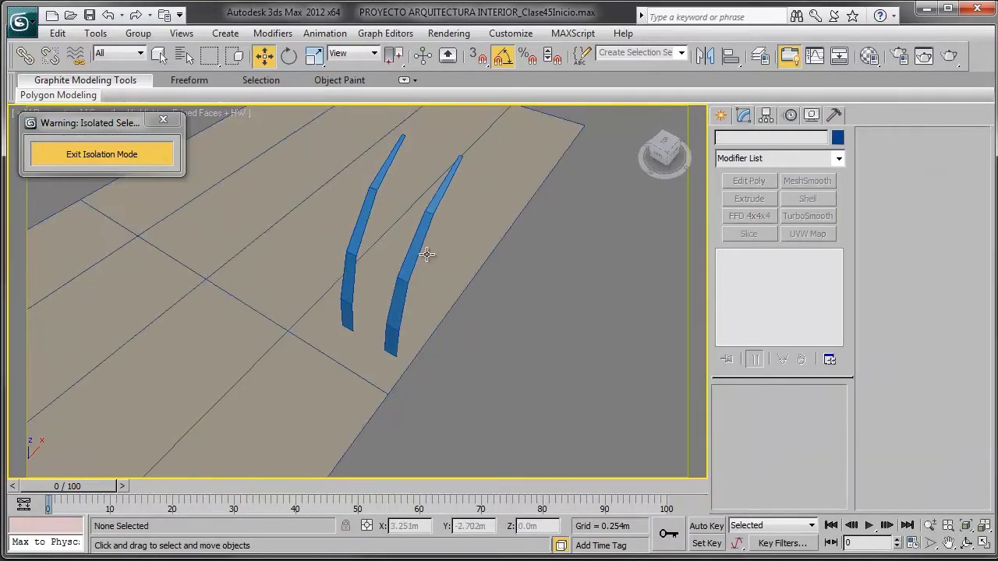
{"action": "left_click", "coordinate": [416, 248]}
{"action": "left_click", "coordinate": [795, 412]}
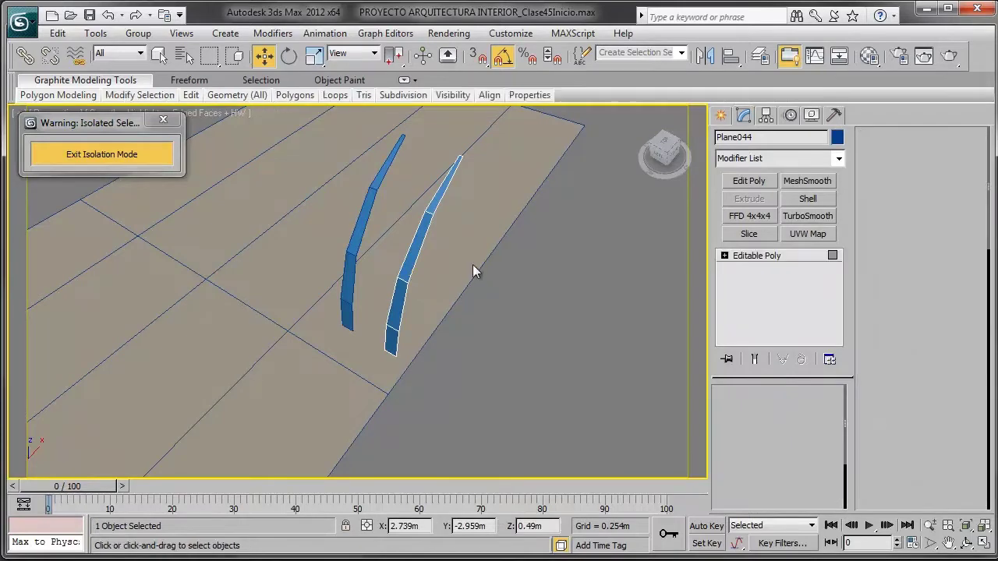
{"action": "mouse_move", "coordinate": [507, 297]}
{"action": "left_mouse_down"}
{"action": "mouse_move", "coordinate": [428, 269]}
{"action": "mouse_move", "coordinate": [369, 204]}
{"action": "left_mouse_up"}
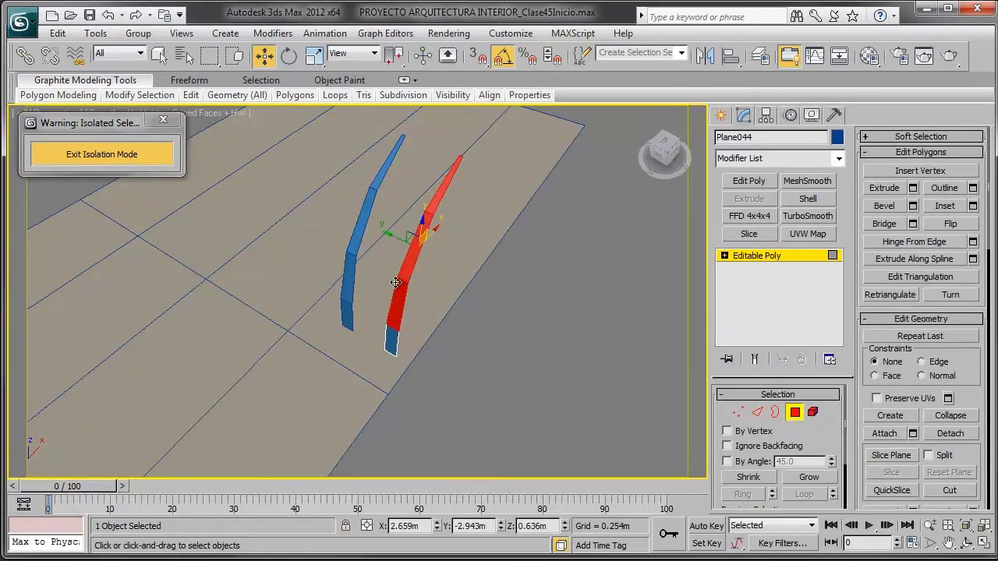
{"action": "key", "text": "Delete"}
- Select the remaining piece's top edge and extrude a new segment upward
{"action": "left_click", "coordinate": [757, 411]}
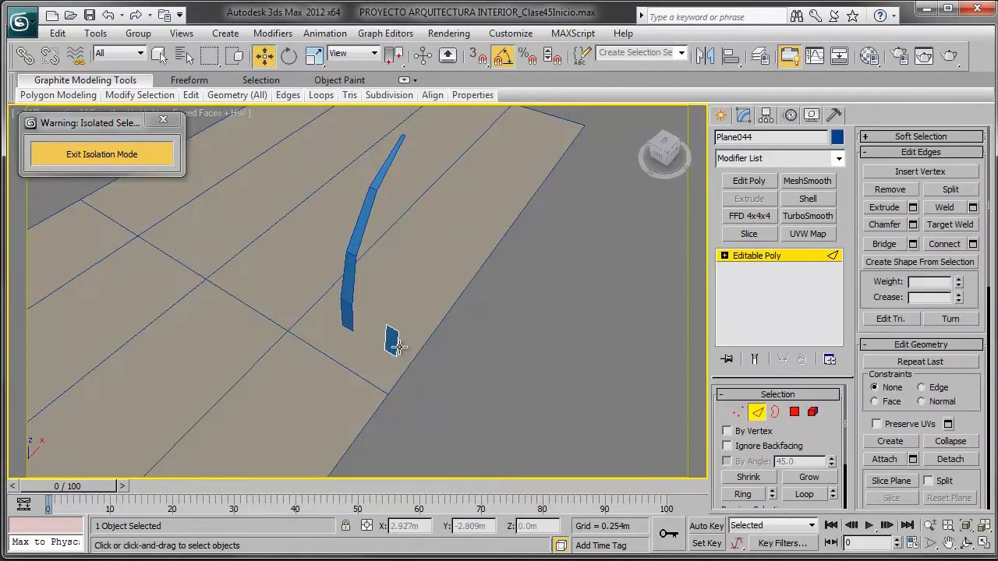
{"action": "left_click", "coordinate": [396, 329]}
{"action": "middle_click_drag", "start_coordinate": [465, 352], "coordinate": [370, 347], "text": "alt"}
{"action": "mouse_move", "coordinate": [392, 309]}
{"action": "middle_mouse_down", "text": "alt"}
{"action": "mouse_move", "coordinate": [382, 289]}
{"action": "mouse_move", "coordinate": [396, 317]}
{"action": "mouse_move", "coordinate": [473, 282]}
{"action": "mouse_move", "coordinate": [425, 351]}
{"action": "middle_mouse_up", "text": "alt"}
{"action": "mouse_move", "coordinate": [424, 345]}
{"action": "left_mouse_down", "text": "shift"}
{"action": "mouse_move", "coordinate": [432, 168]}
{"action": "mouse_move", "coordinate": [426, 260]}
{"action": "left_mouse_up", "text": "shift"}
{"action": "mouse_move", "coordinate": [427, 260]}
{"action": "middle_mouse_down", "text": "alt"}
{"action": "mouse_move", "coordinate": [421, 274]}
{"action": "mouse_move", "coordinate": [445, 272]}
{"action": "middle_mouse_up", "text": "alt"}
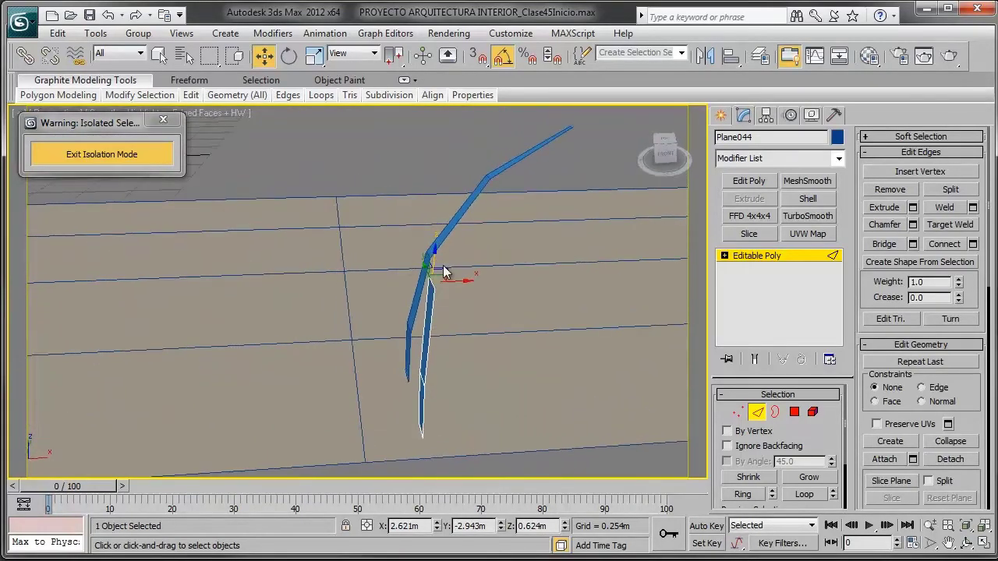
- Extend Plane044 upward into a straight strip of about five segments and position its top edge
{"action": "left_click_drag", "start_coordinate": [445, 272], "coordinate": [440, 269]}
{"action": "middle_click_drag", "start_coordinate": [440, 269], "coordinate": [437, 272], "text": "alt"}
{"action": "left_click_drag", "start_coordinate": [437, 272], "coordinate": [433, 167]}
{"action": "mouse_move", "coordinate": [432, 168]}
{"action": "middle_mouse_down", "text": "alt"}
{"action": "mouse_move", "coordinate": [441, 239]}
{"action": "mouse_move", "coordinate": [419, 223]}
{"action": "mouse_move", "coordinate": [459, 227]}
{"action": "middle_mouse_up", "text": "alt"}
{"action": "left_click_drag", "start_coordinate": [421, 215], "coordinate": [417, 175]}
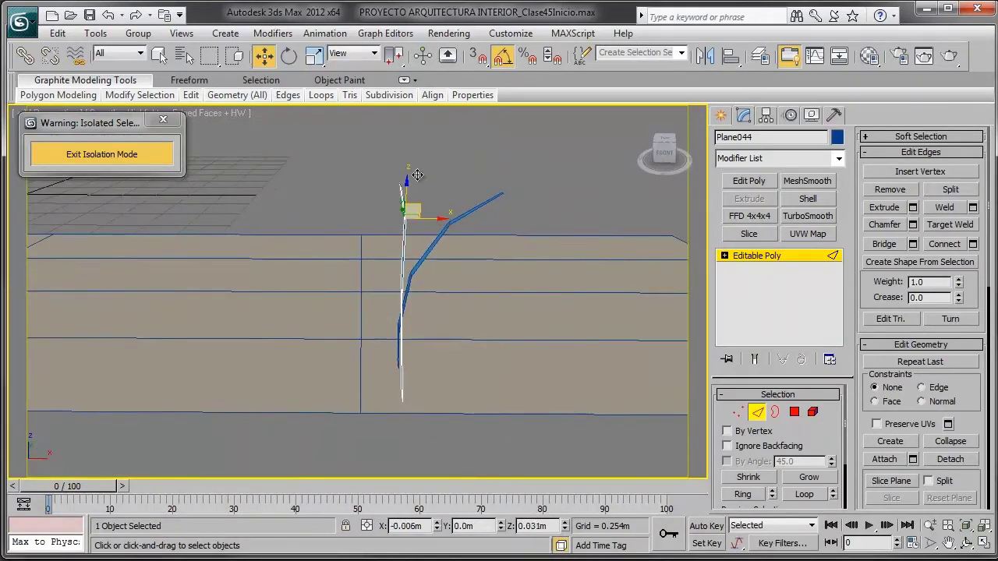
{"action": "mouse_move", "coordinate": [417, 148]}
{"action": "middle_mouse_down", "text": "alt"}
{"action": "mouse_move", "coordinate": [473, 214]}
{"action": "mouse_move", "coordinate": [465, 221]}
{"action": "middle_mouse_up", "text": "alt"}
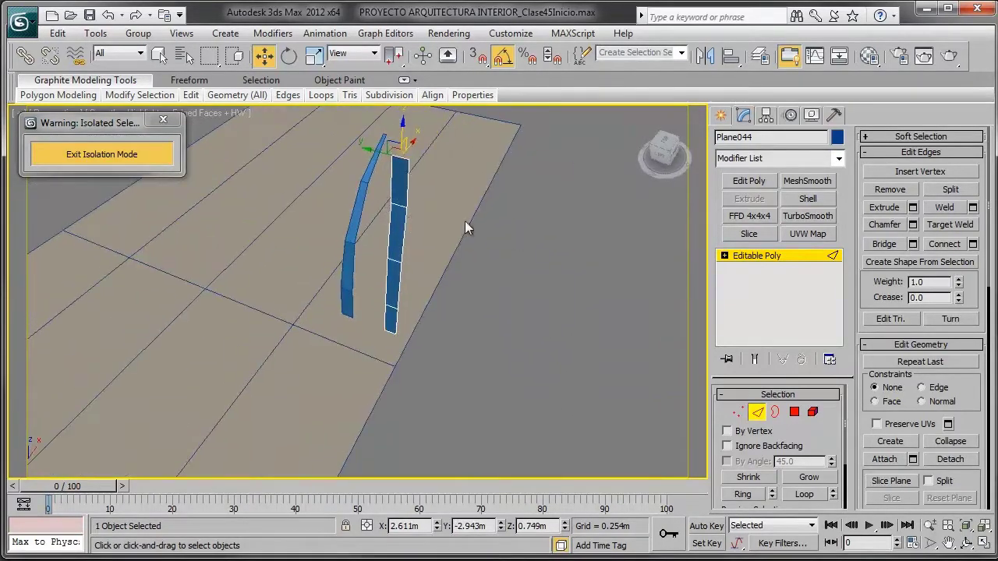
{"action": "left_click", "coordinate": [314, 56]}
{"action": "middle_click_drag", "start_coordinate": [421, 250], "coordinate": [469, 272], "text": "alt"}
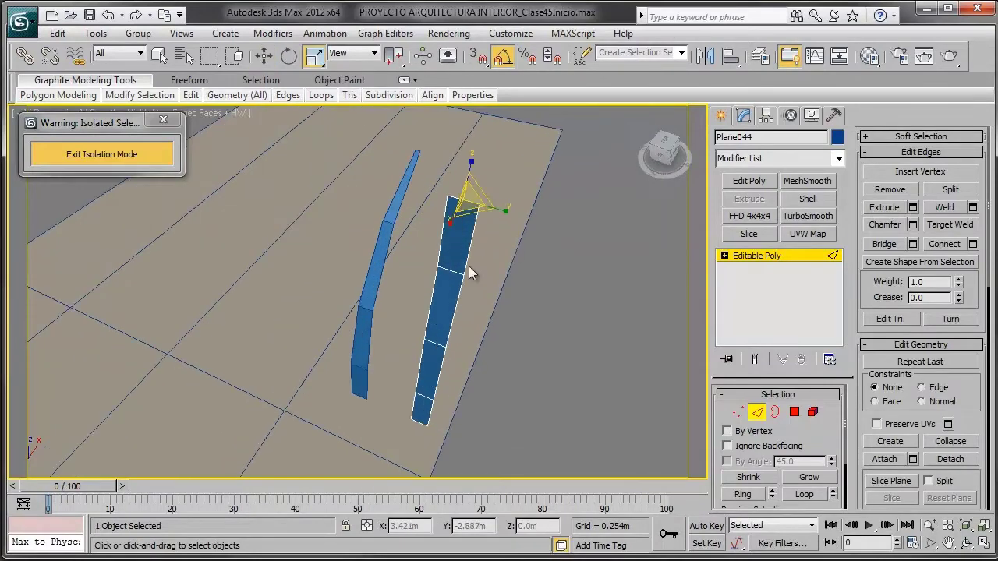
- Scale the middle and lower vertex rows of Plane044 so the blade tapers to a pointed tip
{"action": "left_click", "coordinate": [738, 411]}
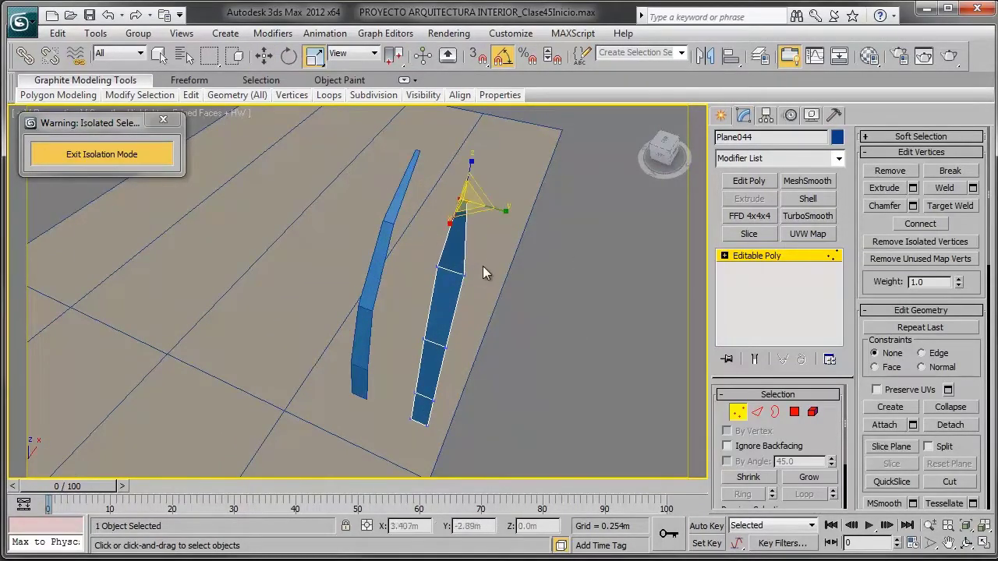
{"action": "left_click_drag", "start_coordinate": [483, 263], "coordinate": [403, 290]}
{"action": "left_click_drag", "start_coordinate": [457, 274], "coordinate": [473, 338]}
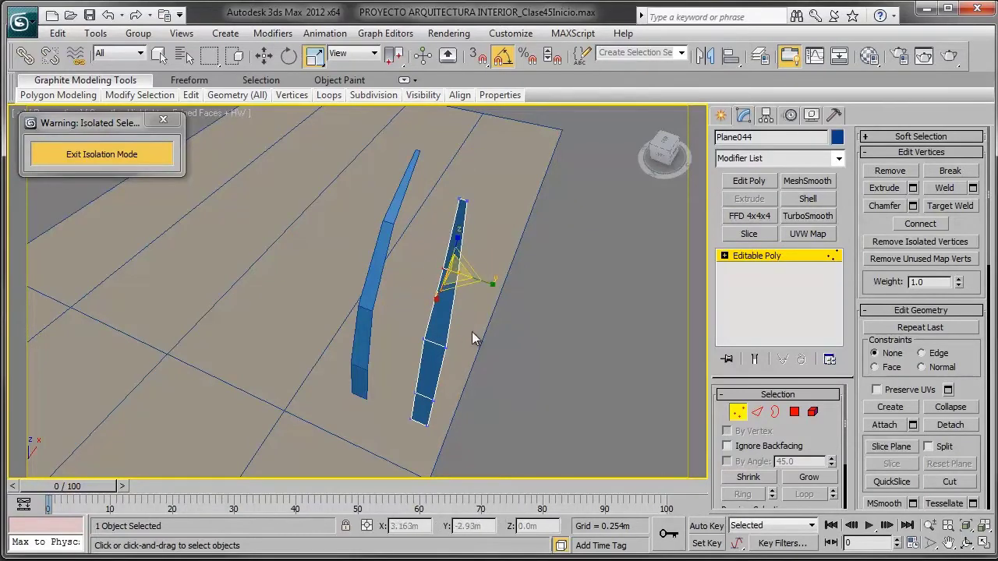
{"action": "left_click_drag", "start_coordinate": [419, 360], "coordinate": [416, 379]}
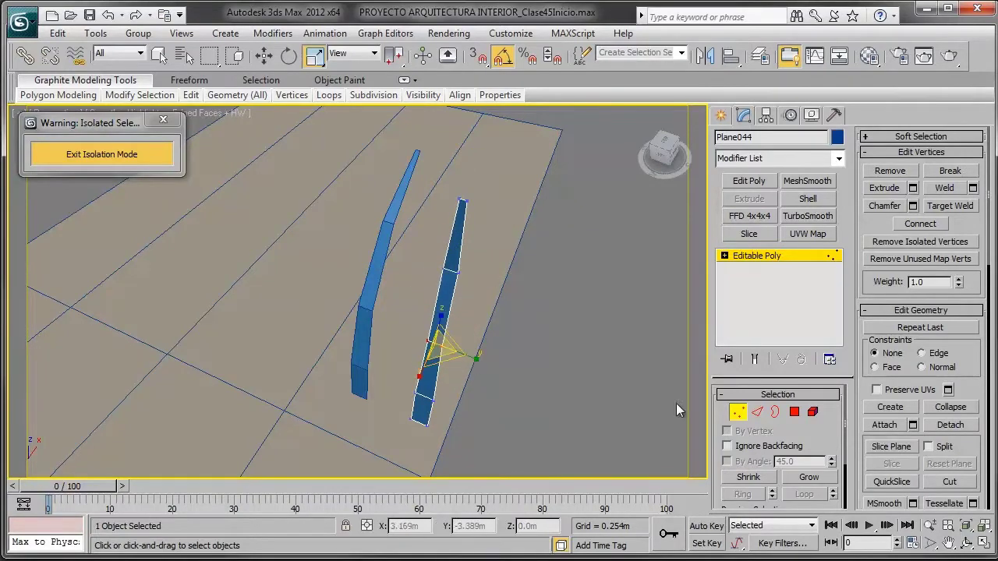
{"action": "left_click", "coordinate": [737, 412]}
- Shift-move a copy of Plane044 to start cloning it as Plane045
{"action": "mouse_move", "coordinate": [413, 305]}
{"action": "middle_mouse_down", "text": "alt"}
{"action": "mouse_move", "coordinate": [382, 302]}
{"action": "mouse_move", "coordinate": [401, 304]}
{"action": "mouse_move", "coordinate": [416, 351]}
{"action": "middle_mouse_up", "text": "alt"}
{"action": "key", "text": "w"}
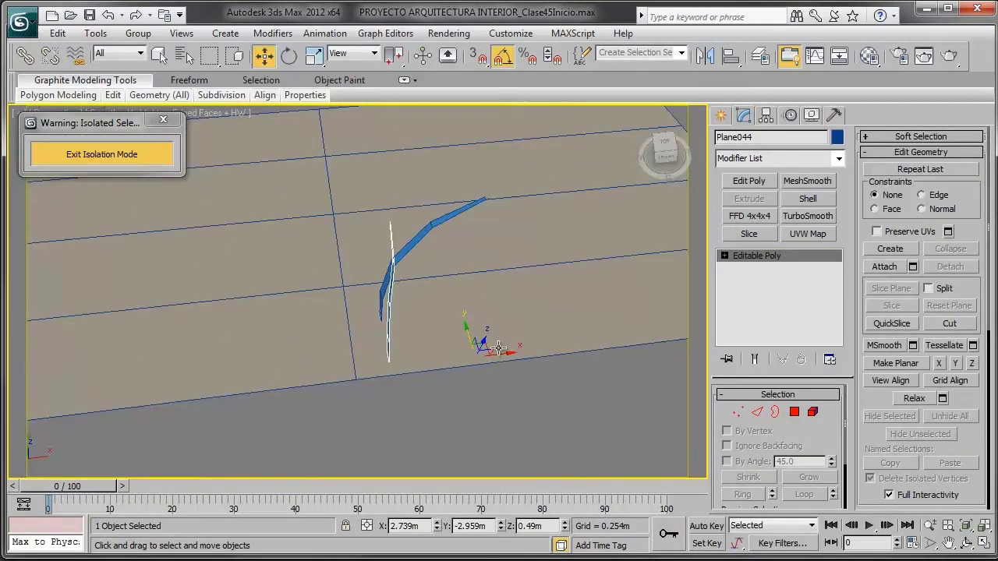
{"action": "left_click_drag", "start_coordinate": [506, 357], "coordinate": [573, 401], "text": "shift"}
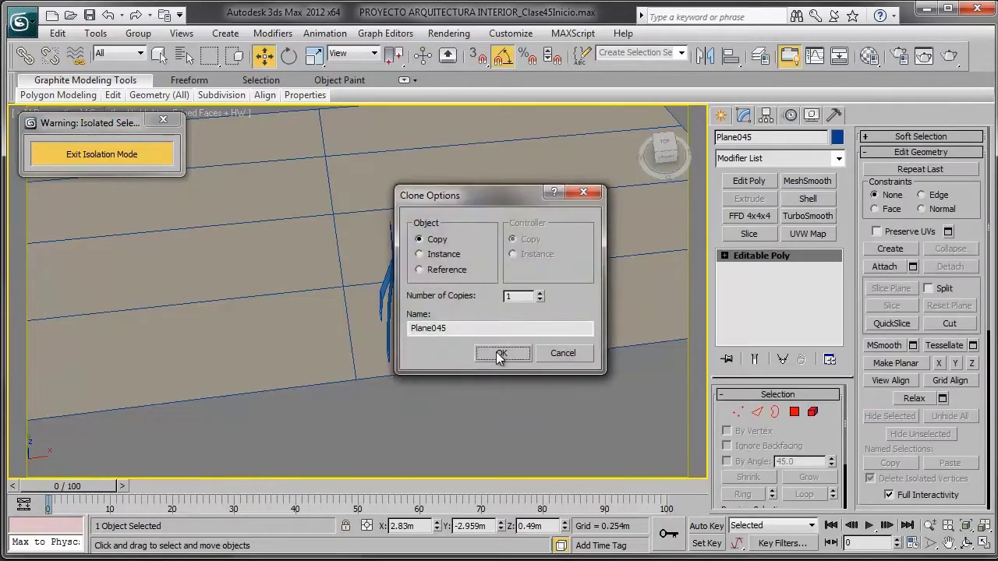
- Confirm the Plane045 copy, then center all three blades' pivots with Affect Pivot Only
{"action": "key", "text": "Return"}
{"action": "mouse_move", "coordinate": [516, 423]}
{"action": "middle_mouse_down", "text": "alt"}
{"action": "mouse_move", "coordinate": [479, 301]}
{"action": "mouse_move", "coordinate": [434, 273]}
{"action": "middle_mouse_up", "text": "alt"}
{"action": "left_click_drag", "start_coordinate": [535, 189], "coordinate": [336, 275]}
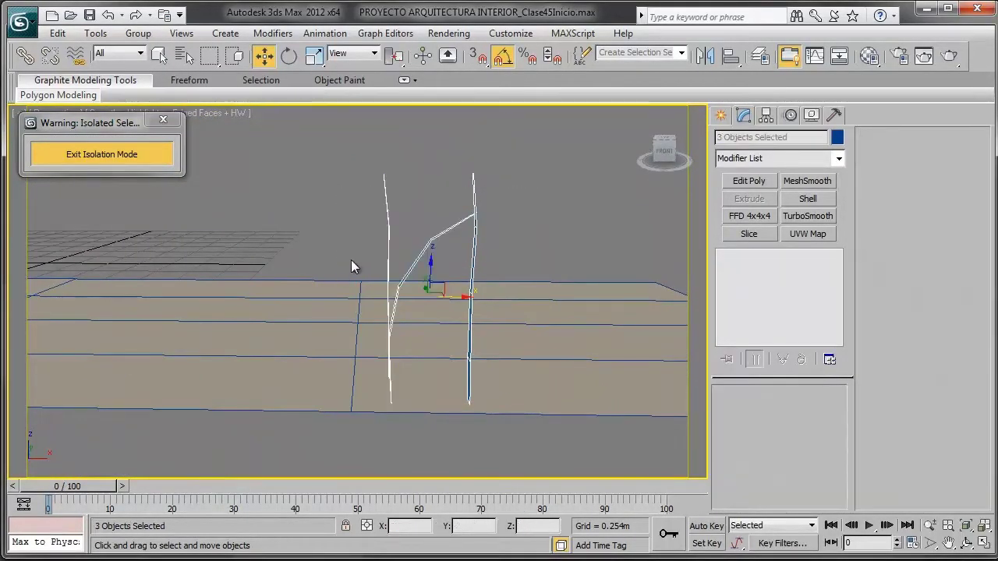
{"action": "left_click", "coordinate": [766, 115]}
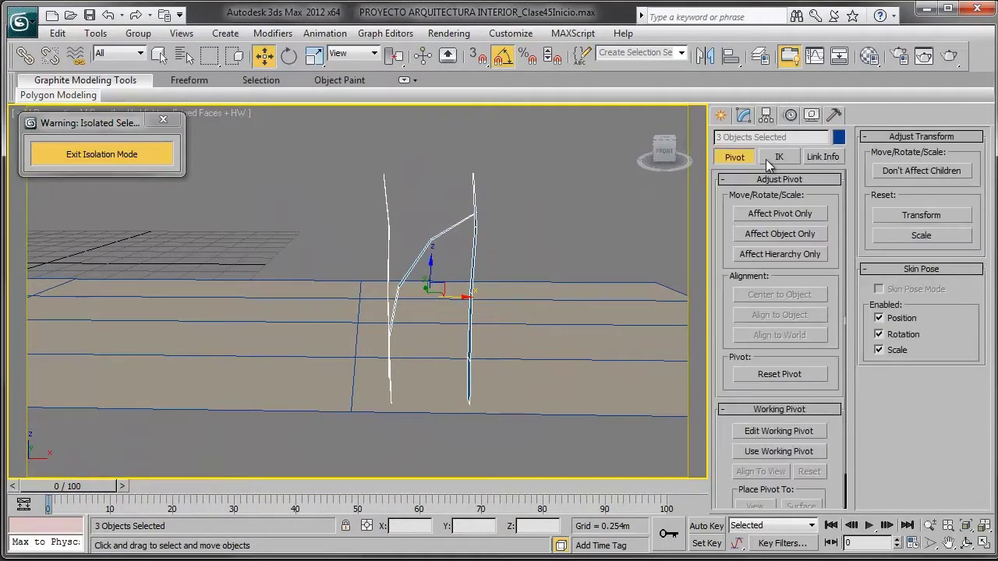
{"action": "left_click", "coordinate": [785, 215]}
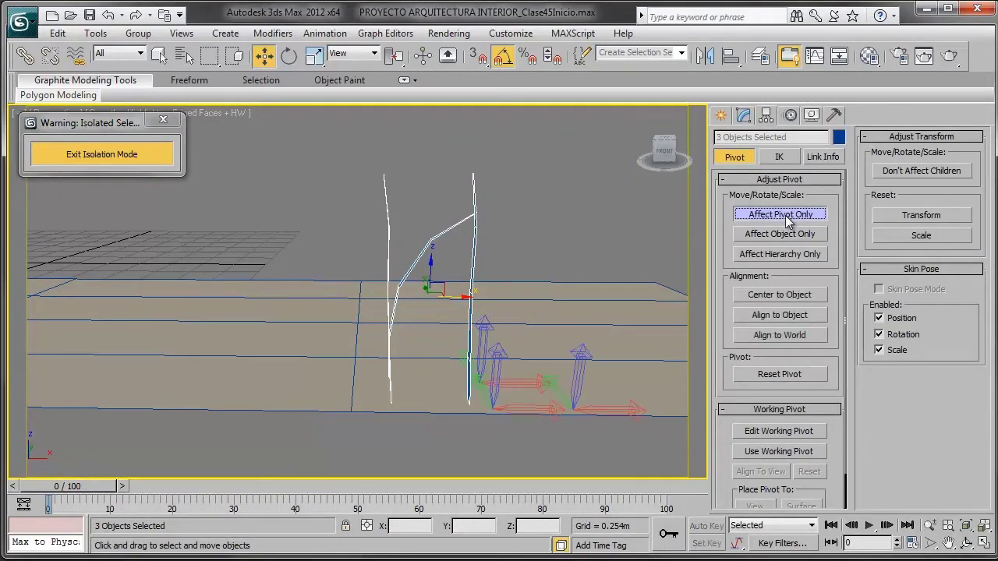
{"action": "left_click", "coordinate": [787, 294]}
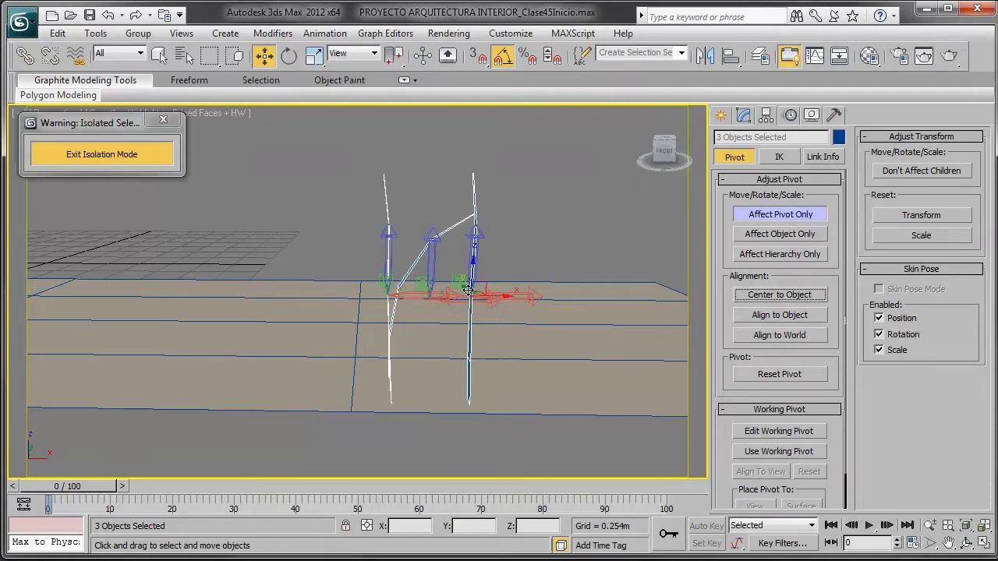
- Lower the three pivots to the blades' base, turn Affect Pivot Only off, and select Plane045
{"action": "middle_click_drag", "start_coordinate": [427, 313], "coordinate": [458, 270], "text": "alt"}
{"action": "left_click_drag", "start_coordinate": [462, 269], "coordinate": [471, 384]}
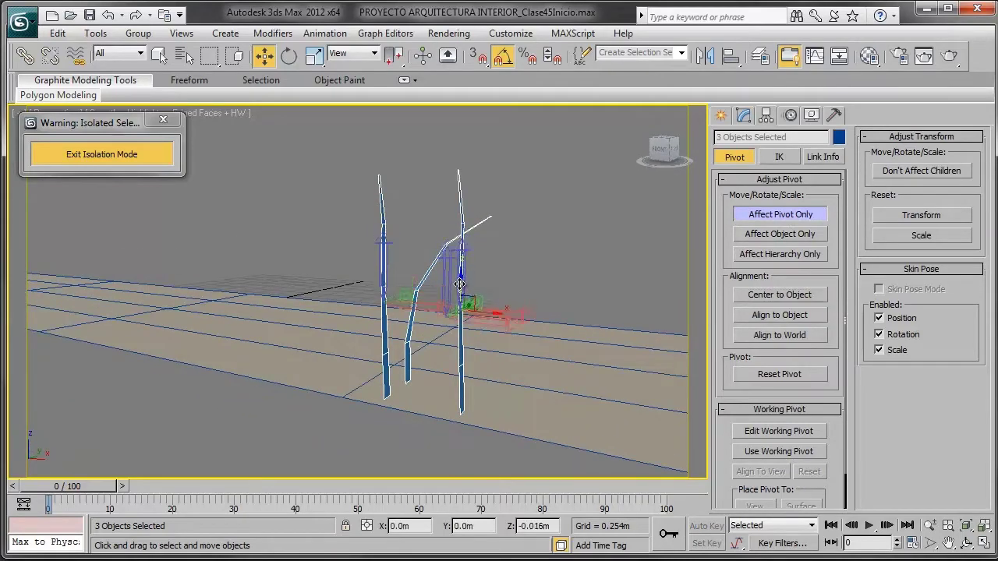
{"action": "middle_click_drag", "start_coordinate": [471, 385], "coordinate": [507, 366], "text": "alt"}
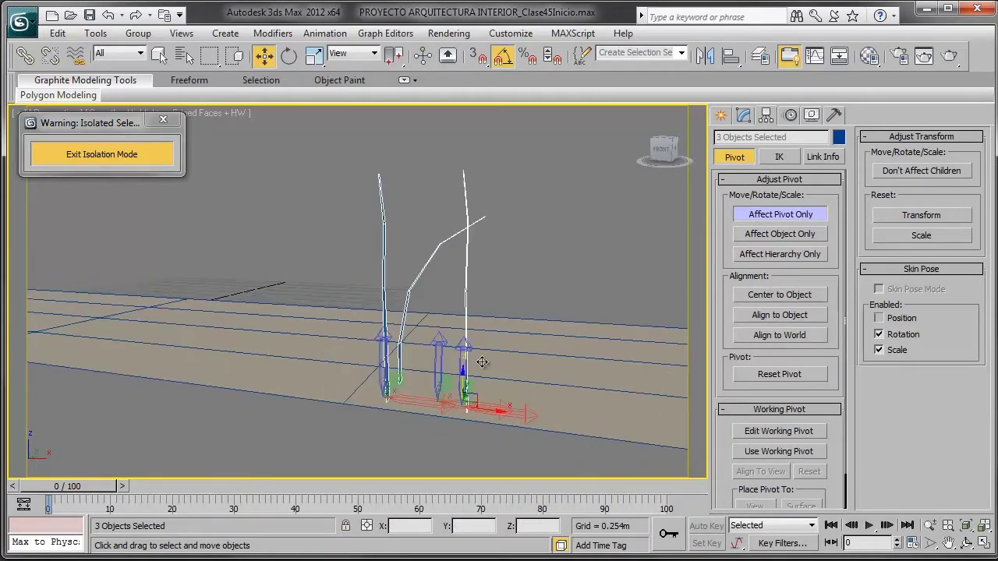
{"action": "left_click", "coordinate": [777, 214]}
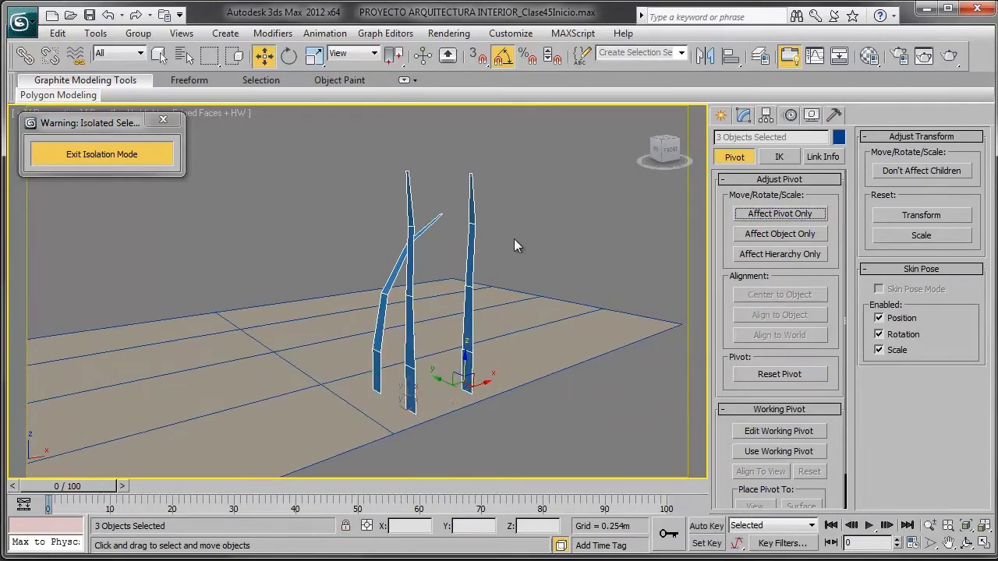
{"action": "mouse_move", "coordinate": [513, 238]}
{"action": "middle_mouse_down", "text": "alt"}
{"action": "mouse_move", "coordinate": [486, 282]}
{"action": "mouse_move", "coordinate": [531, 292]}
{"action": "middle_mouse_up", "text": "alt"}
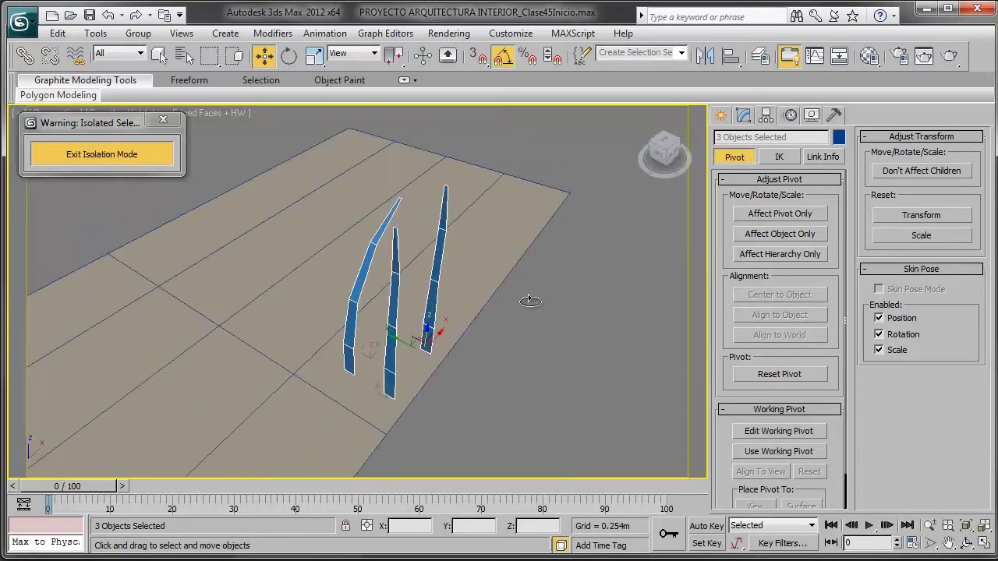
{"action": "left_click", "coordinate": [559, 376]}
{"action": "left_click", "coordinate": [445, 273]}
{"action": "middle_click_drag", "start_coordinate": [445, 272], "coordinate": [395, 285], "text": "alt"}
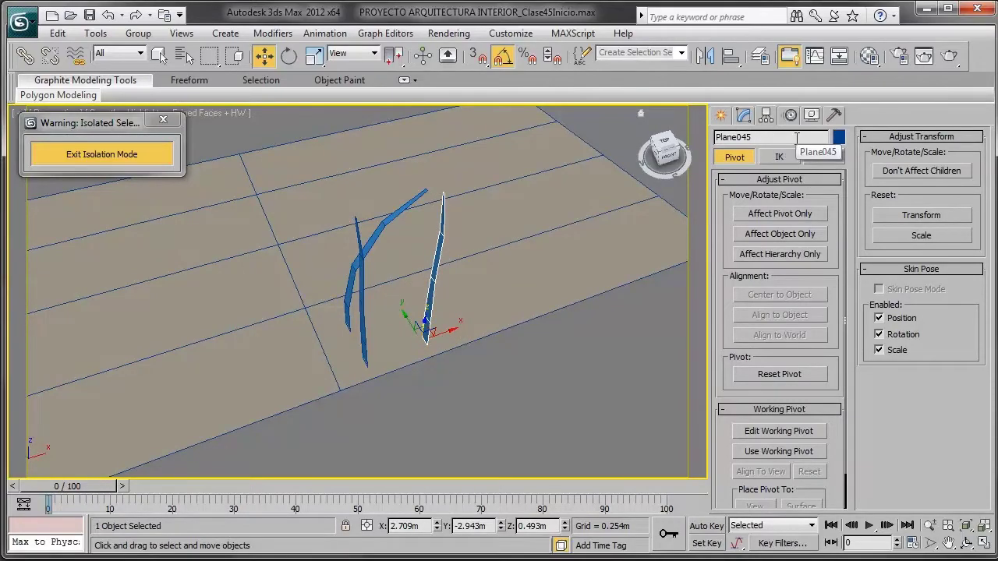
- Add an FFD 4x4x4 modifier to the blade and push its top control points sideways to bend it
{"action": "left_click", "coordinate": [746, 117]}
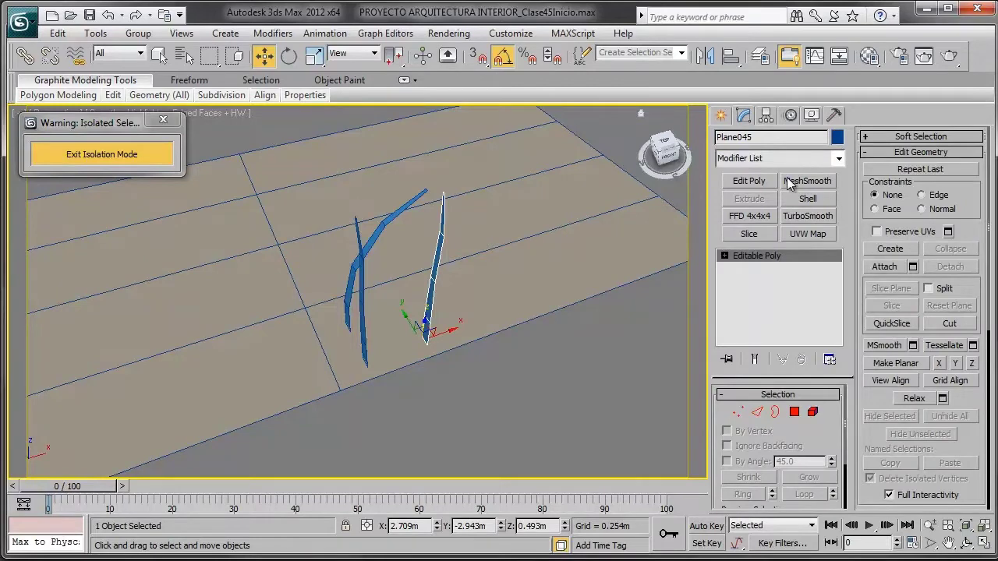
{"action": "left_click", "coordinate": [748, 216]}
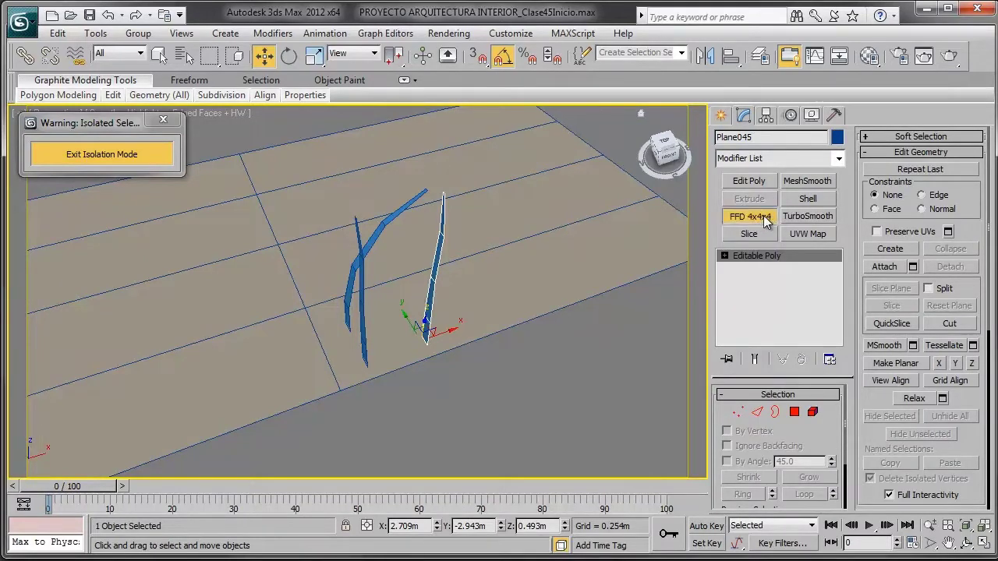
{"action": "mouse_move", "coordinate": [406, 295]}
{"action": "middle_mouse_down", "text": "alt"}
{"action": "mouse_move", "coordinate": [393, 292]}
{"action": "mouse_move", "coordinate": [413, 290]}
{"action": "middle_mouse_up", "text": "alt"}
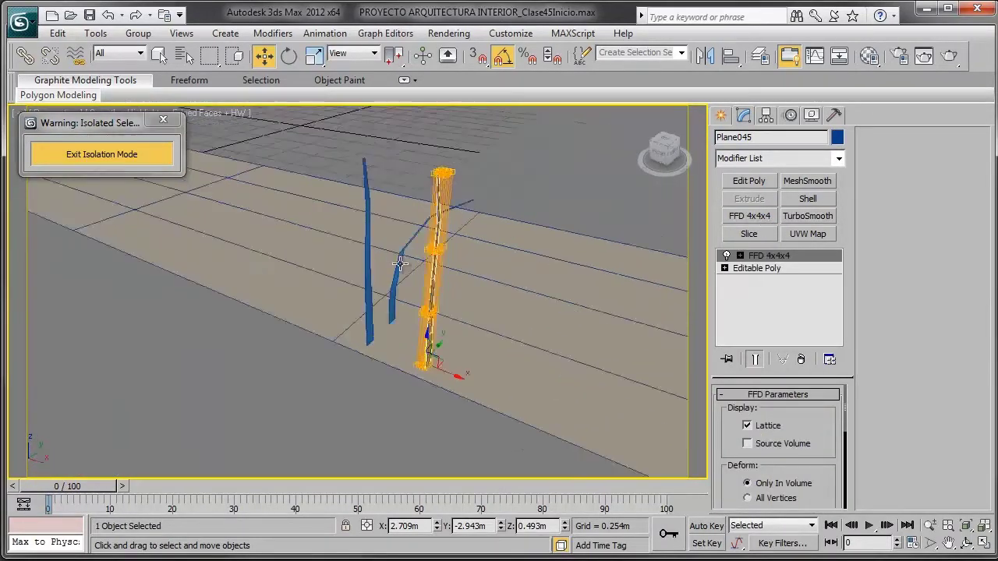
{"action": "left_click", "coordinate": [740, 255]}
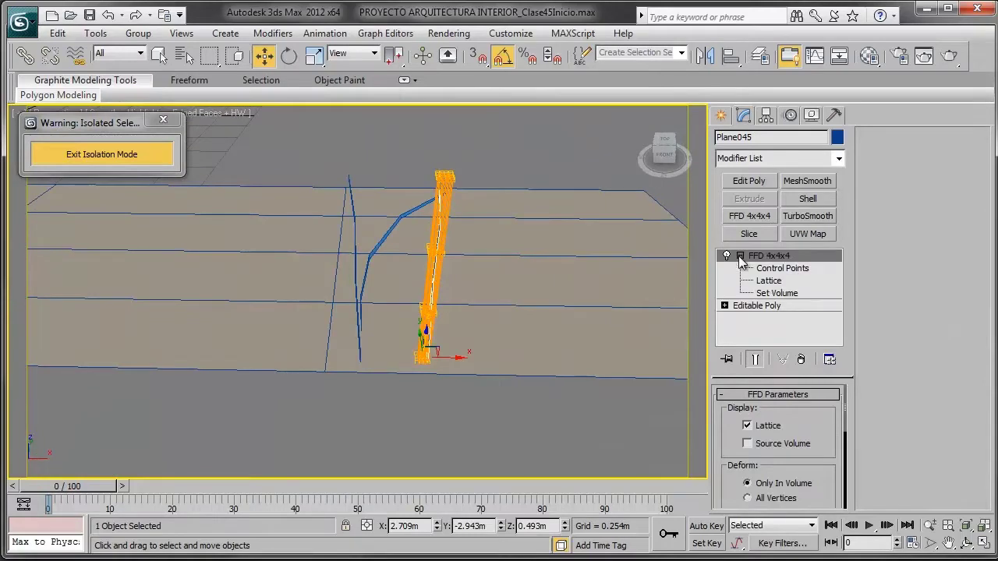
{"action": "left_click", "coordinate": [782, 268]}
{"action": "middle_click_drag", "start_coordinate": [506, 234], "coordinate": [506, 300], "text": "alt"}
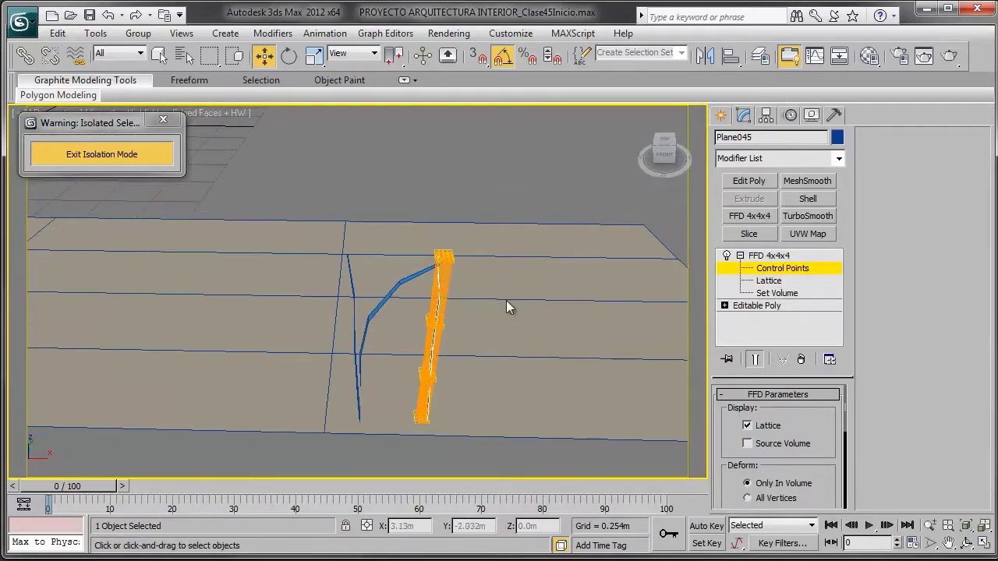
{"action": "left_click", "coordinate": [785, 269]}
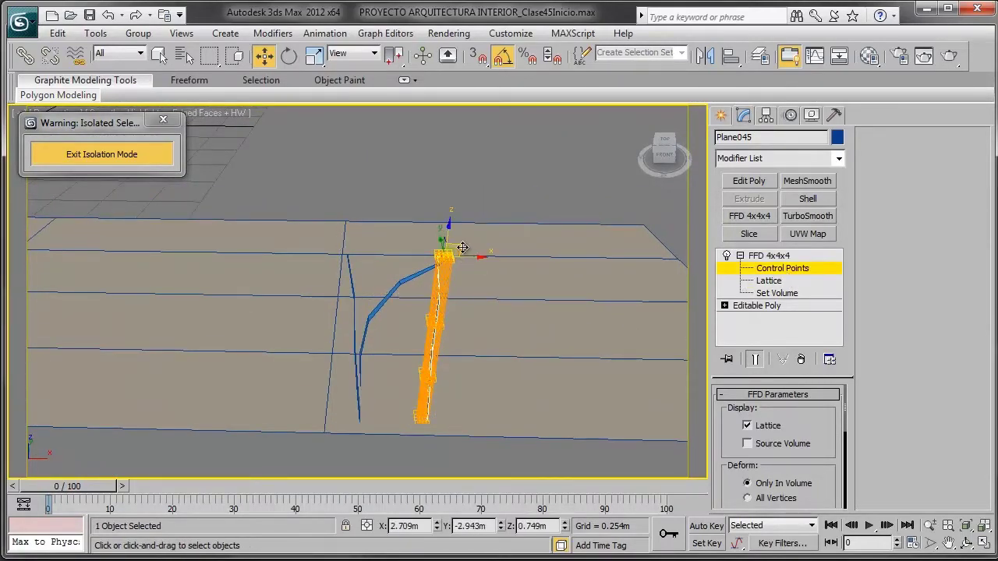
{"action": "mouse_move", "coordinate": [462, 247]}
{"action": "left_mouse_down"}
{"action": "mouse_move", "coordinate": [538, 269]}
{"action": "mouse_move", "coordinate": [552, 318]}
{"action": "mouse_move", "coordinate": [499, 244]}
{"action": "mouse_move", "coordinate": [377, 212]}
{"action": "mouse_move", "coordinate": [503, 272]}
{"action": "mouse_move", "coordinate": [510, 214]}
{"action": "mouse_move", "coordinate": [507, 232]}
{"action": "left_mouse_up"}
{"action": "left_click", "coordinate": [769, 268]}
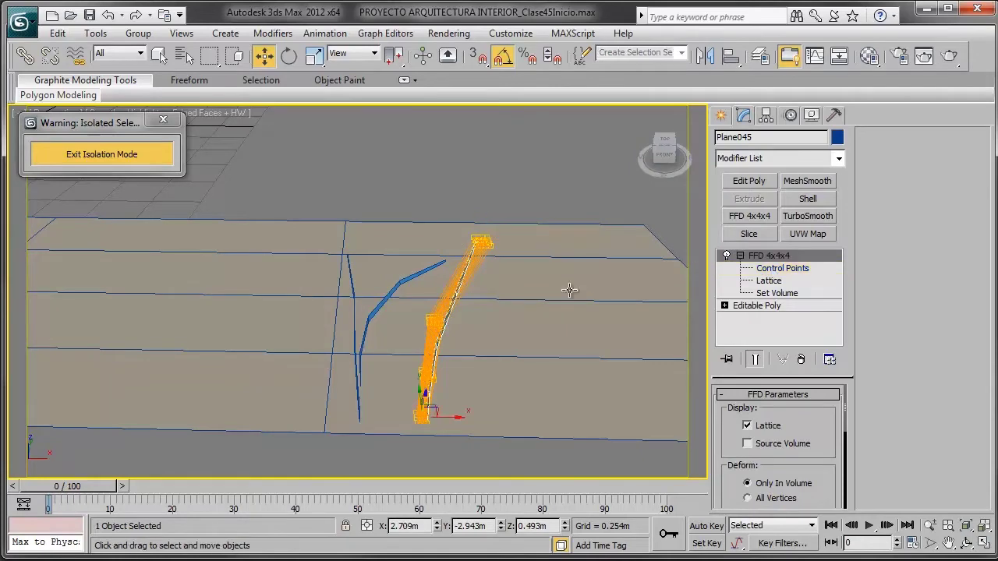
- Clone the bent blade as Plane046 and pull its top control points down into a hooked arch
{"action": "middle_click_drag", "start_coordinate": [569, 290], "coordinate": [482, 351], "text": "alt"}
{"action": "left_click_drag", "start_coordinate": [454, 413], "coordinate": [537, 428], "text": "shift"}
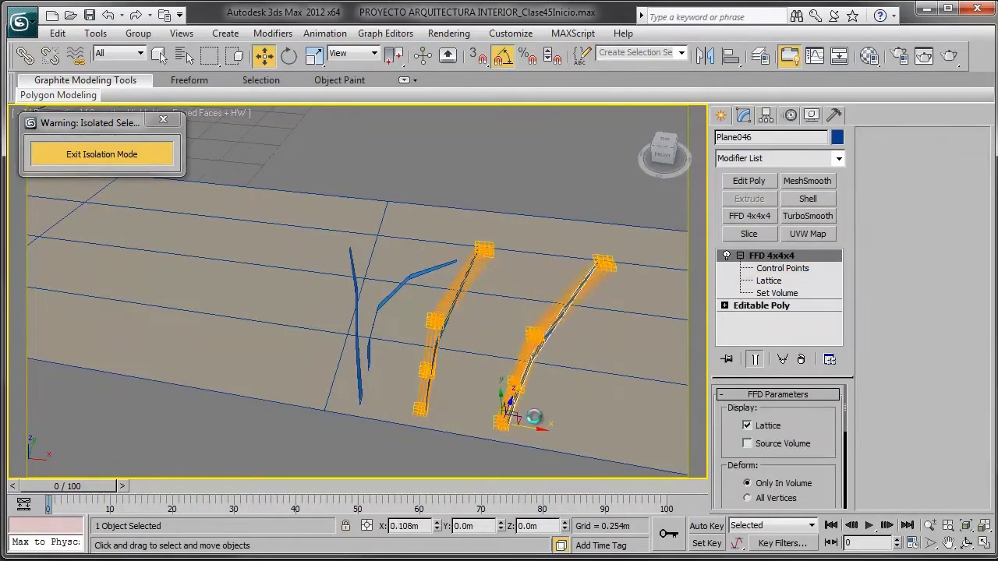
{"action": "left_click", "coordinate": [504, 355]}
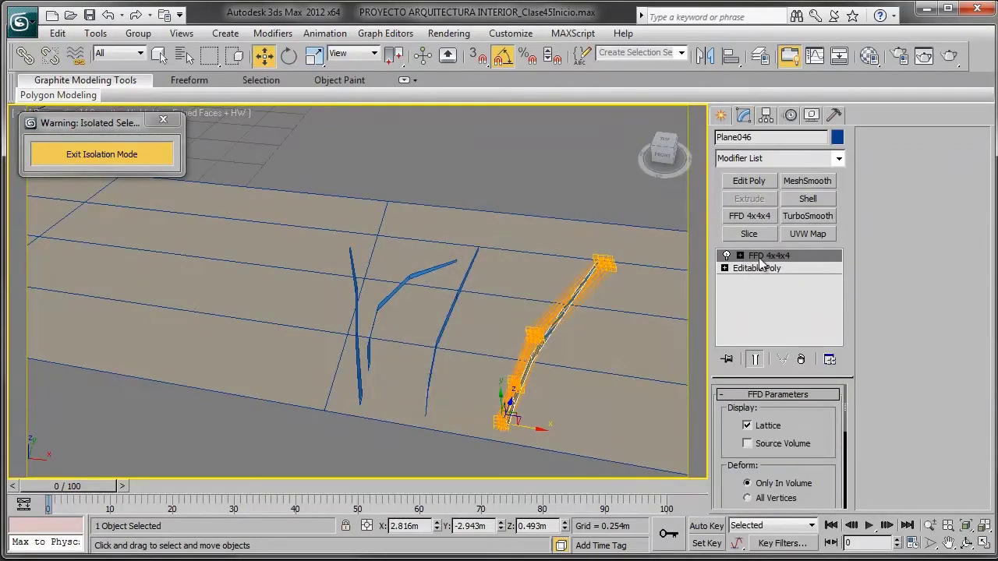
{"action": "double_click", "coordinate": [761, 263]}
{"action": "middle_click_drag", "start_coordinate": [589, 314], "coordinate": [546, 237], "text": "alt"}
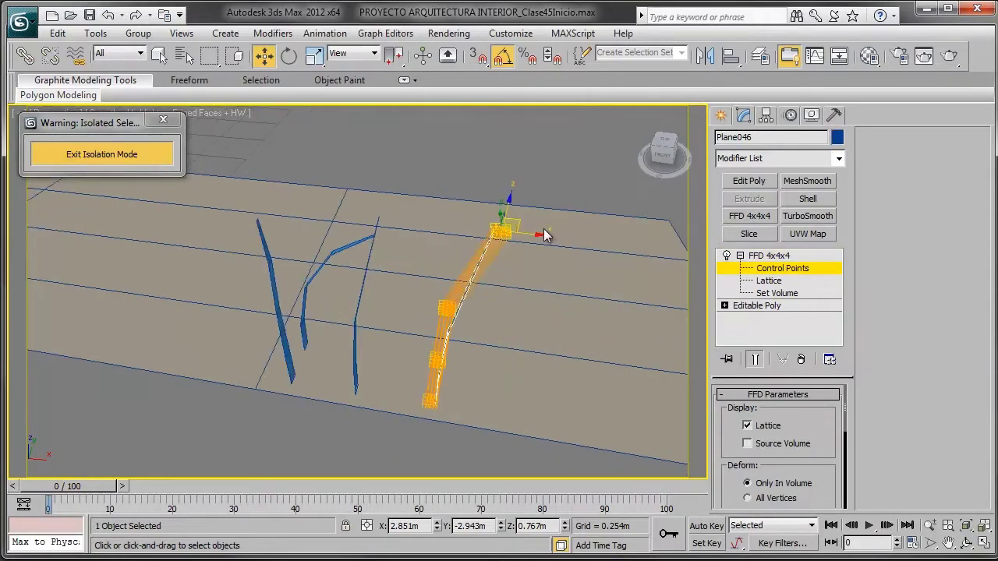
{"action": "left_click_drag", "start_coordinate": [519, 219], "coordinate": [520, 353]}
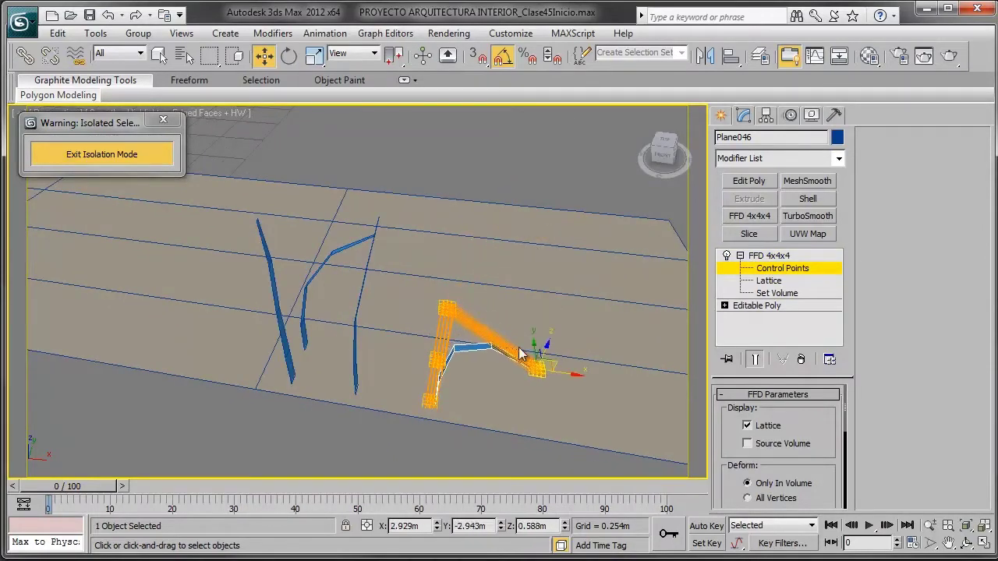
{"action": "middle_click_drag", "start_coordinate": [468, 332], "coordinate": [460, 294], "text": "alt"}
{"action": "left_click_drag", "start_coordinate": [460, 295], "coordinate": [508, 343]}
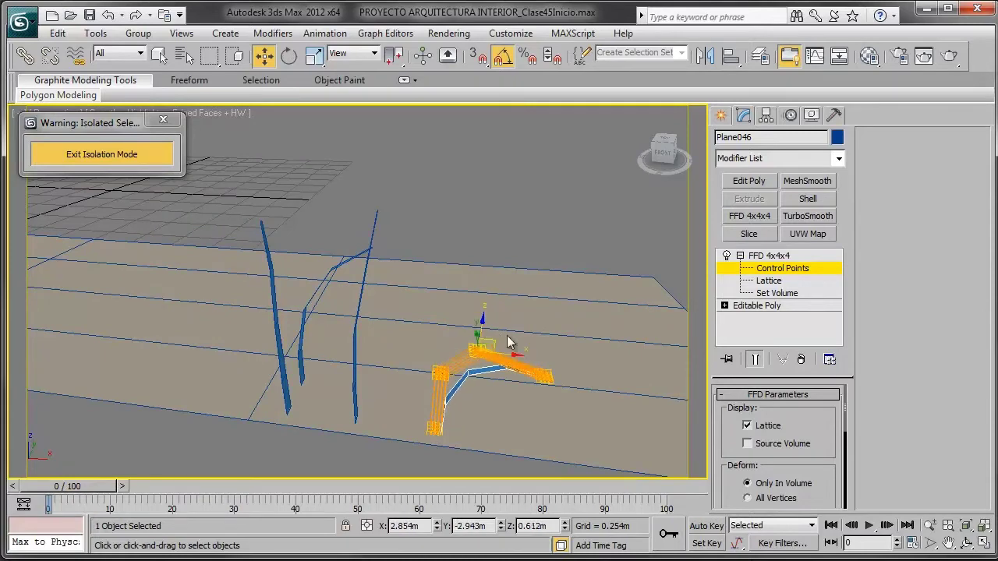
{"action": "left_click", "coordinate": [772, 270]}
- Box-select all four blades from a top-down view
{"action": "mouse_move", "coordinate": [546, 335]}
{"action": "middle_mouse_down", "text": "alt"}
{"action": "mouse_move", "coordinate": [567, 346]}
{"action": "mouse_move", "coordinate": [550, 274]}
{"action": "mouse_move", "coordinate": [345, 306]}
{"action": "mouse_move", "coordinate": [350, 286]}
{"action": "mouse_move", "coordinate": [396, 257]}
{"action": "middle_mouse_up", "text": "alt"}
{"action": "left_click", "coordinate": [539, 278]}
{"action": "left_click_drag", "start_coordinate": [462, 210], "coordinate": [230, 276]}
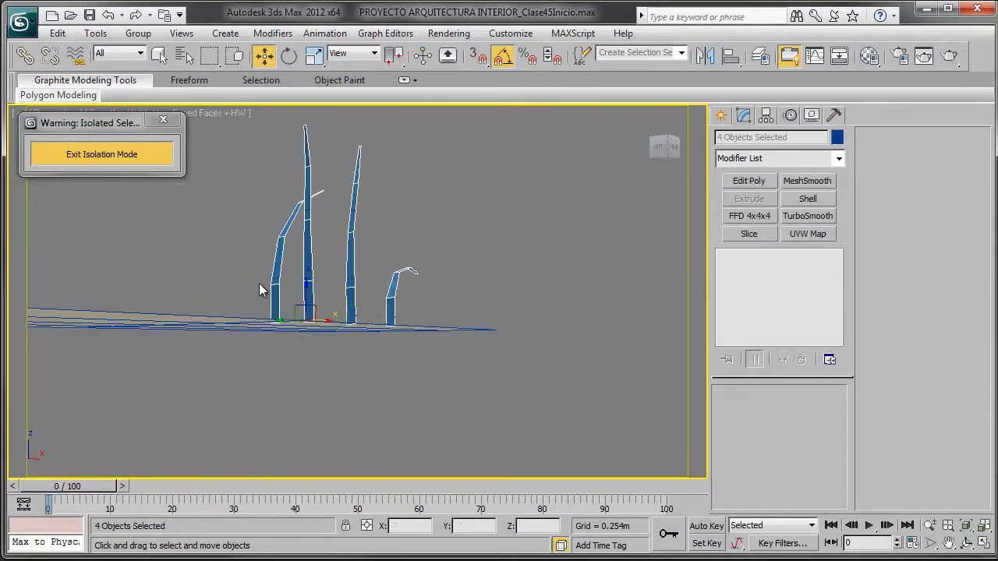
- Convert the four selected blades to Editable Poly, keeping their FFD bends
{"action": "middle_click_drag", "start_coordinate": [259, 283], "coordinate": [384, 271], "text": "alt"}
{"action": "right_click", "coordinate": [383, 271]}
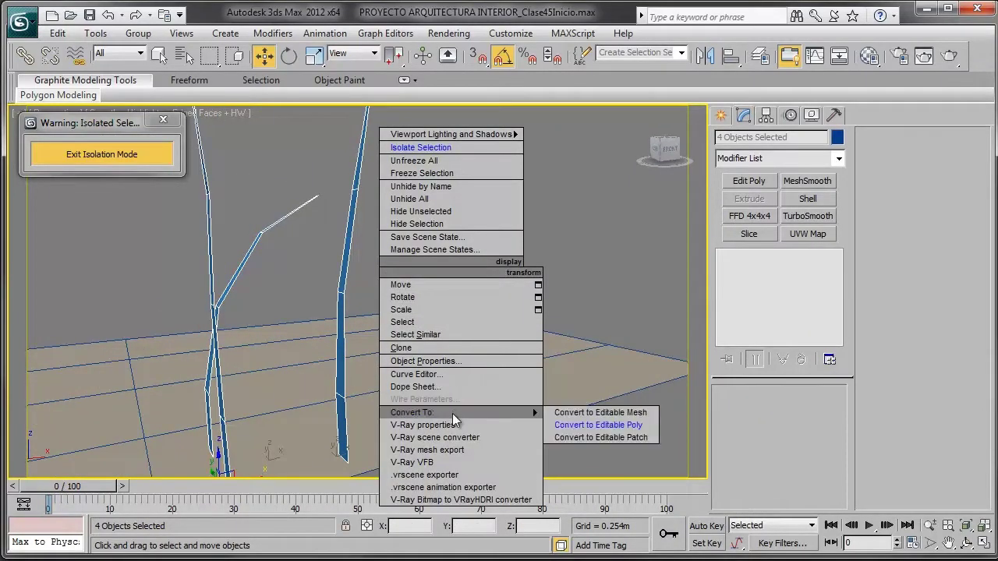
{"action": "left_click", "coordinate": [603, 425]}
{"action": "mouse_move", "coordinate": [512, 341]}
{"action": "middle_mouse_down", "text": "alt"}
{"action": "mouse_move", "coordinate": [468, 285]}
{"action": "mouse_move", "coordinate": [539, 303]}
{"action": "mouse_move", "coordinate": [523, 317]}
{"action": "middle_mouse_up", "text": "alt"}
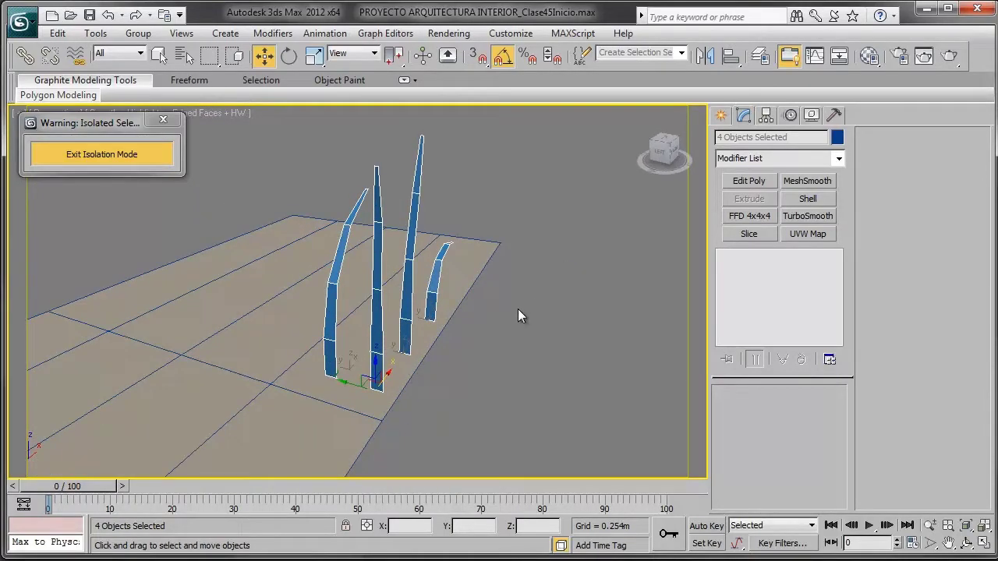
- Copy the Test de prueba material into a free slot and rename it Hierba
{"action": "left_click", "coordinate": [870, 55]}
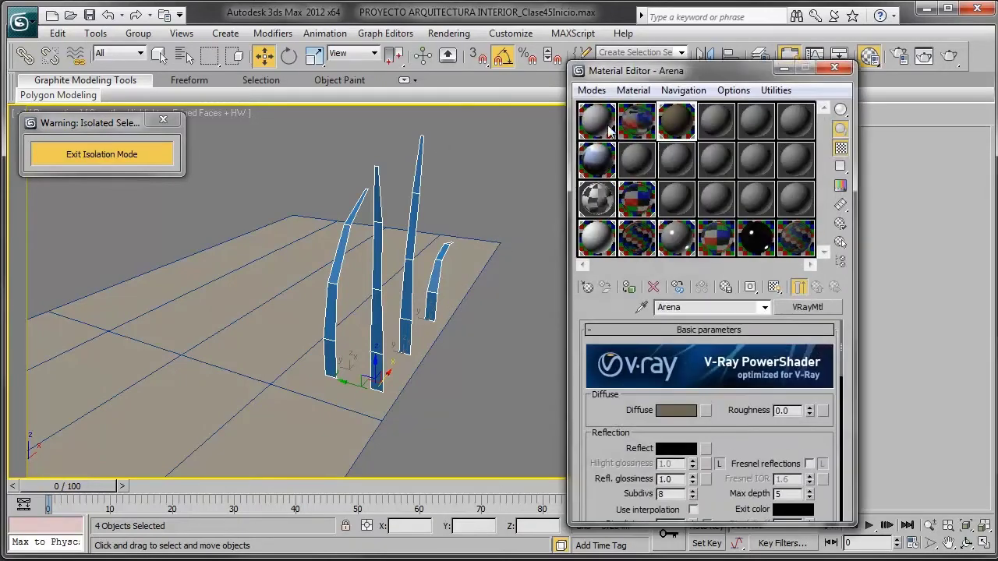
{"action": "left_click", "coordinate": [607, 134]}
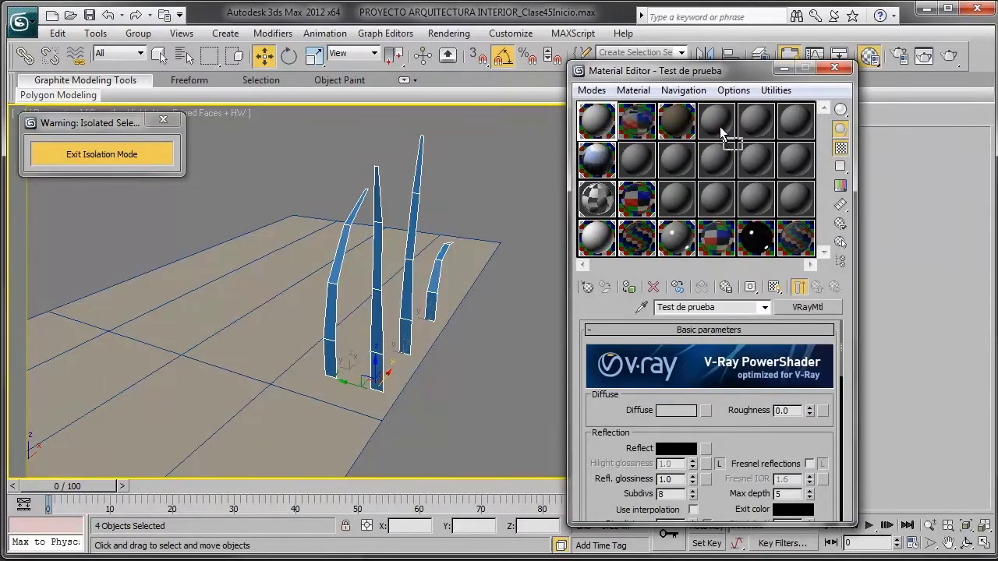
{"action": "left_click_drag", "start_coordinate": [606, 134], "coordinate": [716, 126]}
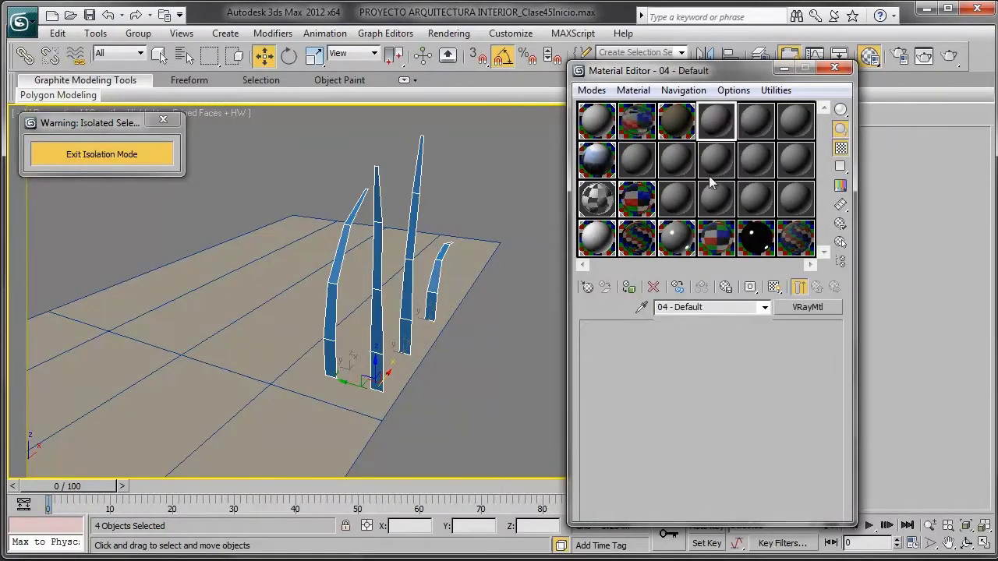
{"action": "left_click", "coordinate": [733, 307]}
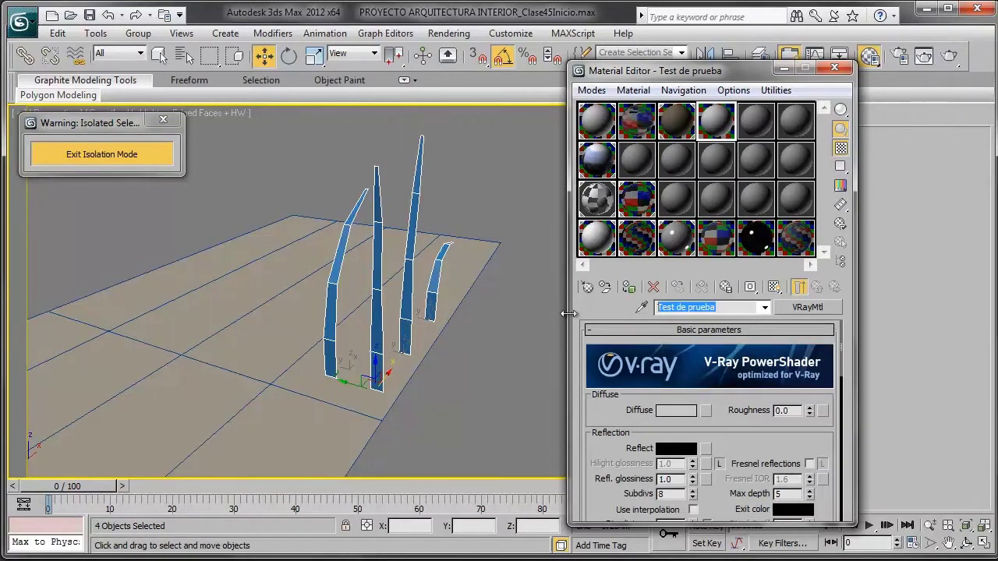
{"action": "type", "text": "Hierba"}
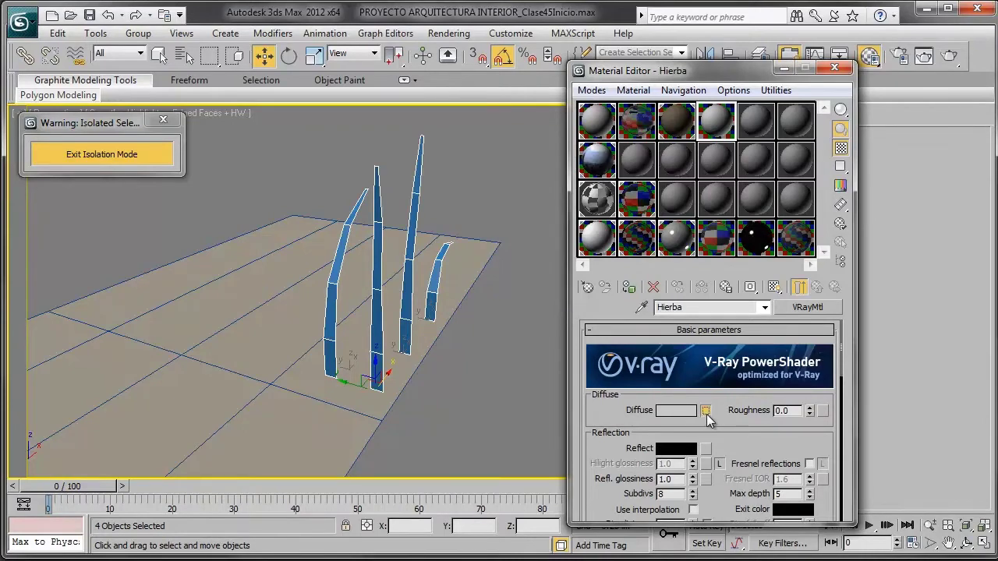
- Give Hierba a Gradient Ramp diffuse map, assign it to the blades, and show it shaded
{"action": "left_click", "coordinate": [706, 410]}
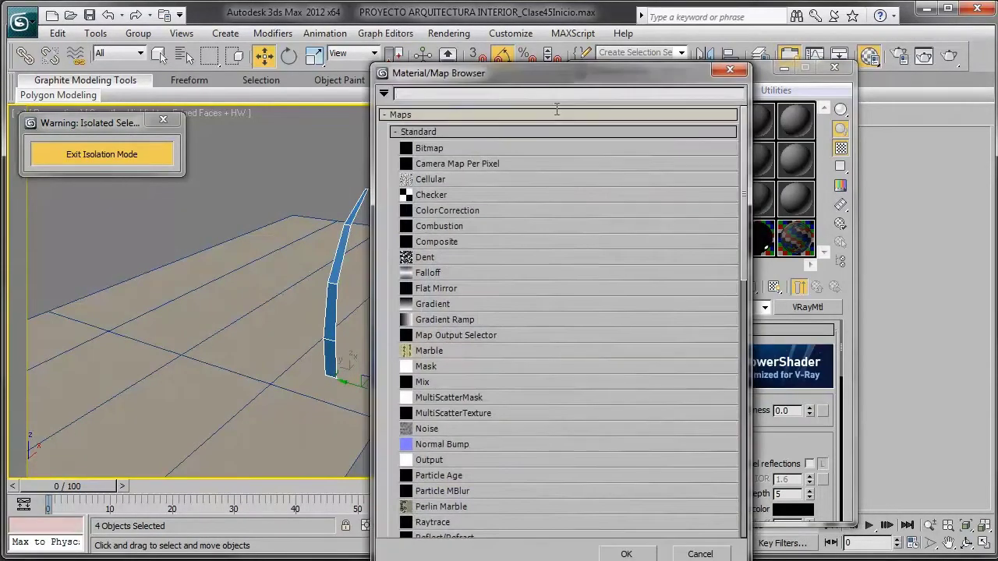
{"action": "mouse_move", "coordinate": [537, 63]}
{"action": "left_mouse_down"}
{"action": "mouse_move", "coordinate": [509, 58]}
{"action": "mouse_move", "coordinate": [498, 38]}
{"action": "left_mouse_up"}
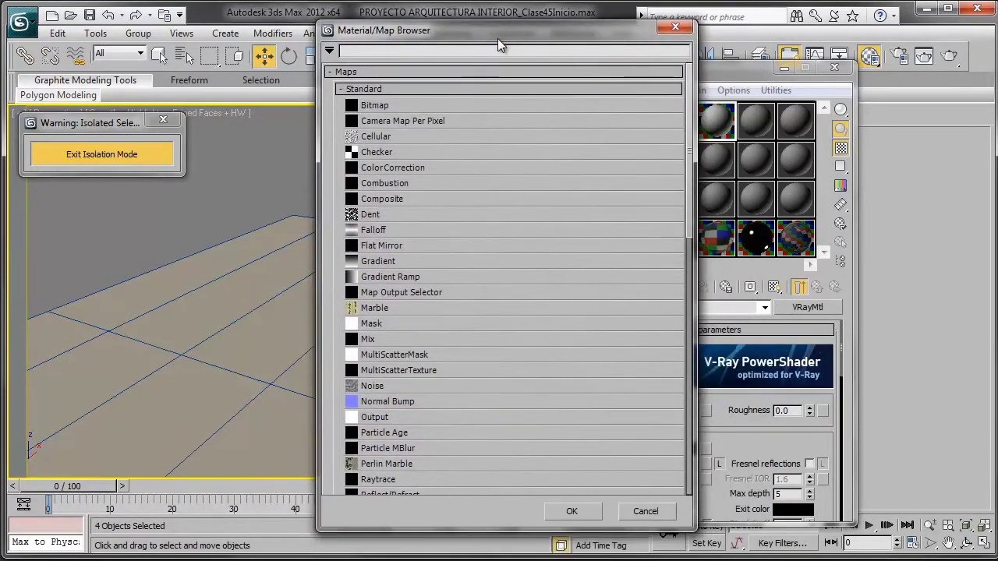
{"action": "double_click", "coordinate": [397, 278]}
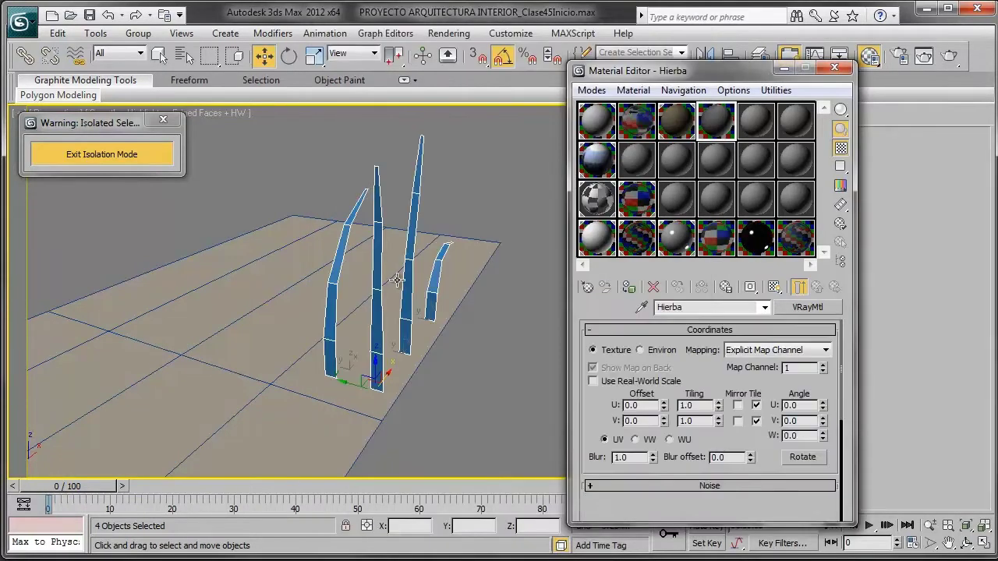
{"action": "left_click", "coordinate": [628, 287]}
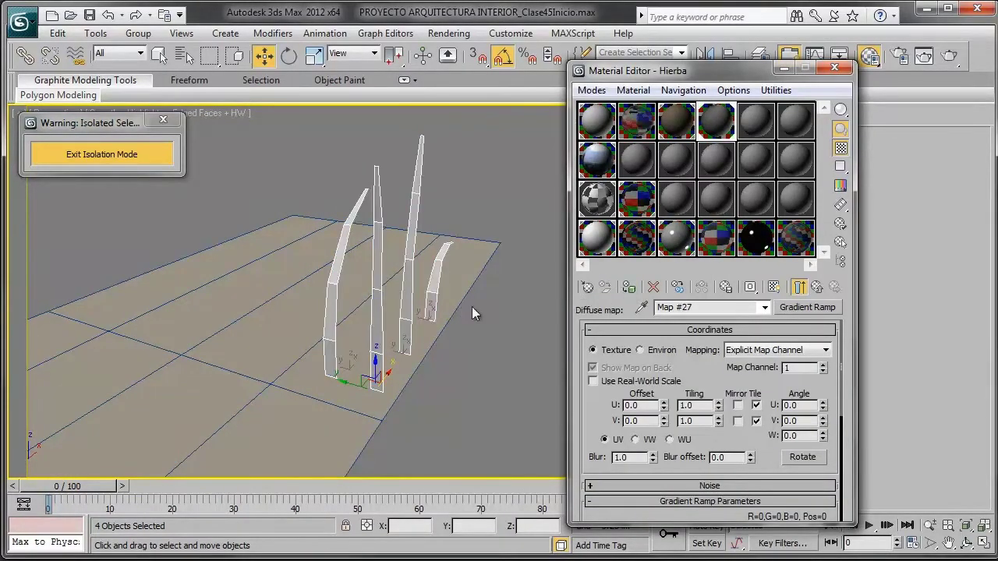
{"action": "left_click", "coordinate": [772, 287]}
{"action": "middle_click_drag", "start_coordinate": [457, 332], "coordinate": [444, 318], "text": "alt"}
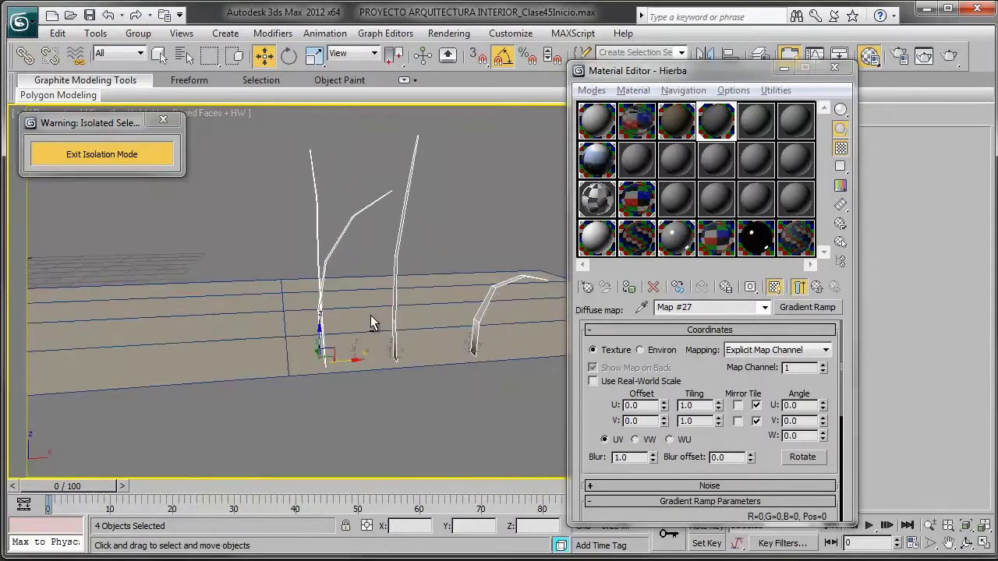
{"action": "scroll", "coordinate": [444, 318], "scroll_direction": "up", "scroll_amount": 3}
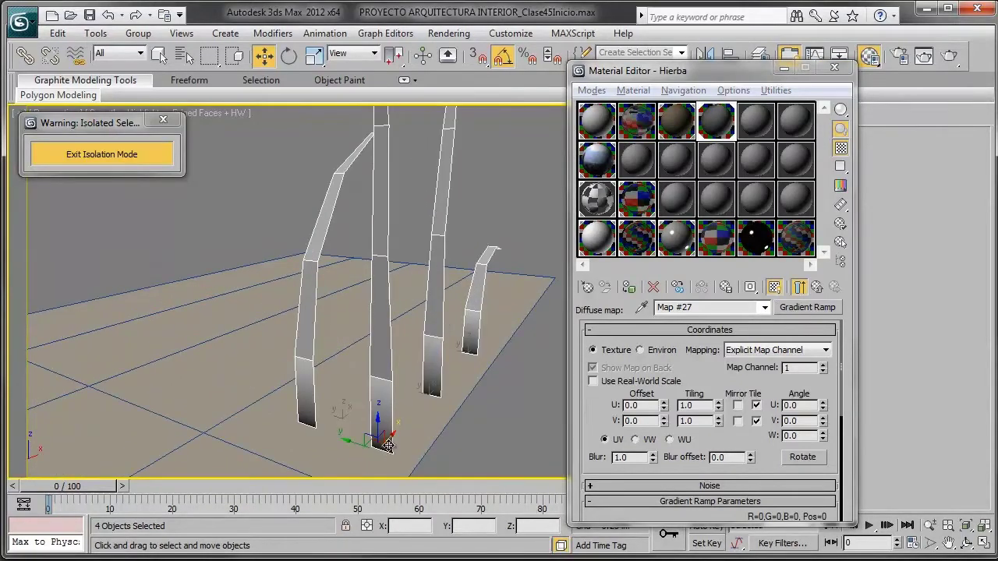
{"action": "scroll", "coordinate": [388, 444], "scroll_direction": "down", "scroll_amount": 2}
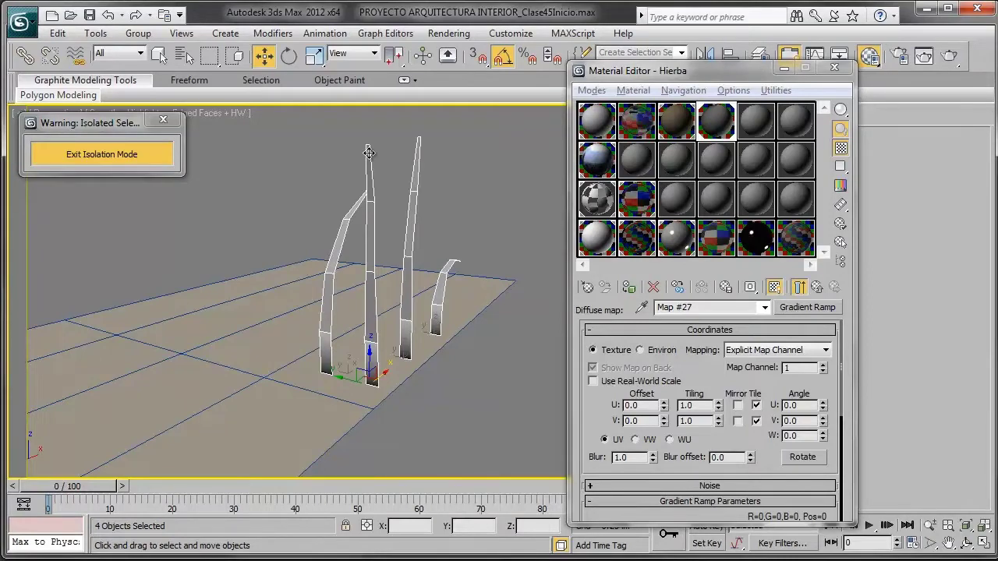
{"action": "scroll", "coordinate": [601, 411], "scroll_direction": "down", "scroll_amount": 5}
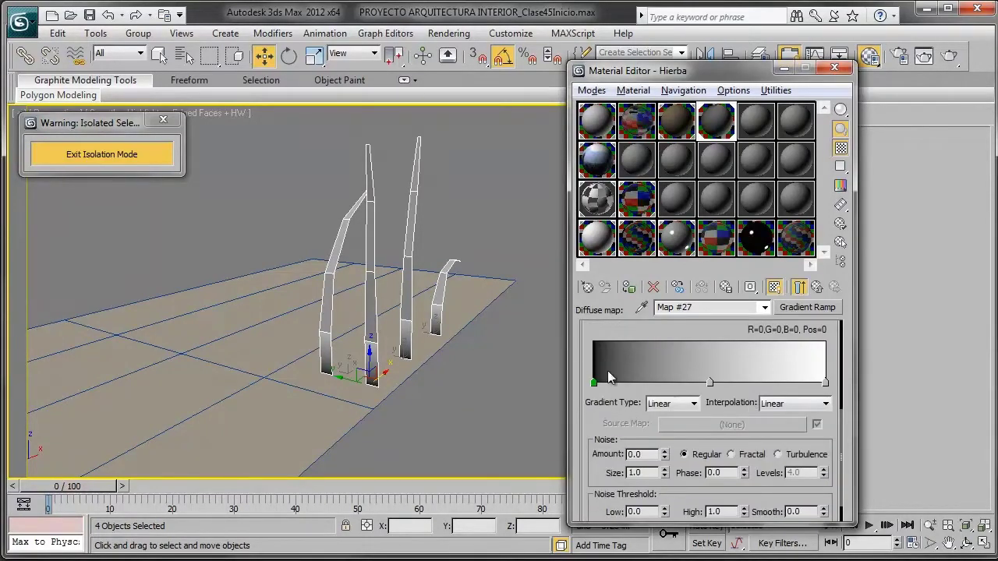
- Set the gradient's end flag to pale yellow-green (R201 G205 B77)
{"action": "double_click", "coordinate": [824, 383]}
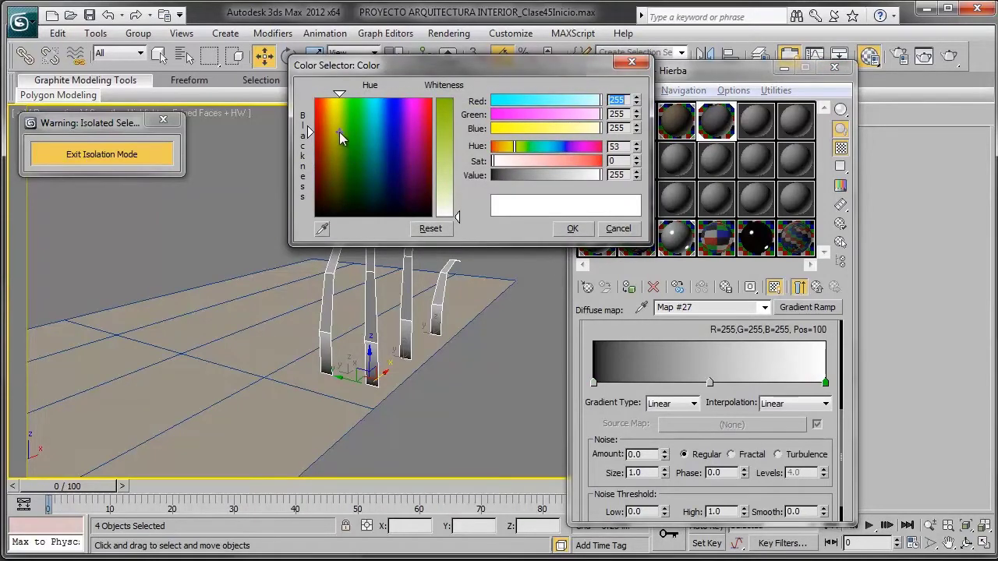
{"action": "left_click", "coordinate": [446, 134]}
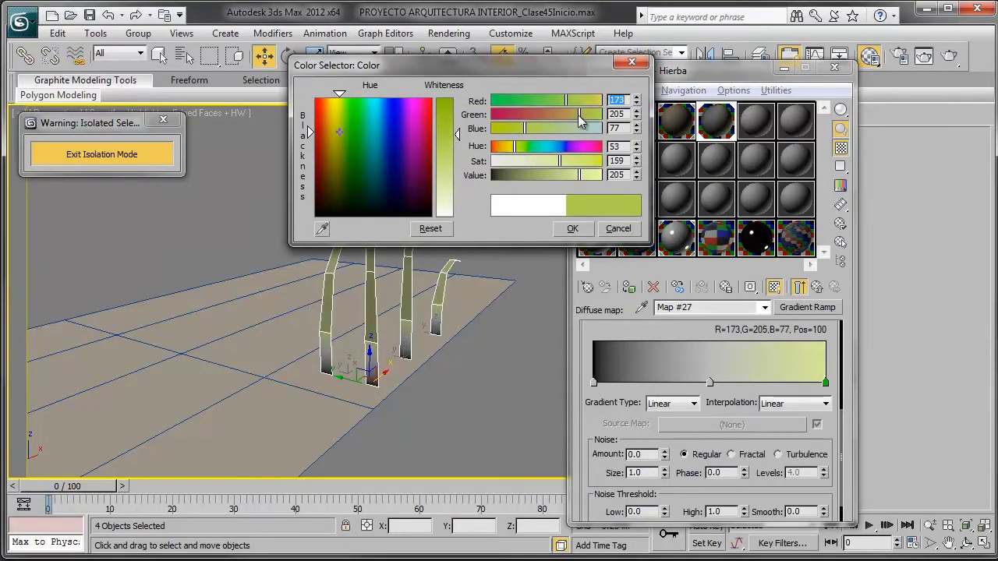
{"action": "left_click_drag", "start_coordinate": [569, 101], "coordinate": [583, 101]}
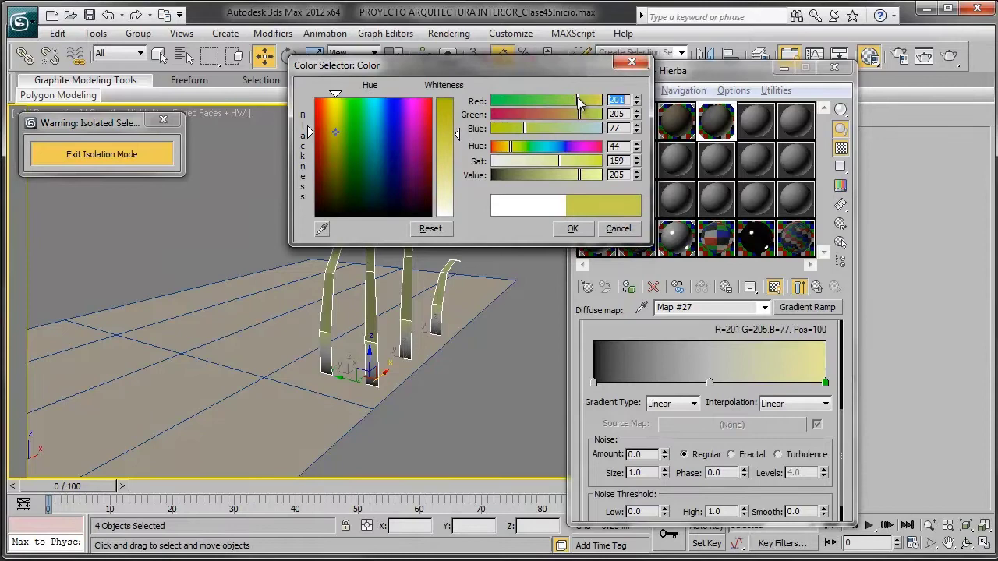
{"action": "left_click", "coordinate": [572, 228]}
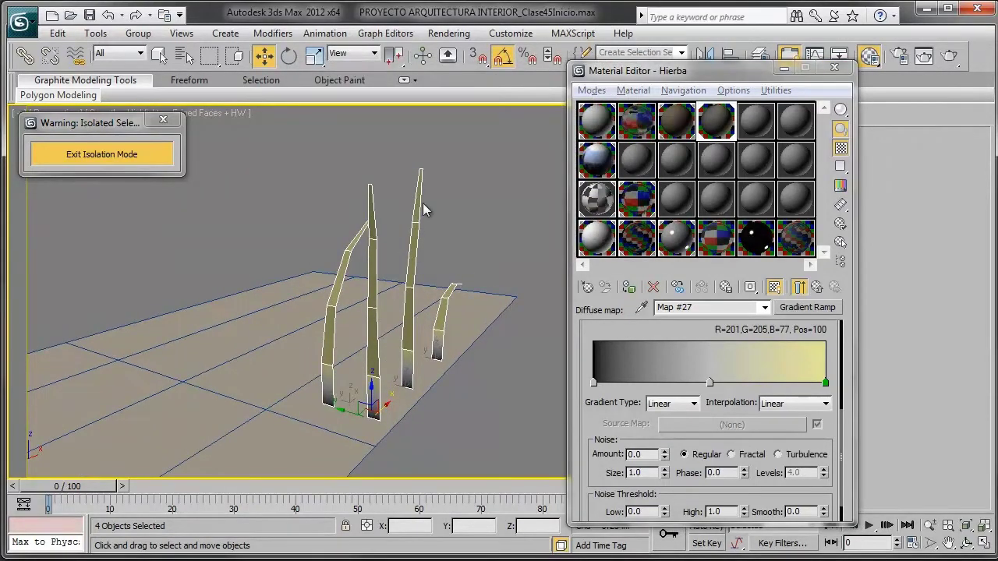
{"action": "middle_click_drag", "start_coordinate": [420, 268], "coordinate": [470, 276], "text": "alt"}
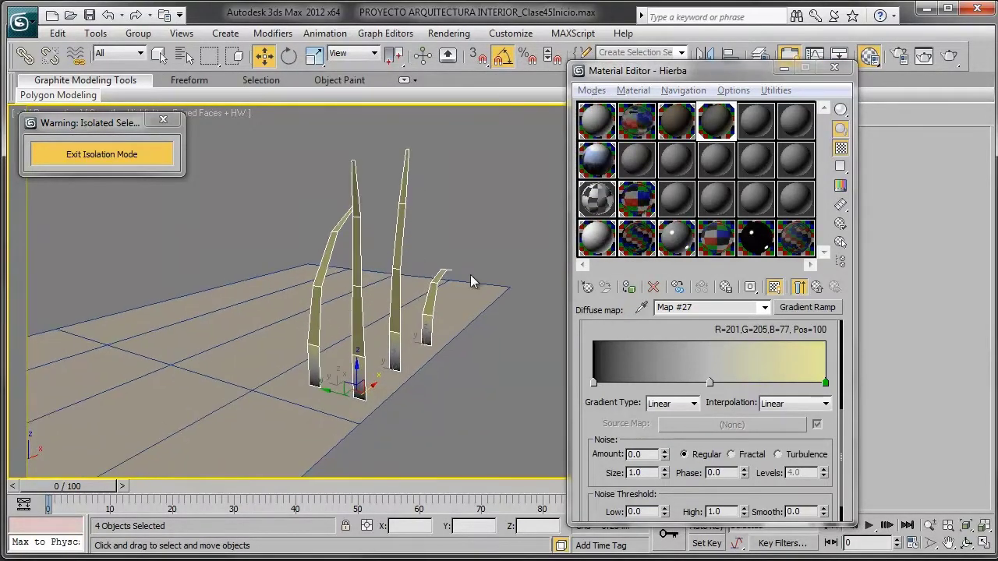
- Add a middle gradient flag coloured green (R73 G141 B45)
{"action": "double_click", "coordinate": [711, 382]}
{"action": "left_click_drag", "start_coordinate": [366, 173], "coordinate": [347, 160]}
{"action": "left_click", "coordinate": [445, 146]}
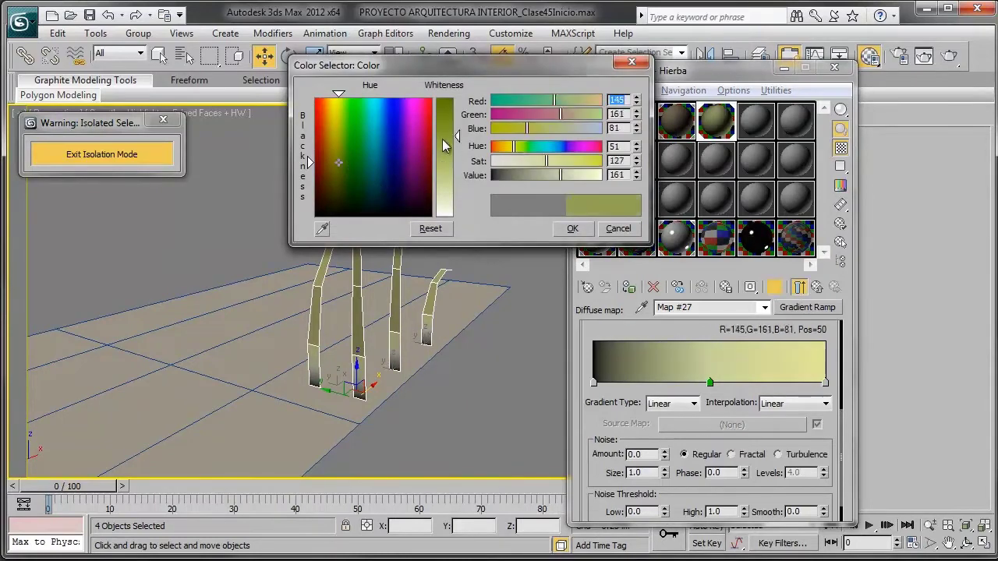
{"action": "left_click_drag", "start_coordinate": [444, 145], "coordinate": [444, 119]}
{"action": "left_click_drag", "start_coordinate": [539, 102], "coordinate": [522, 100]}
{"action": "left_click", "coordinate": [572, 229]}
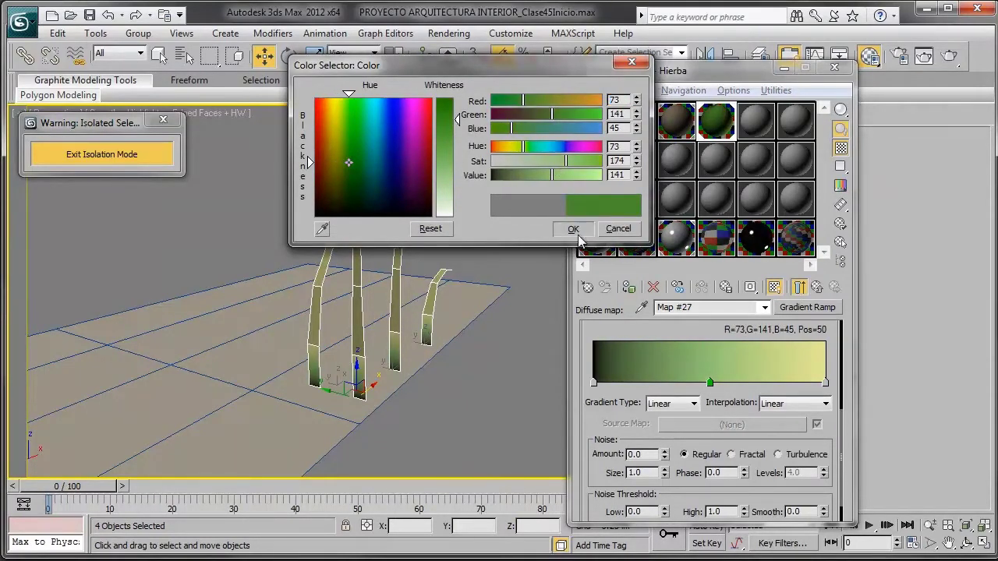
{"action": "scroll", "coordinate": [432, 299], "scroll_direction": "up", "scroll_amount": 3}
{"action": "scroll", "coordinate": [432, 300], "scroll_direction": "down", "scroll_amount": 2}
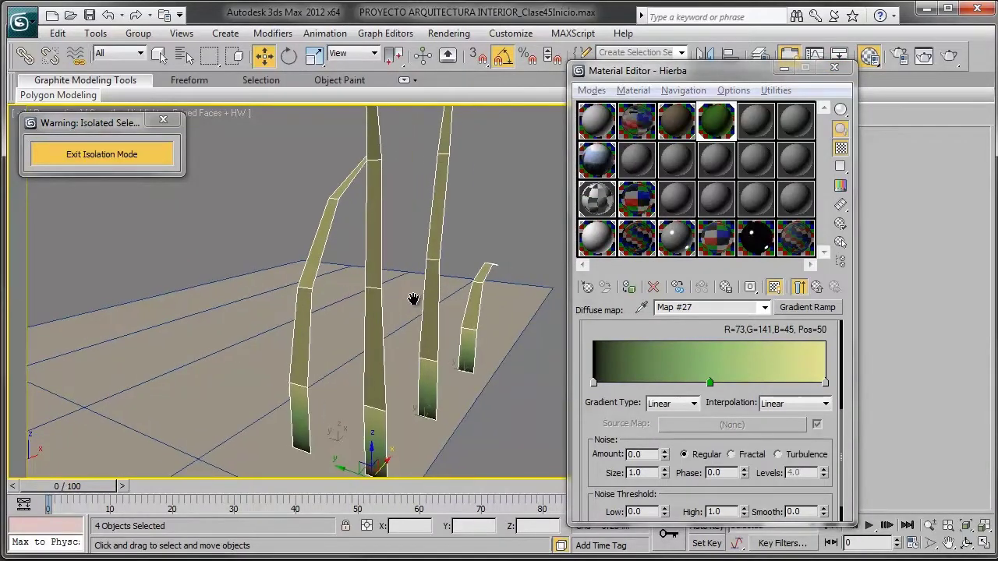
{"action": "scroll", "coordinate": [433, 307], "scroll_direction": "down", "scroll_amount": 1}
- Set the gradient's start flag to near-black green (R3 G18 B0)
{"action": "double_click", "coordinate": [591, 384]}
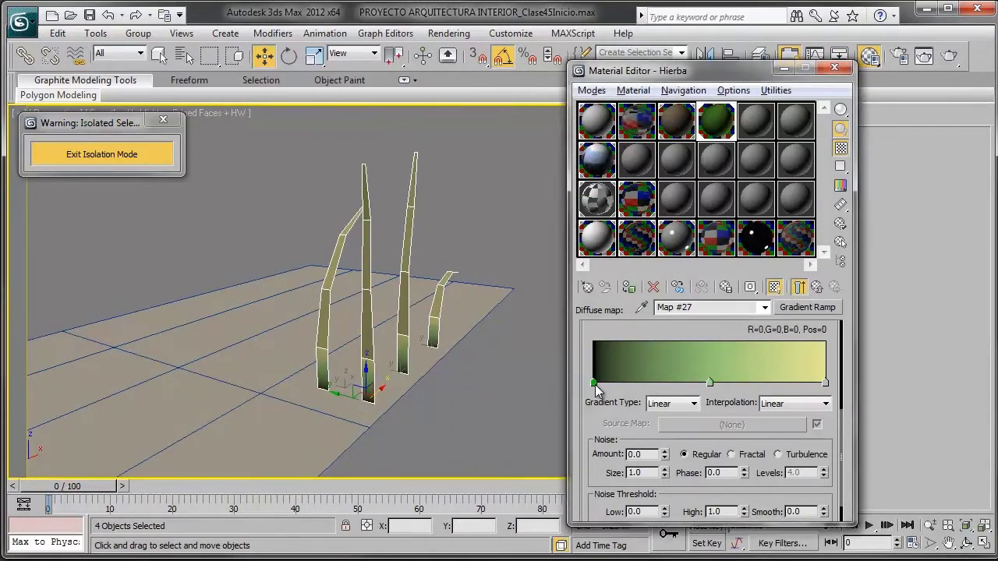
{"action": "left_click_drag", "start_coordinate": [382, 165], "coordinate": [350, 182]}
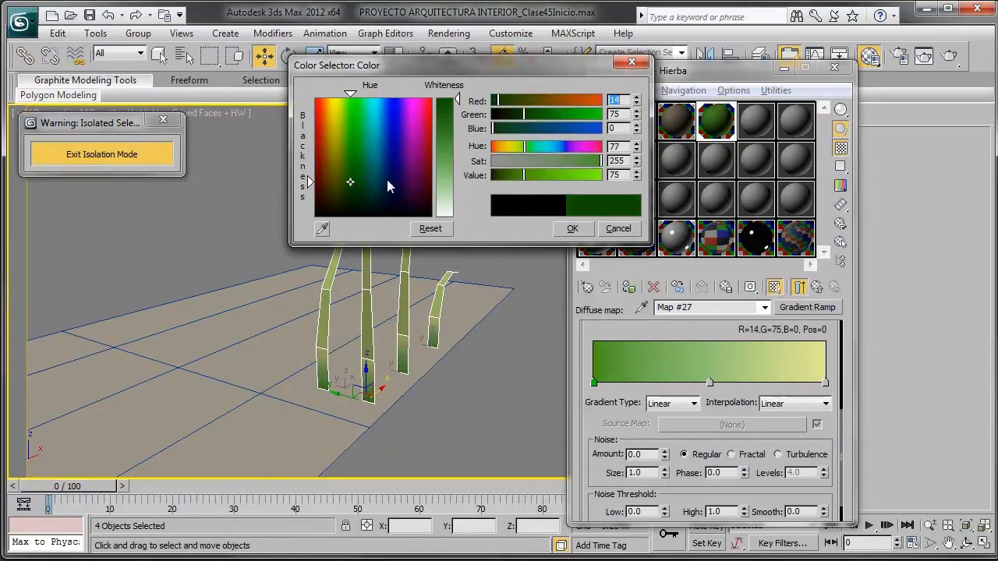
{"action": "left_click_drag", "start_coordinate": [516, 173], "coordinate": [496, 174]}
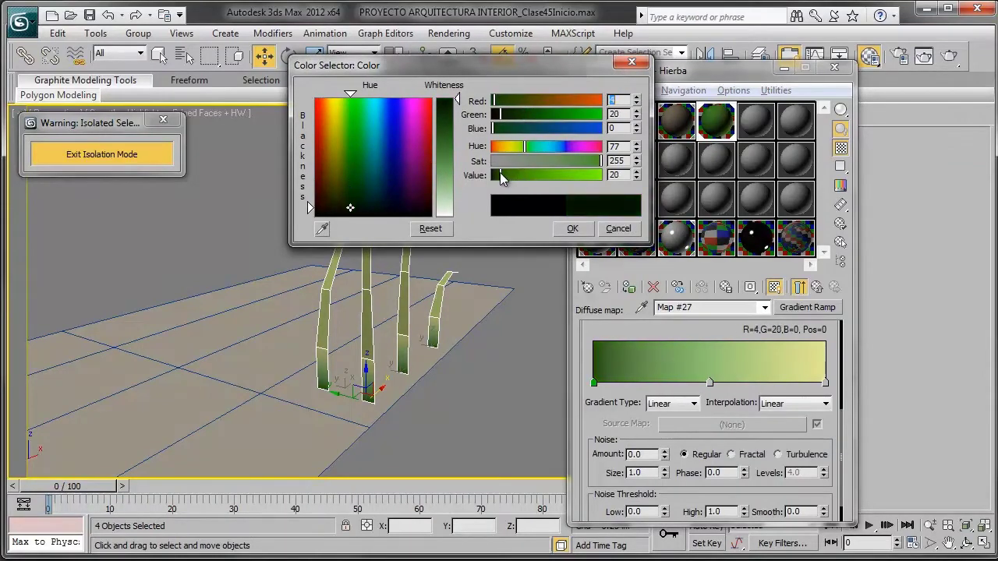
{"action": "left_click", "coordinate": [572, 228]}
{"action": "scroll", "coordinate": [397, 273], "scroll_direction": "up", "scroll_amount": 2}
{"action": "scroll", "coordinate": [394, 273], "scroll_direction": "up", "scroll_amount": 2}
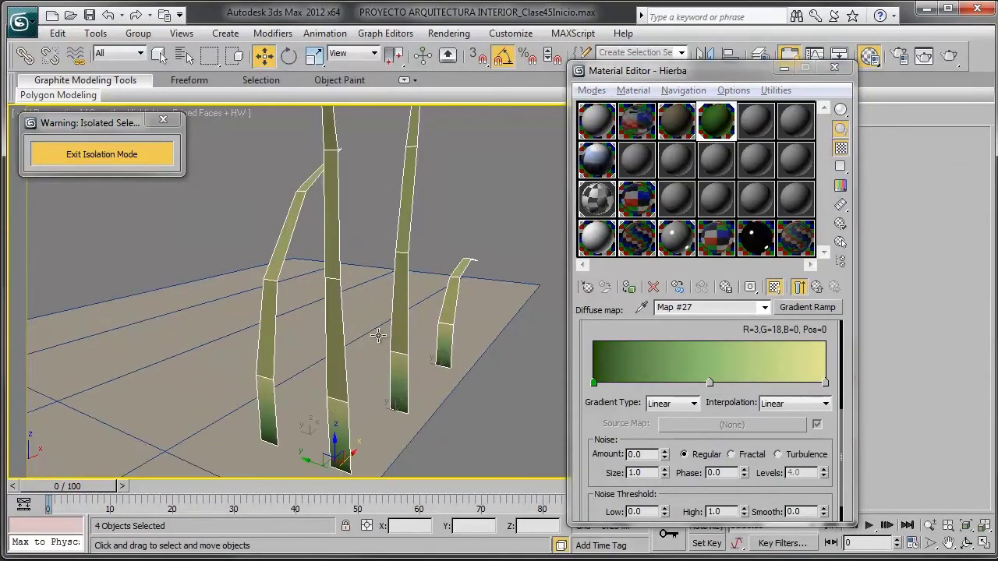
{"action": "scroll", "coordinate": [388, 272], "scroll_direction": "up", "scroll_amount": 3}
{"action": "scroll", "coordinate": [389, 272], "scroll_direction": "up", "scroll_amount": 2}
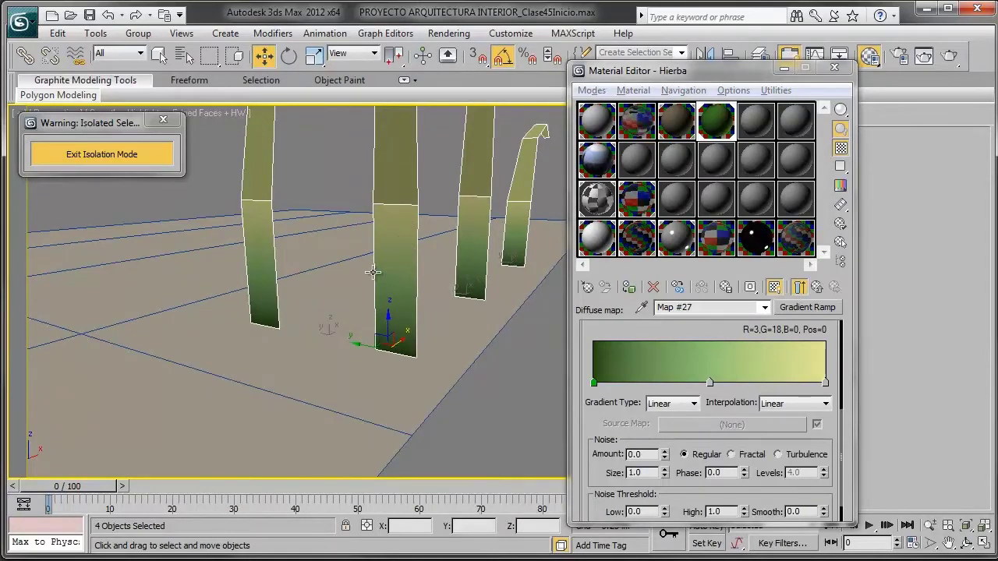
{"action": "scroll", "coordinate": [372, 272], "scroll_direction": "down", "scroll_amount": 3}
{"action": "scroll", "coordinate": [373, 221], "scroll_direction": "down", "scroll_amount": 2}
{"action": "scroll", "coordinate": [376, 240], "scroll_direction": "up", "scroll_amount": 2}
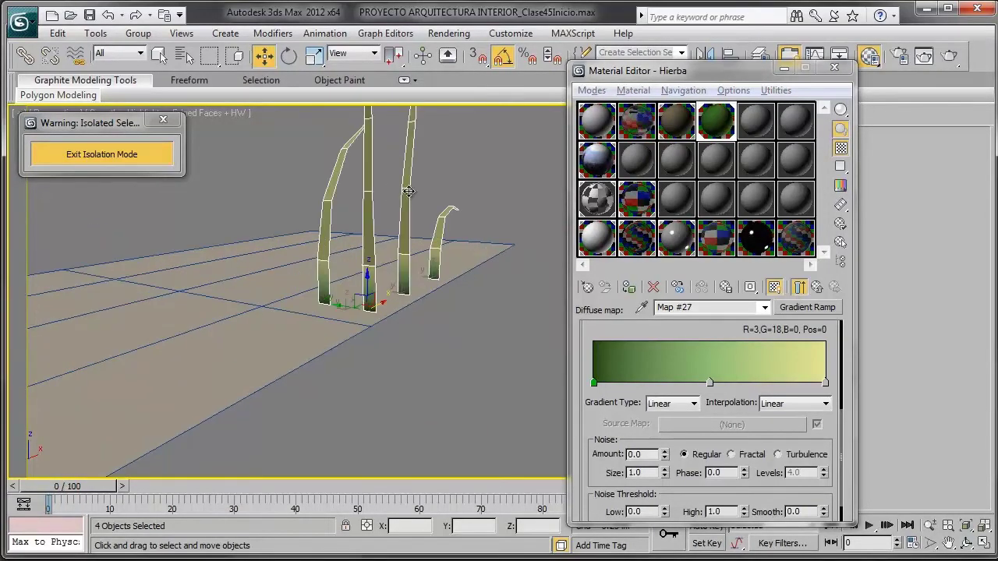
- Select only the tall central blade and close the Material Editor
{"action": "middle_click_drag", "start_coordinate": [398, 241], "coordinate": [396, 343], "text": "alt"}
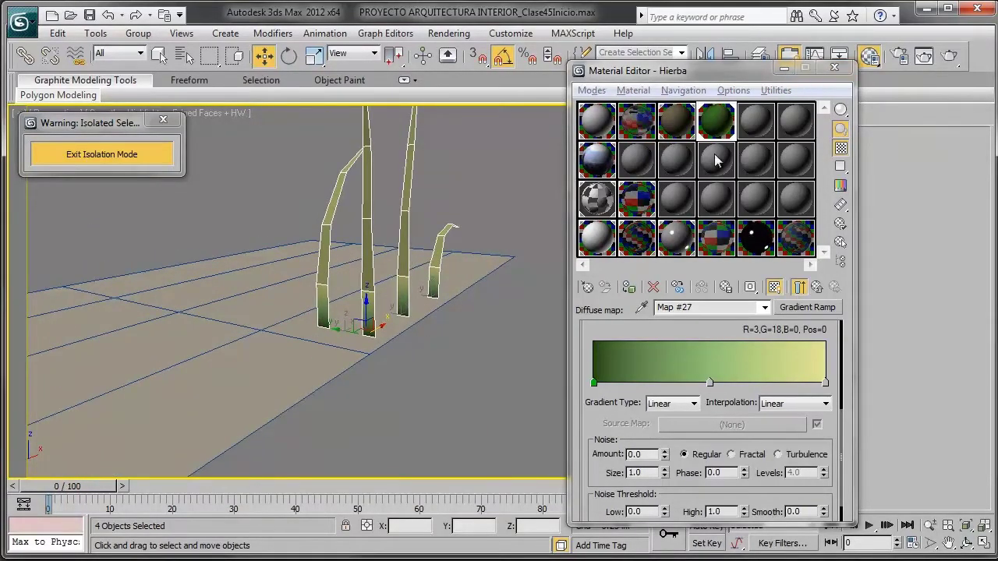
{"action": "left_click", "coordinate": [462, 350]}
{"action": "left_click", "coordinate": [368, 269]}
{"action": "mouse_move", "coordinate": [493, 202]}
{"action": "middle_mouse_down", "text": "alt"}
{"action": "mouse_move", "coordinate": [441, 274]}
{"action": "mouse_move", "coordinate": [465, 279]}
{"action": "middle_mouse_up", "text": "alt"}
{"action": "left_click", "coordinate": [834, 67]}
- Add a UVW Map modifier to the tall central blade, the left blade and Plane045
{"action": "middle_click_drag", "start_coordinate": [676, 201], "coordinate": [577, 214], "text": "alt"}
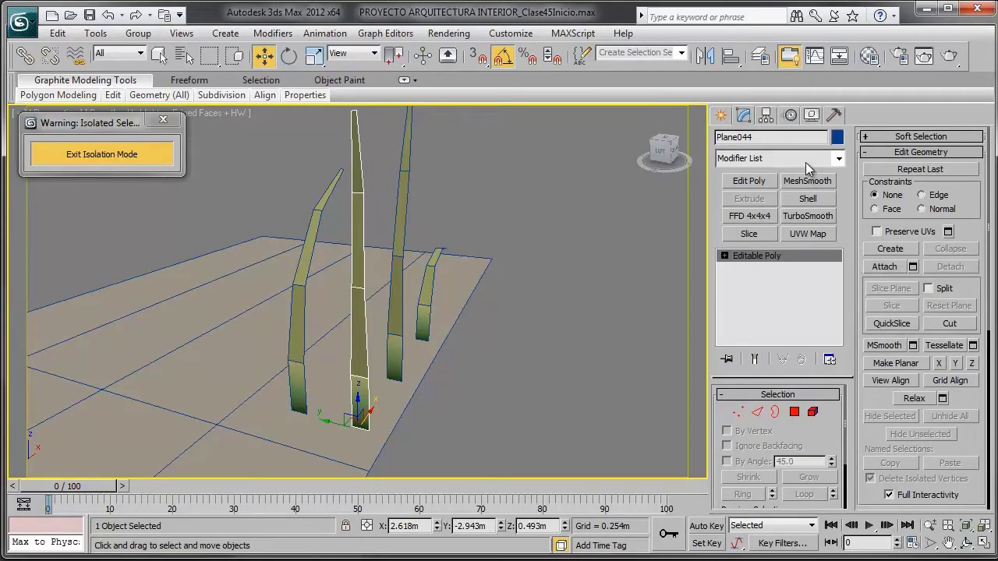
{"action": "left_click", "coordinate": [806, 234]}
{"action": "mouse_move", "coordinate": [552, 286]}
{"action": "middle_mouse_down", "text": "alt"}
{"action": "mouse_move", "coordinate": [505, 291]}
{"action": "mouse_move", "coordinate": [519, 296]}
{"action": "middle_mouse_up", "text": "alt"}
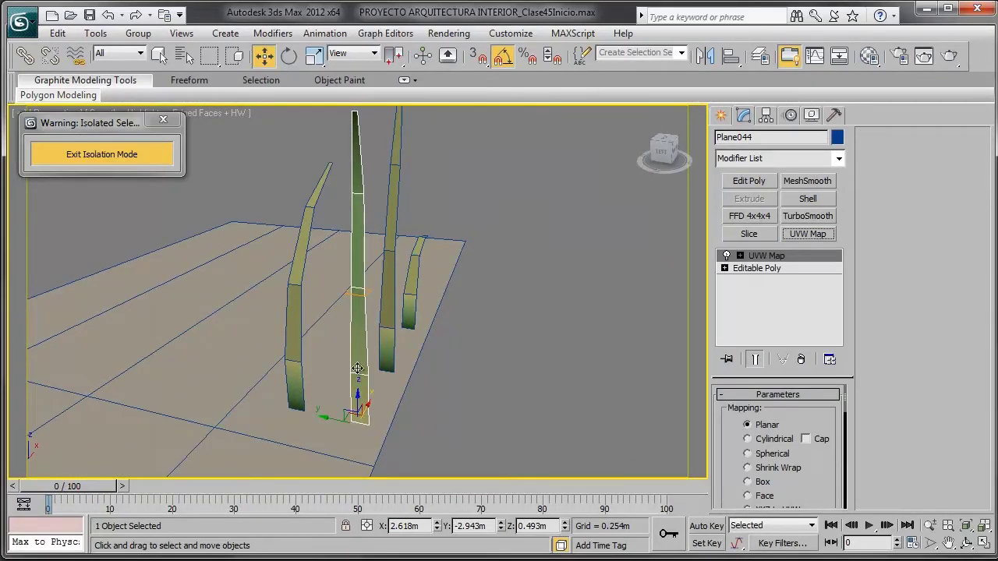
{"action": "left_click", "coordinate": [306, 323]}
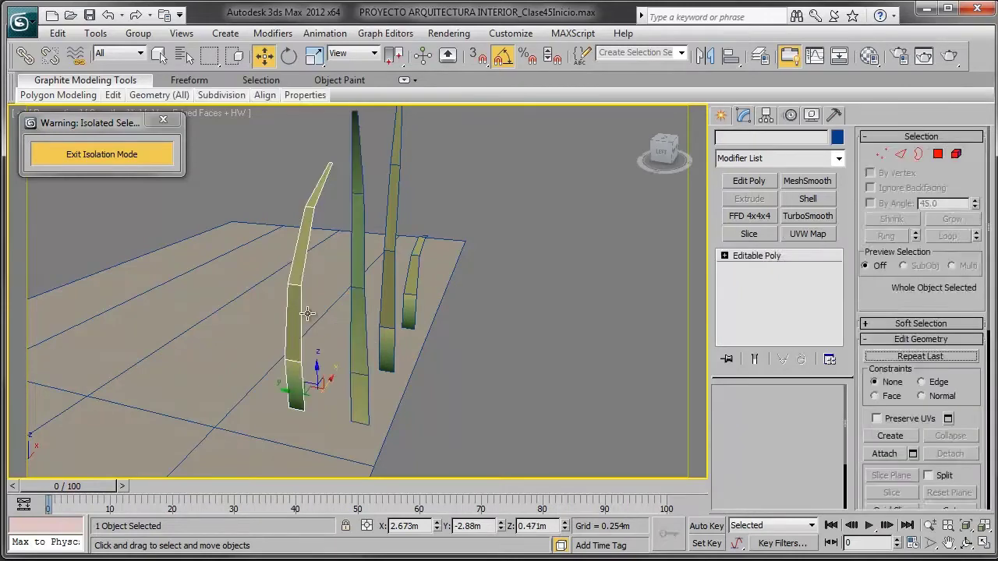
{"action": "left_click", "coordinate": [804, 234]}
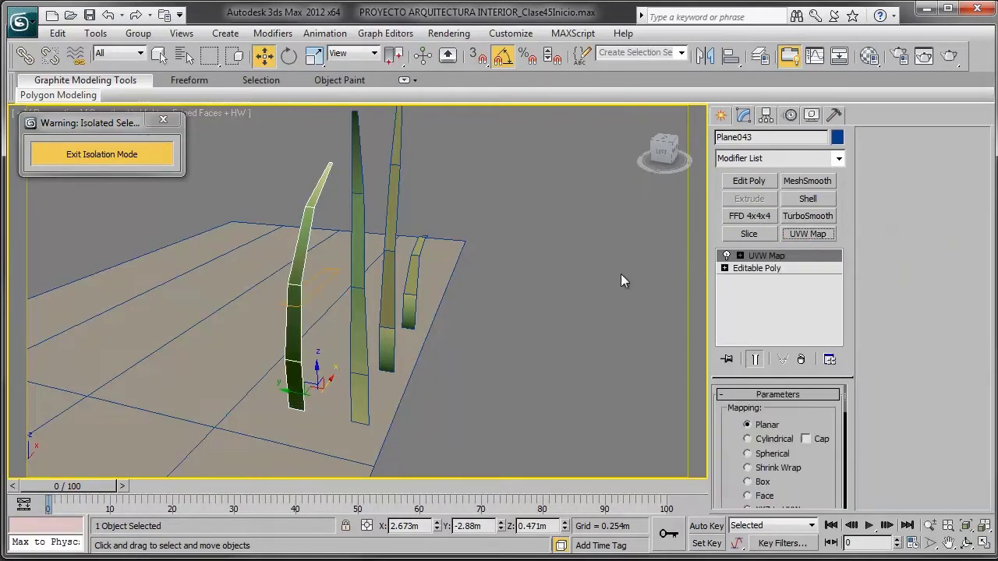
{"action": "middle_click_drag", "start_coordinate": [427, 281], "coordinate": [357, 208], "text": "alt"}
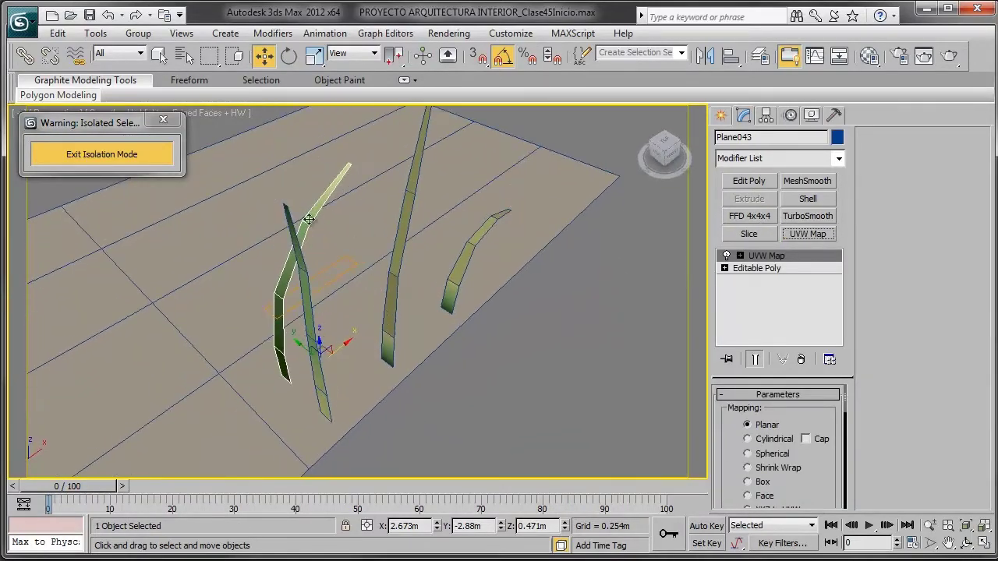
{"action": "left_click", "coordinate": [327, 314]}
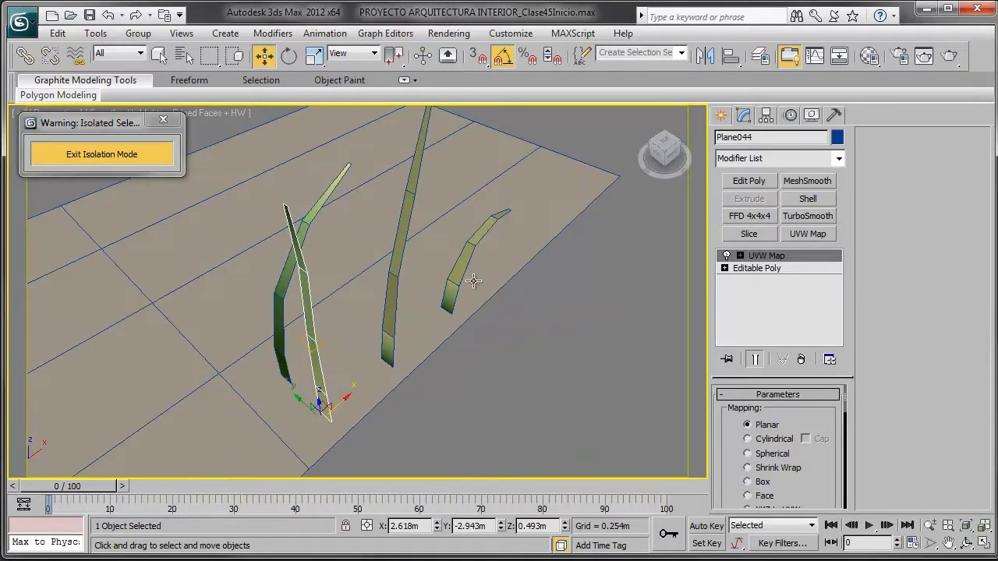
{"action": "left_click", "coordinate": [395, 268]}
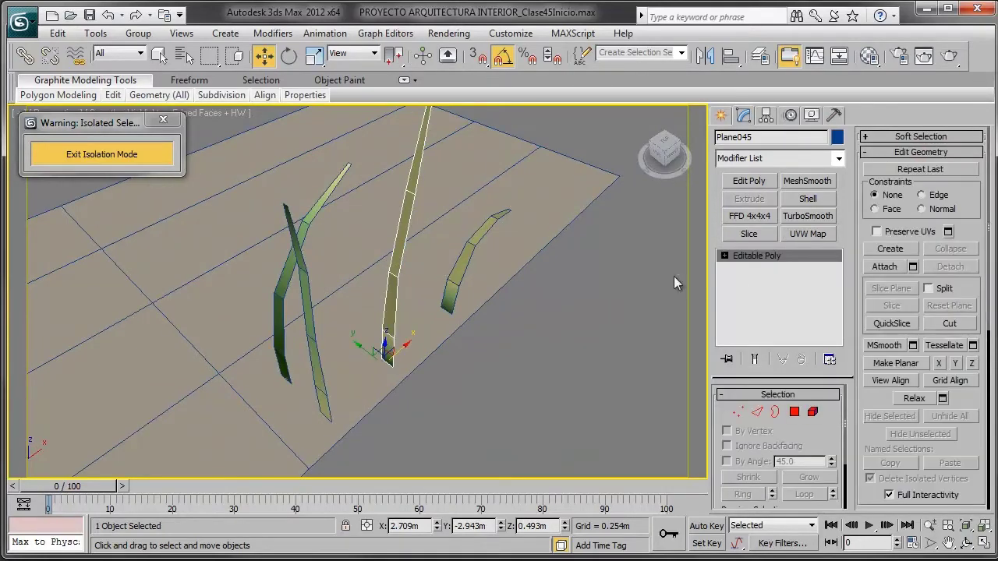
{"action": "left_click", "coordinate": [802, 234]}
{"action": "middle_click_drag", "start_coordinate": [544, 282], "coordinate": [456, 294], "text": "alt"}
- Apply TurboSmooth to the curved blade Plane046
{"action": "left_click", "coordinate": [479, 291]}
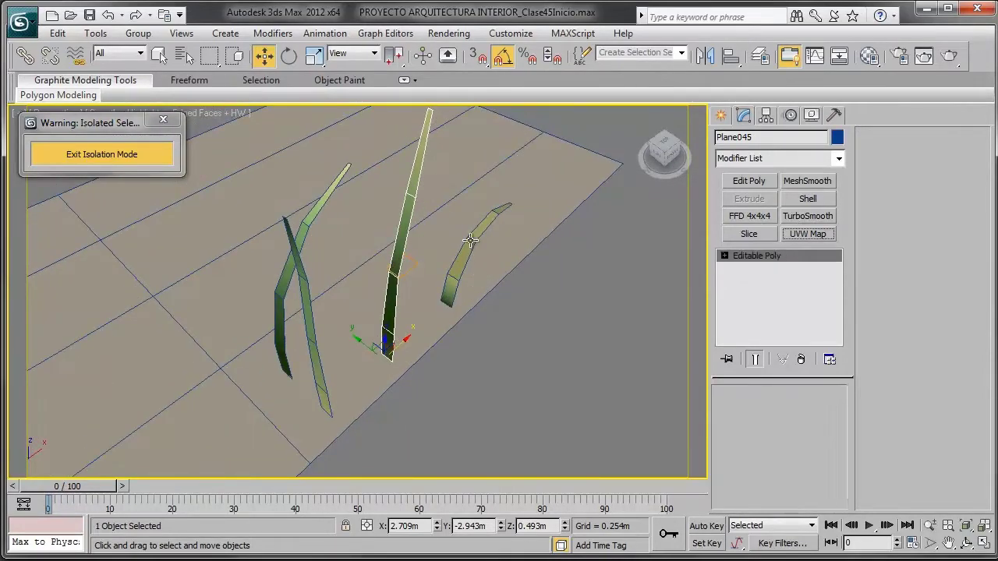
{"action": "left_click", "coordinate": [807, 216]}
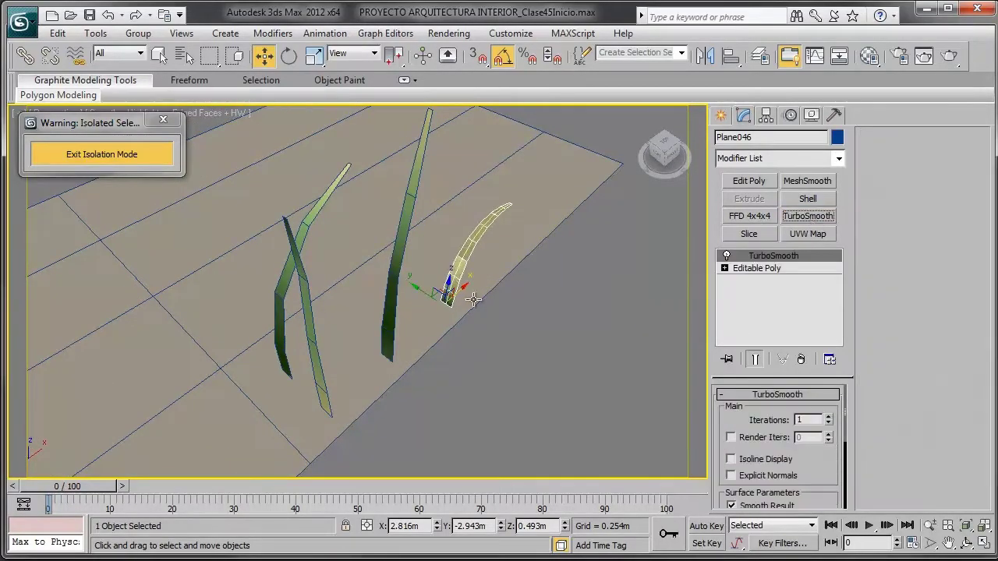
{"action": "mouse_move", "coordinate": [474, 300]}
{"action": "middle_mouse_down", "text": "alt"}
{"action": "mouse_move", "coordinate": [459, 297]}
{"action": "mouse_move", "coordinate": [478, 260]}
{"action": "mouse_move", "coordinate": [483, 297]}
{"action": "mouse_move", "coordinate": [535, 296]}
{"action": "mouse_move", "coordinate": [530, 268]}
{"action": "mouse_move", "coordinate": [446, 302]}
{"action": "mouse_move", "coordinate": [513, 285]}
{"action": "mouse_move", "coordinate": [535, 265]}
{"action": "mouse_move", "coordinate": [536, 277]}
{"action": "mouse_move", "coordinate": [492, 297]}
{"action": "mouse_move", "coordinate": [514, 312]}
{"action": "mouse_move", "coordinate": [498, 299]}
{"action": "middle_mouse_up", "text": "alt"}
- On Plane044's UVW Map gizmo, cancel a trial rotation and set the mapping to Box
{"action": "left_click", "coordinate": [357, 304]}
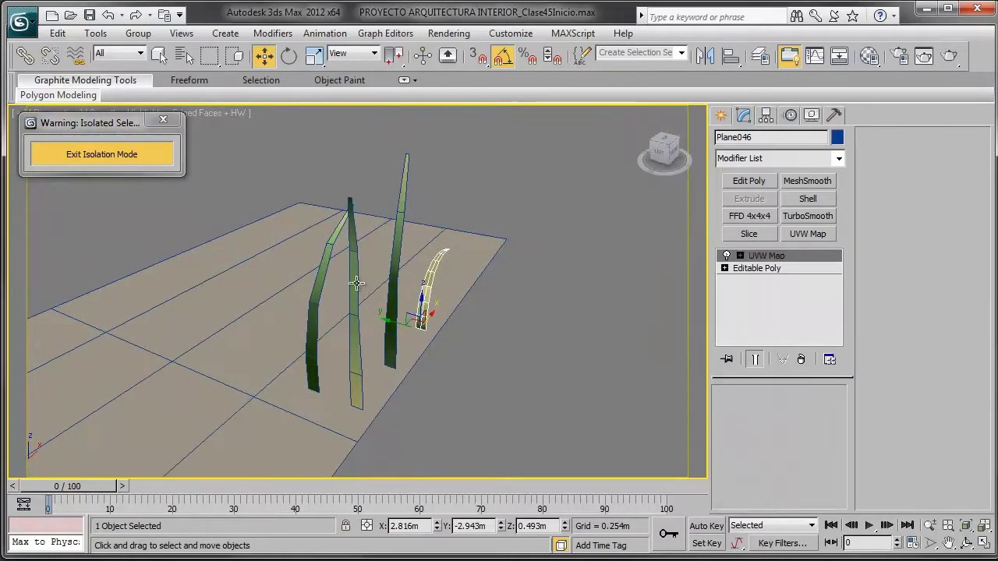
{"action": "left_click", "coordinate": [740, 257]}
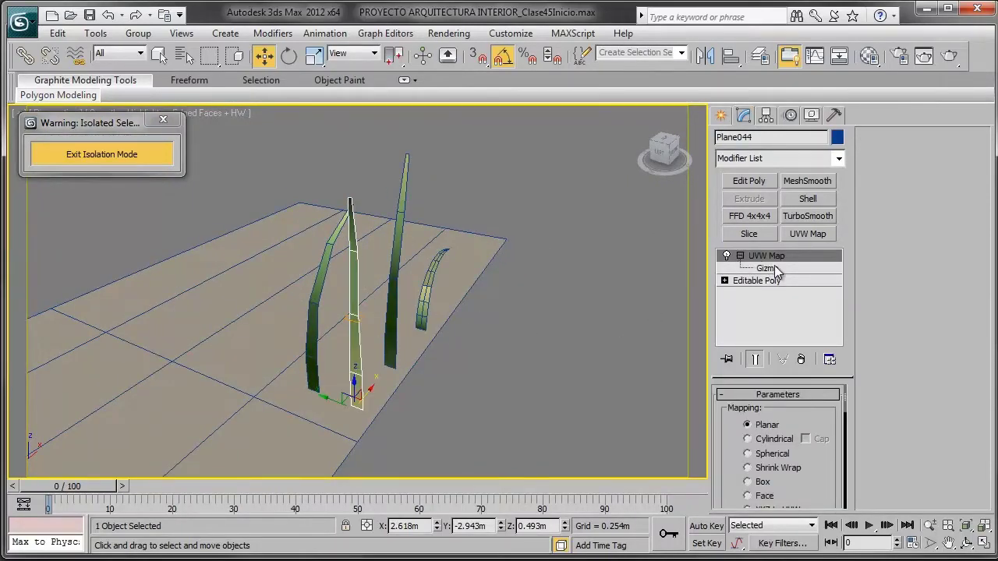
{"action": "left_click", "coordinate": [767, 268]}
{"action": "key", "text": "e"}
{"action": "left_click_drag", "start_coordinate": [377, 309], "coordinate": [358, 286]}
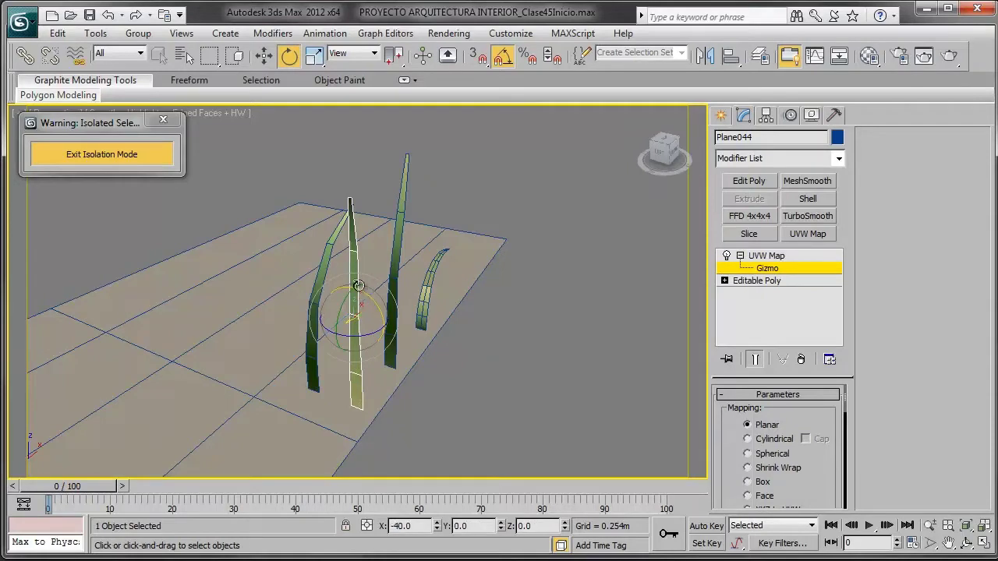
{"action": "left_click_drag", "start_coordinate": [322, 231], "coordinate": [322, 231]}
{"action": "scroll", "coordinate": [413, 319], "scroll_direction": "up", "scroll_amount": 3}
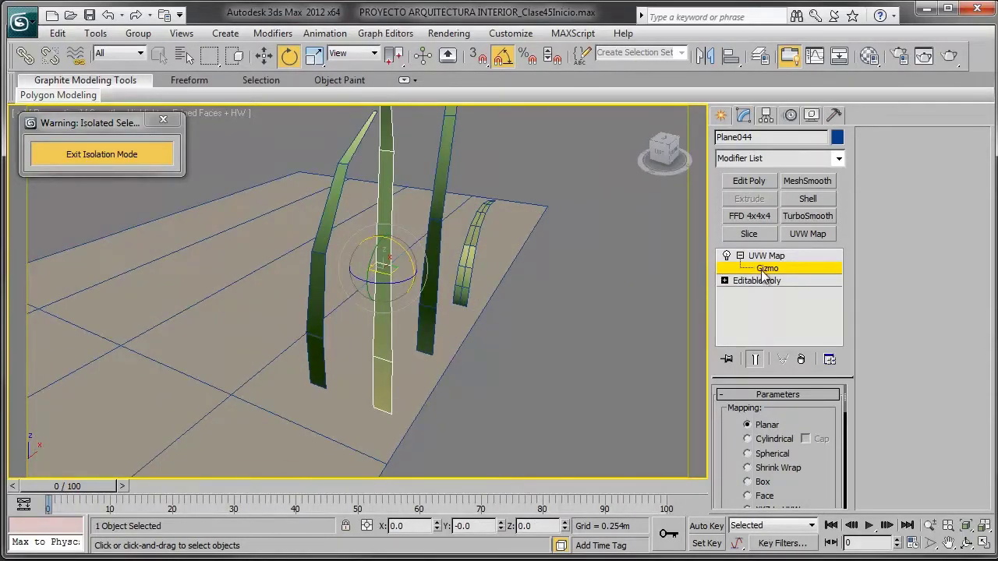
{"action": "left_click", "coordinate": [763, 484]}
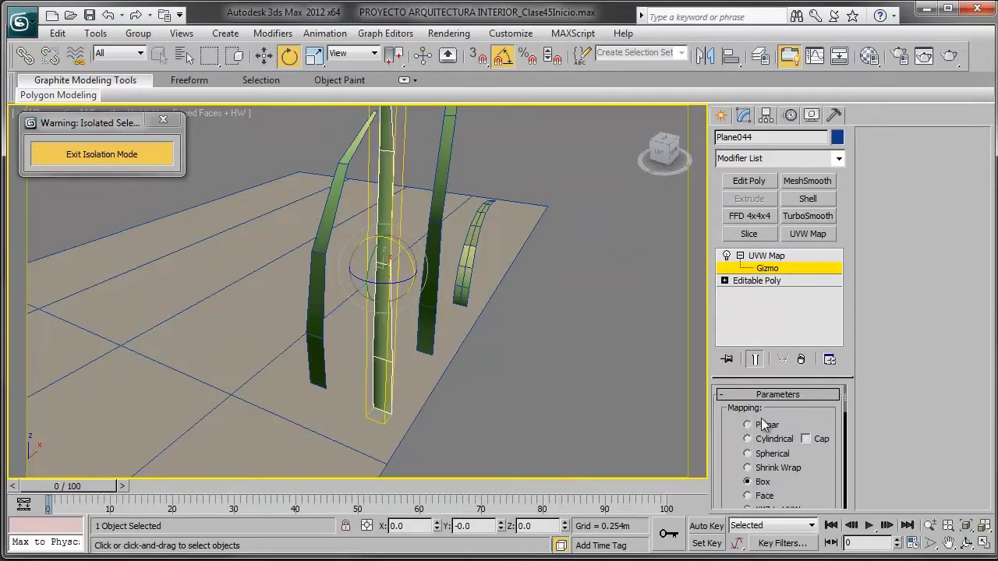
{"action": "left_click", "coordinate": [777, 271]}
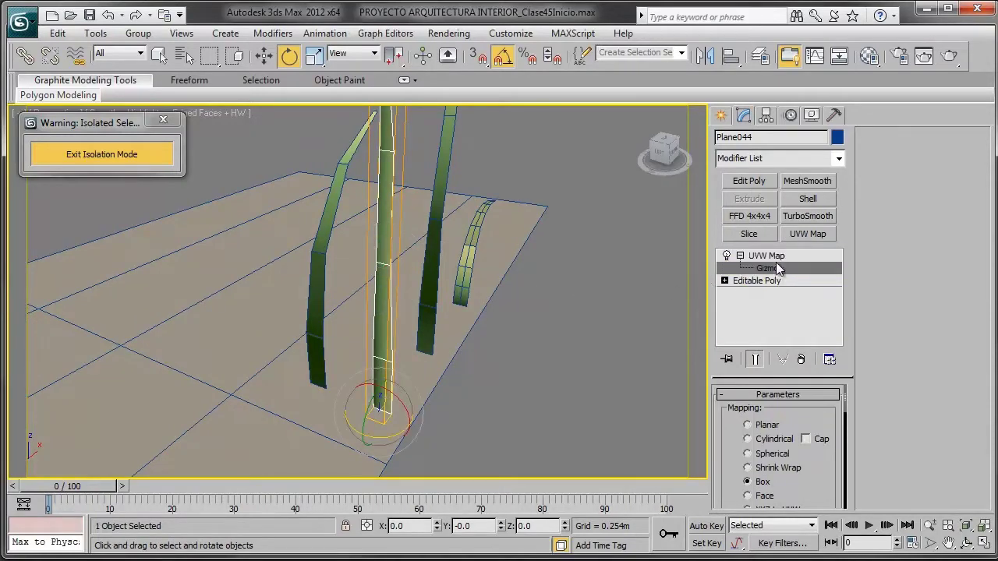
- Scale the Box mapping gizmo, undoing a width stretch and adjusting its height
{"action": "left_click", "coordinate": [768, 268]}
{"action": "left_click", "coordinate": [314, 55]}
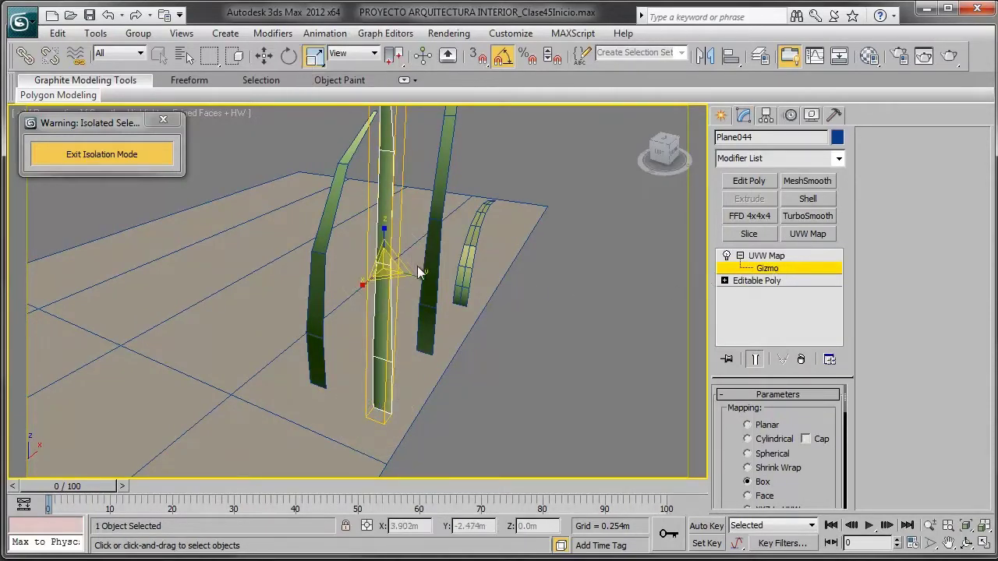
{"action": "left_click_drag", "start_coordinate": [413, 275], "coordinate": [517, 306]}
{"action": "key", "text": "ctrl+z"}
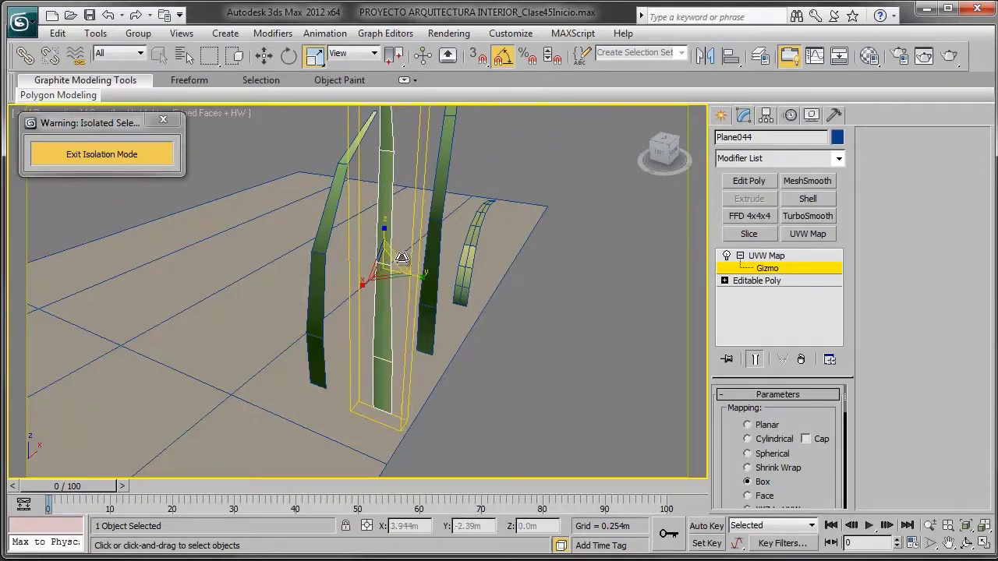
{"action": "mouse_move", "coordinate": [382, 238]}
{"action": "left_mouse_down"}
{"action": "mouse_move", "coordinate": [387, 271]}
{"action": "mouse_move", "coordinate": [363, 276]}
{"action": "left_mouse_up"}
{"action": "mouse_move", "coordinate": [364, 276]}
{"action": "middle_mouse_down", "text": "alt"}
{"action": "mouse_move", "coordinate": [357, 287]}
{"action": "mouse_move", "coordinate": [408, 255]}
{"action": "middle_mouse_up", "text": "alt"}
- Rotate the mapping box onto its side and stretch it tall around the blade (Z scale 703)
{"action": "key", "text": "e"}
{"action": "left_click_drag", "start_coordinate": [407, 255], "coordinate": [344, 209]}
{"action": "left_click", "coordinate": [315, 56]}
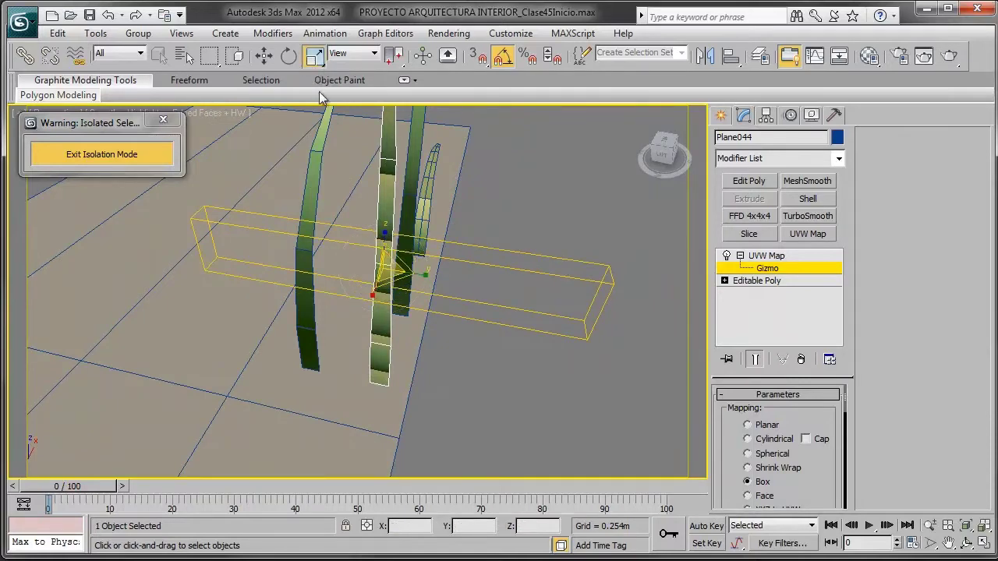
{"action": "left_click_drag", "start_coordinate": [425, 275], "coordinate": [382, 273]}
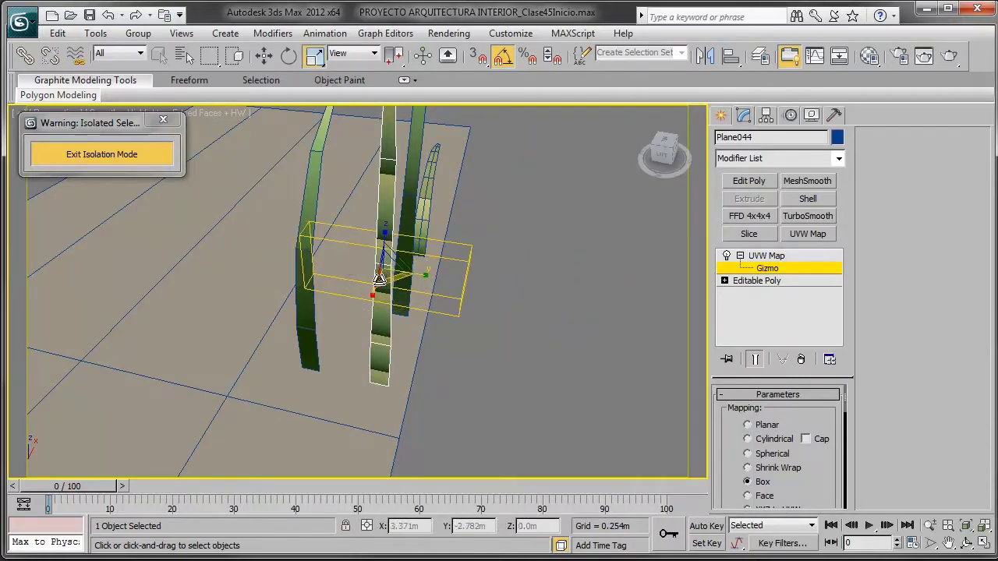
{"action": "scroll", "coordinate": [382, 273], "scroll_direction": "down", "scroll_amount": 5}
{"action": "middle_click_drag", "start_coordinate": [382, 272], "coordinate": [351, 261], "text": "alt"}
{"action": "scroll", "coordinate": [350, 260], "scroll_direction": "up", "scroll_amount": 4}
{"action": "mouse_move", "coordinate": [377, 246]}
{"action": "left_mouse_down"}
{"action": "mouse_move", "coordinate": [327, 384]}
{"action": "mouse_move", "coordinate": [345, 436]}
{"action": "left_mouse_up"}
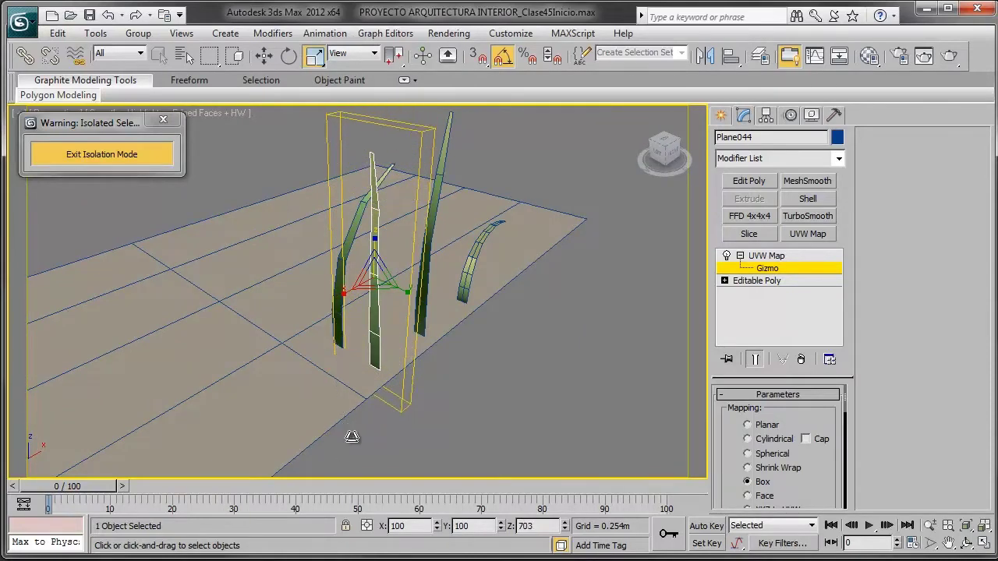
- Move the tall middle, left and small curved blades closer together
{"action": "left_click", "coordinate": [481, 374]}
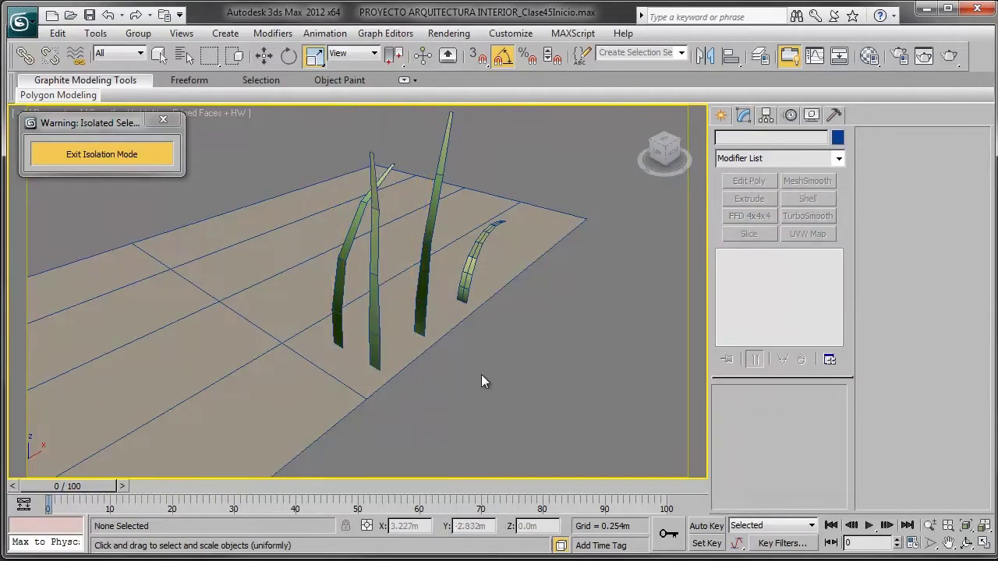
{"action": "mouse_move", "coordinate": [481, 375]}
{"action": "middle_mouse_down", "text": "alt"}
{"action": "mouse_move", "coordinate": [545, 365]}
{"action": "mouse_move", "coordinate": [619, 328]}
{"action": "mouse_move", "coordinate": [416, 334]}
{"action": "mouse_move", "coordinate": [496, 331]}
{"action": "mouse_move", "coordinate": [370, 382]}
{"action": "mouse_move", "coordinate": [400, 393]}
{"action": "middle_mouse_up", "text": "alt"}
{"action": "scroll", "coordinate": [496, 331], "scroll_direction": "up", "scroll_amount": 3}
{"action": "left_click", "coordinate": [371, 382]}
{"action": "key", "text": "w"}
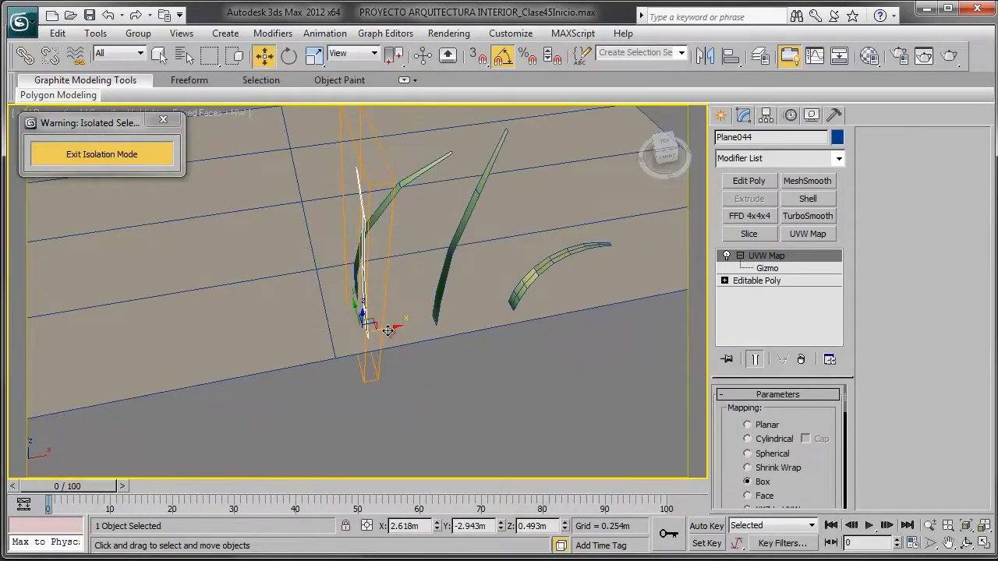
{"action": "mouse_move", "coordinate": [388, 331]}
{"action": "left_mouse_down"}
{"action": "mouse_move", "coordinate": [435, 328]}
{"action": "mouse_move", "coordinate": [422, 329]}
{"action": "left_mouse_up"}
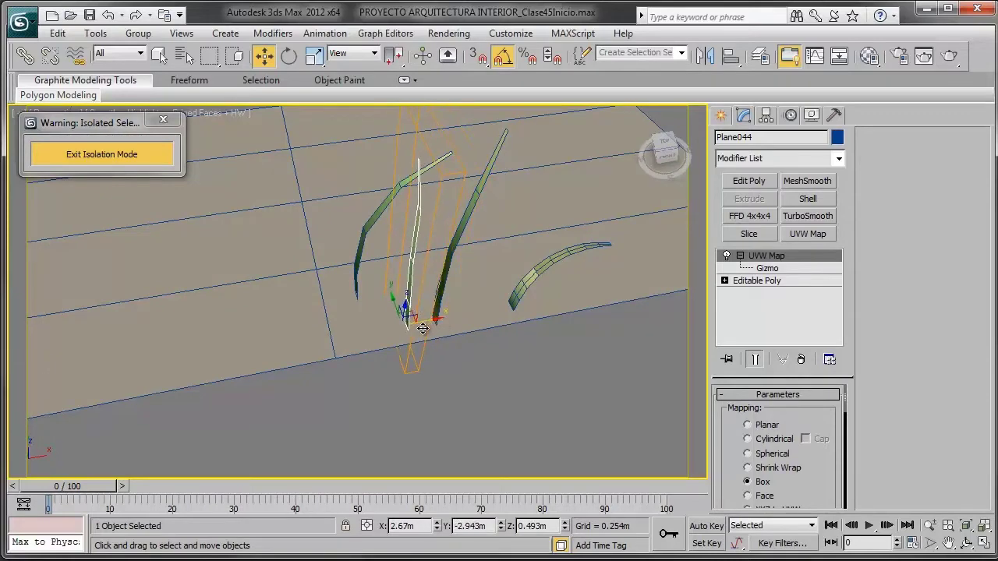
{"action": "left_click", "coordinate": [357, 273]}
{"action": "middle_click_drag", "start_coordinate": [432, 277], "coordinate": [370, 309], "text": "alt"}
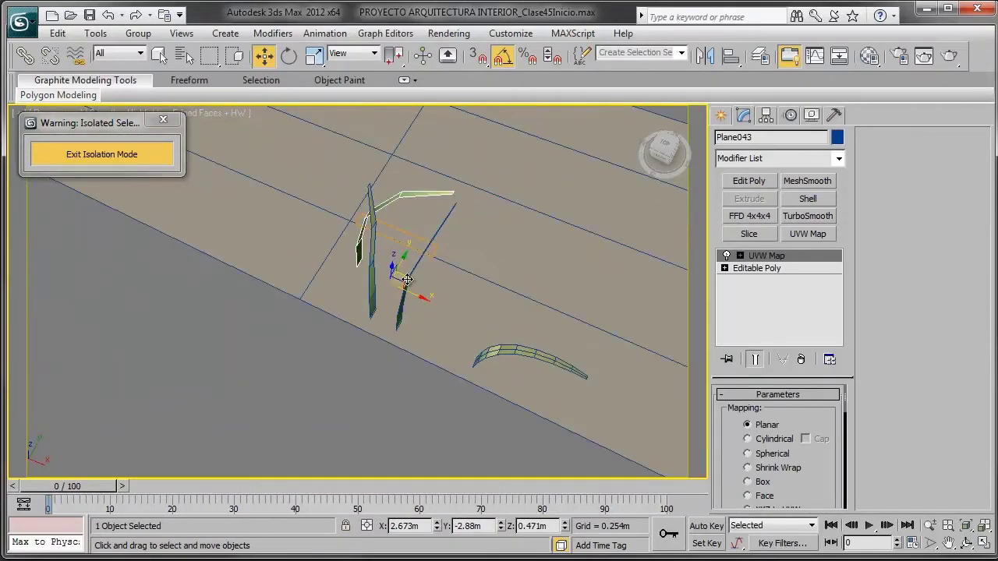
{"action": "mouse_move", "coordinate": [407, 279]}
{"action": "left_mouse_down"}
{"action": "mouse_move", "coordinate": [479, 322]}
{"action": "mouse_move", "coordinate": [440, 319]}
{"action": "left_mouse_up"}
{"action": "left_click", "coordinate": [513, 366]}
{"action": "mouse_move", "coordinate": [441, 319]}
{"action": "middle_mouse_down", "text": "alt"}
{"action": "mouse_move", "coordinate": [650, 261]}
{"action": "mouse_move", "coordinate": [629, 276]}
{"action": "mouse_move", "coordinate": [516, 270]}
{"action": "mouse_move", "coordinate": [500, 299]}
{"action": "middle_mouse_up", "text": "alt"}
- Turn the tall middle blade, Plane045 and Plane043 about Z, with Plane043 at 75°
{"action": "left_click", "coordinate": [407, 366]}
{"action": "key", "text": "e"}
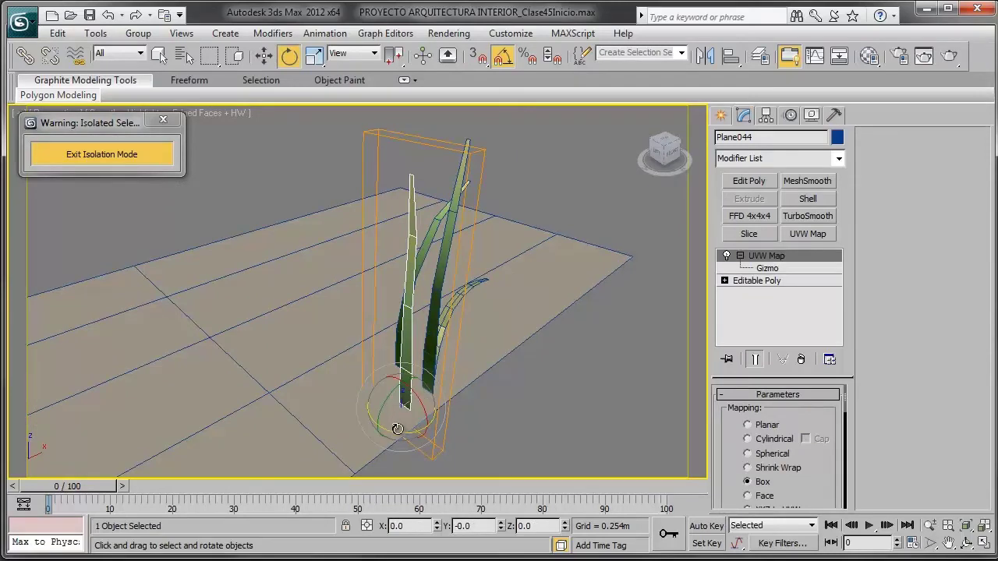
{"action": "left_click_drag", "start_coordinate": [413, 434], "coordinate": [446, 334]}
{"action": "left_click", "coordinate": [430, 359]}
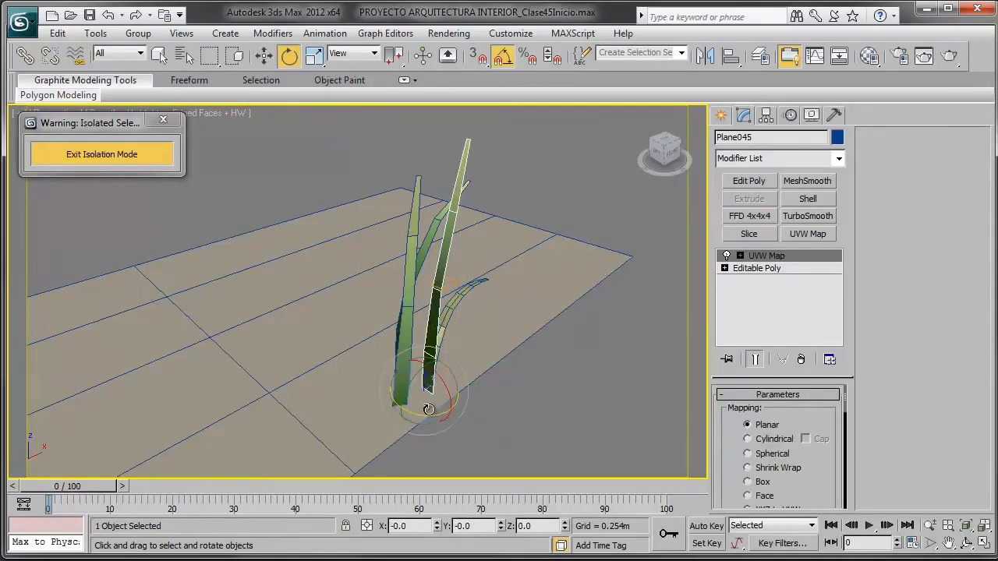
{"action": "left_click_drag", "start_coordinate": [431, 418], "coordinate": [369, 408]}
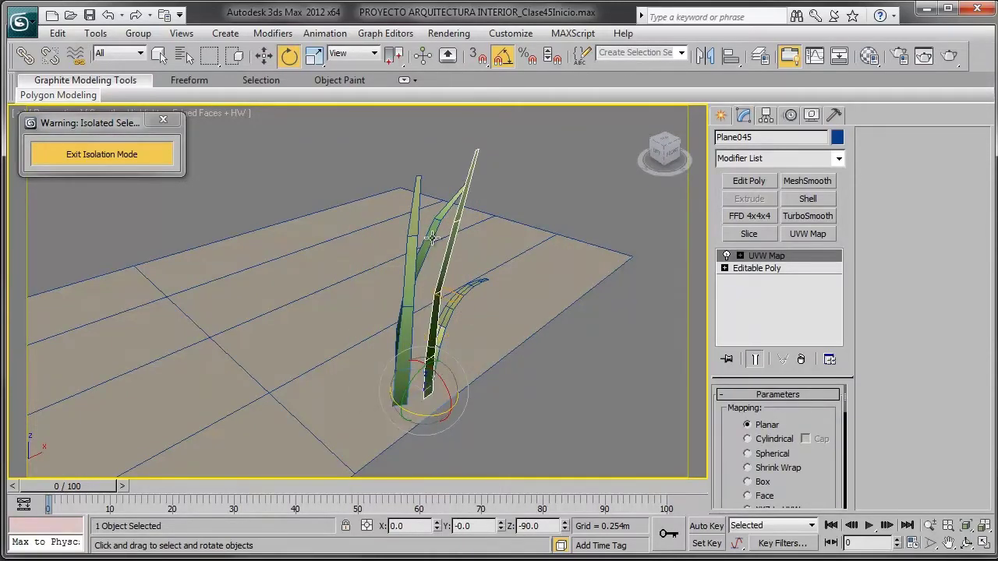
{"action": "left_click", "coordinate": [430, 281]}
{"action": "left_click_drag", "start_coordinate": [423, 382], "coordinate": [486, 389]}
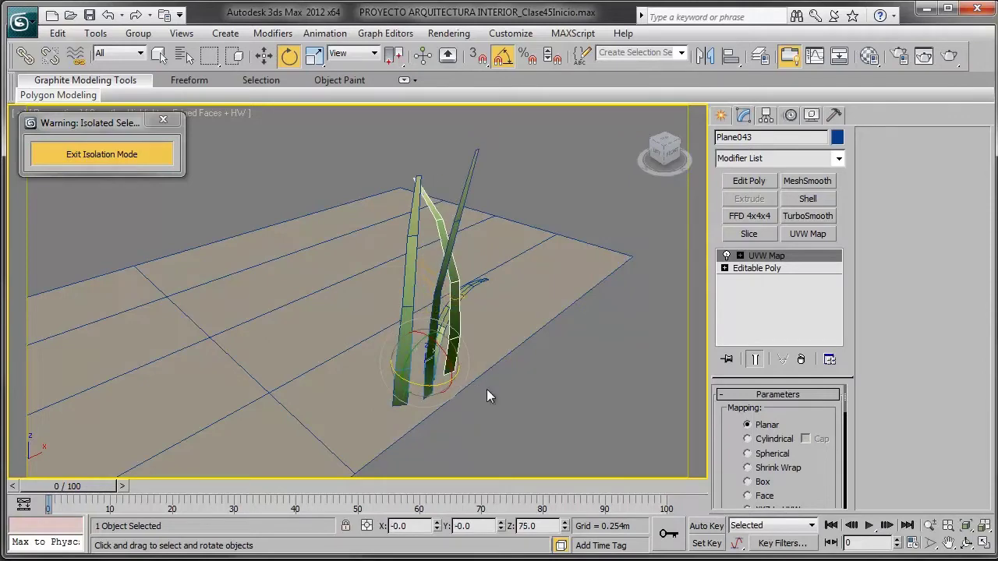
- Nudge Plane043 into the clump at X 2.699m, Y -2.854m, then select Plane044
{"action": "key", "text": "w"}
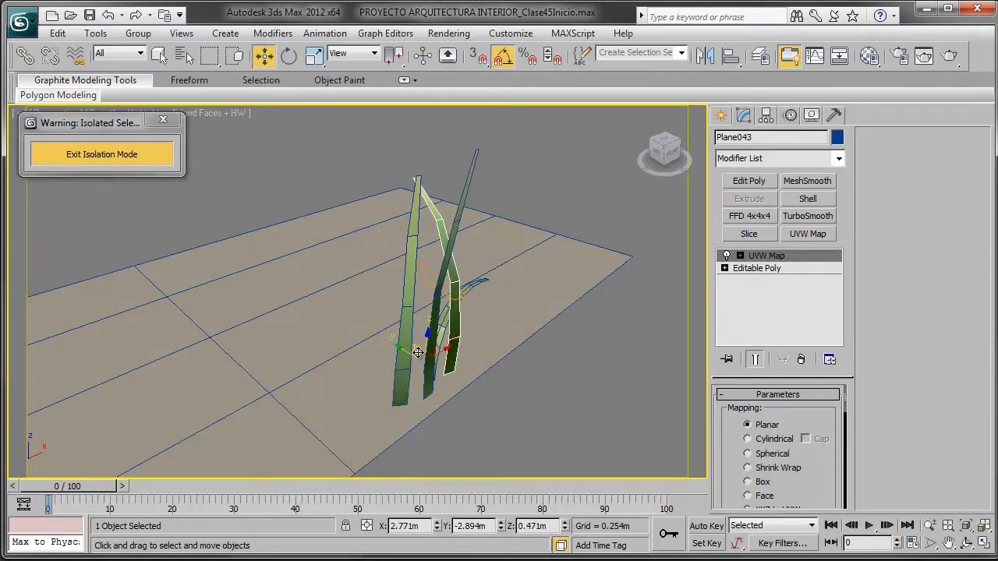
{"action": "middle_click_drag", "start_coordinate": [420, 353], "coordinate": [445, 343], "text": "alt"}
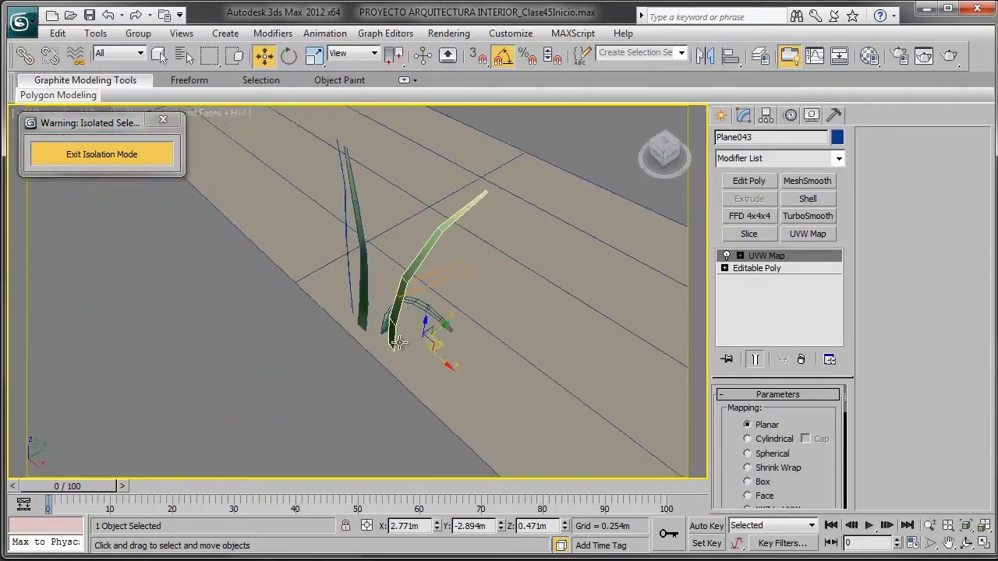
{"action": "left_click_drag", "start_coordinate": [444, 344], "coordinate": [407, 339]}
{"action": "mouse_move", "coordinate": [407, 339]}
{"action": "middle_mouse_down", "text": "alt"}
{"action": "mouse_move", "coordinate": [534, 293]}
{"action": "mouse_move", "coordinate": [413, 343]}
{"action": "middle_mouse_up", "text": "alt"}
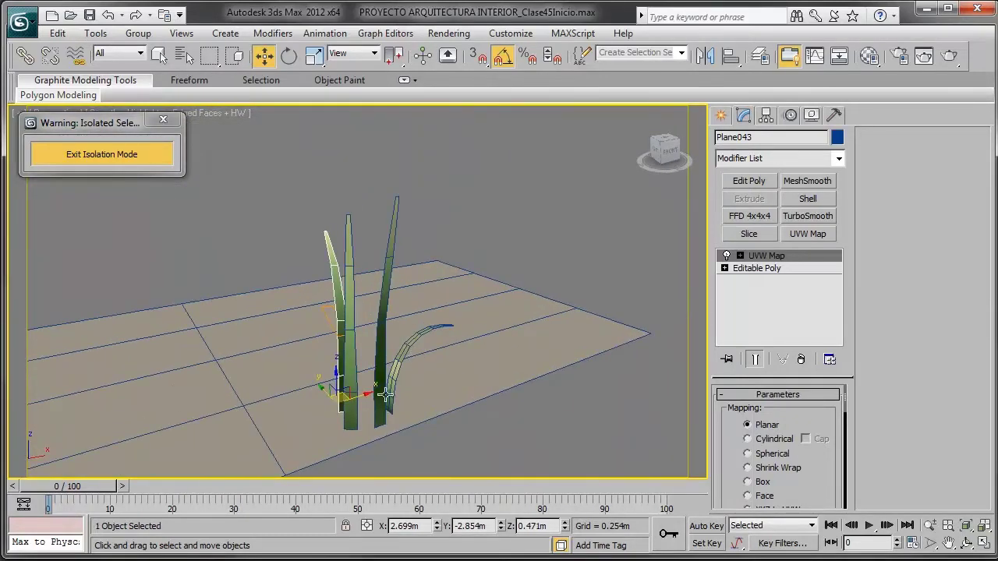
{"action": "left_click", "coordinate": [352, 364]}
- Convert the middle blade to Editable Poly and attach the right, curved and left blades
{"action": "right_click", "coordinate": [408, 326]}
{"action": "mouse_move", "coordinate": [440, 470]}
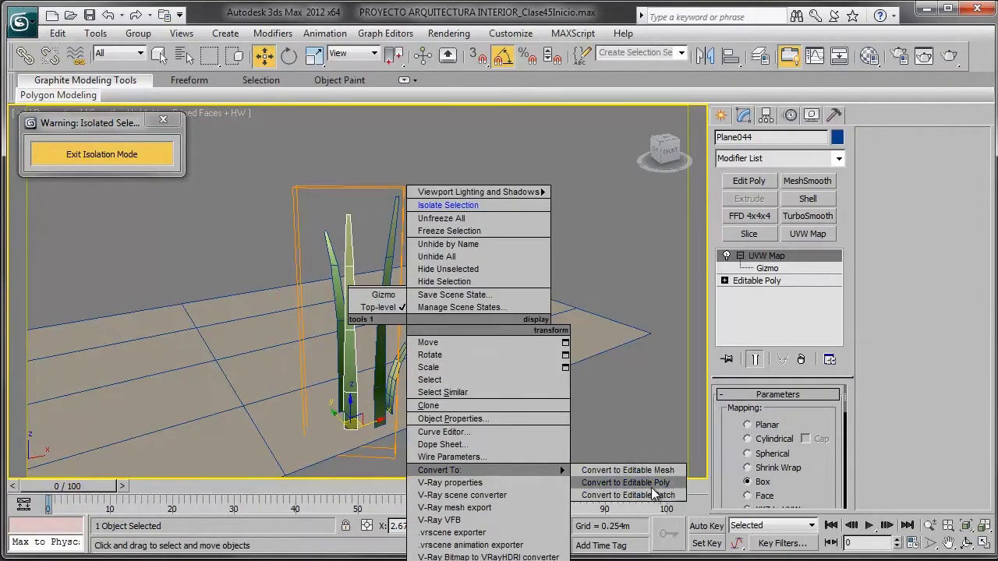
{"action": "left_click", "coordinate": [649, 483]}
{"action": "middle_click_drag", "start_coordinate": [572, 320], "coordinate": [565, 307], "text": "alt"}
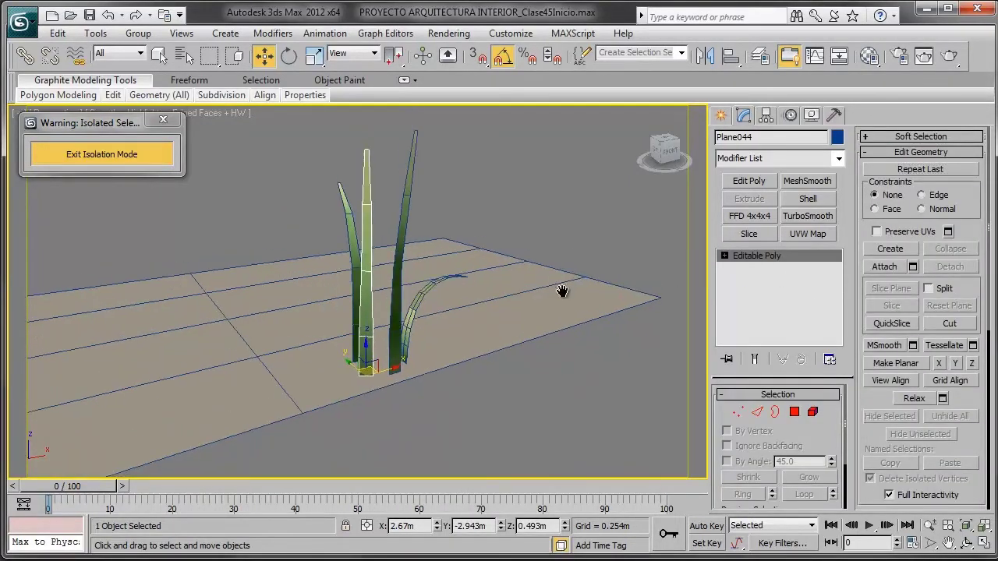
{"action": "left_click", "coordinate": [889, 267]}
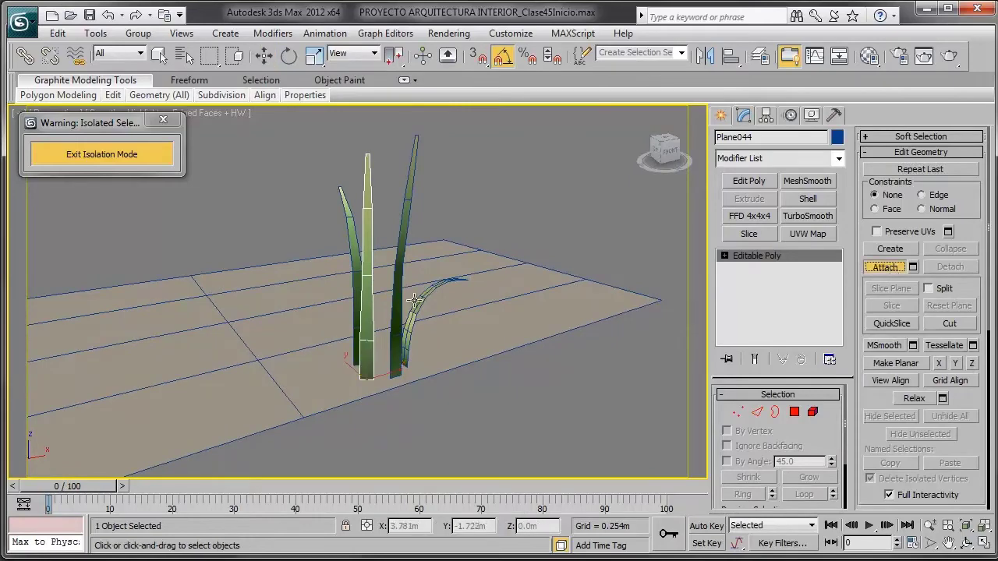
{"action": "left_click", "coordinate": [392, 300]}
{"action": "left_click", "coordinate": [412, 319]}
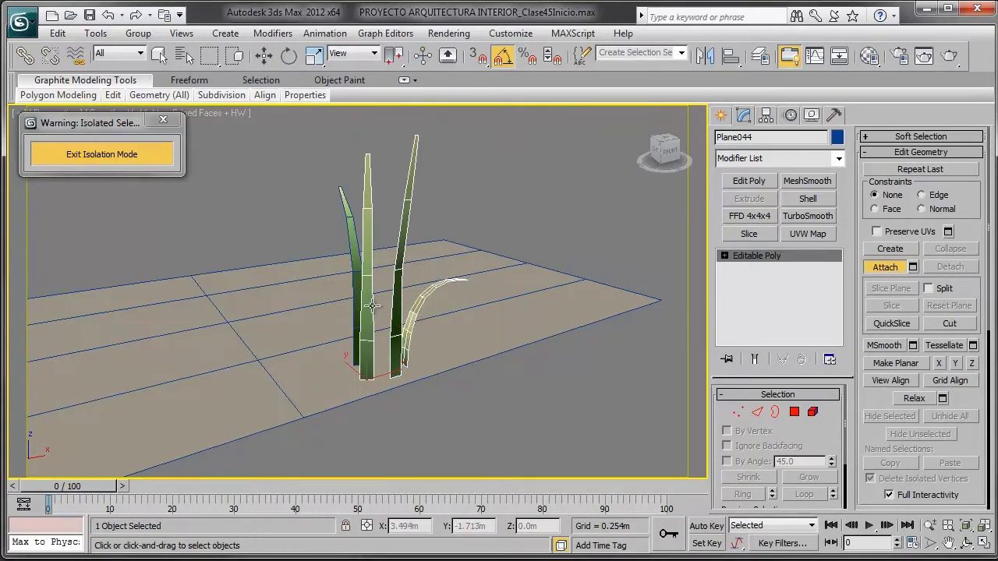
{"action": "left_click", "coordinate": [353, 256]}
{"action": "right_click", "coordinate": [428, 307]}
- Scale the combined grass clump down uniformly, then select the floor strip
{"action": "mouse_move", "coordinate": [428, 307]}
{"action": "middle_mouse_down", "text": "alt"}
{"action": "mouse_move", "coordinate": [251, 294]}
{"action": "mouse_move", "coordinate": [318, 345]}
{"action": "mouse_move", "coordinate": [196, 329]}
{"action": "mouse_move", "coordinate": [361, 351]}
{"action": "mouse_move", "coordinate": [466, 304]}
{"action": "mouse_move", "coordinate": [583, 338]}
{"action": "middle_mouse_up", "text": "alt"}
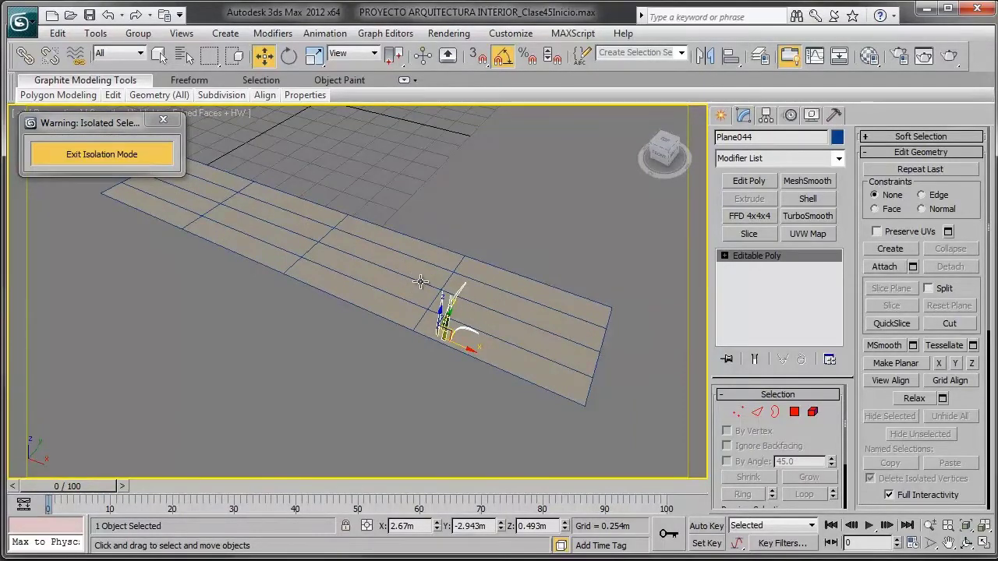
{"action": "mouse_move", "coordinate": [309, 231]}
{"action": "middle_mouse_down", "text": "alt"}
{"action": "mouse_move", "coordinate": [356, 278]}
{"action": "mouse_move", "coordinate": [311, 296]}
{"action": "mouse_move", "coordinate": [317, 275]}
{"action": "mouse_move", "coordinate": [327, 312]}
{"action": "mouse_move", "coordinate": [401, 434]}
{"action": "mouse_move", "coordinate": [401, 360]}
{"action": "mouse_move", "coordinate": [330, 371]}
{"action": "mouse_move", "coordinate": [375, 369]}
{"action": "middle_mouse_up", "text": "alt"}
{"action": "left_click", "coordinate": [314, 55]}
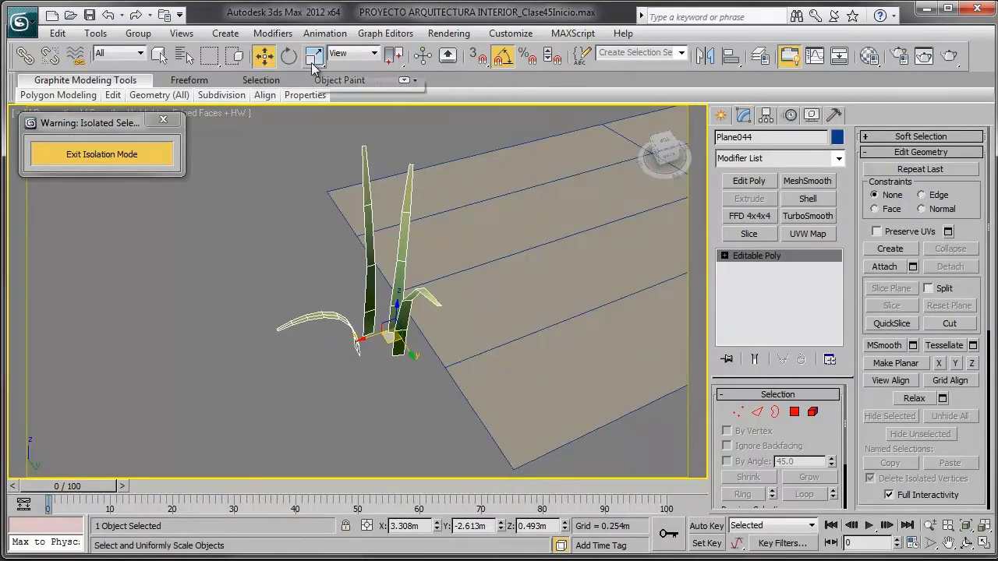
{"action": "middle_click_drag", "start_coordinate": [334, 212], "coordinate": [398, 297], "text": "alt"}
{"action": "left_click_drag", "start_coordinate": [381, 315], "coordinate": [408, 385]}
{"action": "key", "text": "w"}
{"action": "mouse_move", "coordinate": [492, 330]}
{"action": "middle_mouse_down", "text": "alt"}
{"action": "mouse_move", "coordinate": [413, 273]}
{"action": "mouse_move", "coordinate": [299, 239]}
{"action": "mouse_move", "coordinate": [517, 258]}
{"action": "mouse_move", "coordinate": [470, 269]}
{"action": "middle_mouse_up", "text": "alt"}
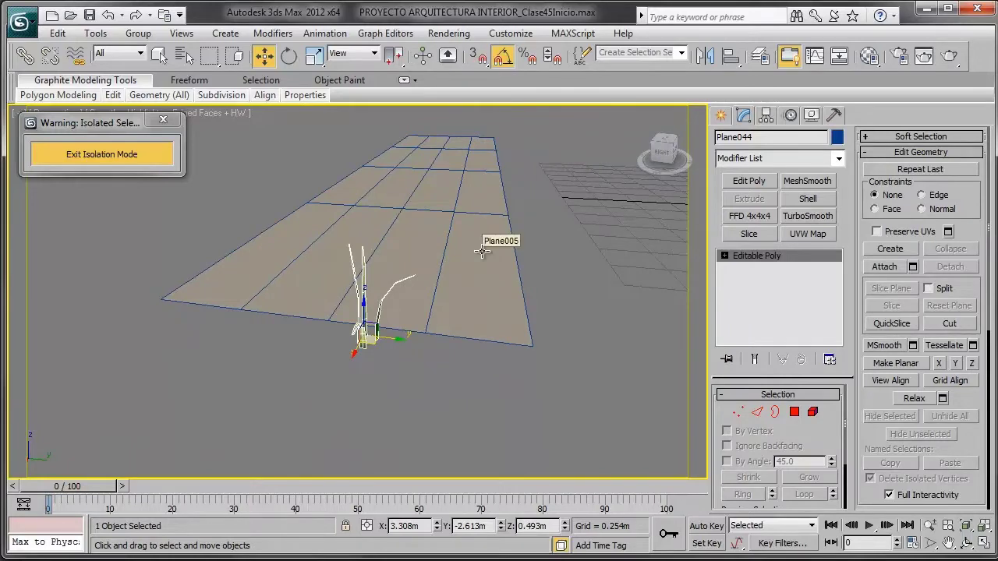
{"action": "left_click", "coordinate": [482, 251]}
- Clone the floor strip and grass clump to the left as one independent copy
{"action": "left_click", "coordinate": [380, 337], "text": "ctrl"}
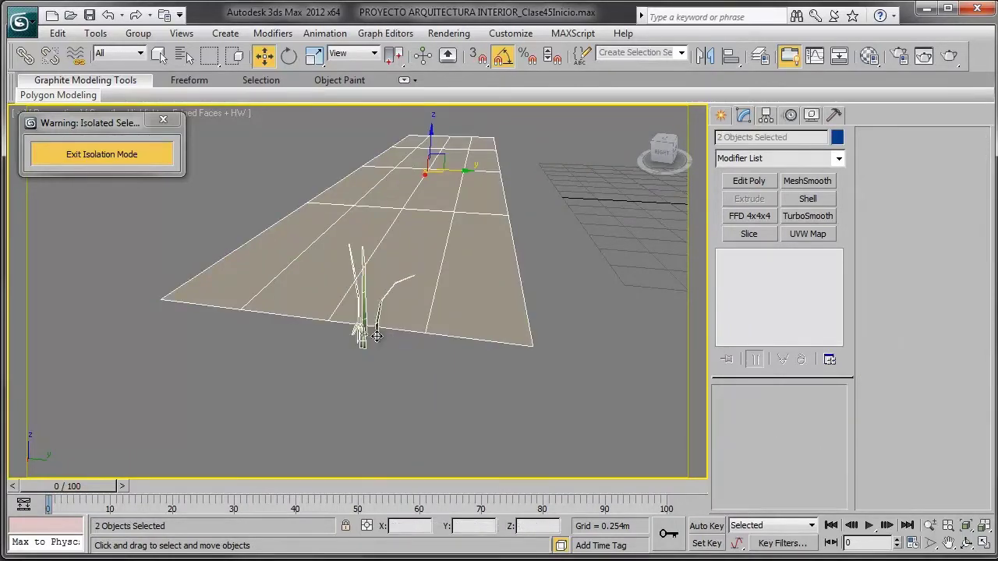
{"action": "scroll", "coordinate": [390, 338], "scroll_direction": "down", "scroll_amount": 3}
{"action": "left_click_drag", "start_coordinate": [446, 198], "coordinate": [282, 189], "text": "shift"}
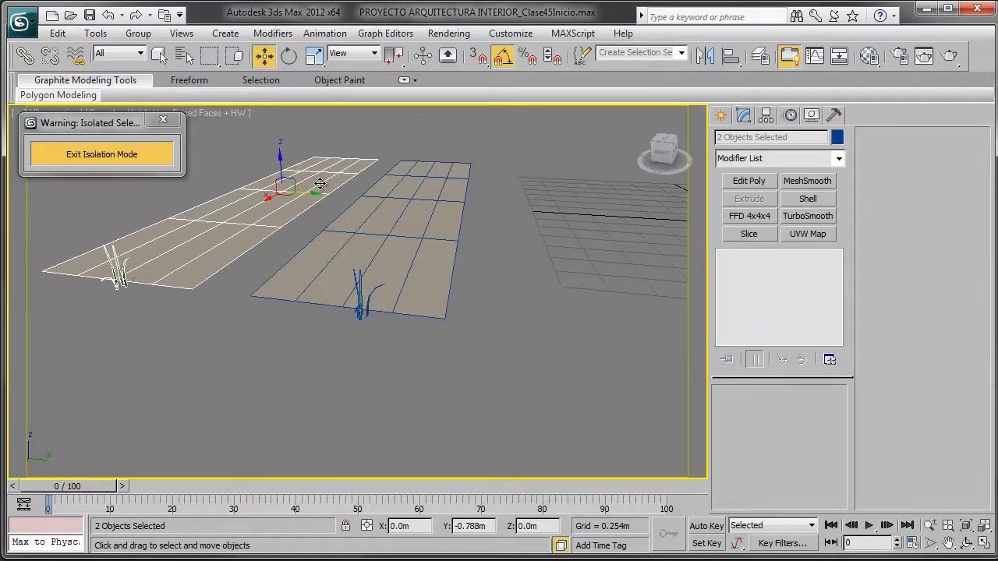
{"action": "left_click", "coordinate": [501, 353]}
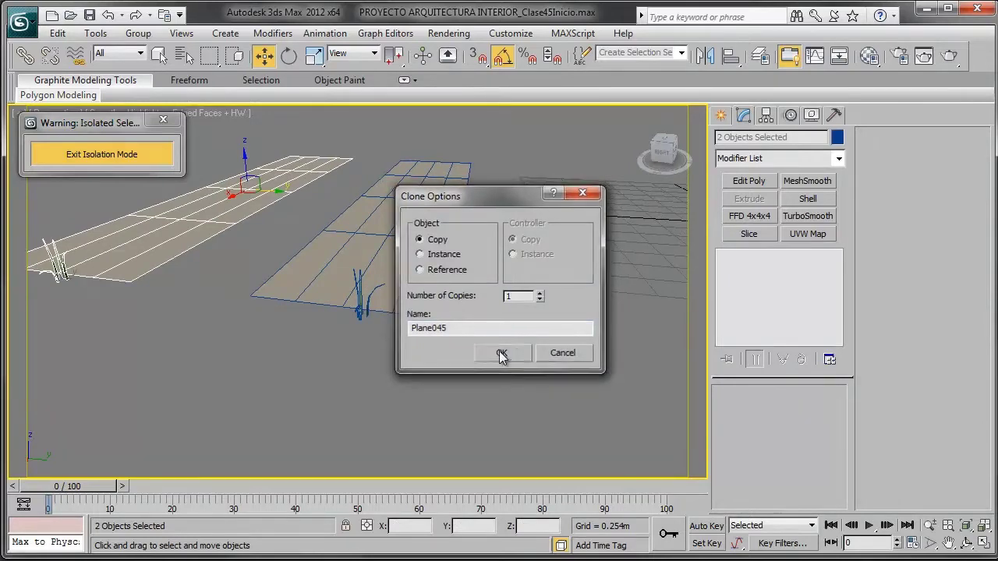
{"action": "left_click_drag", "start_coordinate": [441, 366], "coordinate": [344, 338]}
{"action": "middle_click_drag", "start_coordinate": [374, 269], "coordinate": [443, 315]}
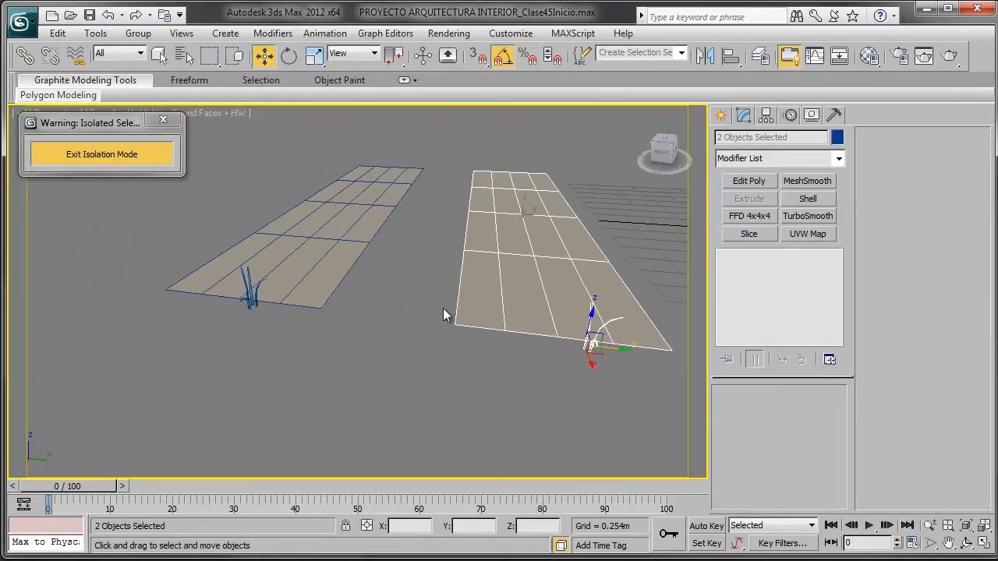
- Check the copied grass clump on the left strip and select strip Plane045
{"action": "left_click", "coordinate": [254, 305]}
{"action": "left_click", "coordinate": [248, 304]}
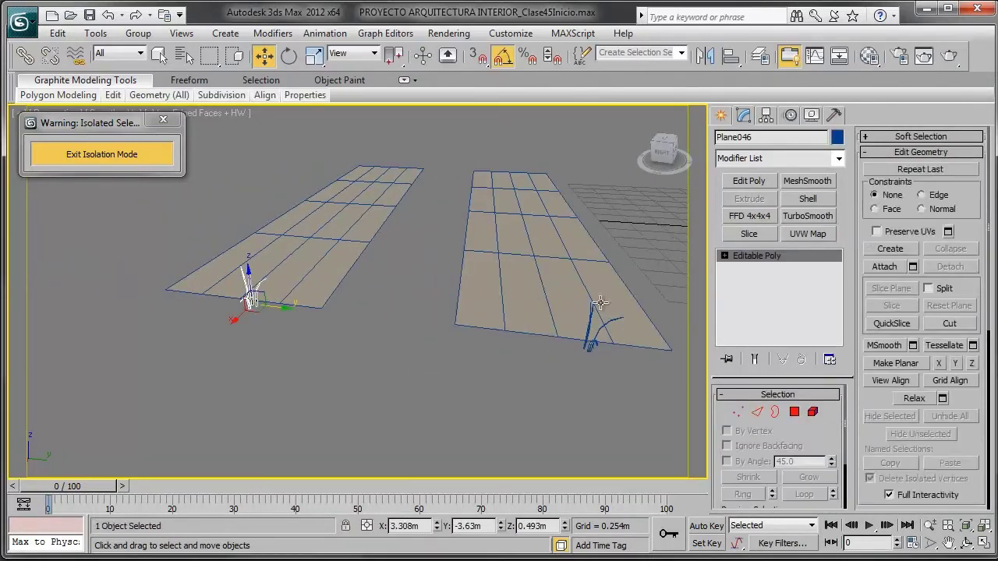
{"action": "scroll", "coordinate": [524, 298], "scroll_direction": "up", "scroll_amount": 5}
{"action": "mouse_move", "coordinate": [503, 296]}
{"action": "middle_mouse_down", "text": "alt"}
{"action": "mouse_move", "coordinate": [468, 296]}
{"action": "mouse_move", "coordinate": [494, 310]}
{"action": "mouse_move", "coordinate": [635, 297]}
{"action": "middle_mouse_up", "text": "alt"}
{"action": "middle_click_drag", "start_coordinate": [559, 261], "coordinate": [507, 299], "text": "alt"}
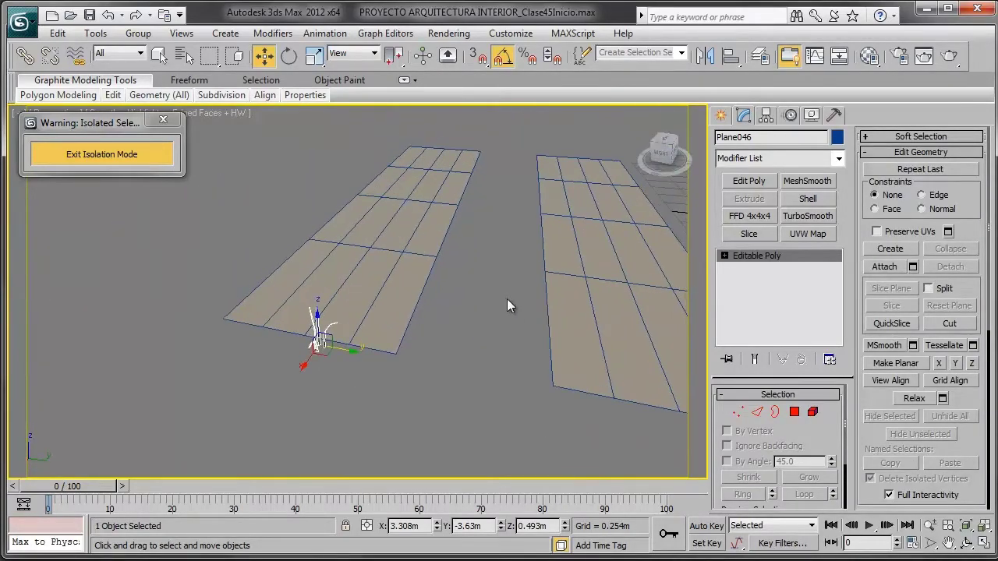
{"action": "left_click", "coordinate": [407, 266]}
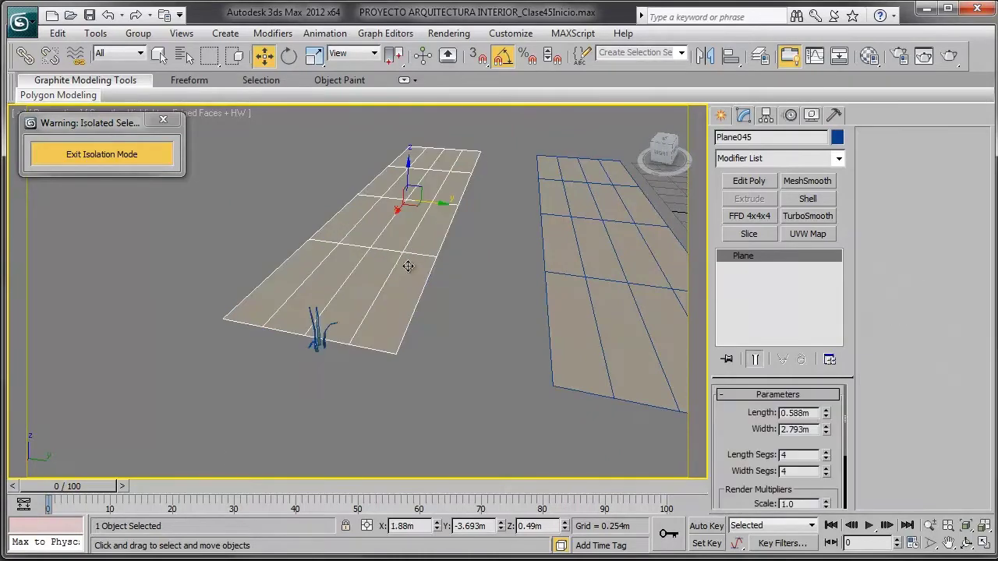
{"action": "left_click", "coordinate": [720, 116]}
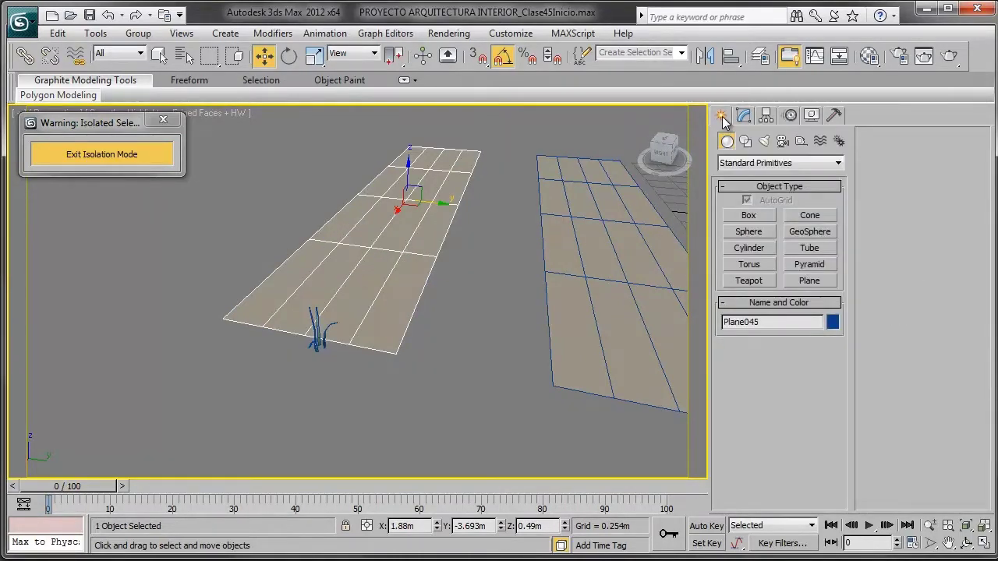
- Try a Compound Objects Scatter with a distribution pick, then undo and cancel it
{"action": "left_click", "coordinate": [746, 165]}
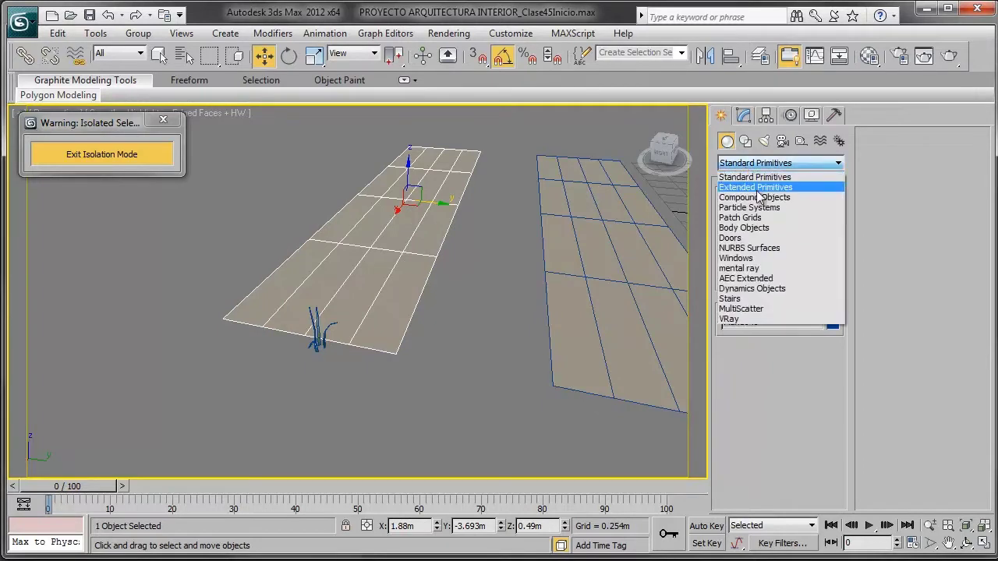
{"action": "left_click", "coordinate": [758, 194]}
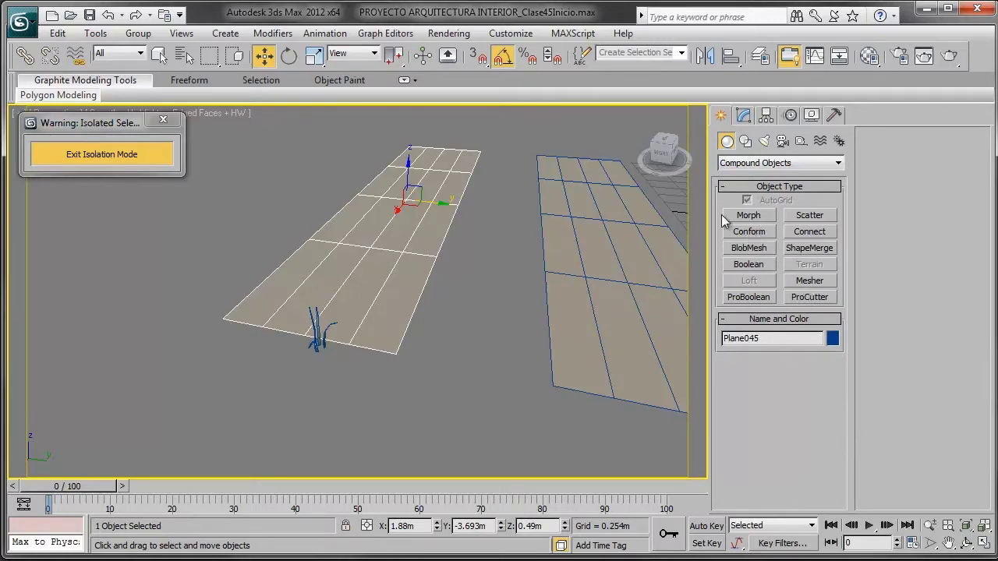
{"action": "left_click", "coordinate": [811, 218]}
{"action": "scroll", "coordinate": [365, 302], "scroll_direction": "up", "scroll_amount": 1}
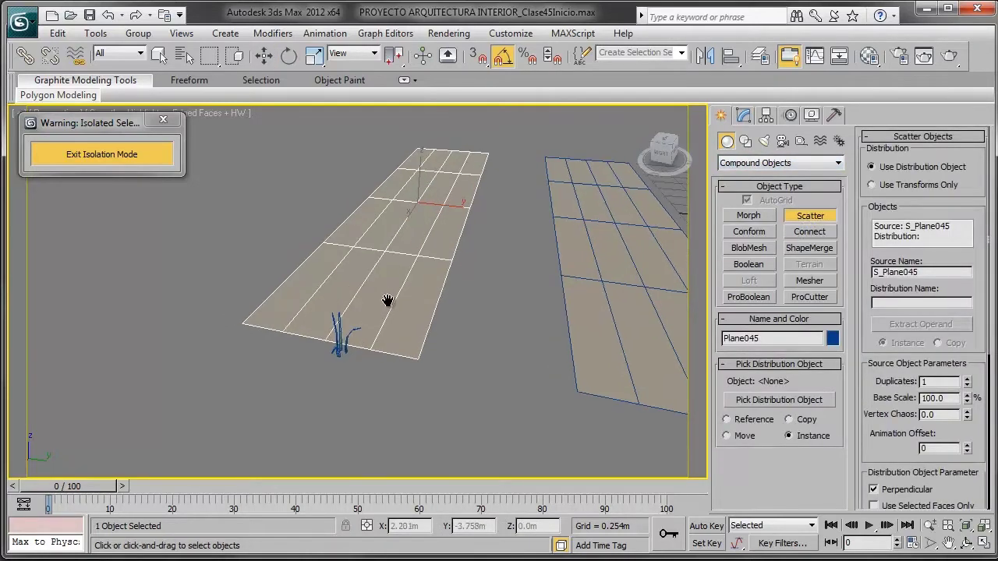
{"action": "scroll", "coordinate": [365, 303], "scroll_direction": "up", "scroll_amount": 1}
{"action": "scroll", "coordinate": [360, 302], "scroll_direction": "up", "scroll_amount": 1}
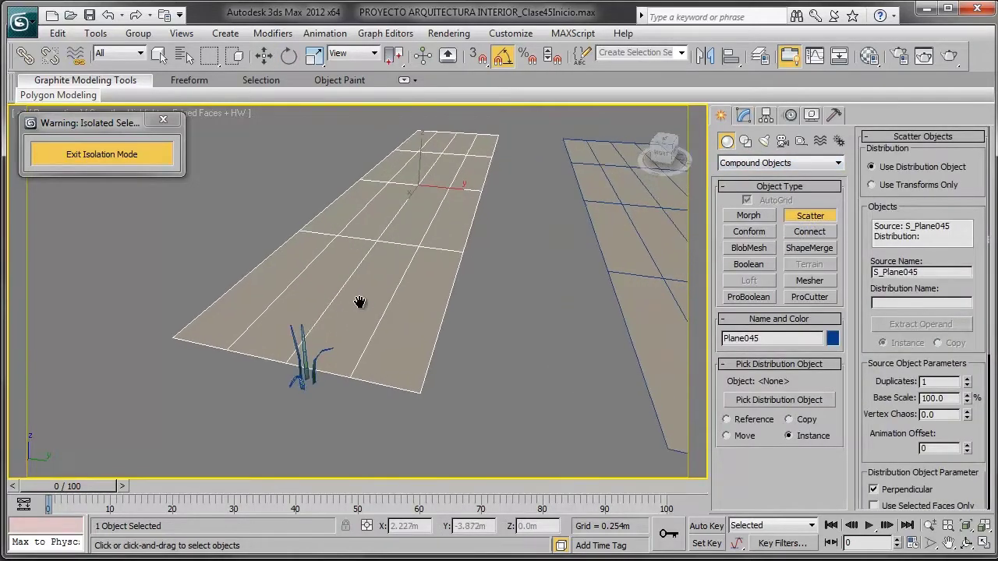
{"action": "left_click", "coordinate": [771, 401]}
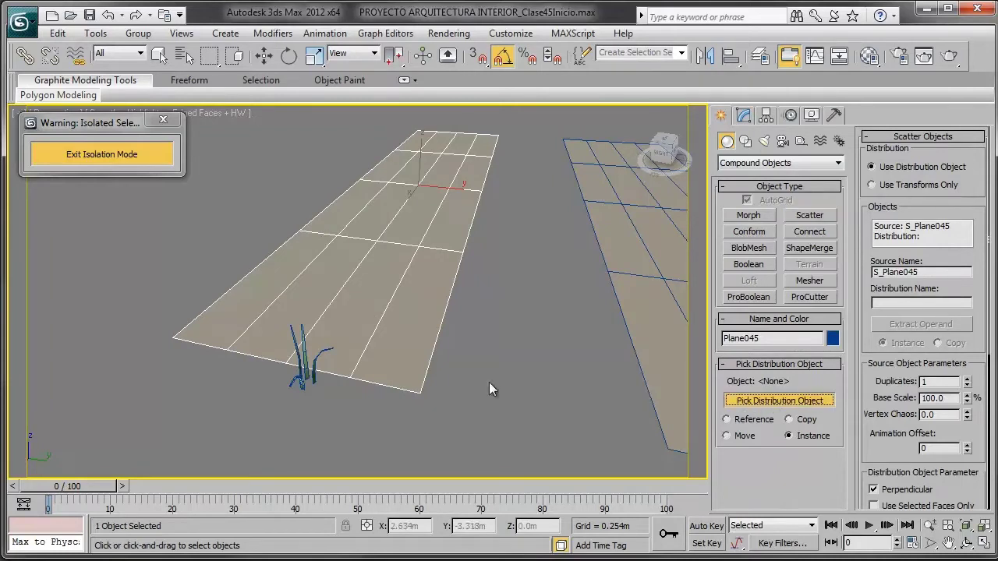
{"action": "left_click", "coordinate": [299, 381]}
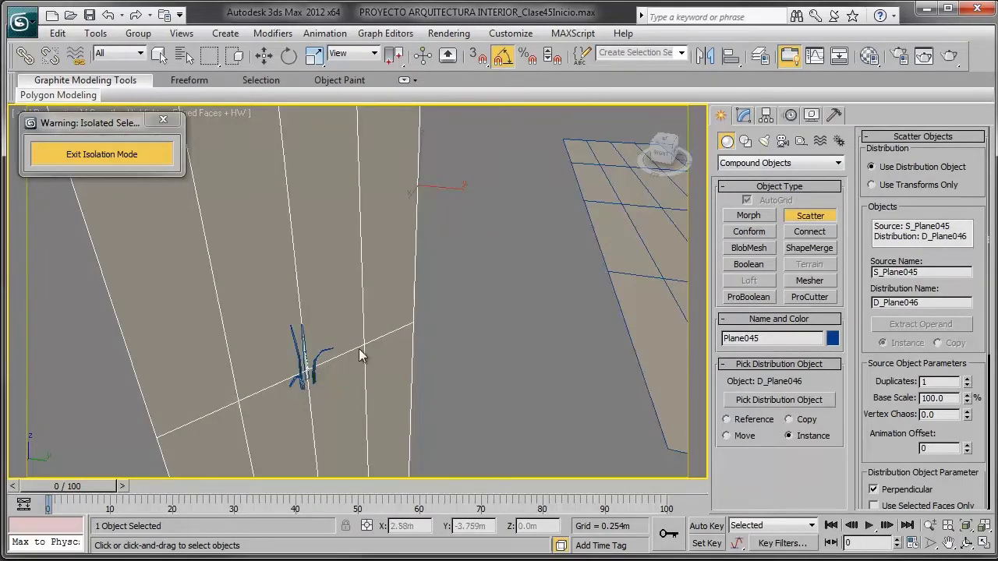
{"action": "key", "text": "ctrl+z"}
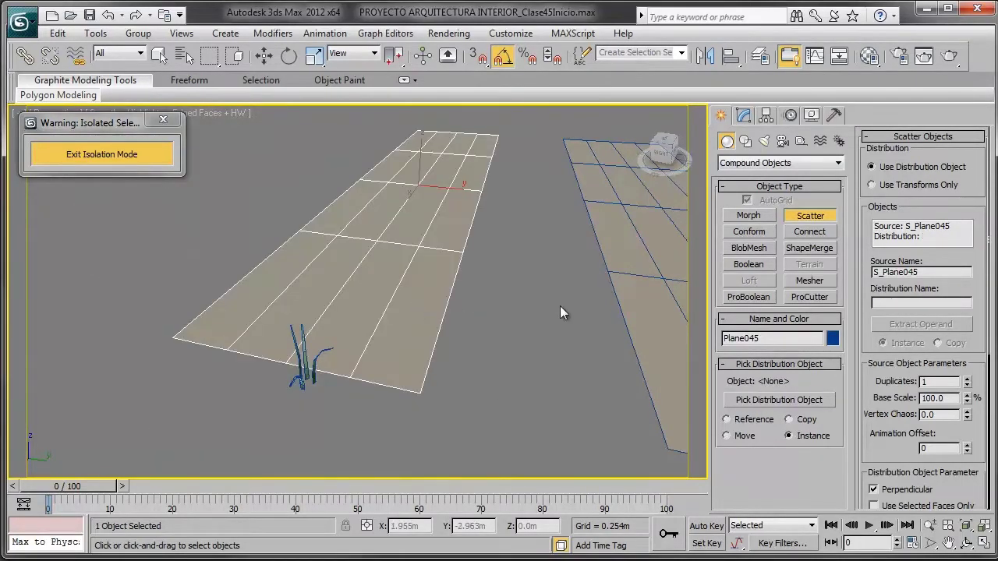
{"action": "right_click", "coordinate": [550, 294]}
- Create a Scatter from grass clump Plane046 and distribute it over strip Plane045
{"action": "key", "text": "w"}
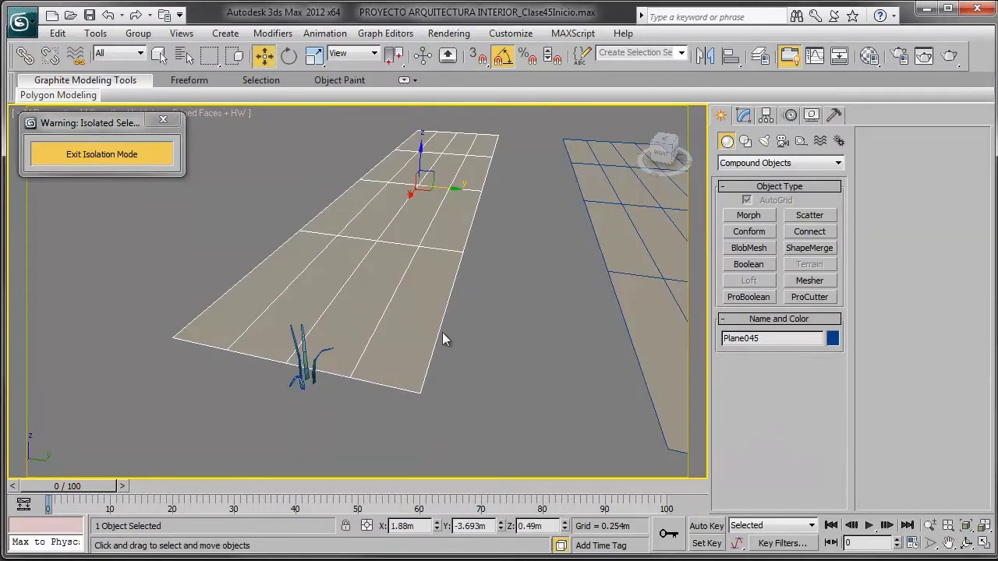
{"action": "left_click", "coordinate": [298, 385]}
{"action": "left_click", "coordinate": [298, 384]}
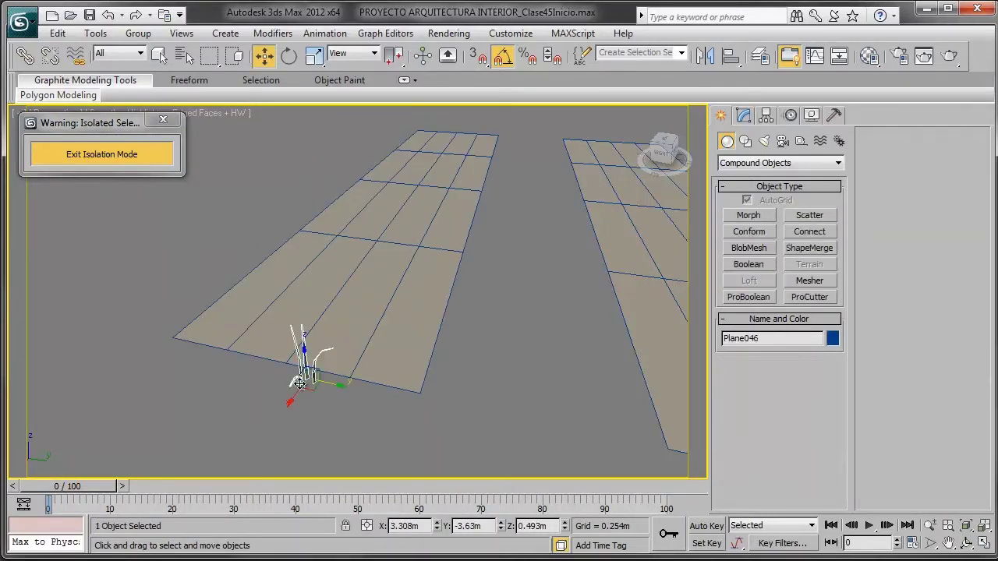
{"action": "left_click", "coordinate": [804, 215]}
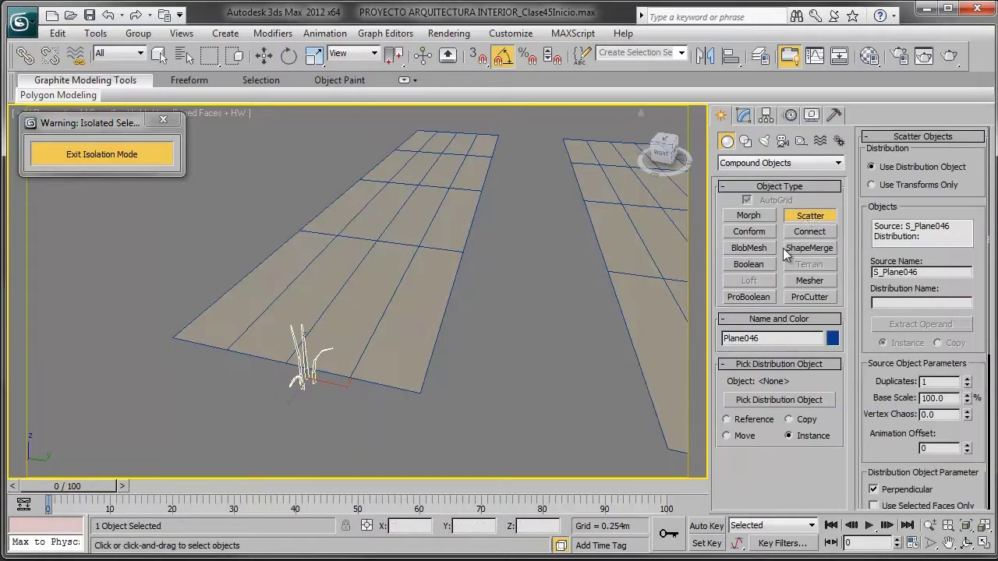
{"action": "left_click", "coordinate": [791, 399]}
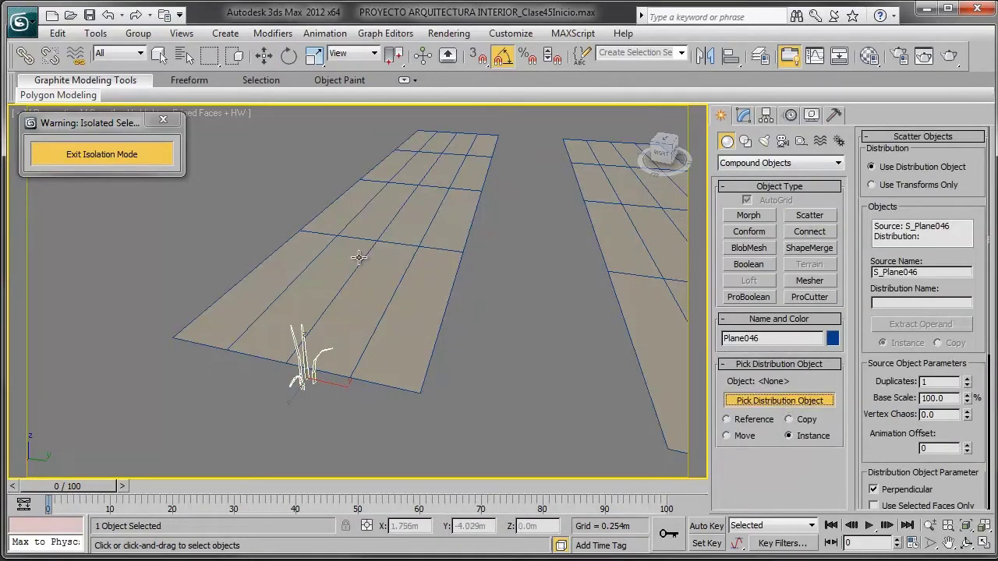
{"action": "left_click", "coordinate": [410, 271]}
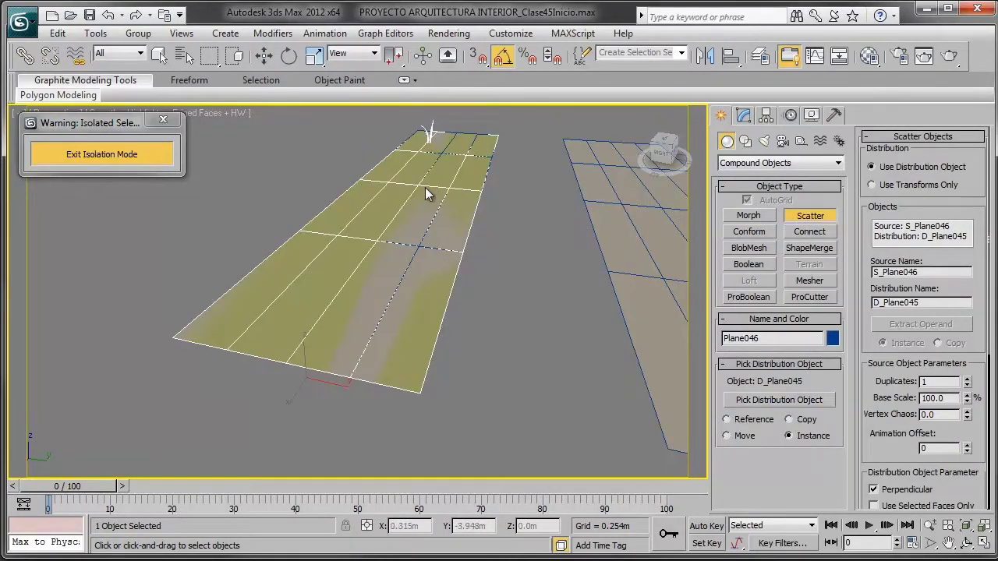
- Set the scatter to 600 duplicates with the base scale at 60.5%
{"action": "middle_click_drag", "start_coordinate": [452, 146], "coordinate": [404, 172]}
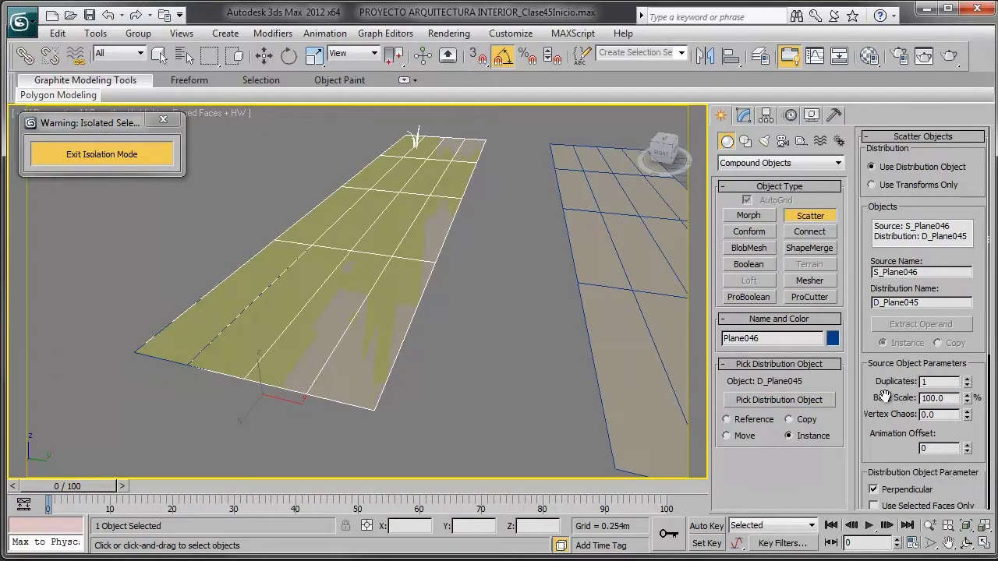
{"action": "triple_click", "coordinate": [968, 379]}
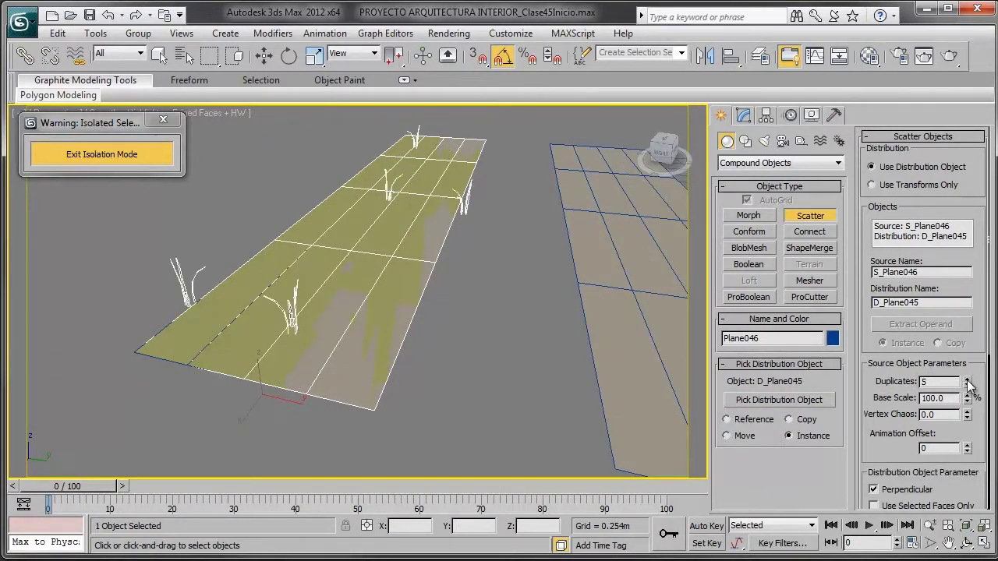
{"action": "left_click_drag", "start_coordinate": [967, 380], "coordinate": [957, 107]}
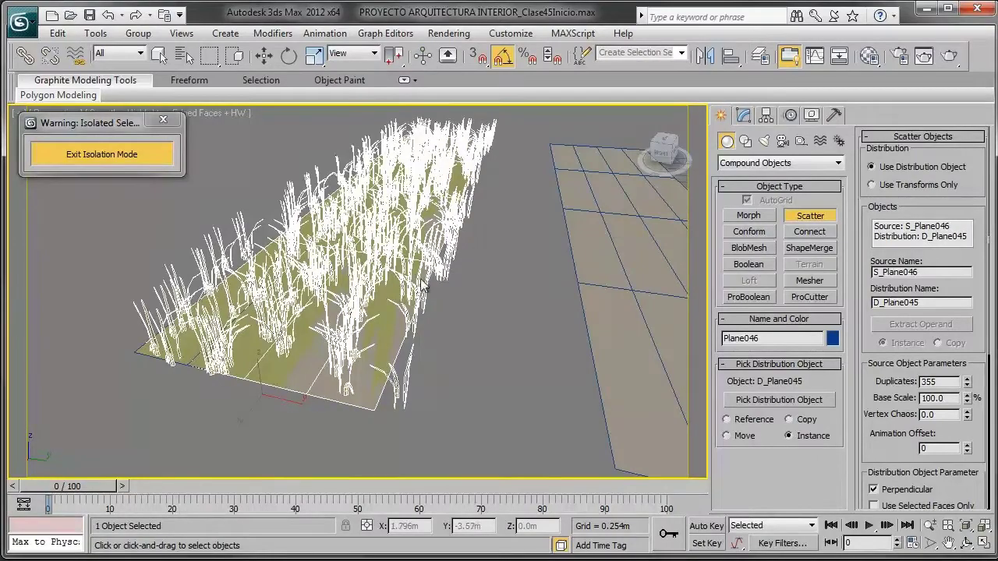
{"action": "mouse_move", "coordinate": [338, 394]}
{"action": "middle_mouse_down", "text": "alt"}
{"action": "mouse_move", "coordinate": [295, 259]}
{"action": "mouse_move", "coordinate": [433, 308]}
{"action": "mouse_move", "coordinate": [397, 291]}
{"action": "middle_mouse_up", "text": "alt"}
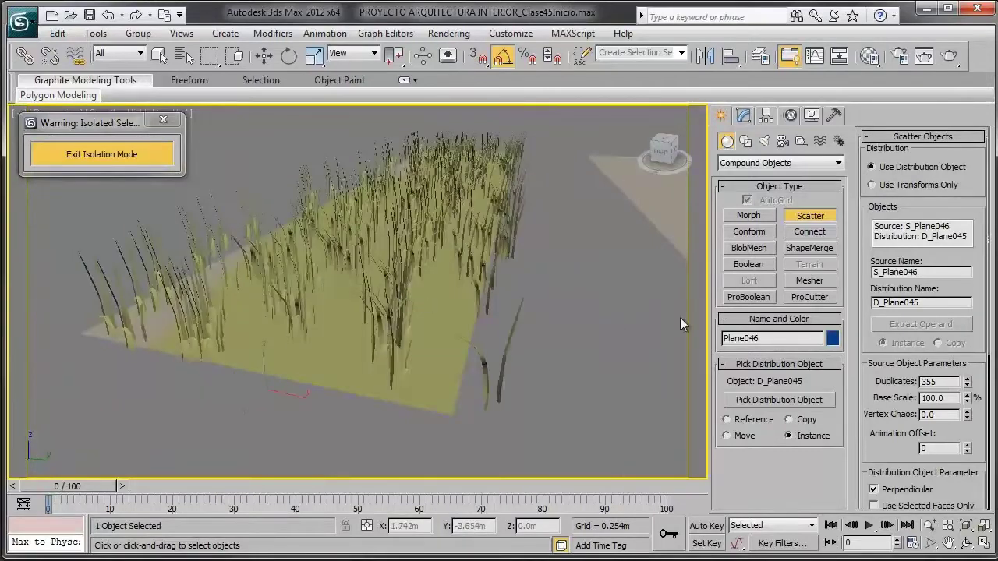
{"action": "left_click_drag", "start_coordinate": [967, 402], "coordinate": [967, 437]}
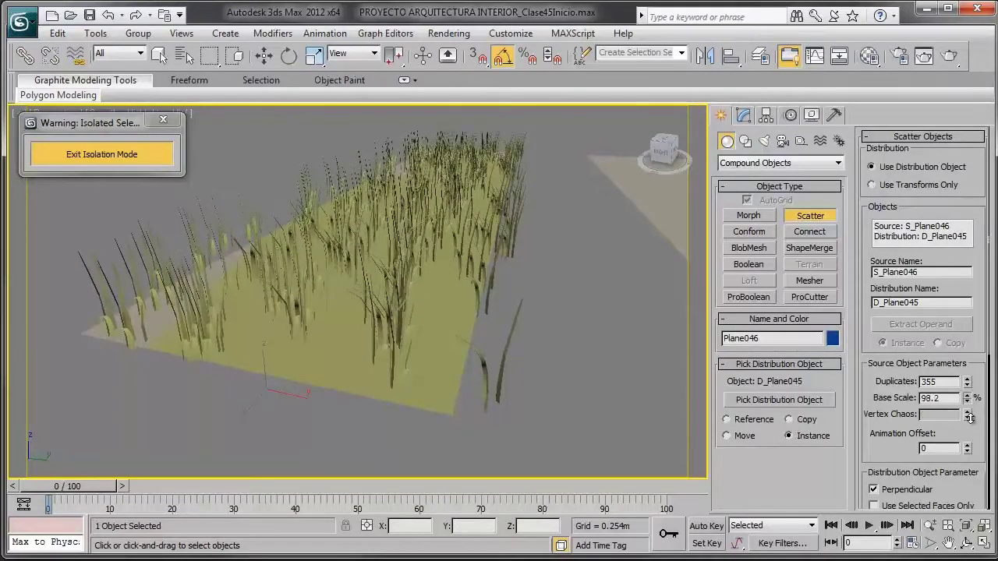
{"action": "left_click_drag", "start_coordinate": [968, 397], "coordinate": [968, 425]}
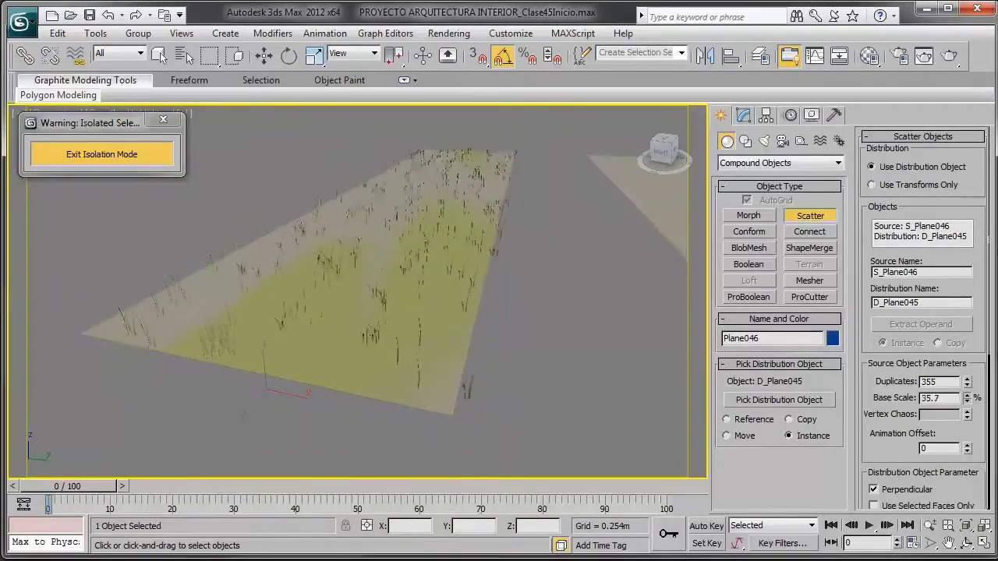
{"action": "left_click_drag", "start_coordinate": [987, 77], "coordinate": [966, 17]}
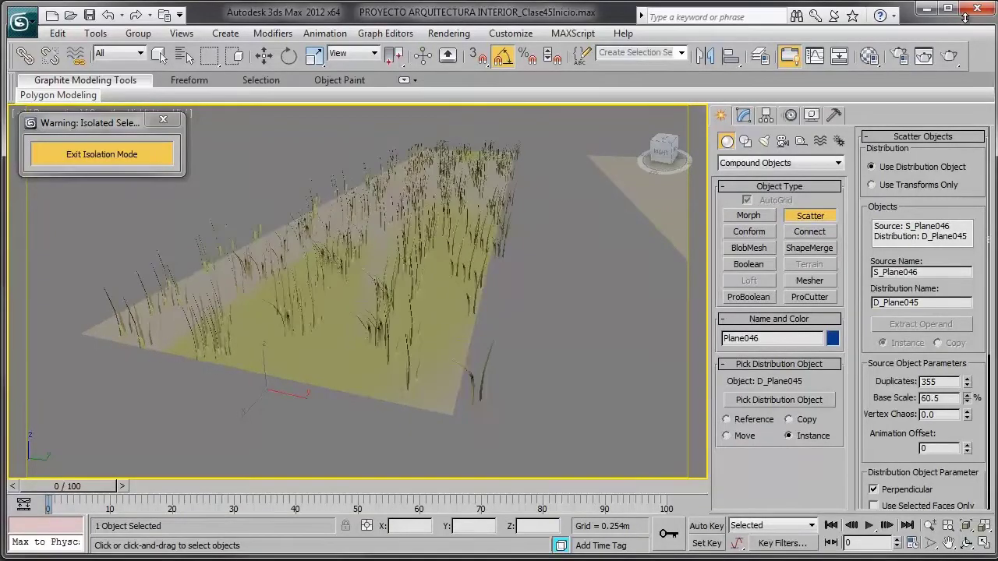
{"action": "mouse_move", "coordinate": [538, 238]}
{"action": "middle_mouse_down", "text": "alt"}
{"action": "mouse_move", "coordinate": [488, 238]}
{"action": "mouse_move", "coordinate": [514, 248]}
{"action": "middle_mouse_up", "text": "alt"}
{"action": "type", "text": "600"}
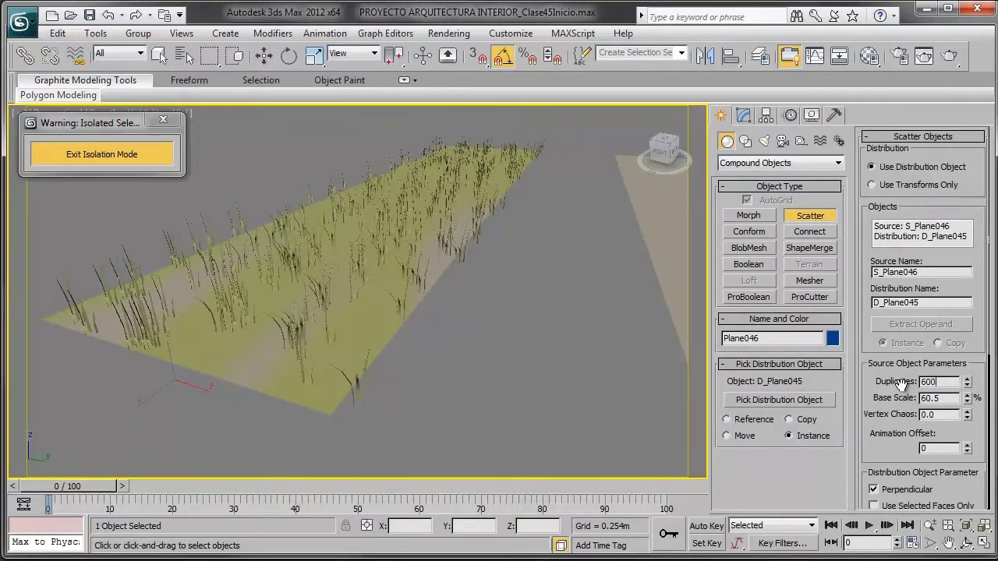
{"action": "type", "text": "500"}
{"action": "key", "text": "Return"}
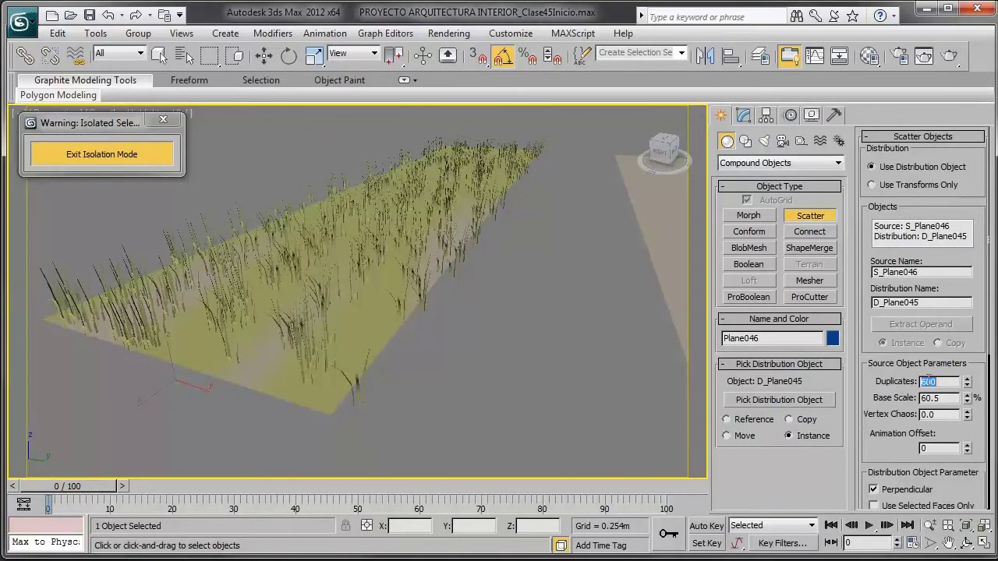
- Inspect the 600 scattered clumps from lower angles, in wireframe and back to shaded
{"action": "middle_click_drag", "start_coordinate": [499, 311], "coordinate": [557, 304], "text": "alt"}
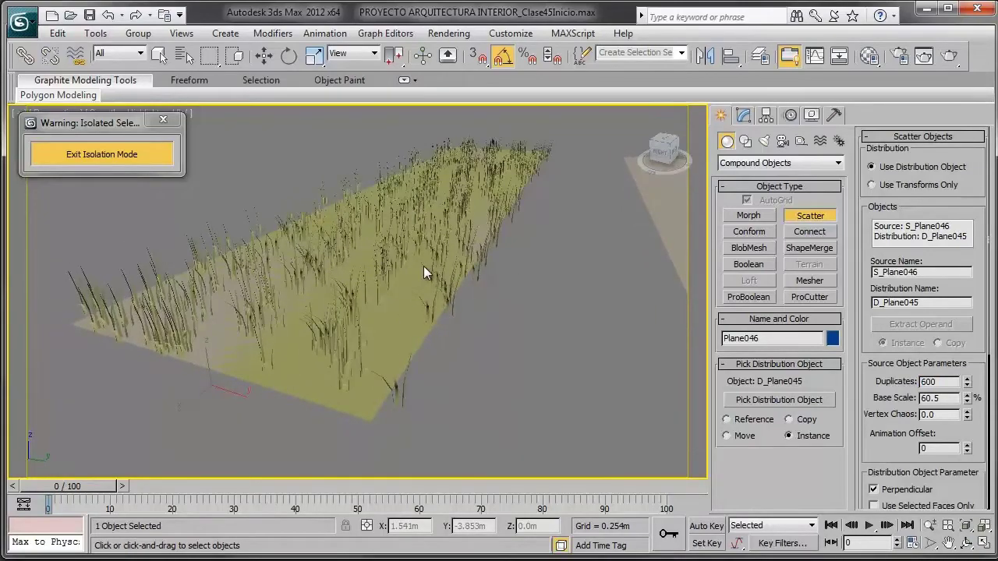
{"action": "key", "text": "F3"}
{"action": "mouse_move", "coordinate": [423, 266]}
{"action": "middle_mouse_down", "text": "alt"}
{"action": "mouse_move", "coordinate": [362, 276]}
{"action": "mouse_move", "coordinate": [362, 289]}
{"action": "mouse_move", "coordinate": [421, 302]}
{"action": "mouse_move", "coordinate": [475, 267]}
{"action": "mouse_move", "coordinate": [414, 269]}
{"action": "mouse_move", "coordinate": [466, 277]}
{"action": "middle_mouse_up", "text": "alt"}
{"action": "key", "text": "F3"}
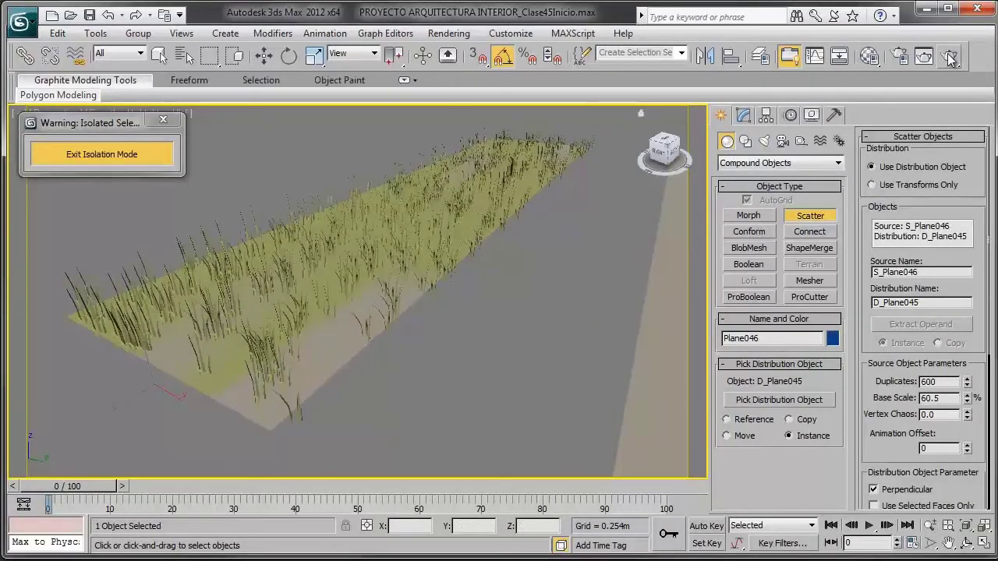
- Test-render the scattered grass, then close the frame window and cancel the render
{"action": "left_click", "coordinate": [949, 57]}
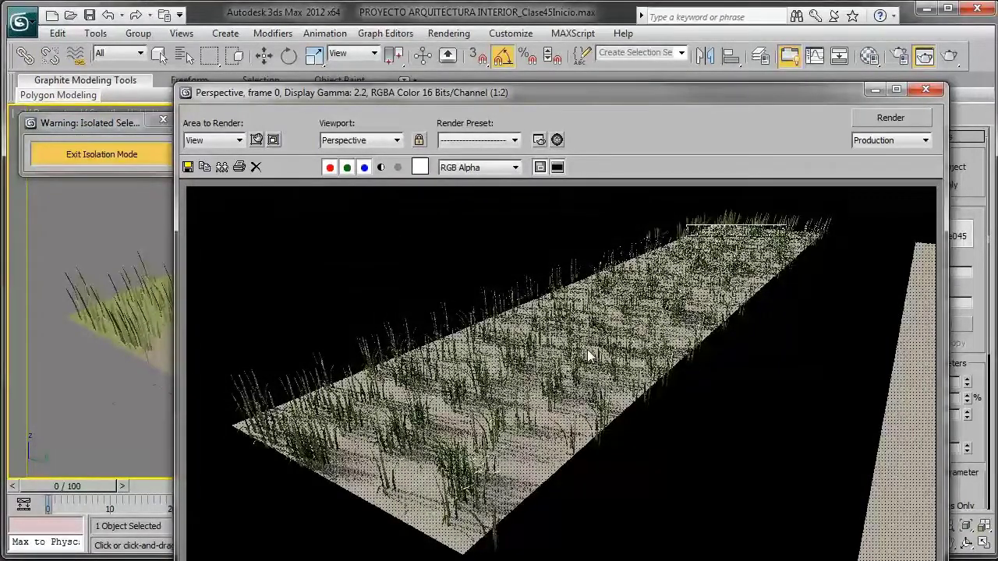
{"action": "left_click", "coordinate": [933, 94]}
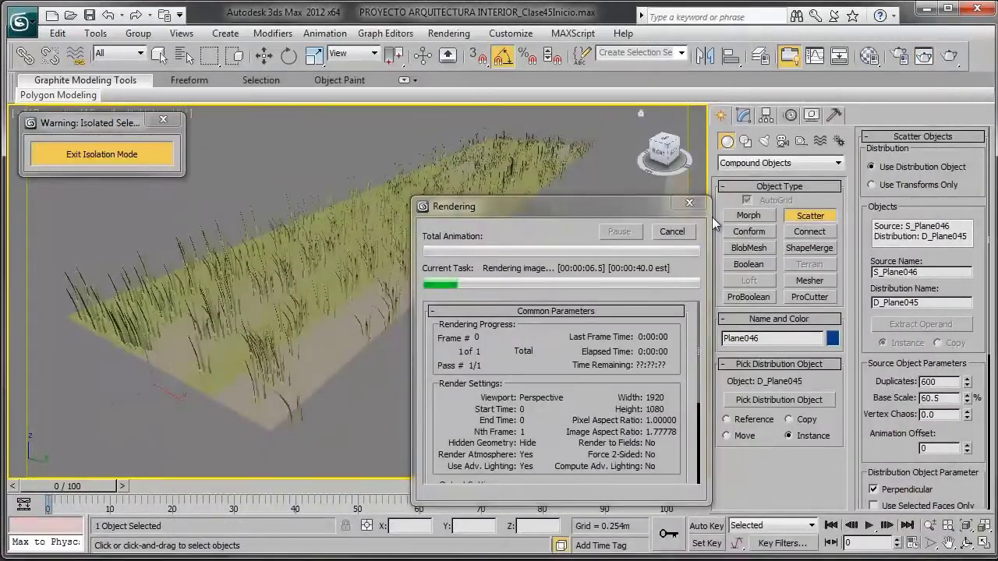
{"action": "left_click", "coordinate": [672, 231]}
- Raise the scatter's Duplicates to 2000
{"action": "middle_click_drag", "start_coordinate": [238, 261], "coordinate": [306, 238]}
{"action": "type", "text": "500"}
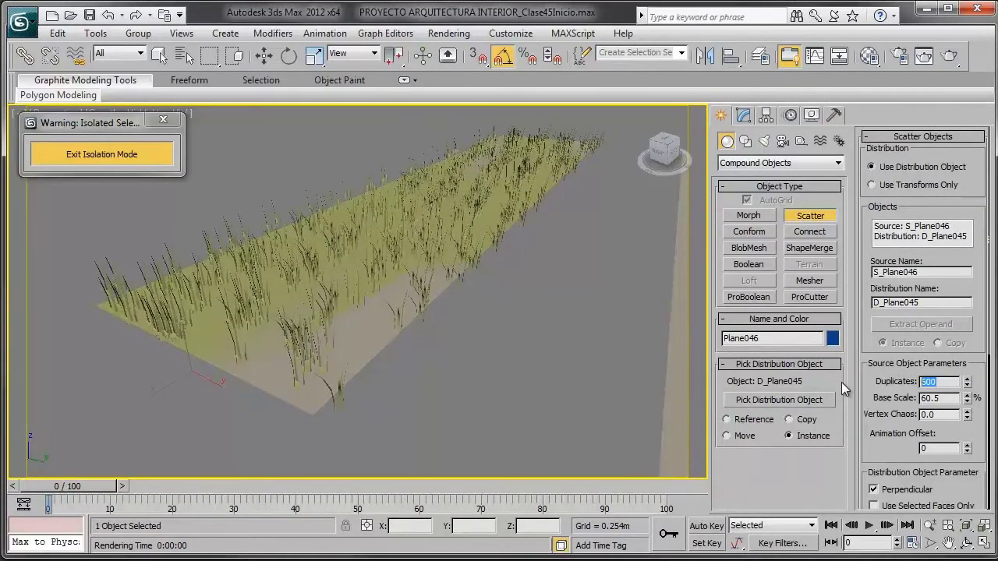
{"action": "type", "text": "2000"}
{"action": "key", "text": "Return"}
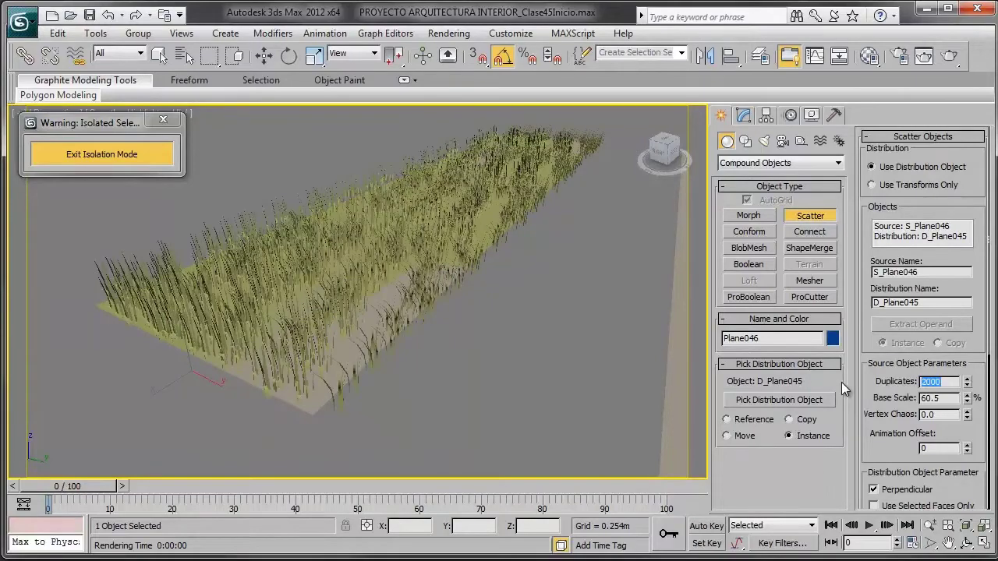
{"action": "middle_click_drag", "start_coordinate": [504, 339], "coordinate": [496, 362], "text": "alt"}
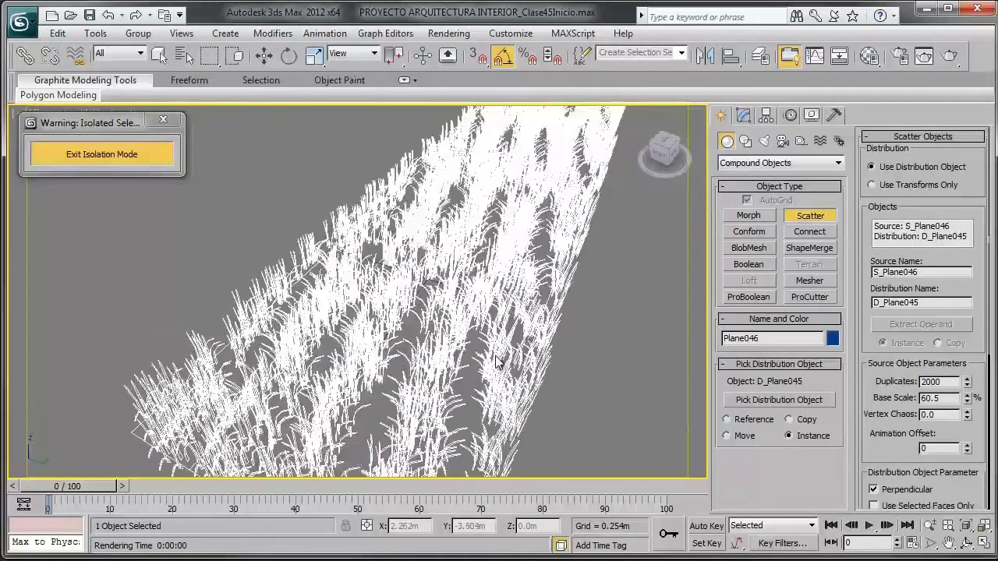
- Lower the scatter to 500 duplicates and start a new Scatter with no distribution object
{"action": "mouse_move", "coordinate": [495, 363]}
{"action": "middle_mouse_down", "text": "alt"}
{"action": "mouse_move", "coordinate": [421, 325]}
{"action": "mouse_move", "coordinate": [390, 392]}
{"action": "mouse_move", "coordinate": [392, 417]}
{"action": "mouse_move", "coordinate": [455, 343]}
{"action": "mouse_move", "coordinate": [383, 338]}
{"action": "mouse_move", "coordinate": [418, 261]}
{"action": "mouse_move", "coordinate": [395, 224]}
{"action": "mouse_move", "coordinate": [496, 228]}
{"action": "middle_mouse_up", "text": "alt"}
{"action": "mouse_move", "coordinate": [366, 240]}
{"action": "middle_mouse_down", "text": "alt"}
{"action": "mouse_move", "coordinate": [396, 222]}
{"action": "mouse_move", "coordinate": [355, 202]}
{"action": "mouse_move", "coordinate": [445, 227]}
{"action": "mouse_move", "coordinate": [459, 219]}
{"action": "mouse_move", "coordinate": [330, 224]}
{"action": "mouse_move", "coordinate": [348, 226]}
{"action": "middle_mouse_up", "text": "alt"}
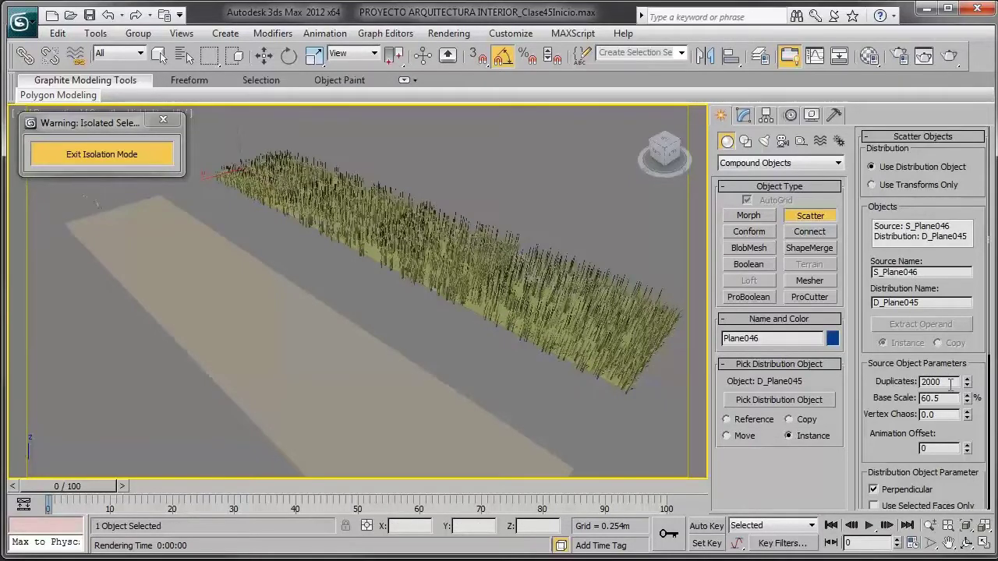
{"action": "type", "text": "5"}
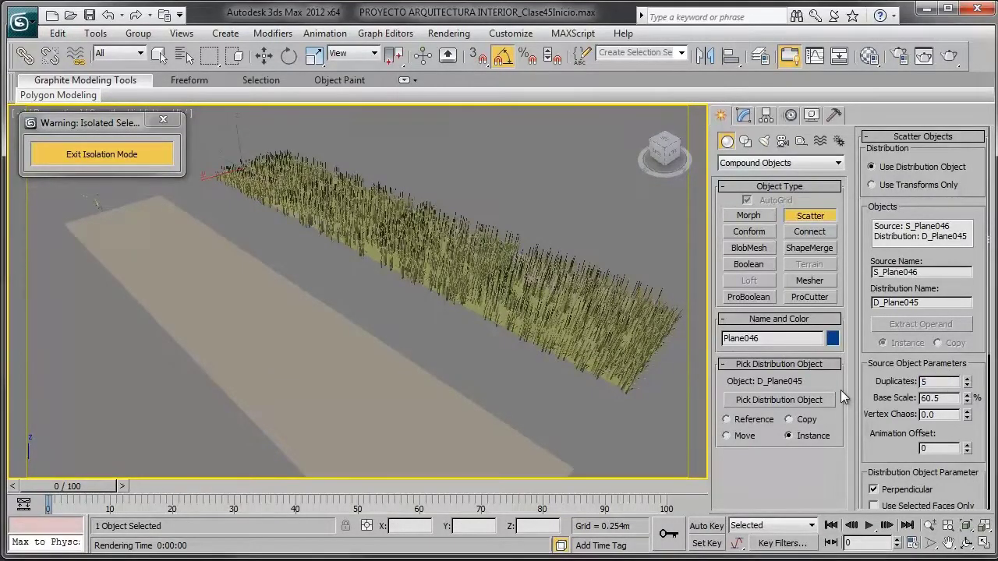
{"action": "type", "text": "00"}
{"action": "key", "text": "Return"}
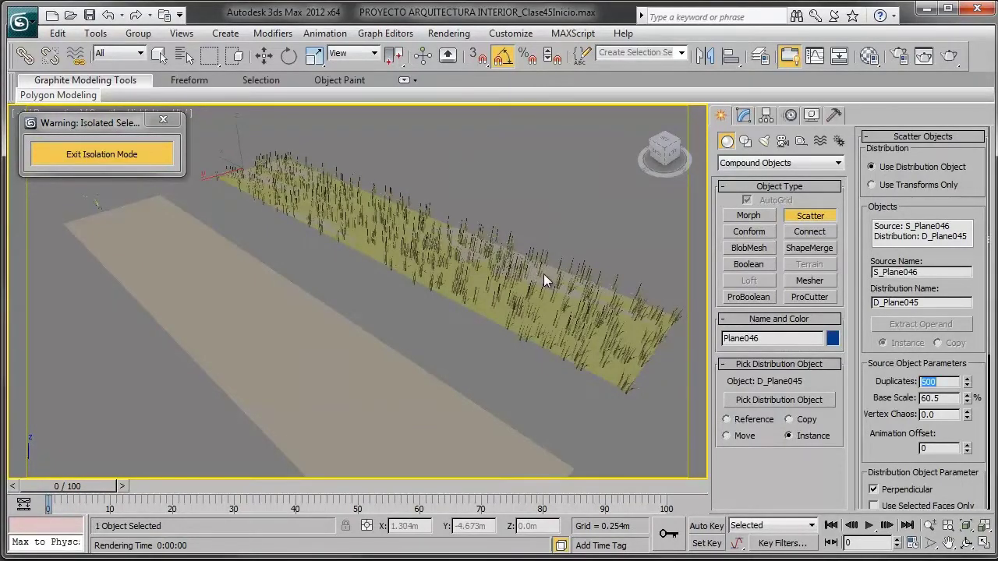
{"action": "left_click", "coordinate": [803, 218]}
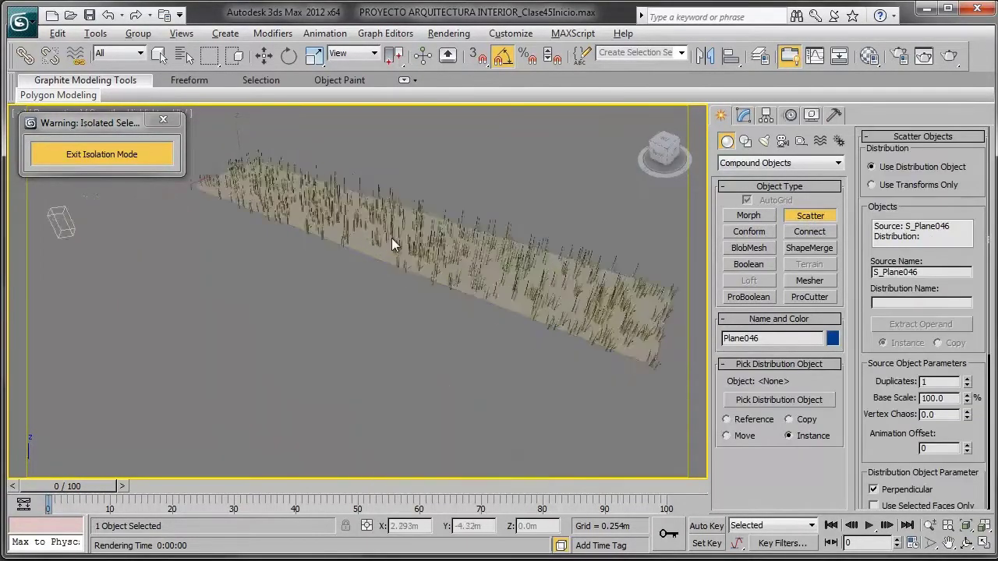
- Leave scatter creation and undo repeatedly until the scattered grass is gone from both strips
{"action": "mouse_move", "coordinate": [391, 238]}
{"action": "middle_mouse_down", "text": "alt"}
{"action": "mouse_move", "coordinate": [461, 269]}
{"action": "mouse_move", "coordinate": [462, 254]}
{"action": "middle_mouse_up", "text": "alt"}
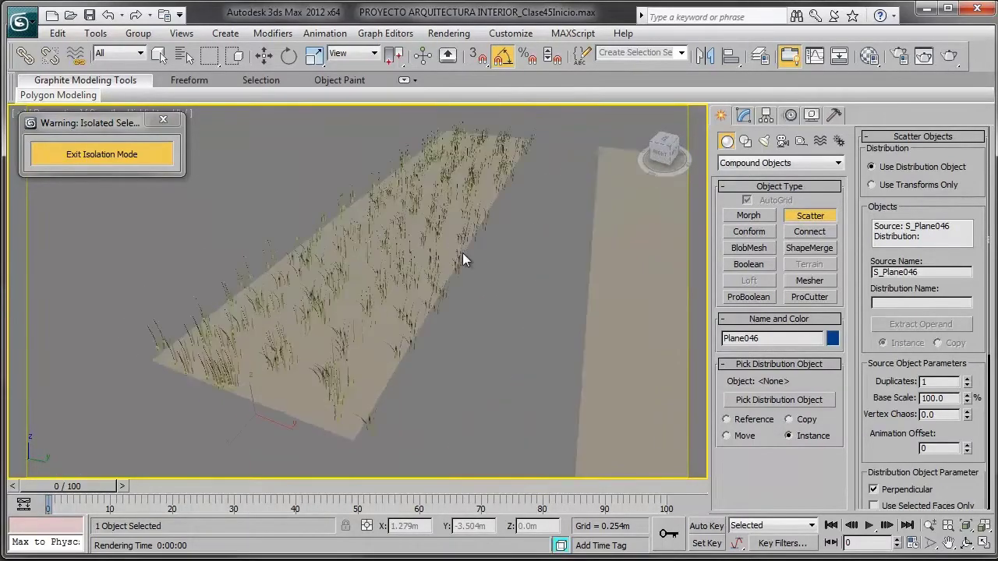
{"action": "left_click", "coordinate": [108, 16]}
{"action": "left_click", "coordinate": [108, 16]}
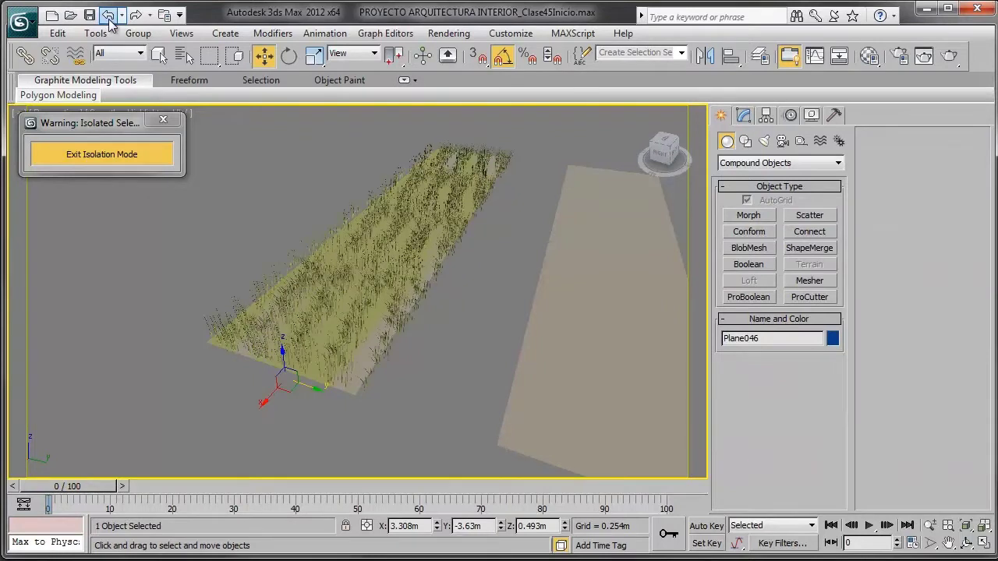
{"action": "left_click", "coordinate": [108, 16]}
{"action": "left_click", "coordinate": [108, 16]}
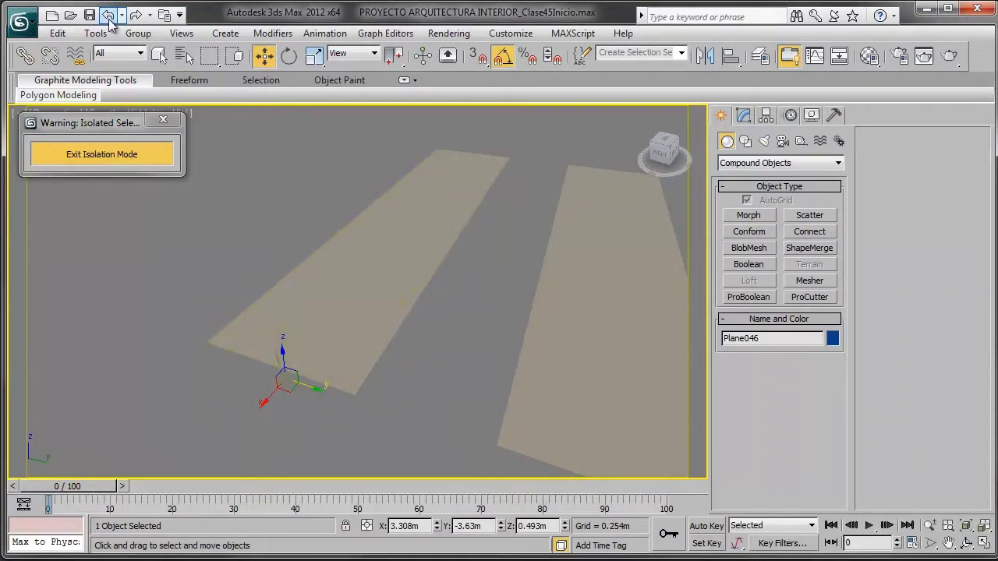
- Clone the grass clump as copy Plane047 beside the original
{"action": "middle_click_drag", "start_coordinate": [208, 368], "coordinate": [272, 357], "text": "alt"}
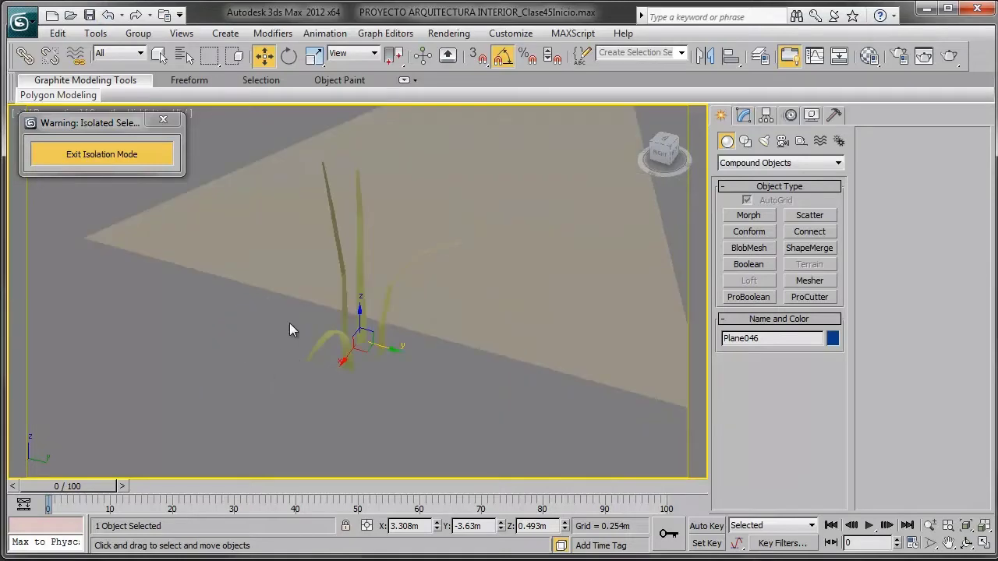
{"action": "middle_click_drag", "start_coordinate": [289, 324], "coordinate": [309, 318], "text": "alt"}
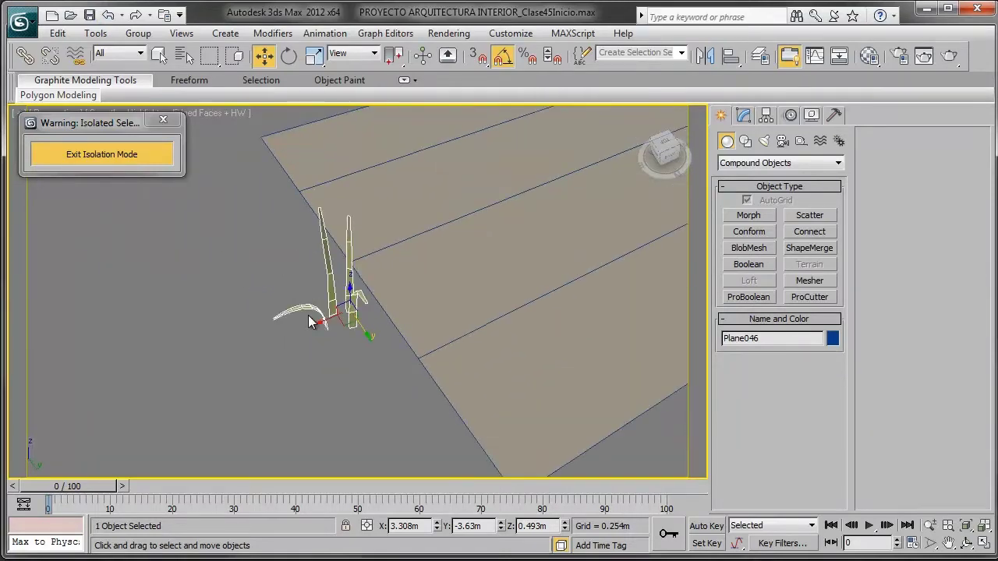
{"action": "left_click_drag", "start_coordinate": [339, 325], "coordinate": [373, 311], "text": "shift"}
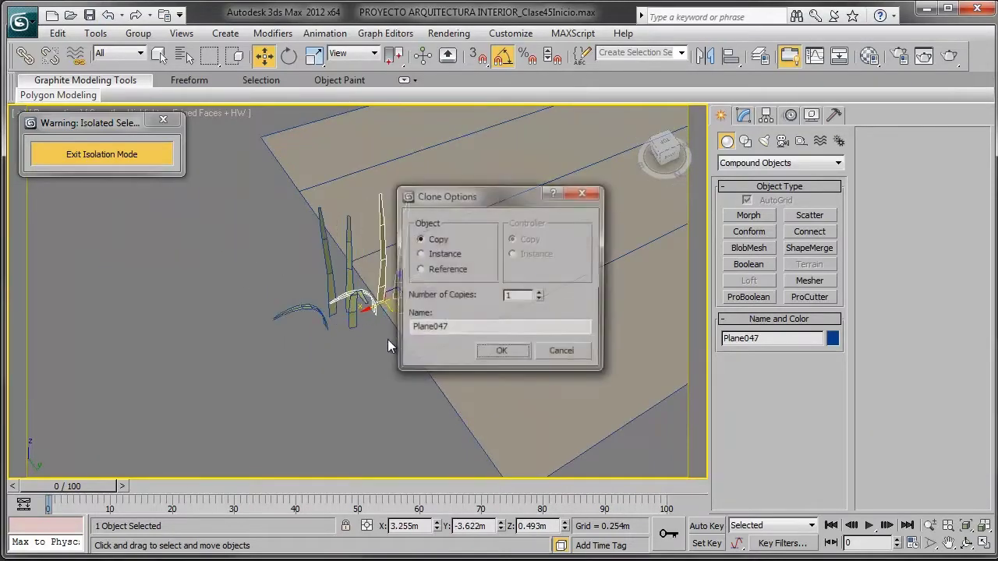
{"action": "left_click", "coordinate": [492, 353]}
- Rotate Plane047, scale it down to about 40%, and add the original to the selection
{"action": "left_click", "coordinate": [288, 57]}
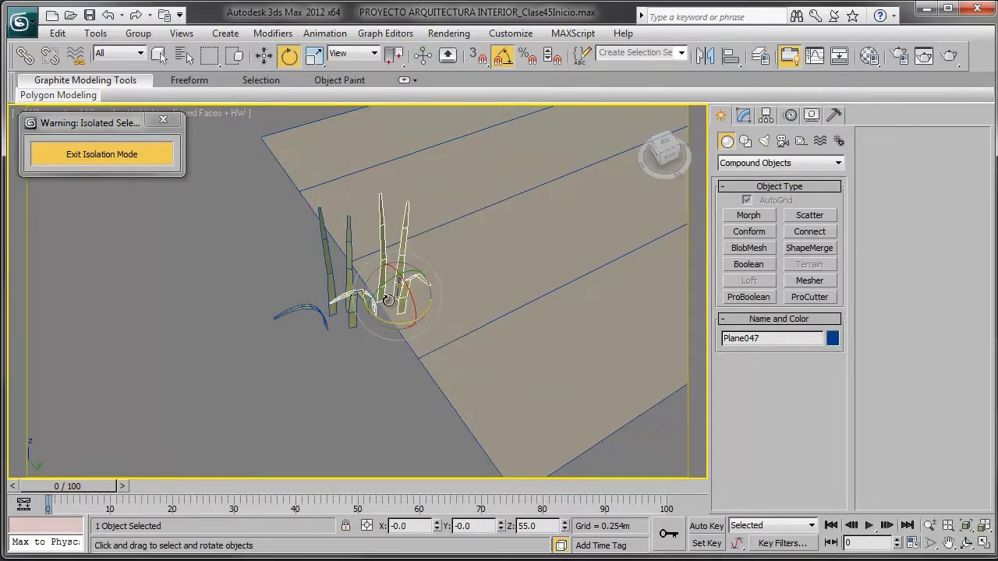
{"action": "left_click_drag", "start_coordinate": [395, 323], "coordinate": [357, 320]}
{"action": "key", "text": "w"}
{"action": "left_click", "coordinate": [314, 55]}
{"action": "middle_click_drag", "start_coordinate": [350, 296], "coordinate": [367, 312], "text": "alt"}
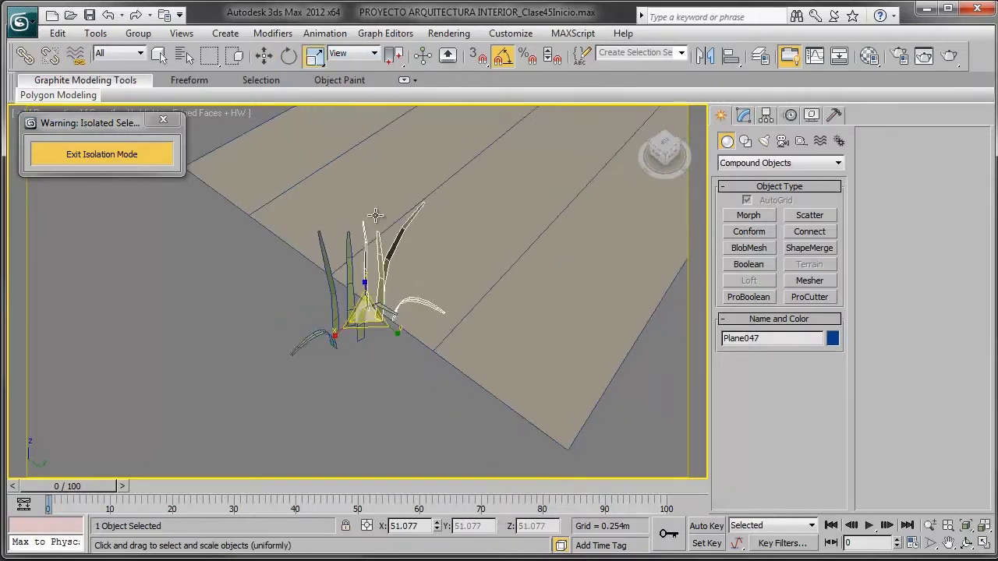
{"action": "left_click_drag", "start_coordinate": [365, 312], "coordinate": [376, 359]}
{"action": "middle_click_drag", "start_coordinate": [376, 358], "coordinate": [333, 272], "text": "alt"}
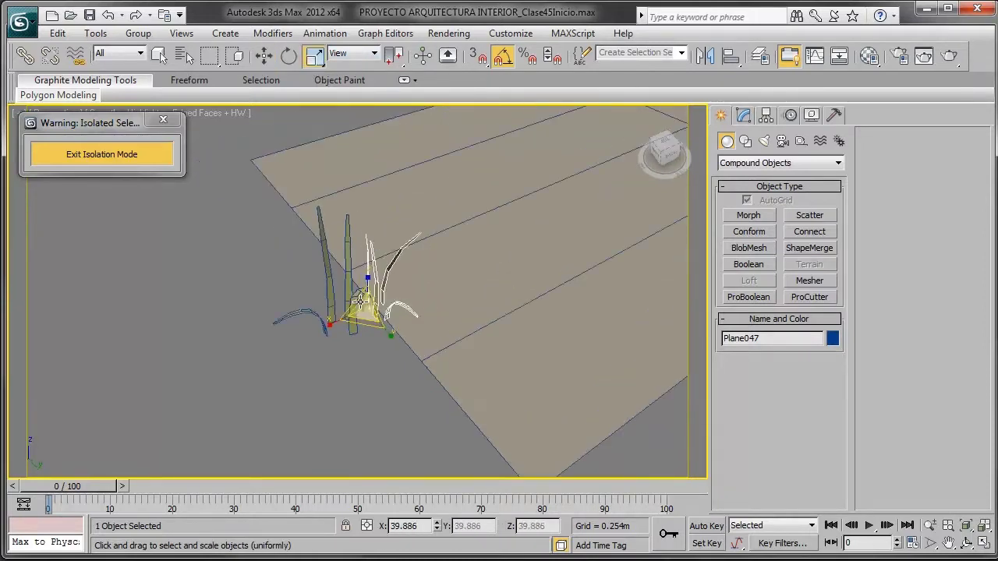
{"action": "left_click", "coordinate": [334, 287], "text": "ctrl"}
- Make rotated copies of the two grass clumps
{"action": "key", "text": "e"}
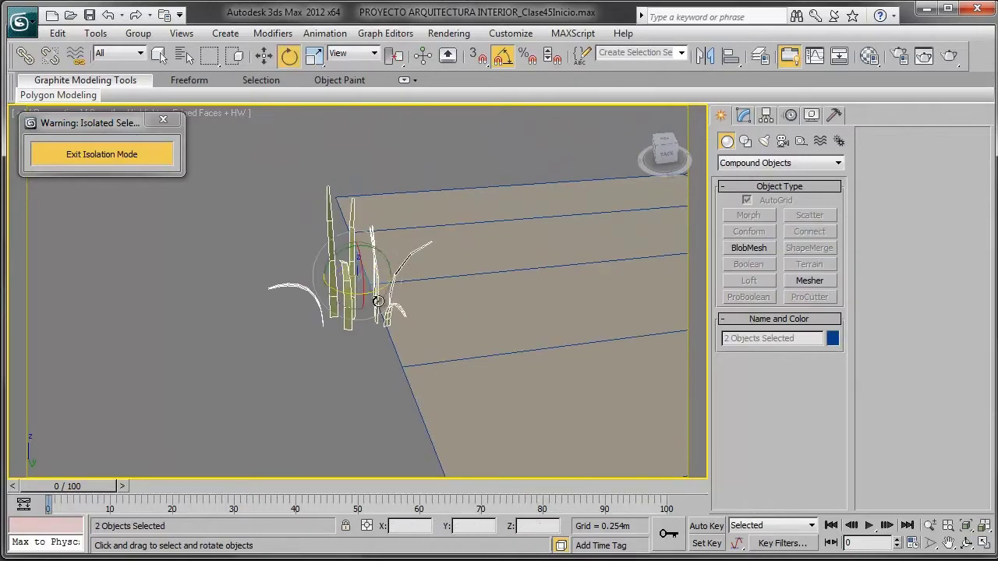
{"action": "middle_click_drag", "start_coordinate": [374, 312], "coordinate": [360, 318], "text": "alt"}
{"action": "left_click_drag", "start_coordinate": [367, 297], "coordinate": [290, 305], "text": "shift"}
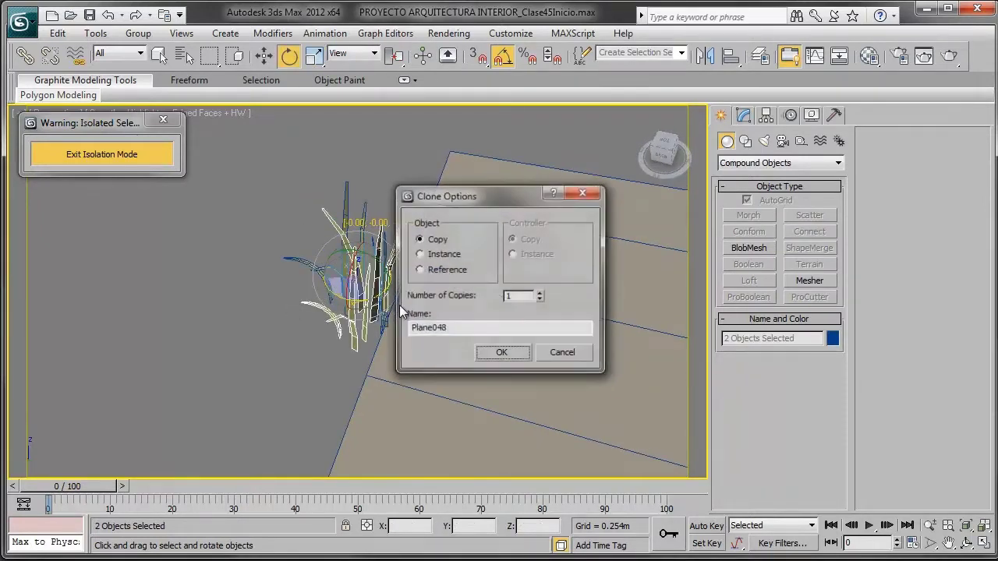
{"action": "left_click", "coordinate": [501, 351]}
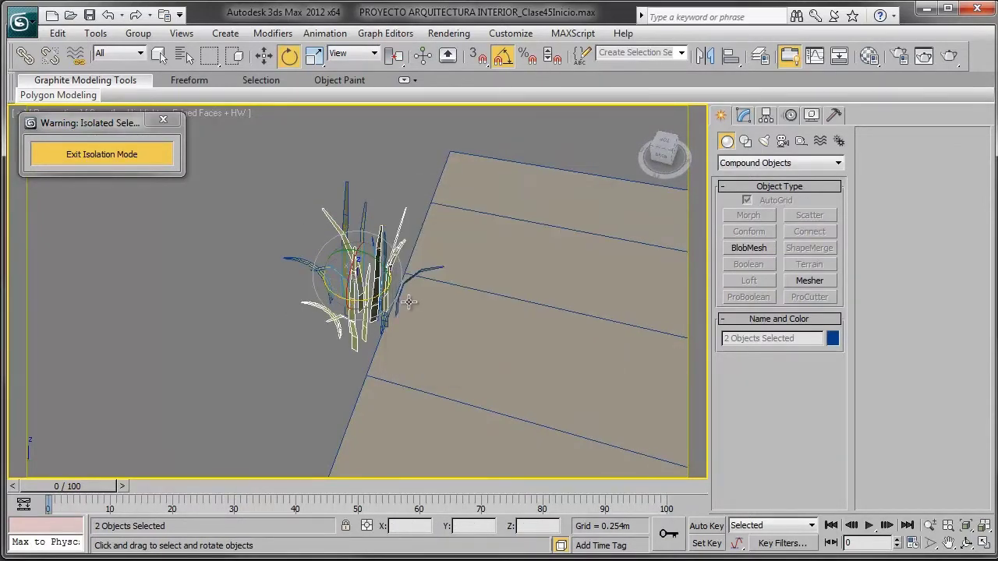
- Copy all four grass clumps down-right along the floor edge
{"action": "mouse_move", "coordinate": [409, 302]}
{"action": "middle_mouse_down"}
{"action": "mouse_move", "coordinate": [330, 208]}
{"action": "mouse_move", "coordinate": [295, 306]}
{"action": "mouse_move", "coordinate": [205, 262]}
{"action": "middle_mouse_up"}
{"action": "left_click", "coordinate": [315, 56]}
{"action": "key", "text": "w"}
{"action": "left_click_drag", "start_coordinate": [395, 150], "coordinate": [257, 265]}
{"action": "middle_click_drag", "start_coordinate": [206, 294], "coordinate": [317, 306], "text": "alt"}
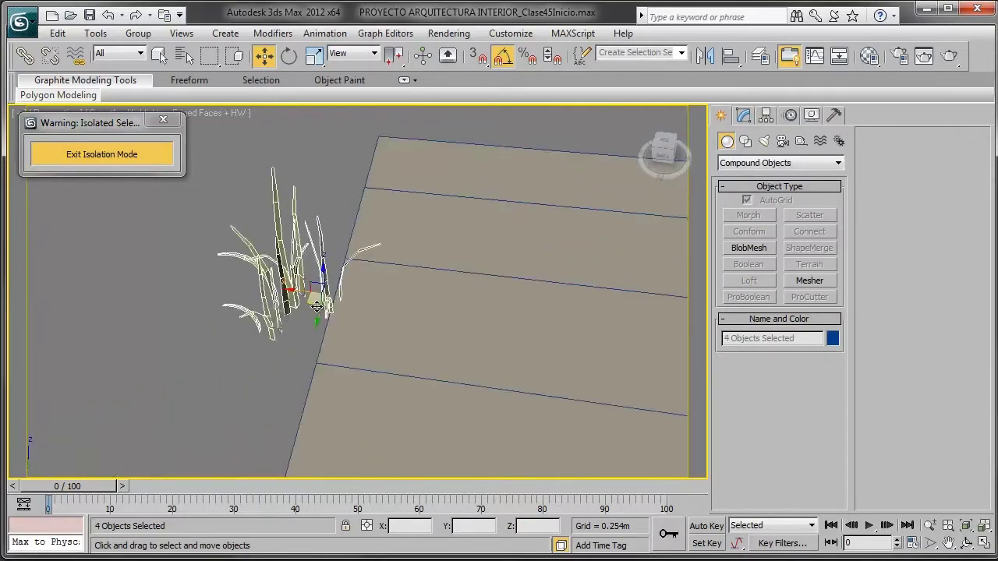
{"action": "left_click_drag", "start_coordinate": [310, 303], "coordinate": [352, 345], "text": "shift"}
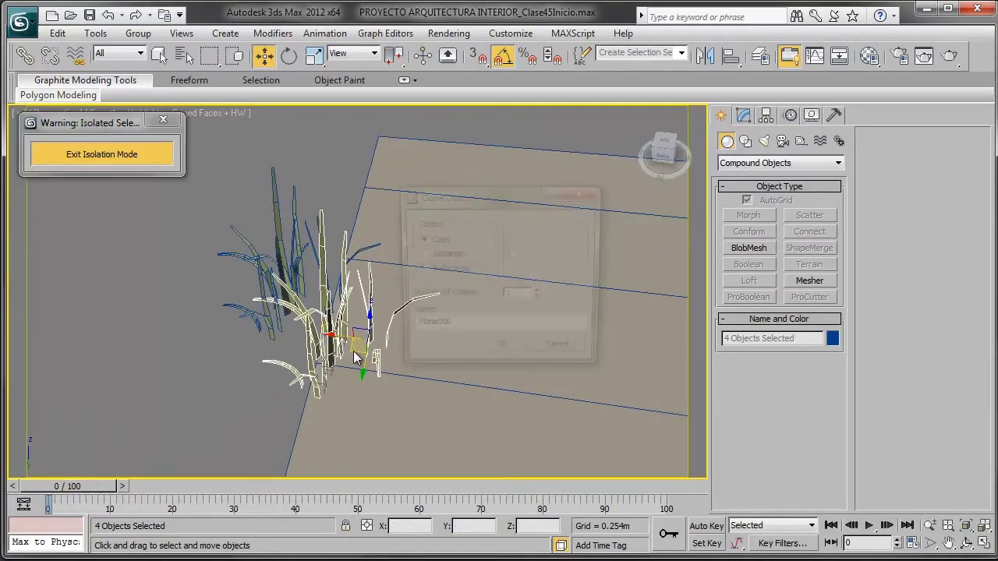
{"action": "left_click", "coordinate": [504, 351]}
- Rotate the new copies and select all eight grass clumps
{"action": "left_click", "coordinate": [289, 56]}
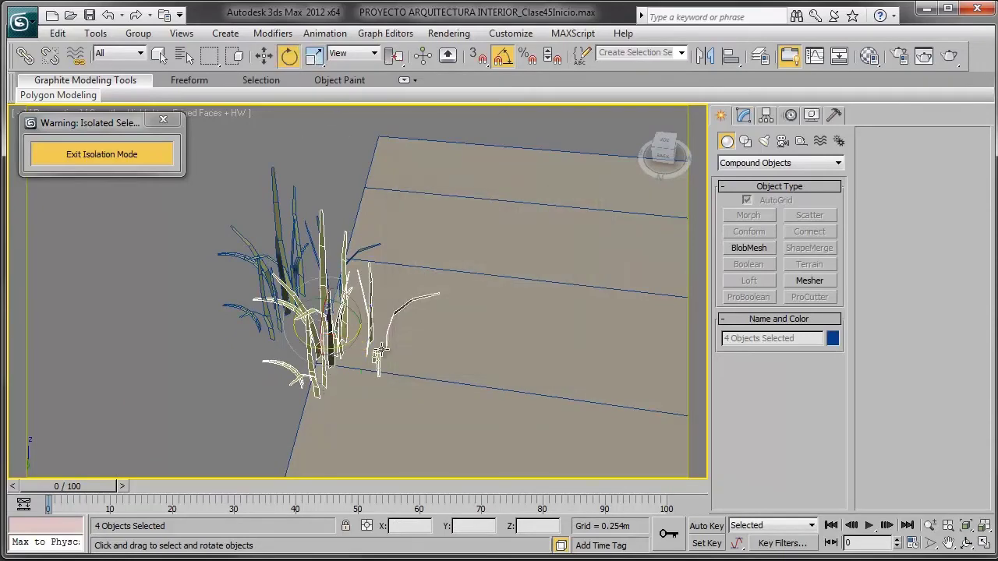
{"action": "left_click_drag", "start_coordinate": [348, 342], "coordinate": [385, 348]}
{"action": "middle_click_drag", "start_coordinate": [385, 349], "coordinate": [304, 284], "text": "alt"}
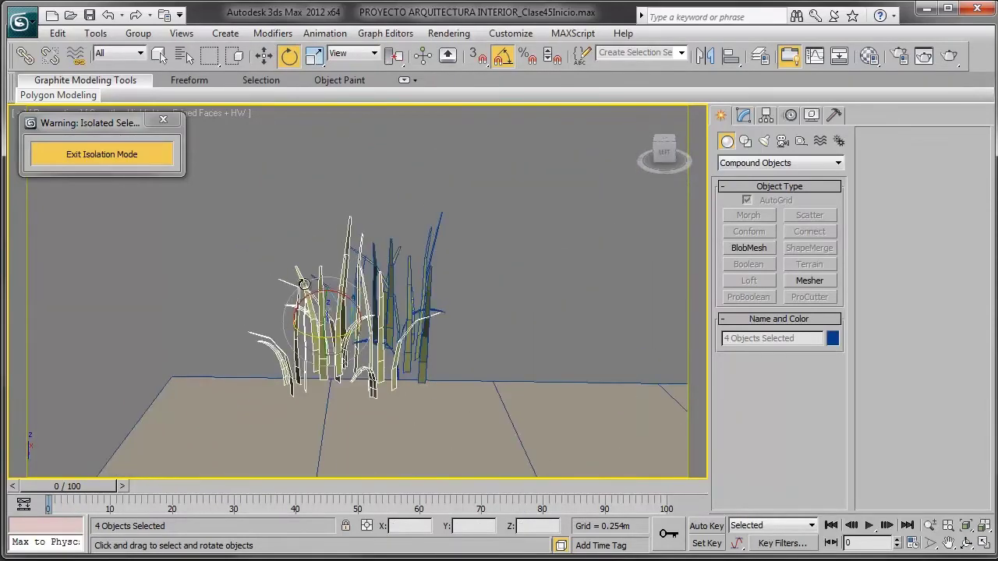
{"action": "left_click_drag", "start_coordinate": [479, 173], "coordinate": [337, 266], "text": "ctrl"}
{"action": "middle_click_drag", "start_coordinate": [250, 349], "coordinate": [410, 315], "text": "alt"}
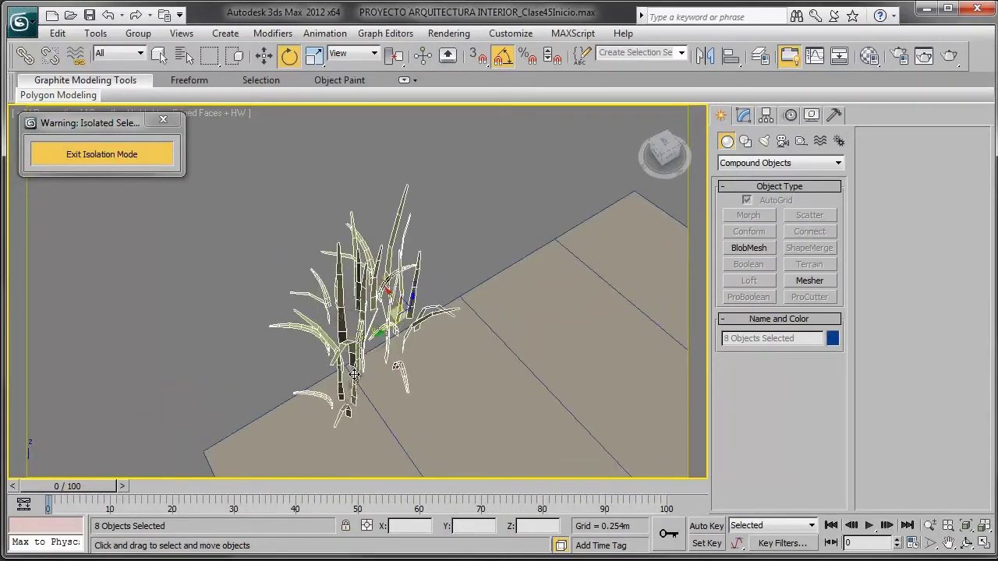
{"action": "key", "text": "w"}
- Clone the eight clumps beside themselves, making a 16-clump bush, and select them
{"action": "left_click_drag", "start_coordinate": [388, 312], "coordinate": [312, 292], "text": "shift"}
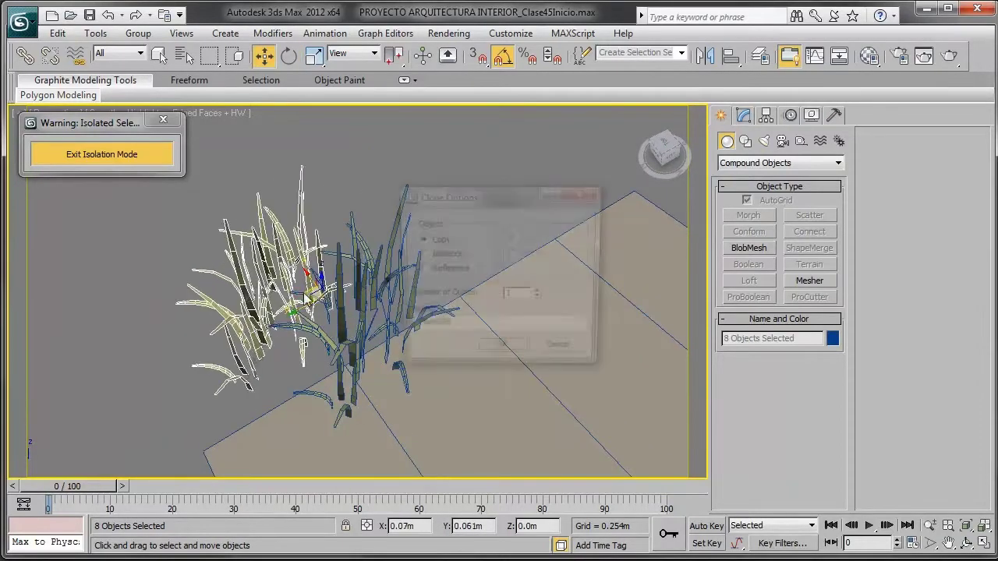
{"action": "left_click", "coordinate": [498, 353]}
{"action": "middle_click_drag", "start_coordinate": [405, 331], "coordinate": [470, 204], "text": "alt"}
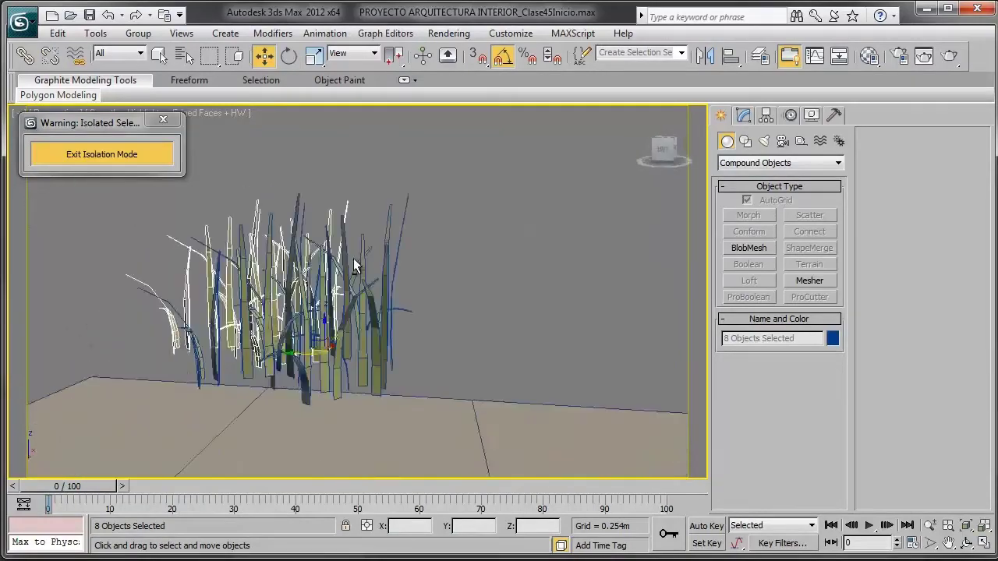
{"action": "left_click_drag", "start_coordinate": [459, 177], "coordinate": [168, 307]}
{"action": "middle_click_drag", "start_coordinate": [167, 307], "coordinate": [365, 363], "text": "alt"}
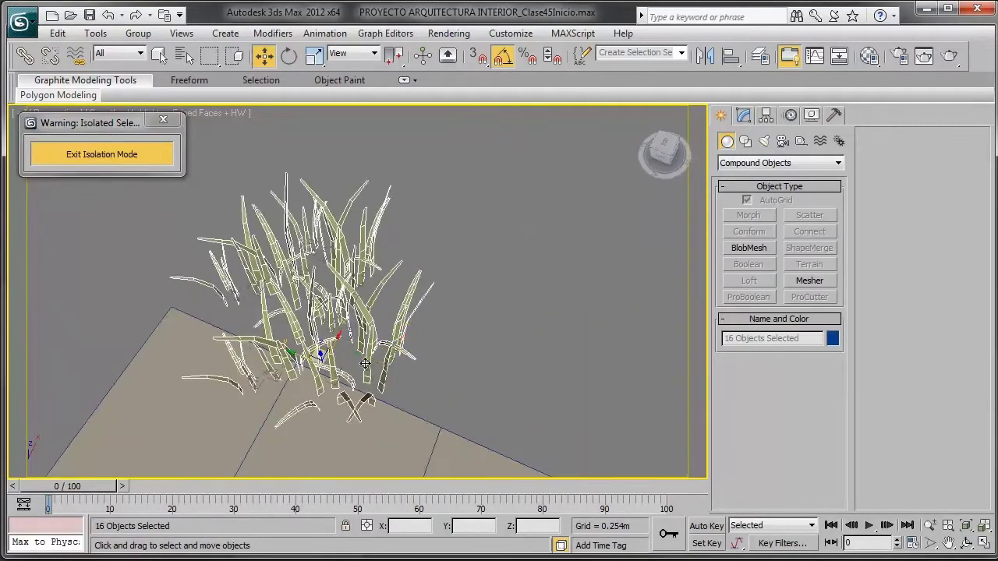
- Clone the two grass clumps and push the copy tight against the originals
{"action": "left_click_drag", "start_coordinate": [298, 355], "coordinate": [505, 438], "text": "shift"}
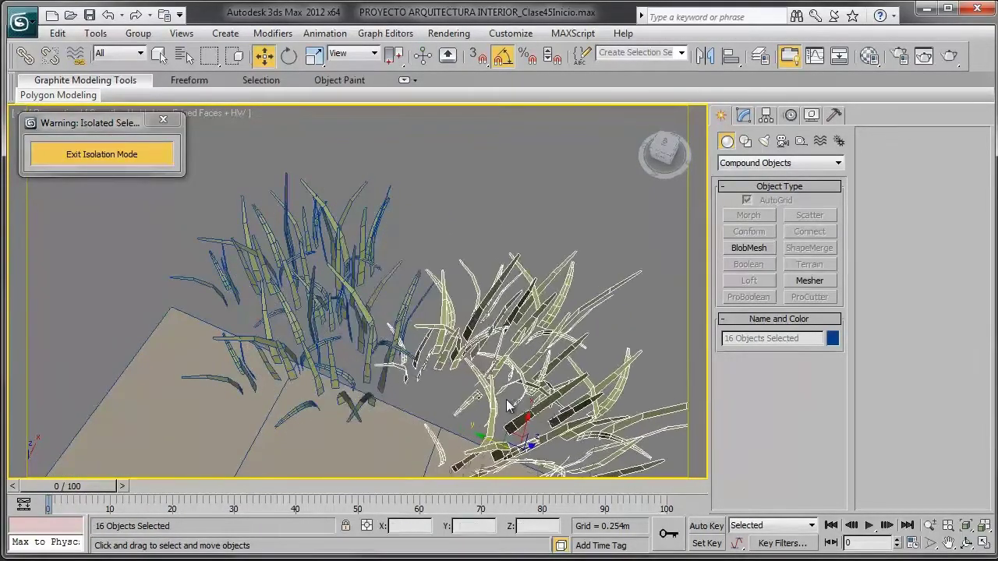
{"action": "left_click", "coordinate": [502, 352]}
{"action": "middle_click_drag", "start_coordinate": [505, 355], "coordinate": [539, 265], "text": "alt"}
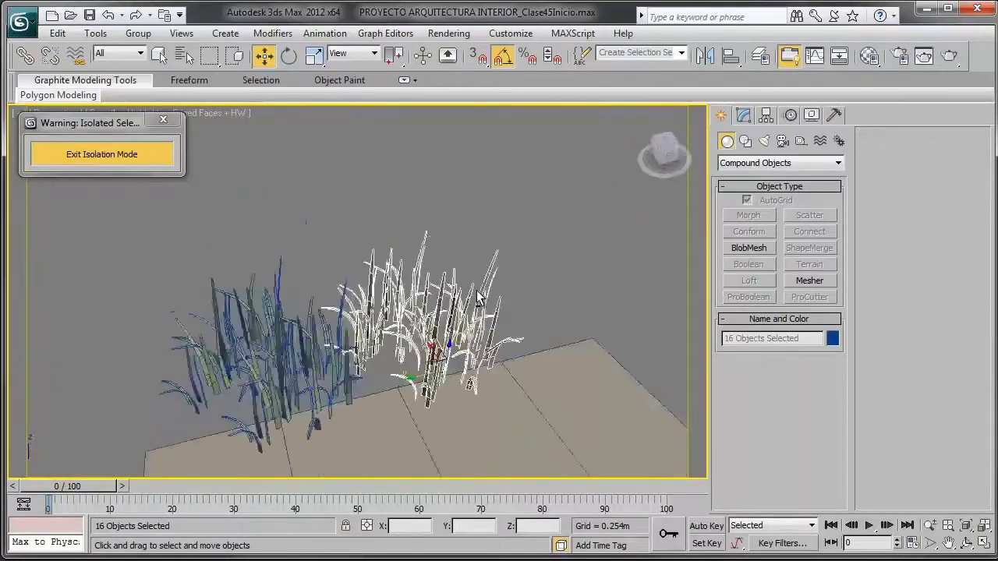
{"action": "left_click_drag", "start_coordinate": [421, 347], "coordinate": [372, 340]}
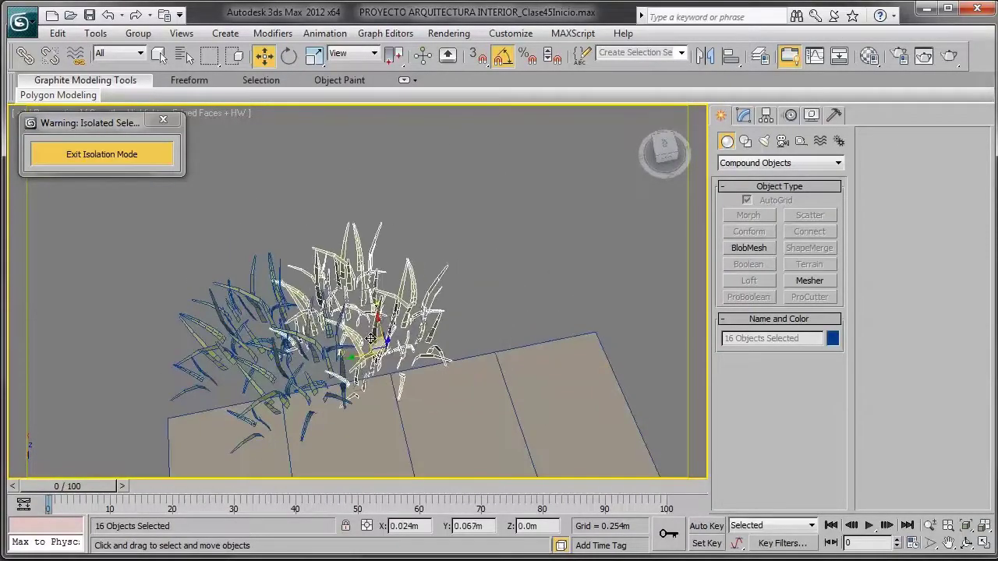
{"action": "mouse_move", "coordinate": [373, 340]}
{"action": "middle_mouse_down", "text": "alt"}
{"action": "mouse_move", "coordinate": [387, 304]}
{"action": "mouse_move", "coordinate": [511, 189]}
{"action": "middle_mouse_up", "text": "alt"}
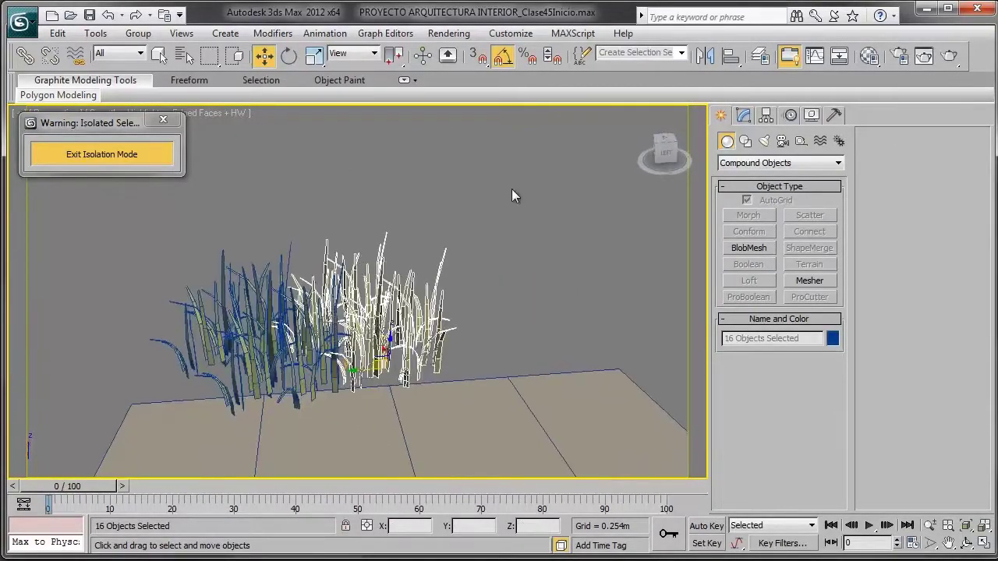
- Select all the grass and clone the whole group once more into the patch
{"action": "left_click_drag", "start_coordinate": [512, 189], "coordinate": [104, 372]}
{"action": "middle_click_drag", "start_coordinate": [283, 376], "coordinate": [288, 347], "text": "alt"}
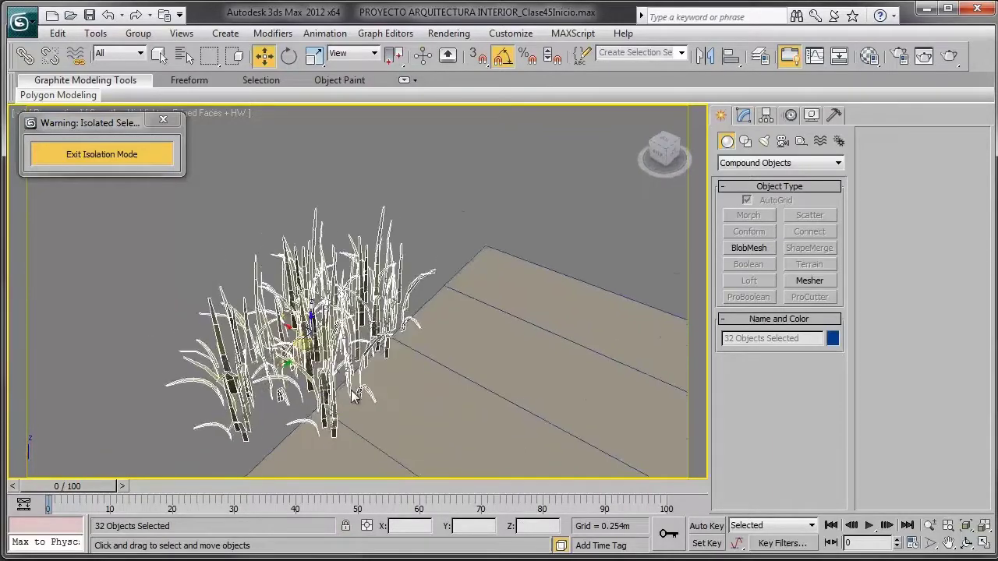
{"action": "left_click_drag", "start_coordinate": [290, 330], "coordinate": [209, 297], "text": "shift"}
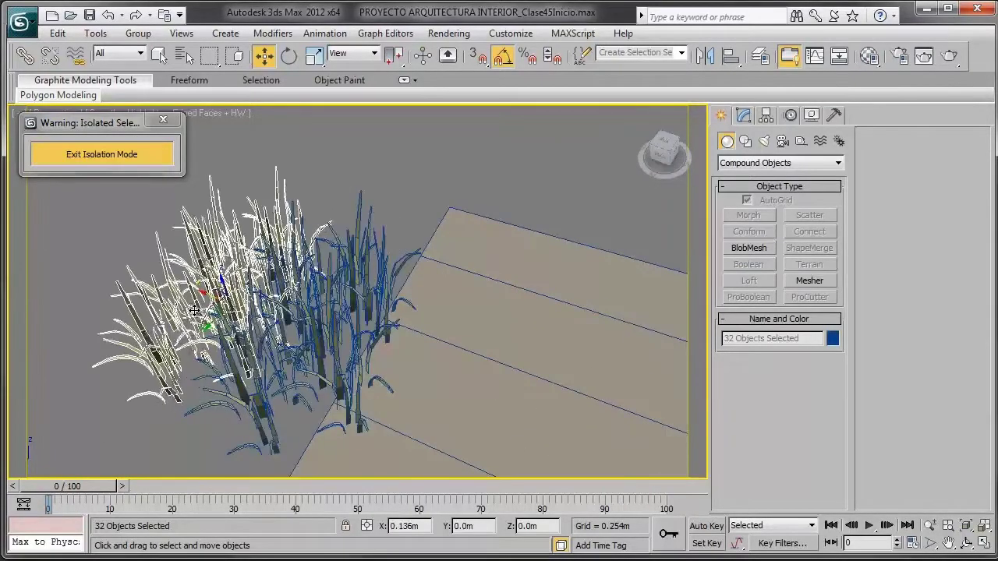
{"action": "key", "text": "Return"}
{"action": "scroll", "coordinate": [399, 354], "scroll_direction": "down", "scroll_amount": 5}
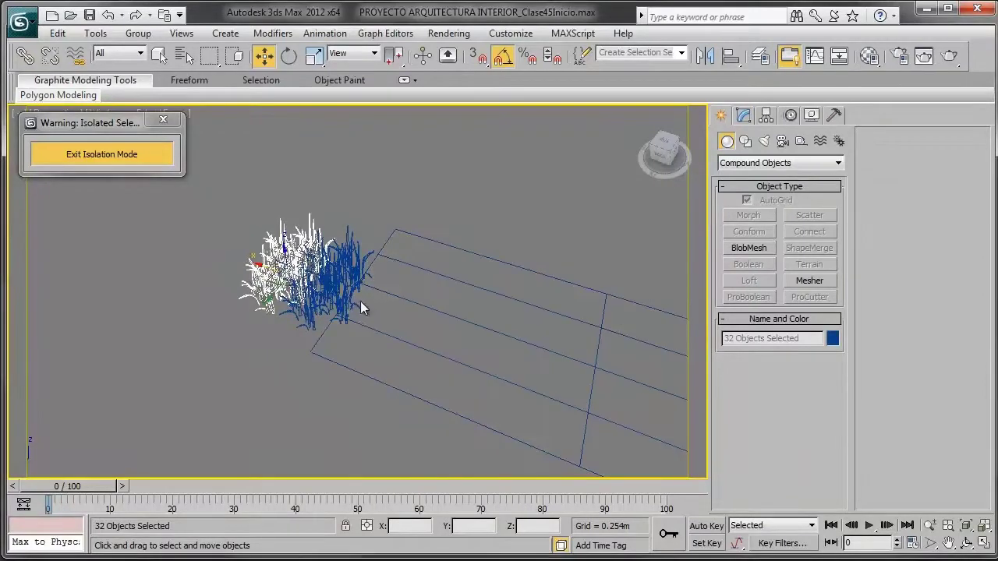
{"action": "middle_click_drag", "start_coordinate": [361, 301], "coordinate": [455, 305]}
{"action": "scroll", "coordinate": [455, 306], "scroll_direction": "up", "scroll_amount": 3}
{"action": "scroll", "coordinate": [384, 337], "scroll_direction": "up", "scroll_amount": 3}
{"action": "mouse_move", "coordinate": [361, 262]}
{"action": "middle_mouse_down"}
{"action": "mouse_move", "coordinate": [384, 338]}
{"action": "mouse_move", "coordinate": [424, 247]}
{"action": "mouse_move", "coordinate": [343, 261]}
{"action": "mouse_move", "coordinate": [260, 248]}
{"action": "middle_mouse_up"}
{"action": "scroll", "coordinate": [260, 248], "scroll_direction": "down", "scroll_amount": 3}
{"action": "middle_click_drag", "start_coordinate": [323, 245], "coordinate": [421, 206], "text": "alt"}
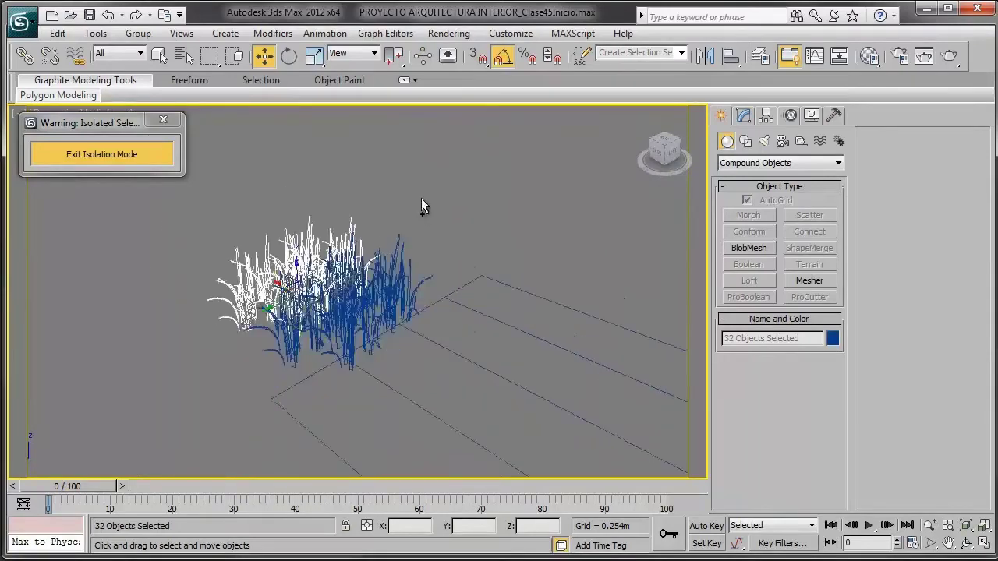
- Select all 64 grass clumps and switch the viewport to shaded display
{"action": "left_click_drag", "start_coordinate": [421, 206], "coordinate": [163, 313]}
{"action": "middle_click_drag", "start_coordinate": [163, 313], "coordinate": [320, 289], "text": "alt"}
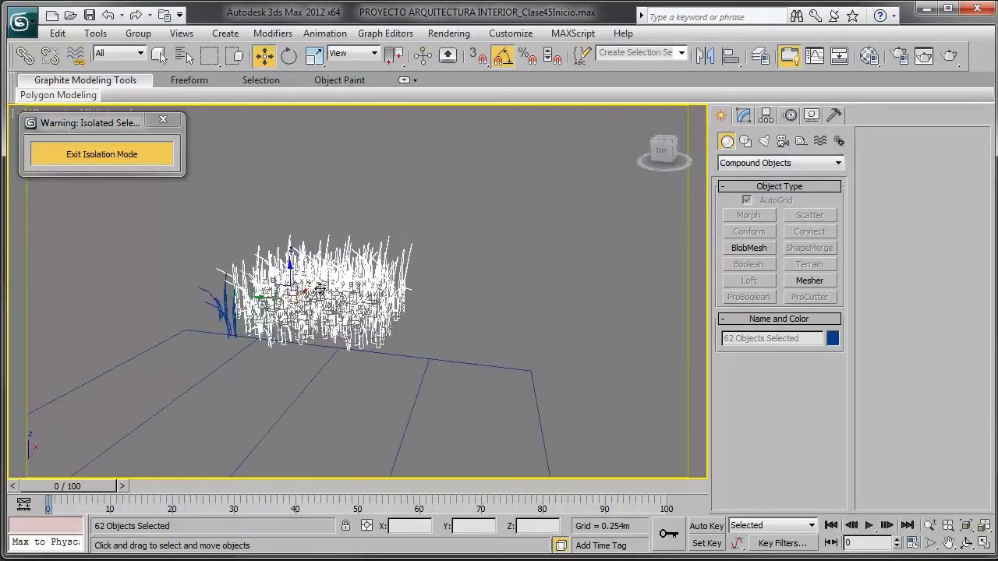
{"action": "left_click", "coordinate": [215, 308], "text": "ctrl"}
{"action": "middle_click_drag", "start_coordinate": [194, 312], "coordinate": [341, 328], "text": "alt"}
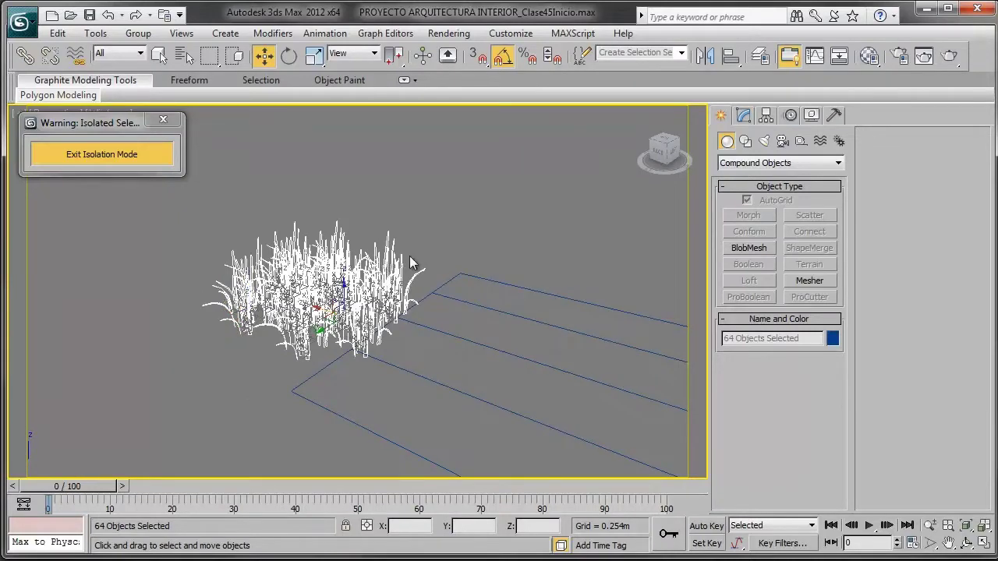
{"action": "key", "text": "F3"}
- Show edged faces and scale the grass patch down slightly
{"action": "key", "text": "F4"}
{"action": "scroll", "coordinate": [373, 277], "scroll_direction": "up", "scroll_amount": 2}
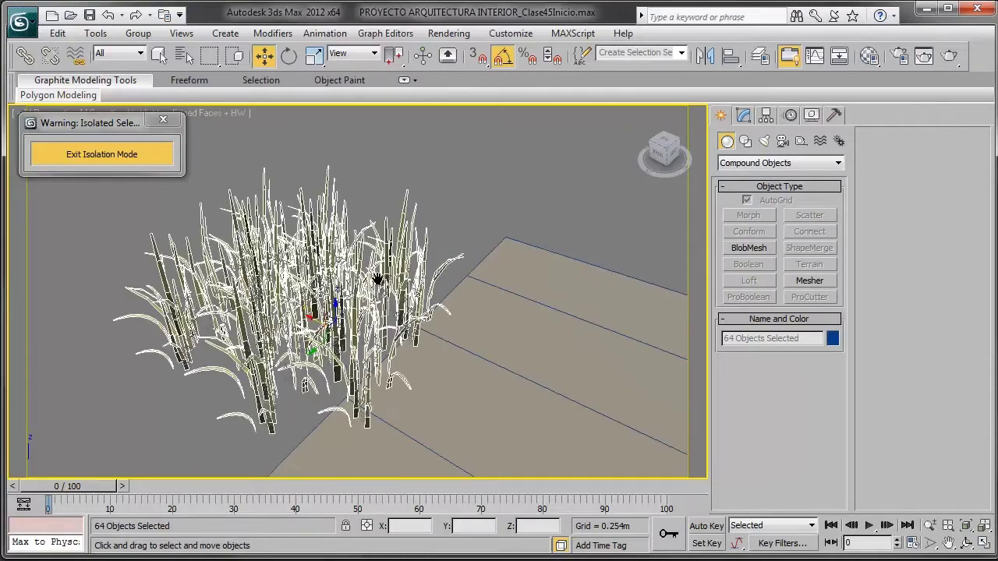
{"action": "scroll", "coordinate": [371, 265], "scroll_direction": "up", "scroll_amount": 2}
{"action": "scroll", "coordinate": [370, 253], "scroll_direction": "up", "scroll_amount": 2}
{"action": "scroll", "coordinate": [369, 237], "scroll_direction": "up", "scroll_amount": 2}
{"action": "mouse_move", "coordinate": [369, 238]}
{"action": "middle_mouse_down", "text": "alt"}
{"action": "mouse_move", "coordinate": [351, 142]}
{"action": "mouse_move", "coordinate": [374, 156]}
{"action": "middle_mouse_up", "text": "alt"}
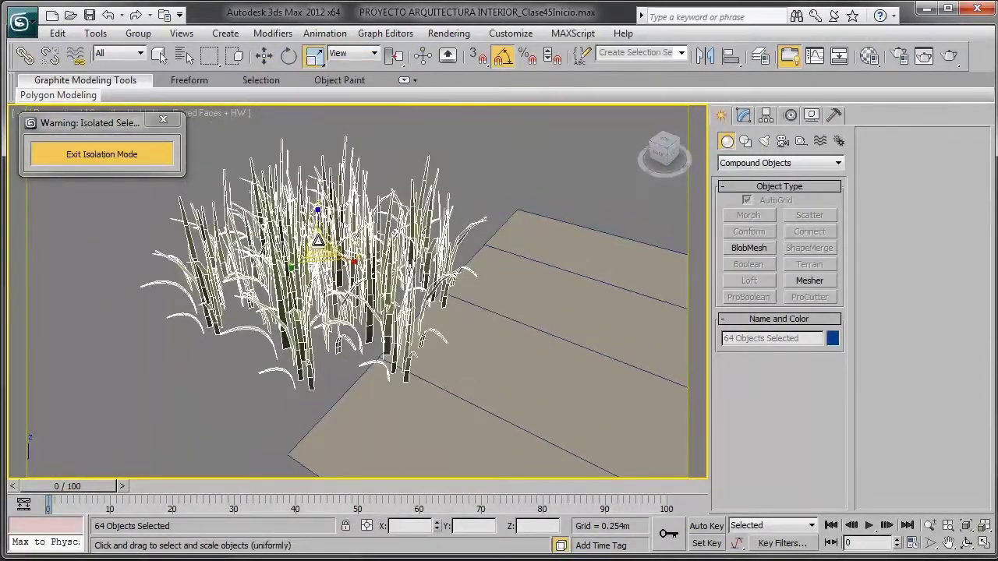
{"action": "left_click_drag", "start_coordinate": [317, 240], "coordinate": [351, 260]}
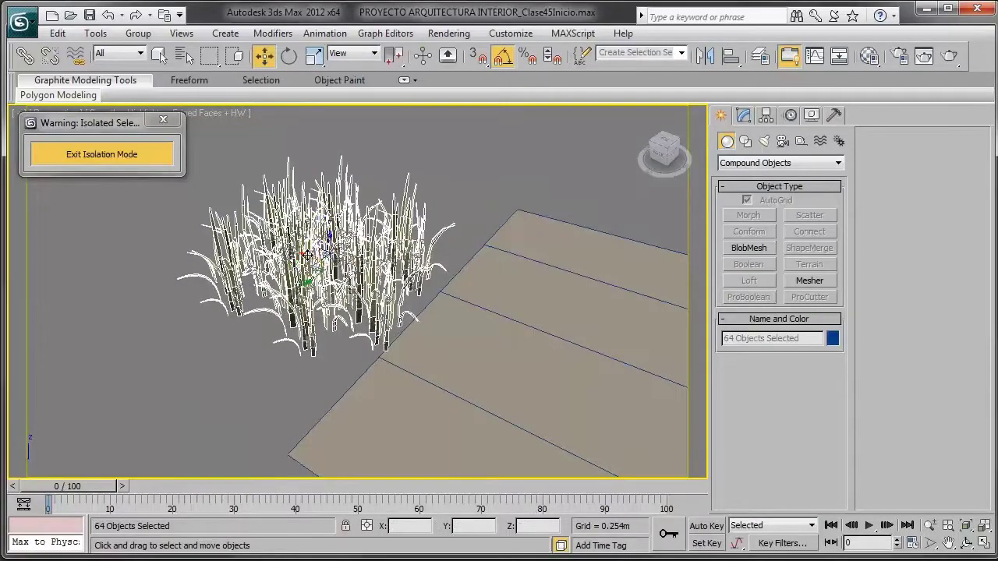
- Move the grass patch across the floor, then position it in Top view near the floor's edge
{"action": "middle_click_drag", "start_coordinate": [301, 180], "coordinate": [267, 244], "text": "alt"}
{"action": "left_click_drag", "start_coordinate": [230, 274], "coordinate": [271, 294]}
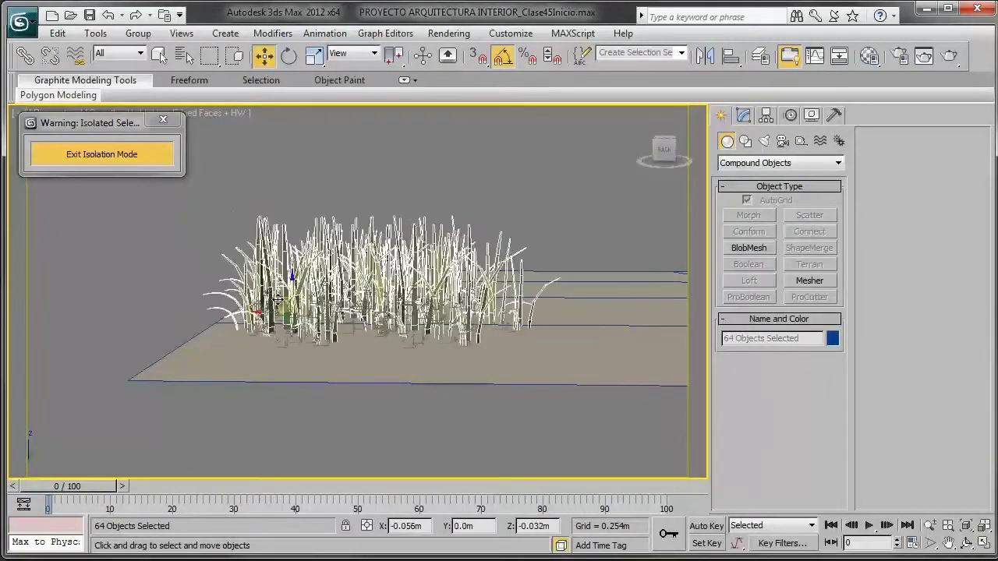
{"action": "mouse_move", "coordinate": [271, 294]}
{"action": "middle_mouse_down", "text": "alt"}
{"action": "mouse_move", "coordinate": [209, 298]}
{"action": "mouse_move", "coordinate": [289, 322]}
{"action": "middle_mouse_up", "text": "alt"}
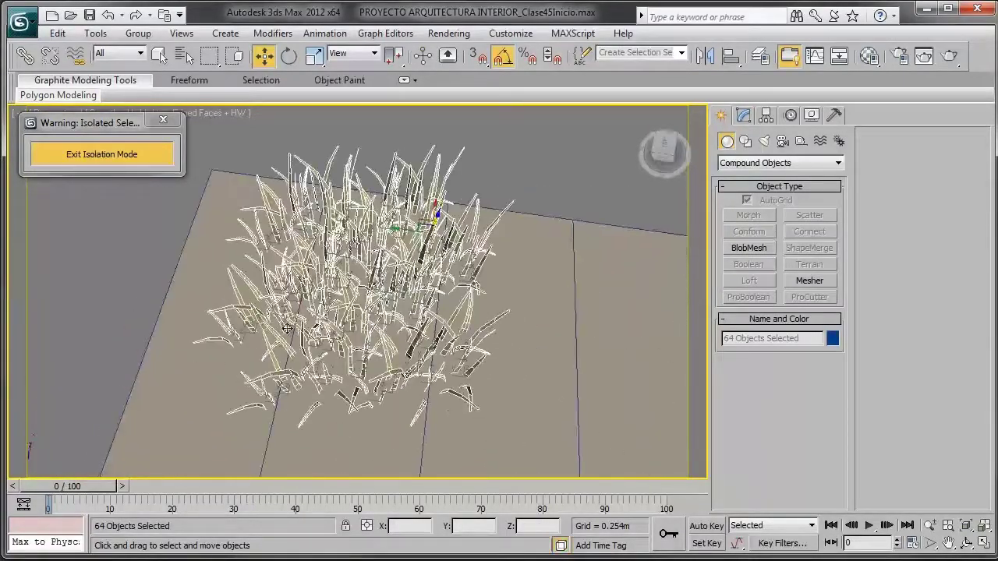
{"action": "scroll", "coordinate": [290, 322], "scroll_direction": "down", "scroll_amount": 3}
{"action": "key", "text": "t"}
{"action": "key", "text": "z"}
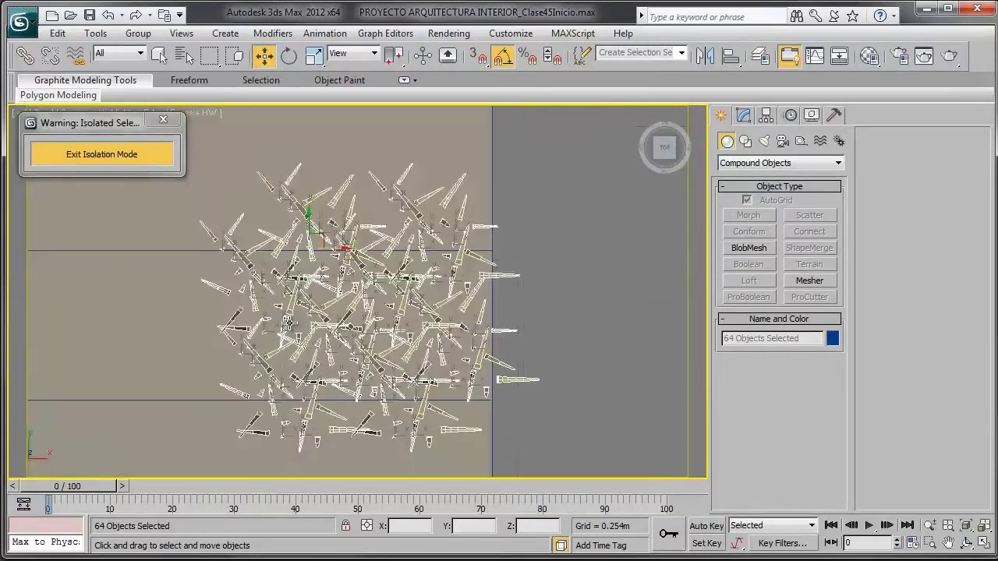
{"action": "key", "text": "shift+z"}
{"action": "key", "text": "z"}
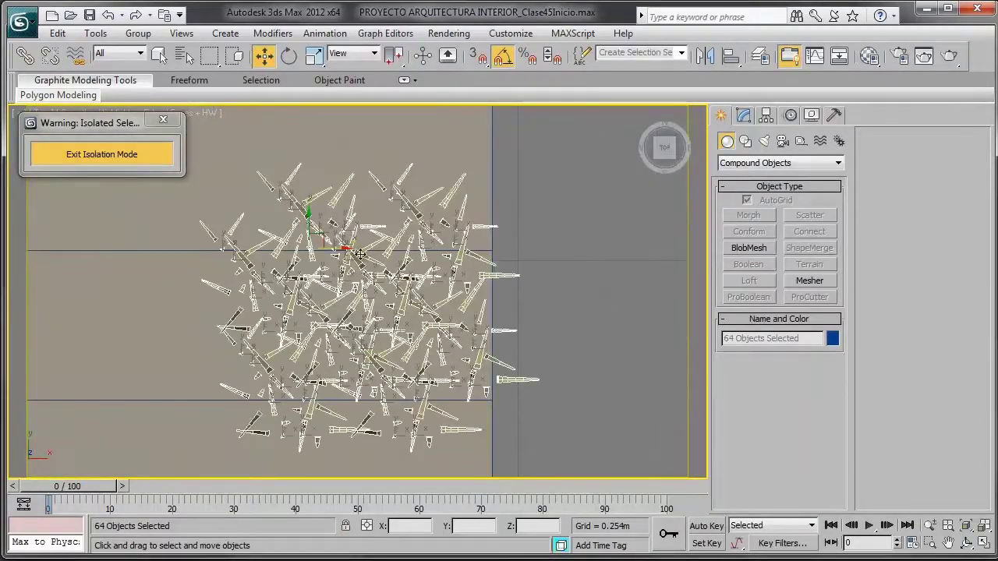
{"action": "left_click_drag", "start_coordinate": [329, 234], "coordinate": [319, 197]}
- Move the grass patch up to the floor's edge
{"action": "scroll", "coordinate": [382, 265], "scroll_direction": "down", "scroll_amount": 5}
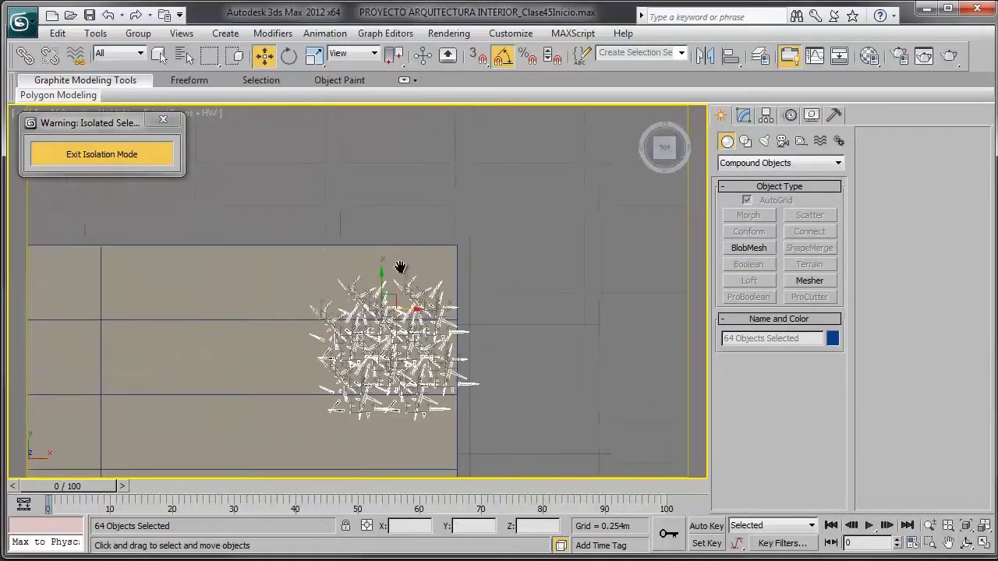
{"action": "scroll", "coordinate": [405, 302], "scroll_direction": "up", "scroll_amount": 2}
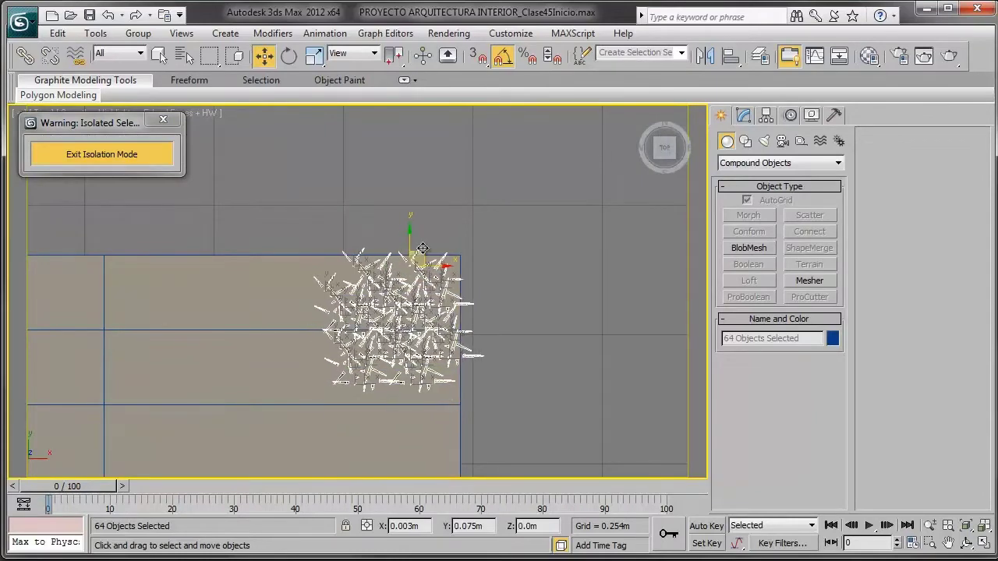
{"action": "left_click_drag", "start_coordinate": [420, 287], "coordinate": [422, 258]}
{"action": "scroll", "coordinate": [405, 268], "scroll_direction": "down", "scroll_amount": 3}
{"action": "scroll", "coordinate": [344, 215], "scroll_direction": "up", "scroll_amount": 2}
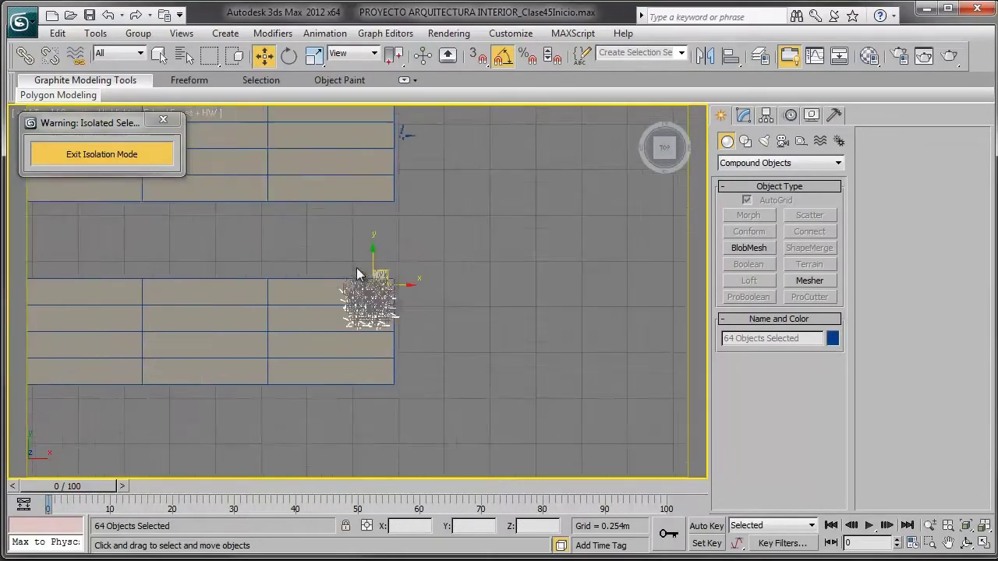
{"action": "scroll", "coordinate": [375, 281], "scroll_direction": "up", "scroll_amount": 2}
{"action": "scroll", "coordinate": [396, 230], "scroll_direction": "up", "scroll_amount": 1}
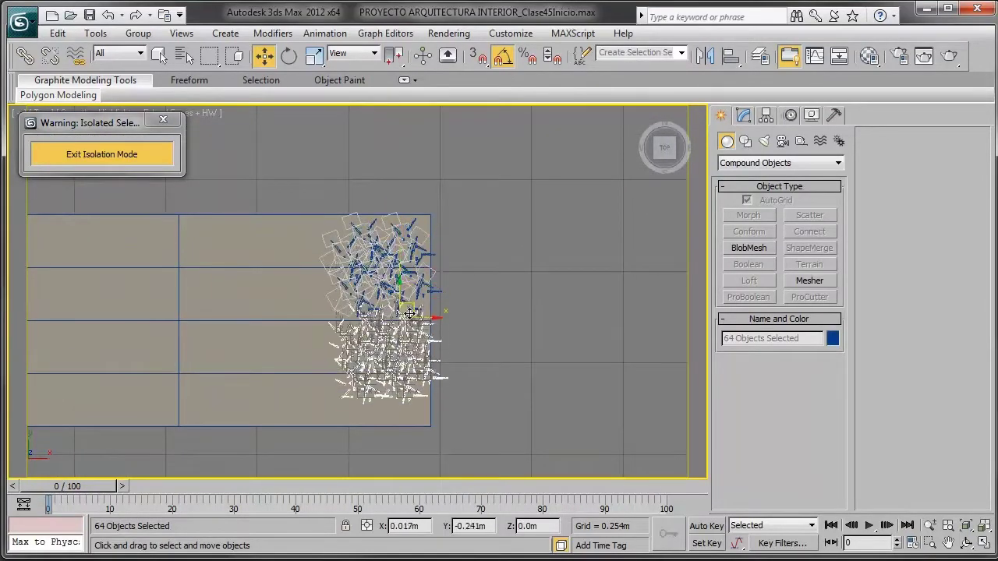
- Create an instanced copy of the patch below the original and rotate it into place
{"action": "left_click_drag", "start_coordinate": [405, 222], "coordinate": [407, 316], "text": "shift"}
{"action": "left_click", "coordinate": [437, 255]}
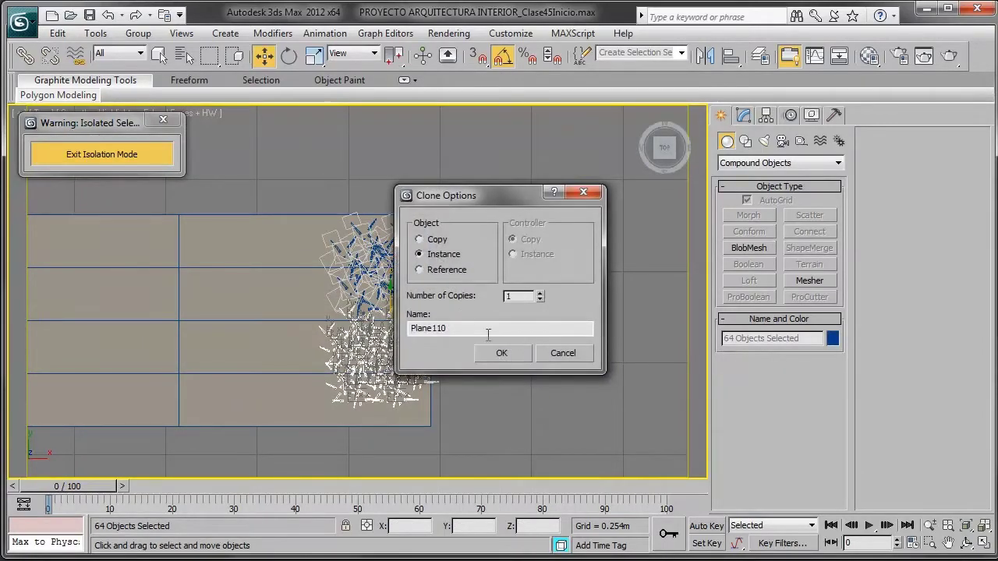
{"action": "left_click", "coordinate": [501, 353]}
{"action": "key", "text": "e"}
{"action": "left_click_drag", "start_coordinate": [393, 326], "coordinate": [452, 359]}
{"action": "key", "text": "w"}
{"action": "scroll", "coordinate": [411, 337], "scroll_direction": "up", "scroll_amount": 2}
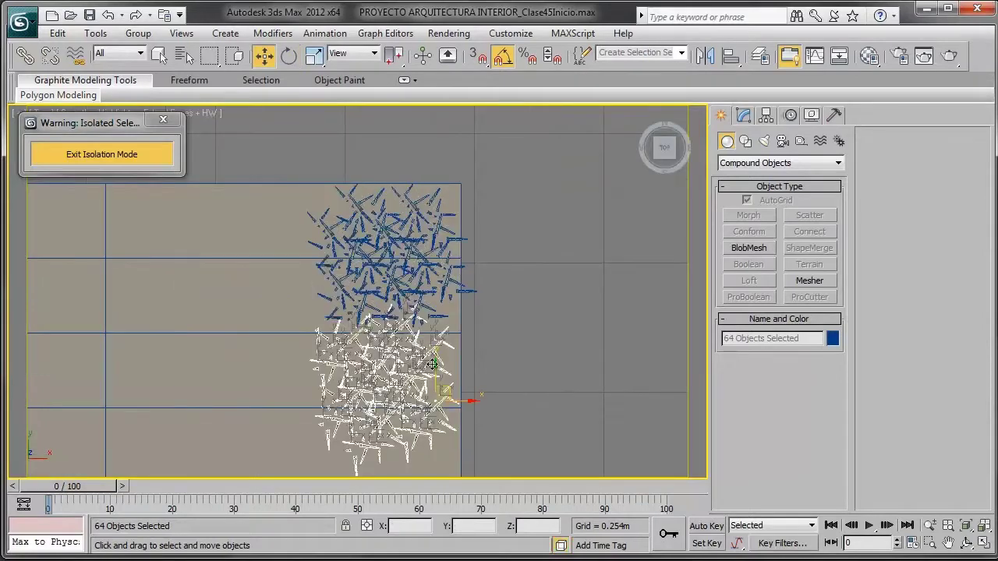
{"action": "middle_click_drag", "start_coordinate": [413, 335], "coordinate": [424, 284]}
{"action": "left_click_drag", "start_coordinate": [433, 295], "coordinate": [441, 325]}
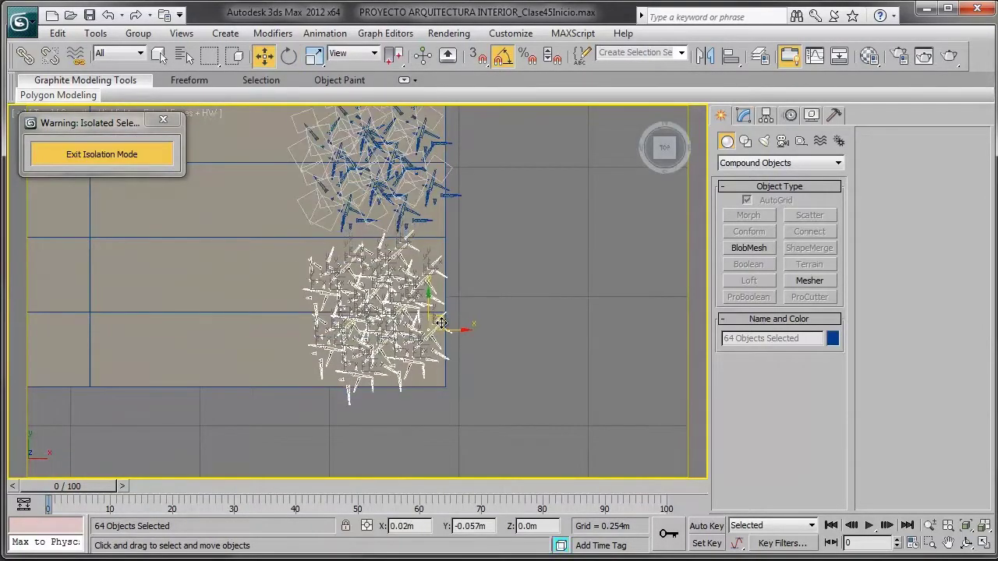
- Restore the selection of 24 grass clumps and pull an offset instanced copy beside them
{"action": "left_click_drag", "start_coordinate": [444, 238], "coordinate": [340, 291]}
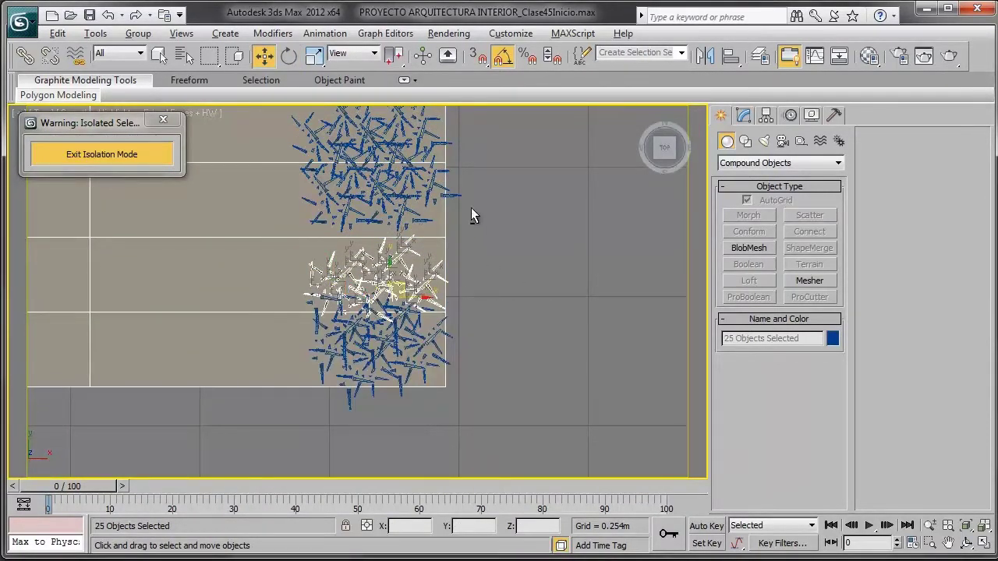
{"action": "left_click", "coordinate": [403, 250], "text": "alt"}
{"action": "left_click_drag", "start_coordinate": [411, 242], "coordinate": [418, 239], "text": "shift"}
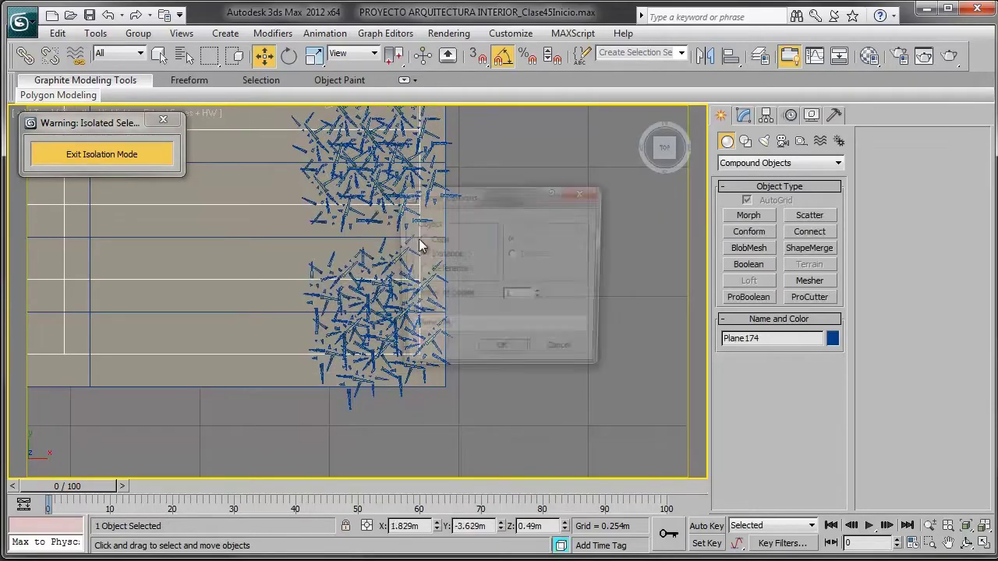
{"action": "left_click", "coordinate": [563, 352]}
{"action": "key", "text": "ctrl+z"}
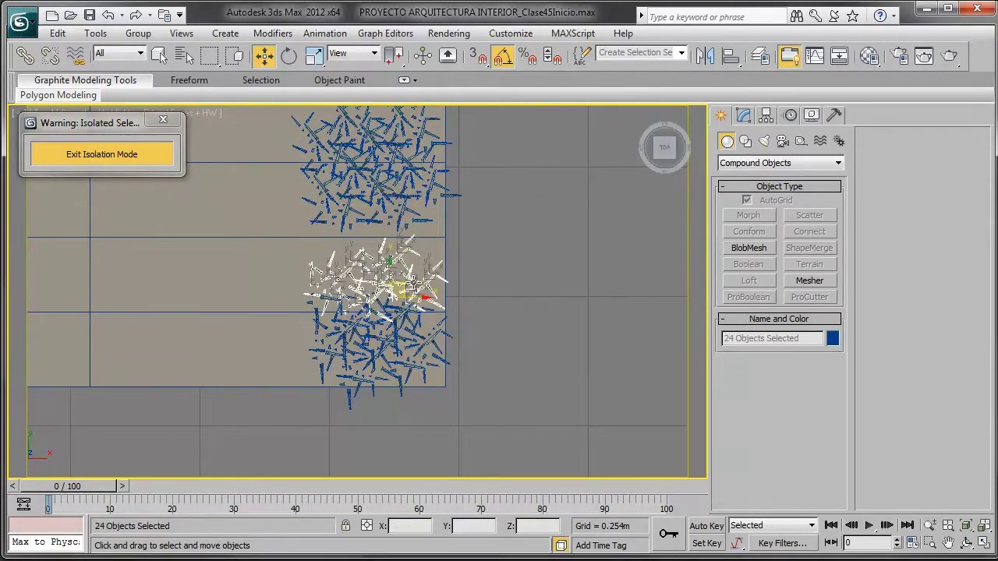
{"action": "left_click_drag", "start_coordinate": [403, 285], "coordinate": [383, 234], "text": "shift"}
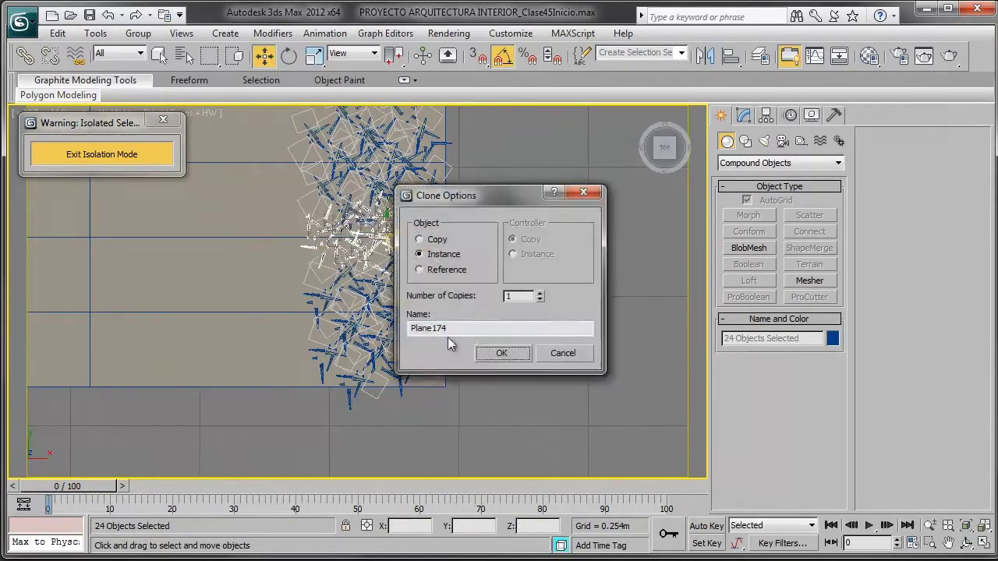
{"action": "left_click", "coordinate": [500, 353]}
{"action": "scroll", "coordinate": [446, 204], "scroll_direction": "down", "scroll_amount": 3}
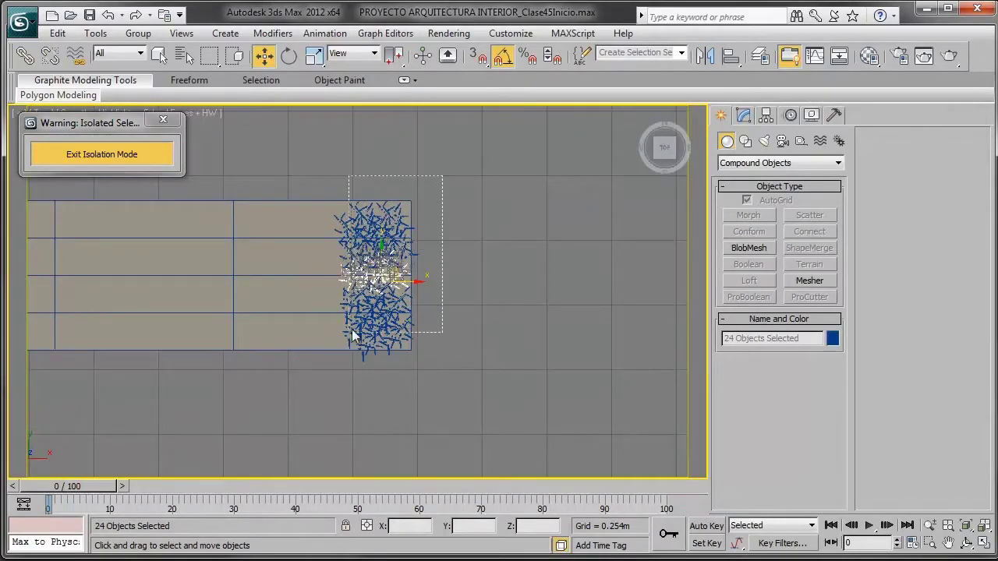
- Select all the grass and set transforms to Use Selection Center
{"action": "key", "text": "ctrl+a"}
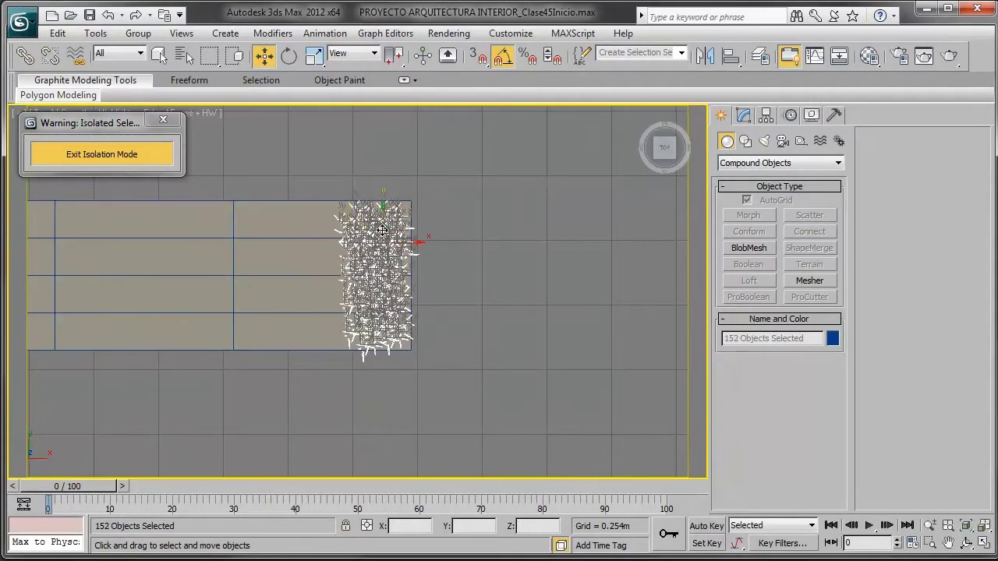
{"action": "middle_click_drag", "start_coordinate": [347, 160], "coordinate": [389, 168]}
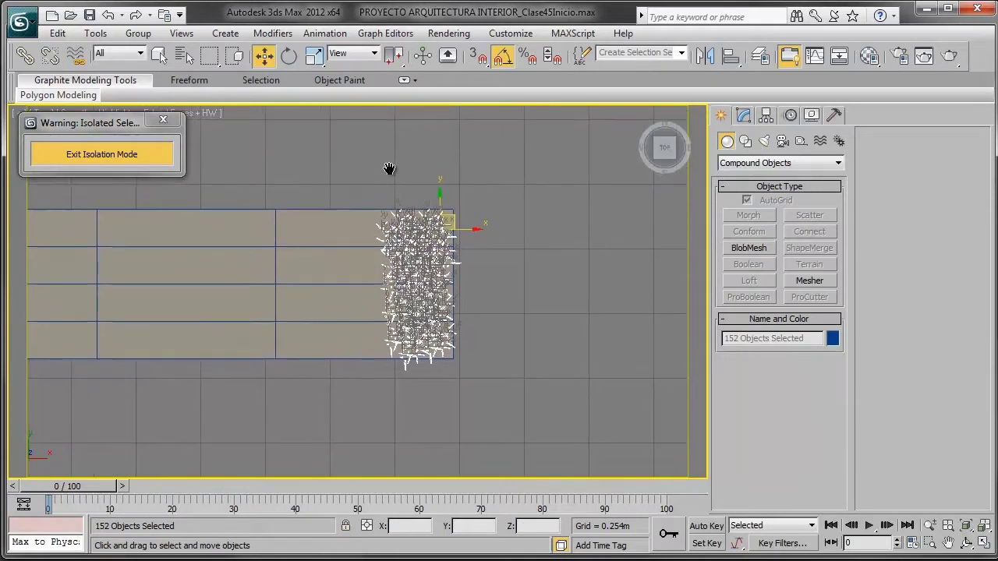
{"action": "left_click_drag", "start_coordinate": [393, 68], "coordinate": [392, 95]}
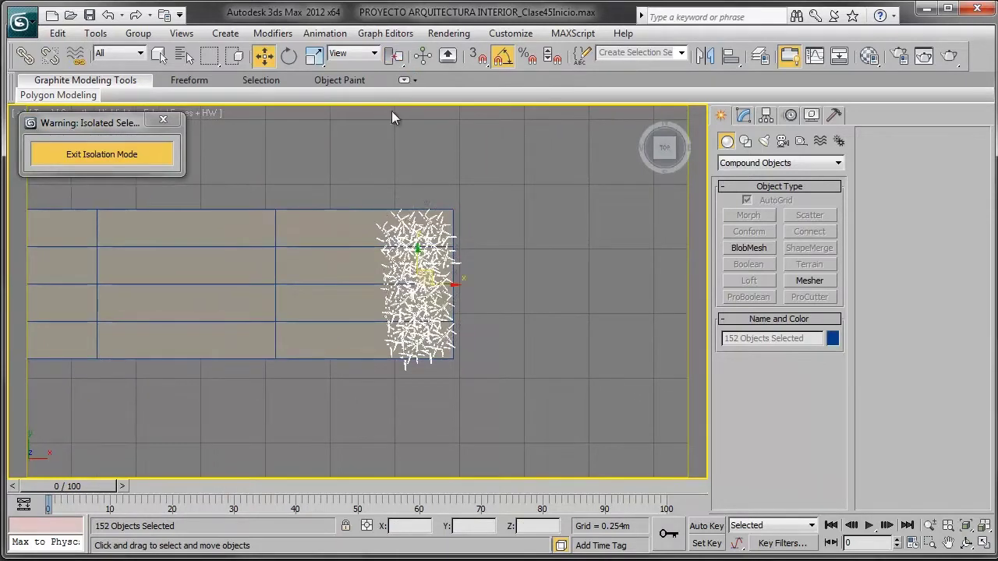
{"action": "scroll", "coordinate": [408, 283], "scroll_direction": "up", "scroll_amount": 2}
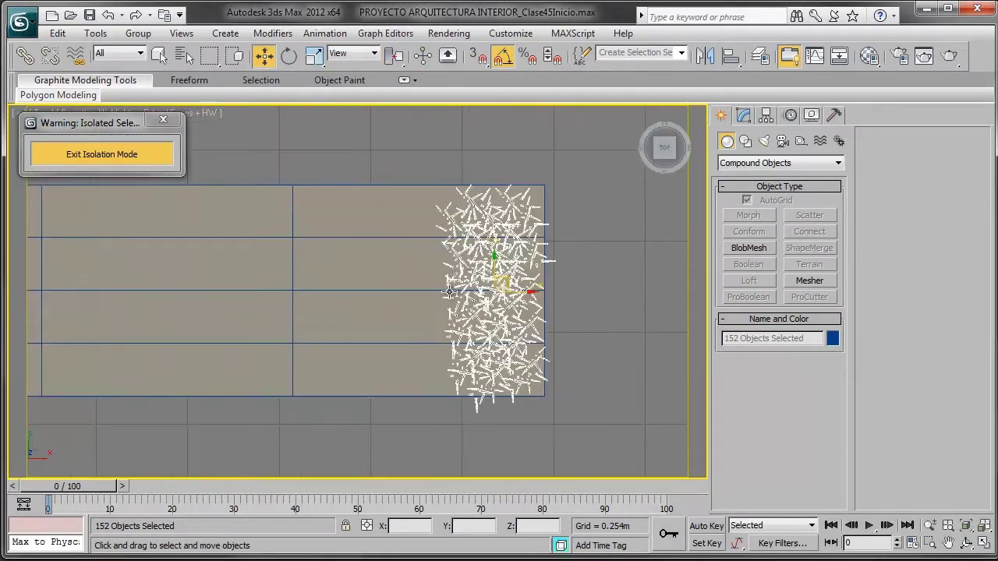
- Clone the patch as an instance and rotate it about -100° on Z to lie lengthwise
{"action": "left_click_drag", "start_coordinate": [484, 287], "coordinate": [327, 346], "text": "shift"}
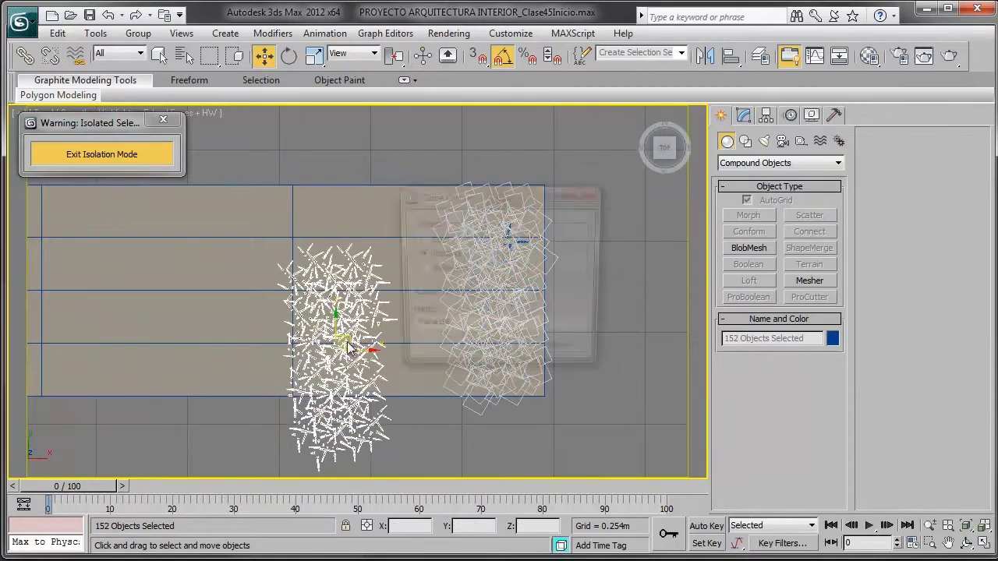
{"action": "left_click", "coordinate": [482, 348]}
{"action": "key", "text": "e"}
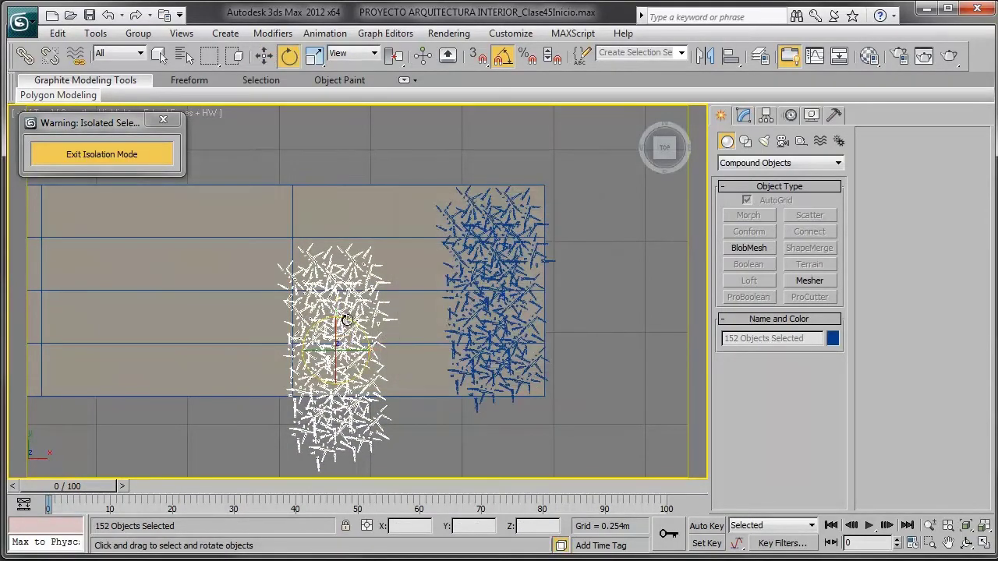
{"action": "mouse_move", "coordinate": [347, 321]}
{"action": "left_mouse_down"}
{"action": "mouse_move", "coordinate": [422, 344]}
{"action": "mouse_move", "coordinate": [397, 343]}
{"action": "left_mouse_up"}
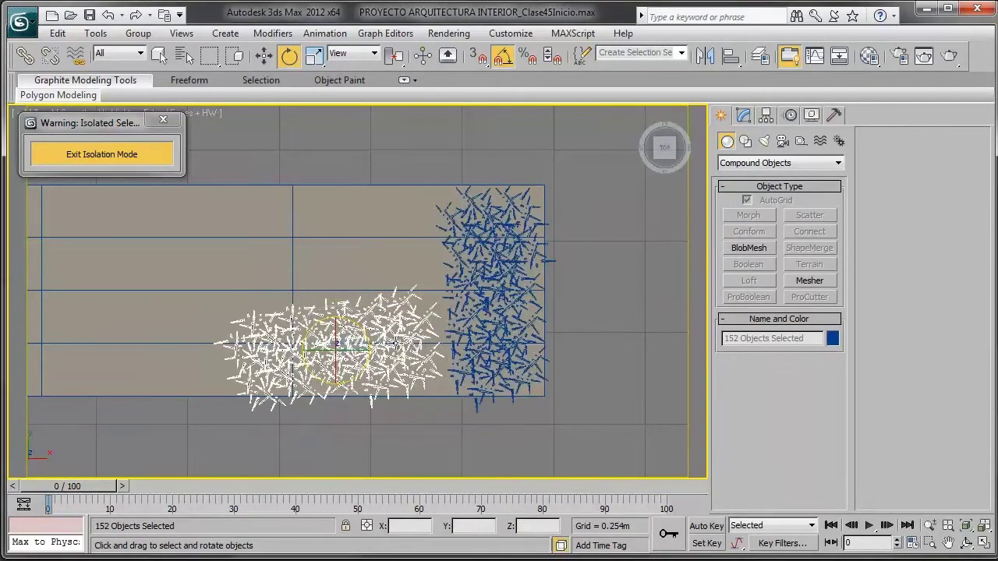
{"action": "key", "text": "w"}
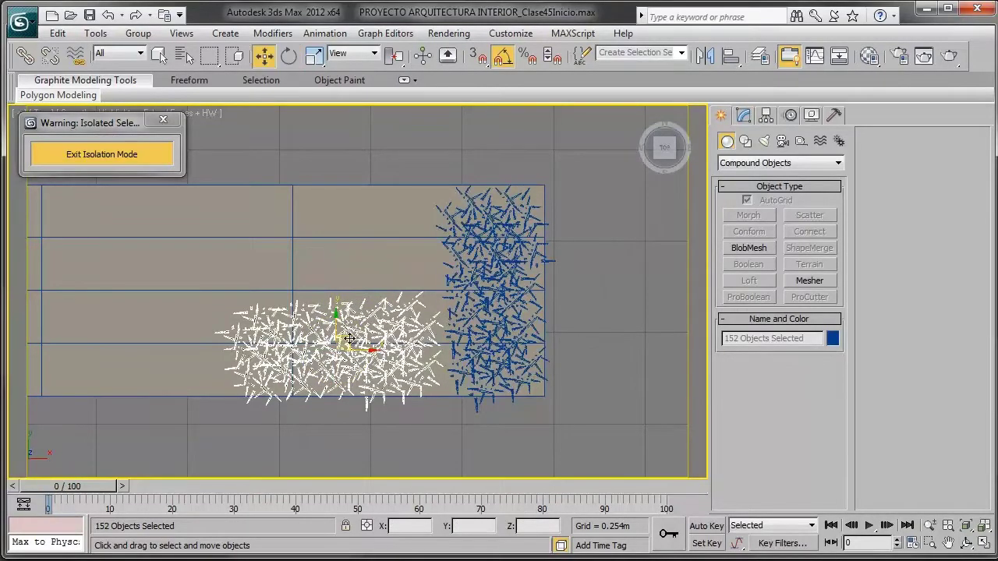
{"action": "scroll", "coordinate": [349, 339], "scroll_direction": "down", "scroll_amount": 3}
{"action": "scroll", "coordinate": [425, 328], "scroll_direction": "up", "scroll_amount": 2}
- Add two more instanced grass copies to the left, lining them up with the strip
{"action": "scroll", "coordinate": [452, 304], "scroll_direction": "up", "scroll_amount": 1}
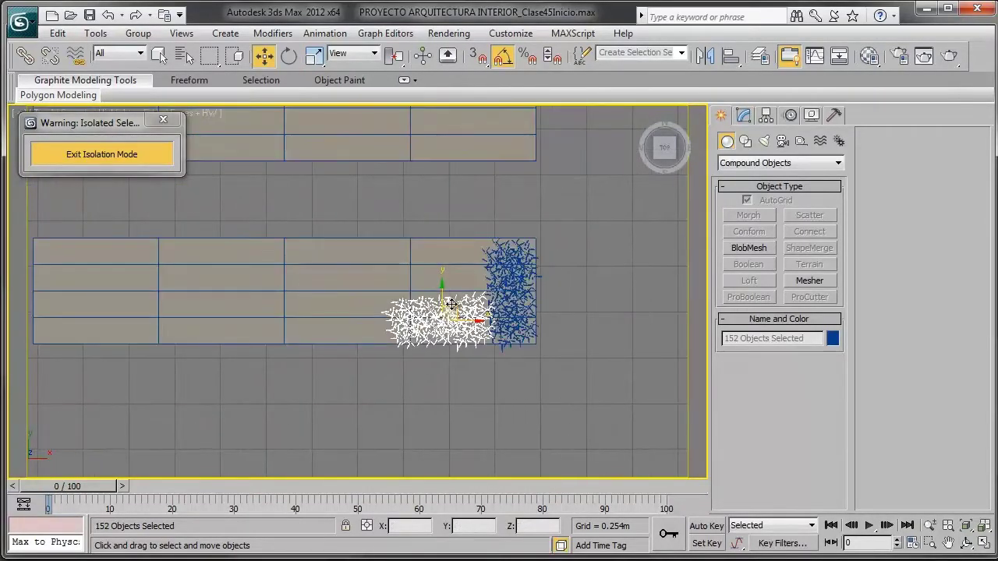
{"action": "left_click_drag", "start_coordinate": [449, 309], "coordinate": [351, 308], "text": "shift"}
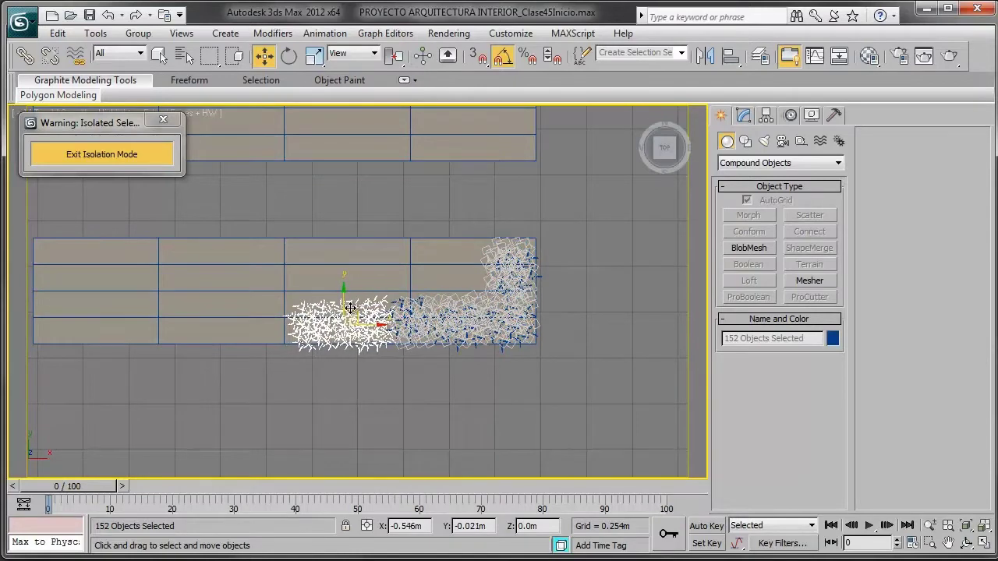
{"action": "left_click", "coordinate": [501, 350]}
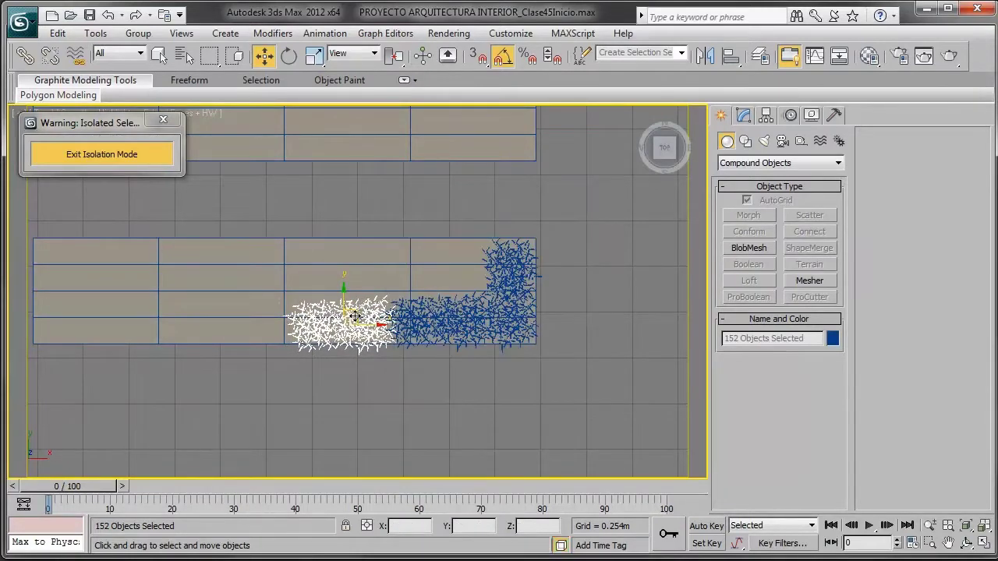
{"action": "mouse_move", "coordinate": [275, 319]}
{"action": "left_mouse_down"}
{"action": "mouse_move", "coordinate": [230, 261]}
{"action": "mouse_move", "coordinate": [260, 320]}
{"action": "left_mouse_up"}
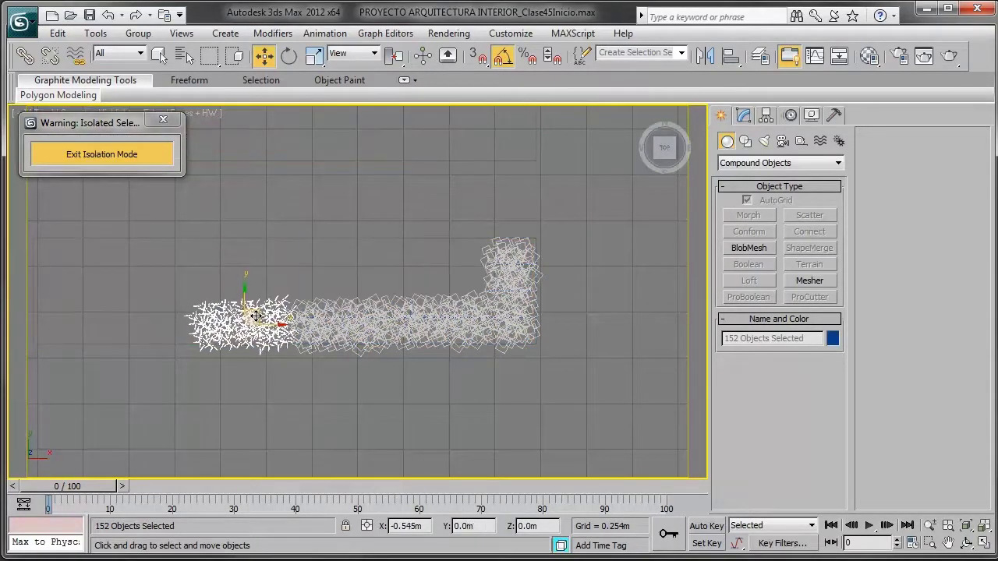
{"action": "left_click", "coordinate": [488, 348]}
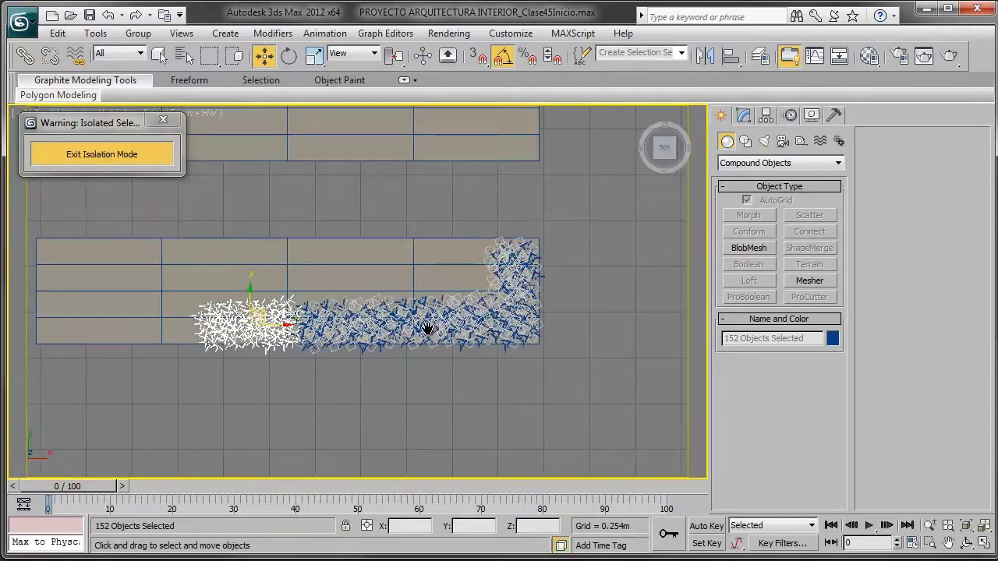
{"action": "middle_click_drag", "start_coordinate": [260, 333], "coordinate": [335, 326]}
{"action": "mouse_move", "coordinate": [318, 305]}
{"action": "left_mouse_down"}
{"action": "mouse_move", "coordinate": [413, 314]}
{"action": "mouse_move", "coordinate": [306, 278]}
{"action": "mouse_move", "coordinate": [277, 364]}
{"action": "mouse_move", "coordinate": [343, 376]}
{"action": "mouse_move", "coordinate": [389, 357]}
{"action": "mouse_move", "coordinate": [360, 299]}
{"action": "mouse_move", "coordinate": [307, 346]}
{"action": "mouse_move", "coordinate": [335, 306]}
{"action": "mouse_move", "coordinate": [312, 343]}
{"action": "mouse_move", "coordinate": [283, 335]}
{"action": "mouse_move", "coordinate": [348, 394]}
{"action": "mouse_move", "coordinate": [435, 355]}
{"action": "mouse_move", "coordinate": [469, 369]}
{"action": "mouse_move", "coordinate": [435, 405]}
{"action": "mouse_move", "coordinate": [467, 366]}
{"action": "mouse_move", "coordinate": [484, 406]}
{"action": "mouse_move", "coordinate": [389, 390]}
{"action": "mouse_move", "coordinate": [342, 369]}
{"action": "mouse_move", "coordinate": [319, 373]}
{"action": "mouse_move", "coordinate": [243, 327]}
{"action": "left_mouse_up"}
- Clone a patch to the planter's left end, then select all 760 clumps and toggle wireframe
{"action": "mouse_move", "coordinate": [320, 367]}
{"action": "left_mouse_down"}
{"action": "mouse_move", "coordinate": [233, 248]}
{"action": "mouse_move", "coordinate": [238, 363]}
{"action": "mouse_move", "coordinate": [402, 358]}
{"action": "mouse_move", "coordinate": [304, 195]}
{"action": "mouse_move", "coordinate": [218, 382]}
{"action": "mouse_move", "coordinate": [374, 212]}
{"action": "mouse_move", "coordinate": [238, 310]}
{"action": "mouse_move", "coordinate": [200, 313]}
{"action": "mouse_move", "coordinate": [234, 305]}
{"action": "left_mouse_up"}
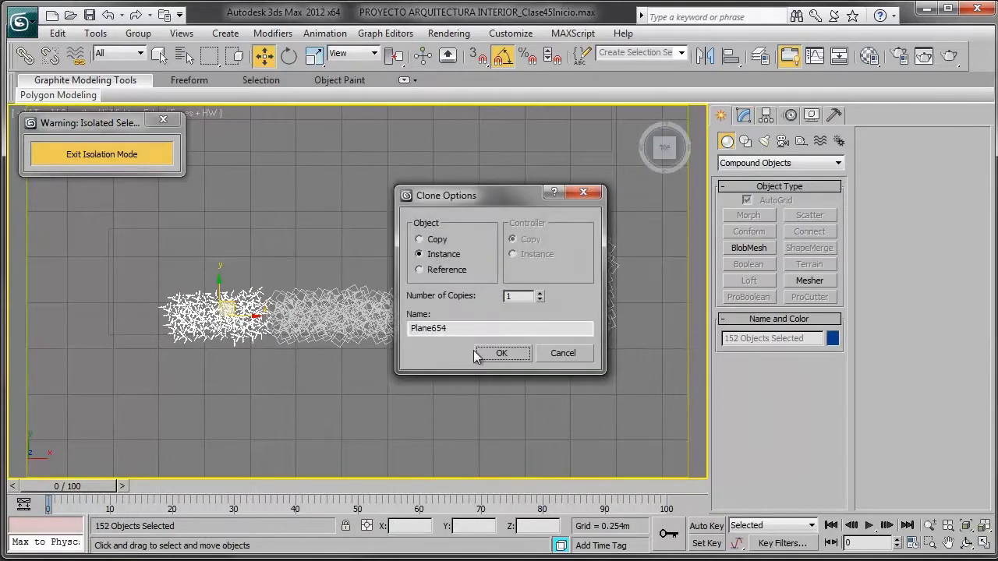
{"action": "left_click", "coordinate": [502, 351]}
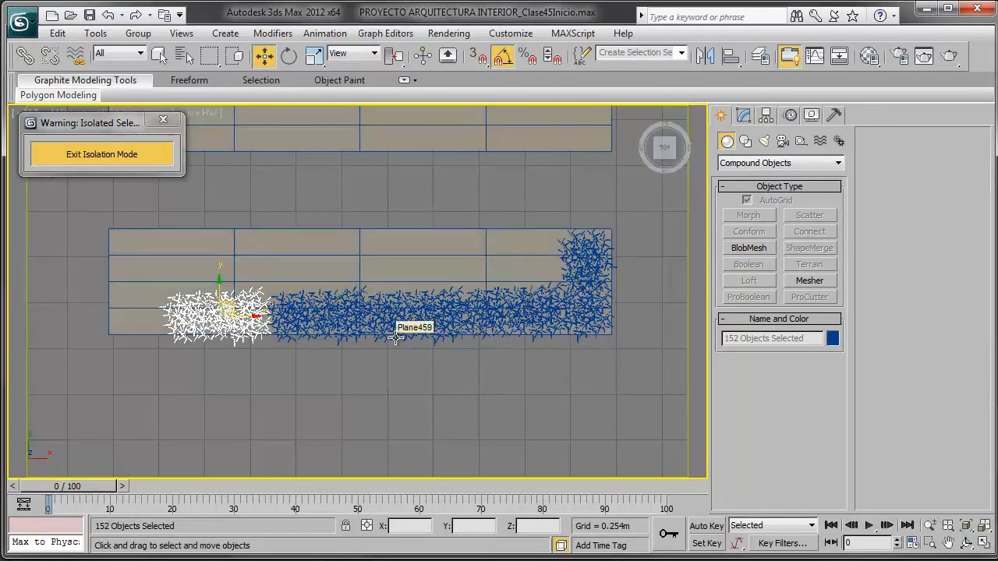
{"action": "scroll", "coordinate": [419, 333], "scroll_direction": "up", "scroll_amount": 2}
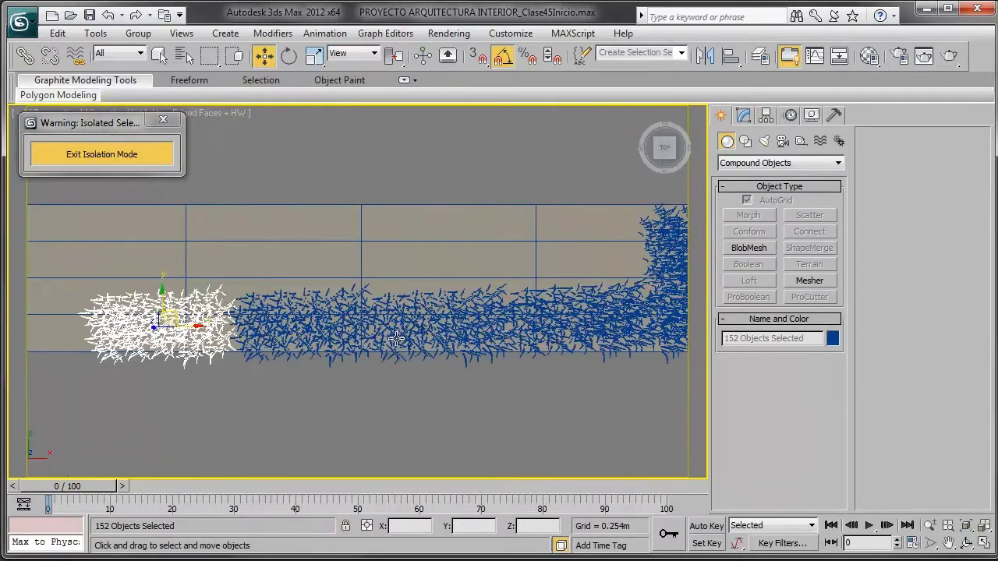
{"action": "mouse_move", "coordinate": [455, 308]}
{"action": "middle_mouse_down", "text": "alt"}
{"action": "mouse_move", "coordinate": [447, 317]}
{"action": "mouse_move", "coordinate": [477, 275]}
{"action": "mouse_move", "coordinate": [558, 226]}
{"action": "middle_mouse_up", "text": "alt"}
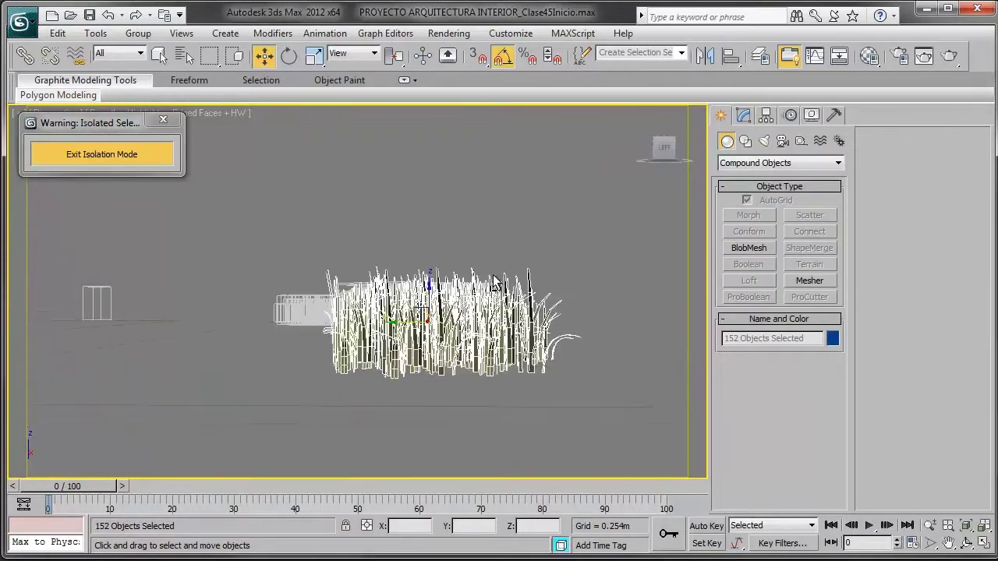
{"action": "left_click_drag", "start_coordinate": [218, 313], "coordinate": [220, 314]}
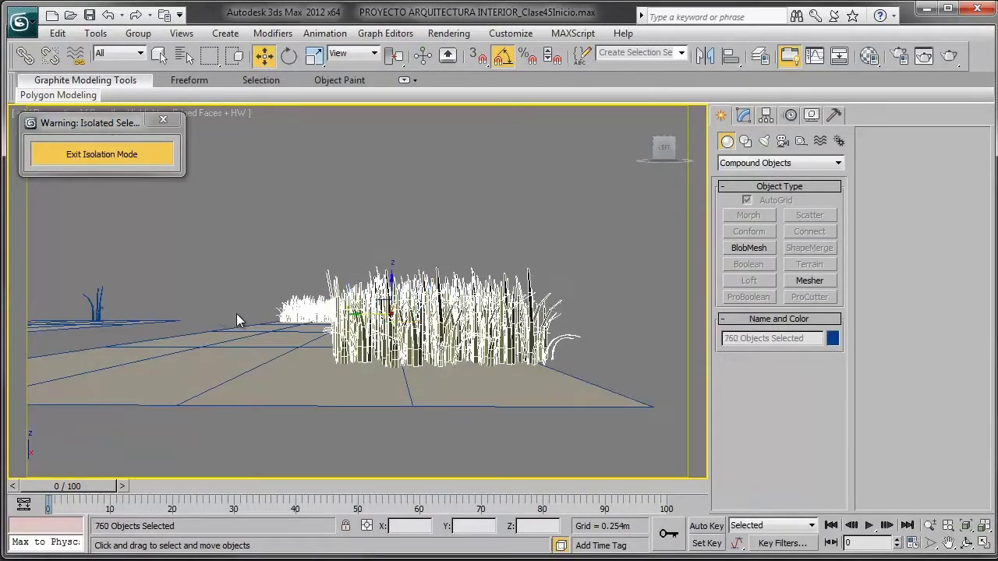
{"action": "middle_click_drag", "start_coordinate": [272, 312], "coordinate": [303, 341], "text": "alt"}
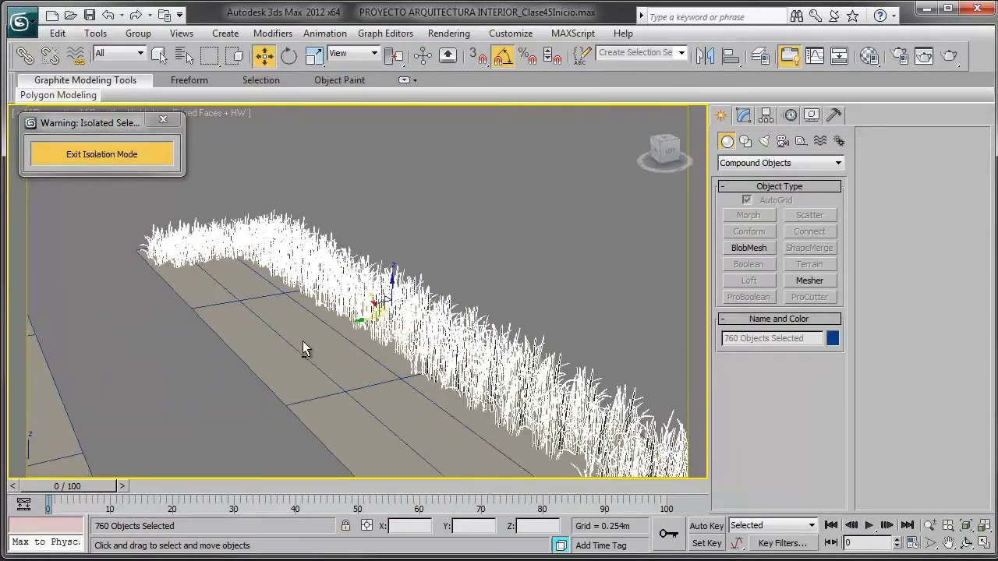
{"action": "key", "text": "F3"}
{"action": "key", "text": "F3"}
- Turn on Display as Box in Object Properties for the selected grass clumps
{"action": "right_click", "coordinate": [347, 296]}
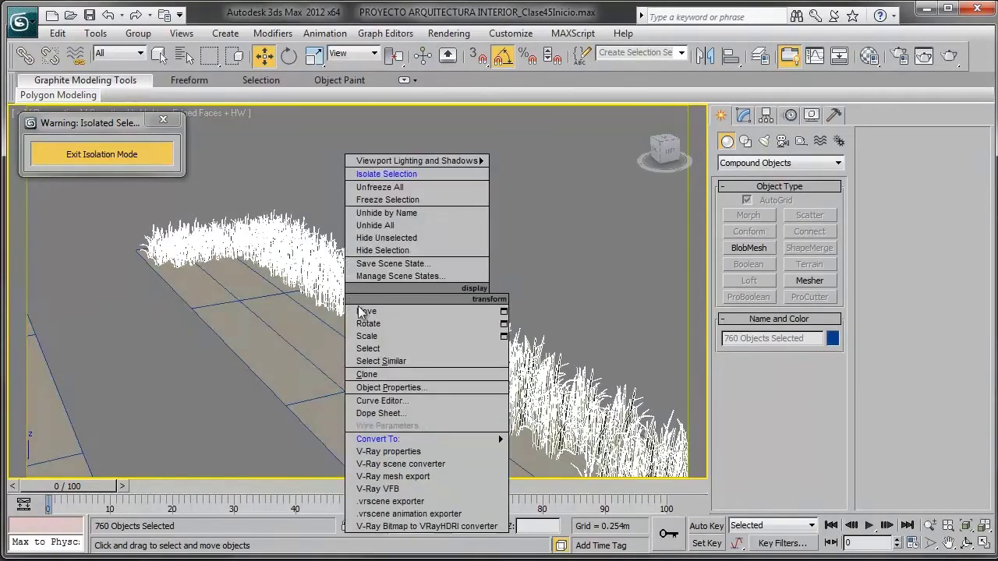
{"action": "left_click", "coordinate": [411, 391]}
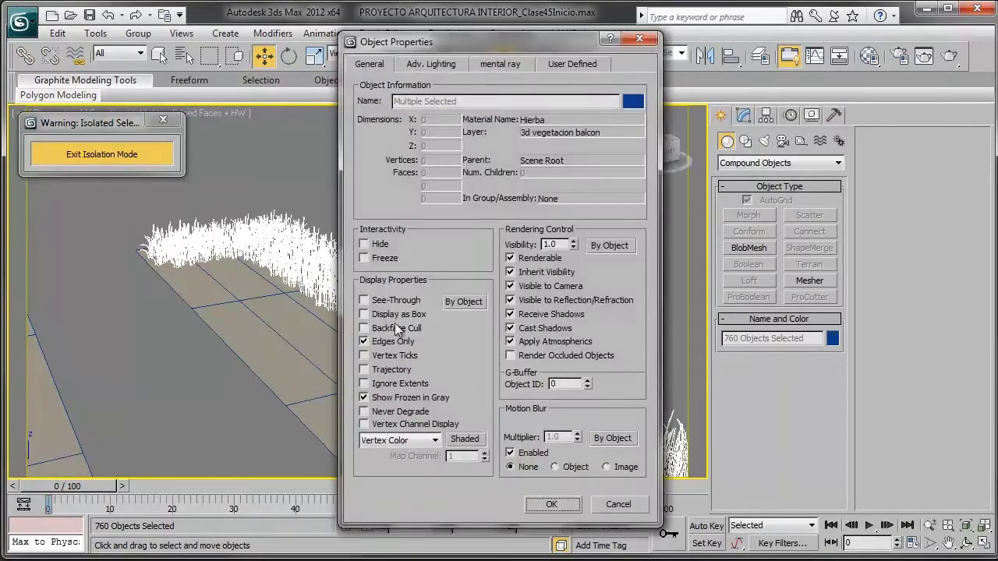
{"action": "left_click", "coordinate": [403, 313]}
{"action": "left_click", "coordinate": [550, 503]}
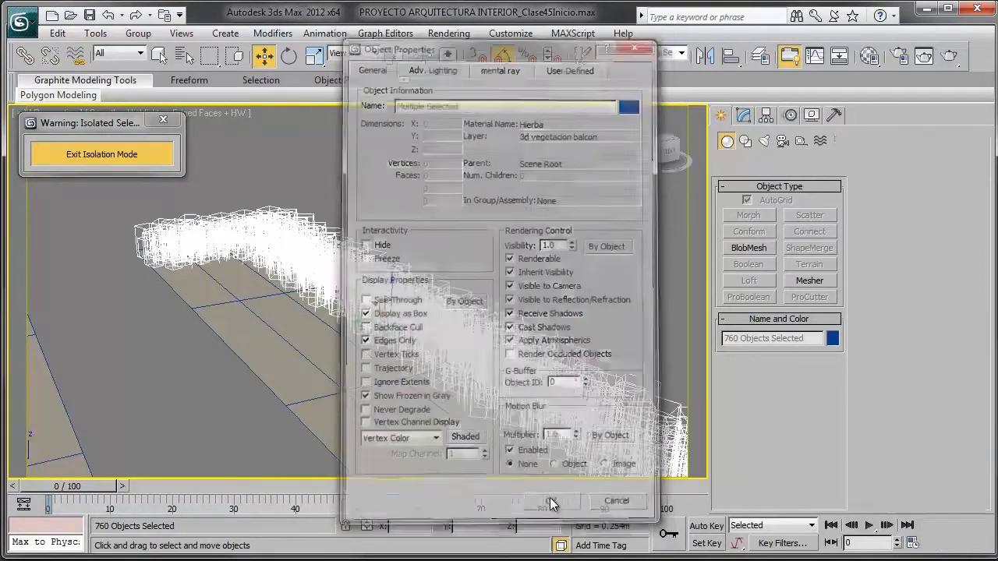
- Deselect the grass, frame the strip in perspective and run a production test render
{"action": "mouse_move", "coordinate": [418, 265]}
{"action": "middle_mouse_down", "text": "alt"}
{"action": "mouse_move", "coordinate": [290, 284]}
{"action": "mouse_move", "coordinate": [390, 301]}
{"action": "mouse_move", "coordinate": [323, 290]}
{"action": "mouse_move", "coordinate": [358, 334]}
{"action": "middle_mouse_up", "text": "alt"}
{"action": "scroll", "coordinate": [358, 333], "scroll_direction": "up", "scroll_amount": 3}
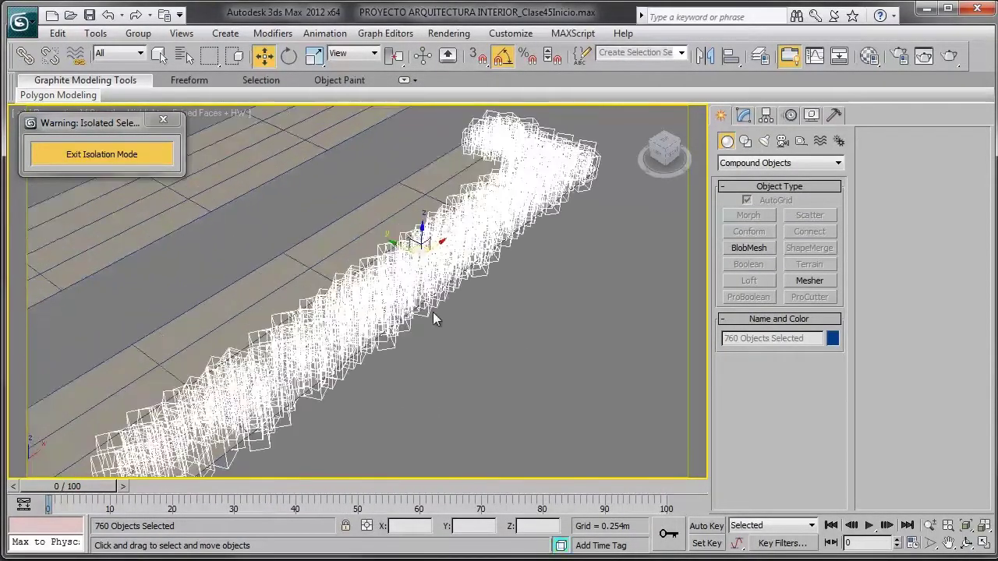
{"action": "left_click", "coordinate": [477, 356]}
{"action": "scroll", "coordinate": [457, 355], "scroll_direction": "up", "scroll_amount": 2}
{"action": "middle_click_drag", "start_coordinate": [456, 356], "coordinate": [540, 237]}
{"action": "scroll", "coordinate": [540, 237], "scroll_direction": "down", "scroll_amount": 2}
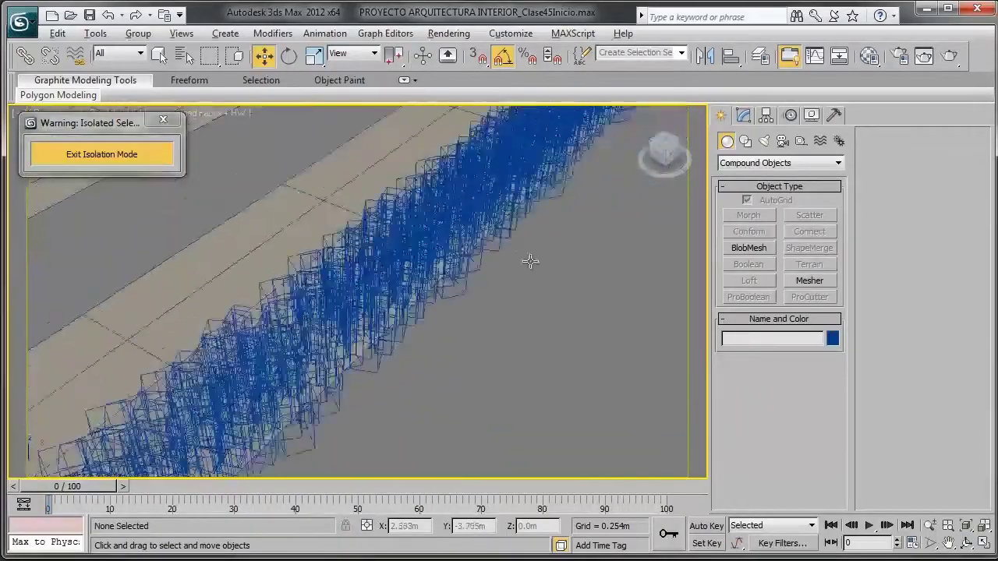
{"action": "scroll", "coordinate": [539, 229], "scroll_direction": "down", "scroll_amount": 2}
{"action": "scroll", "coordinate": [528, 219], "scroll_direction": "down", "scroll_amount": 1}
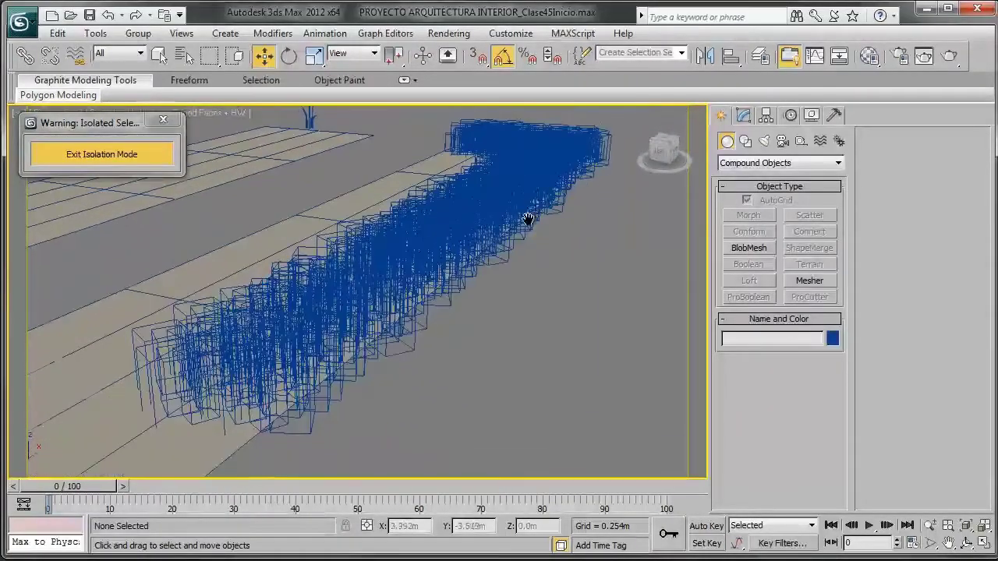
{"action": "left_click", "coordinate": [948, 60]}
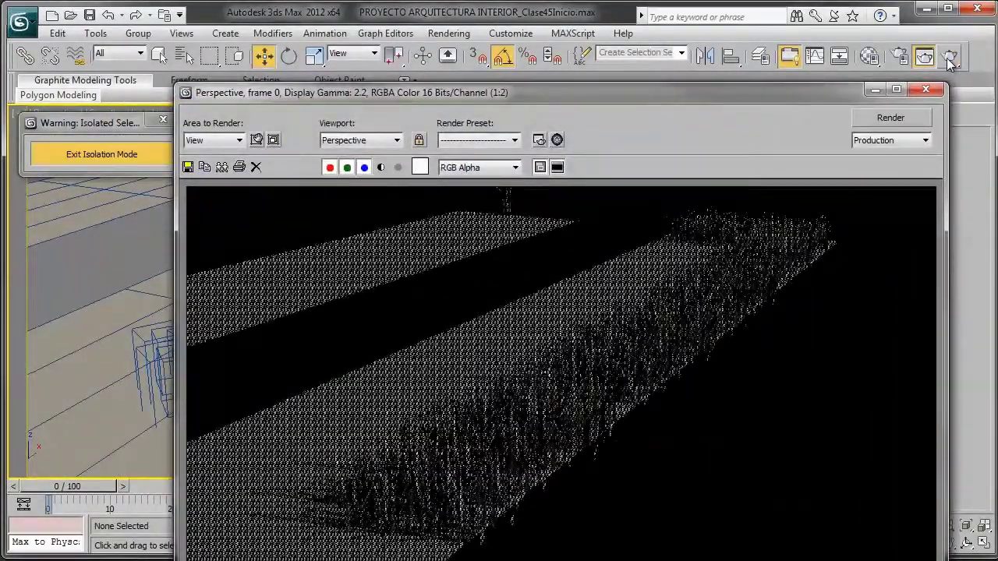
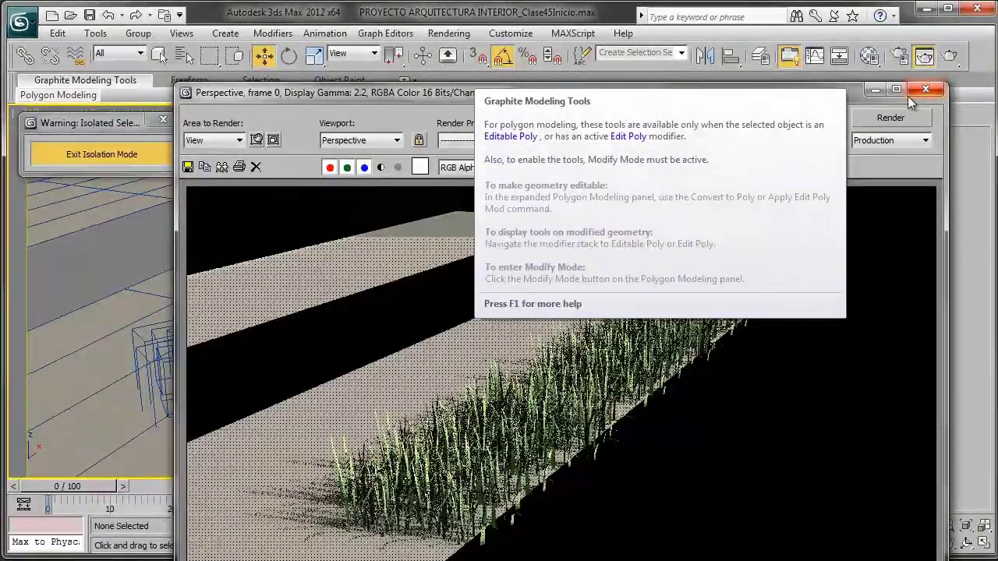
- Close the grass render preview, cancel rendering, and hide the Graphite ribbon
{"action": "left_click", "coordinate": [908, 96]}
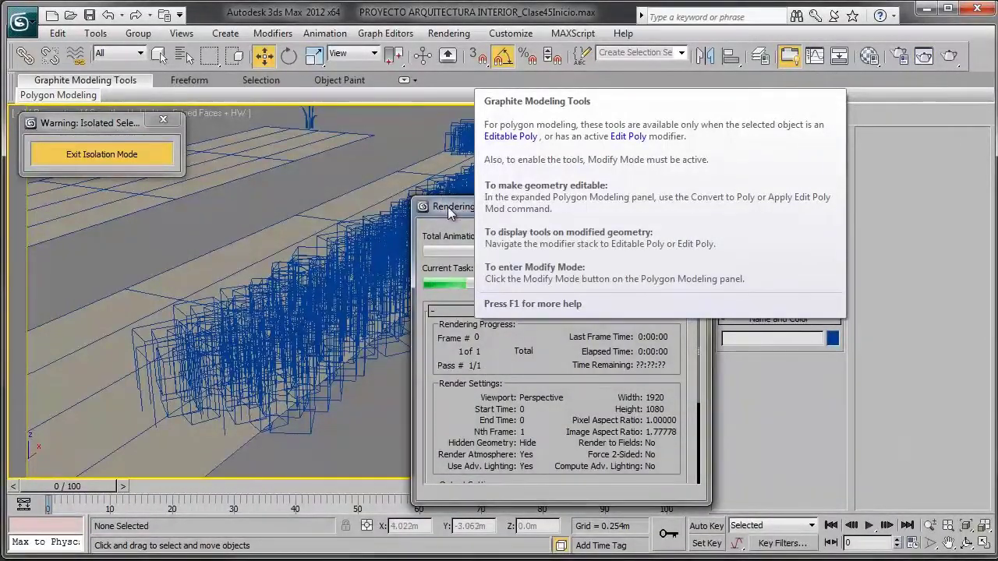
{"action": "left_click_drag", "start_coordinate": [447, 206], "coordinate": [167, 206]}
{"action": "left_click", "coordinate": [390, 234]}
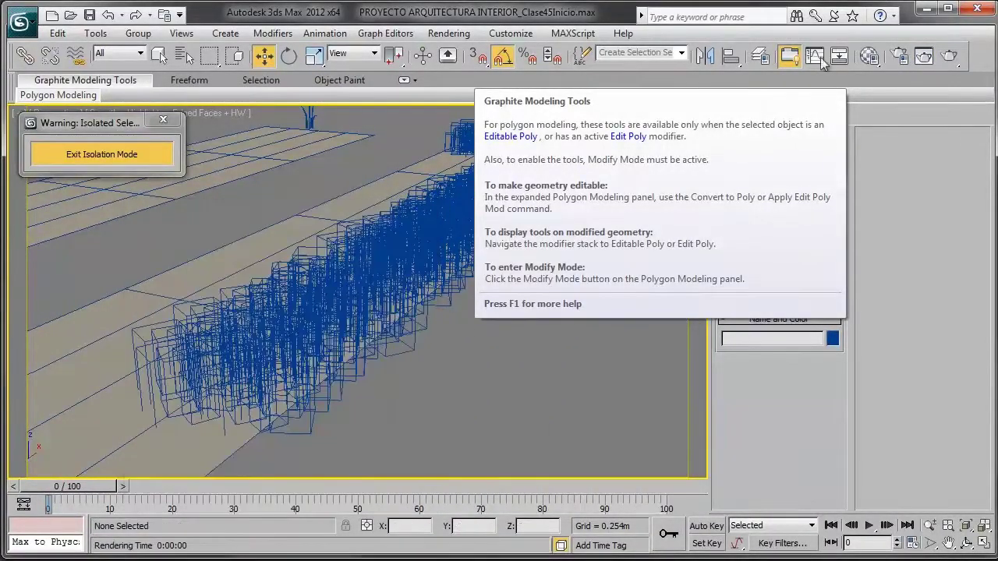
{"action": "left_click", "coordinate": [789, 56]}
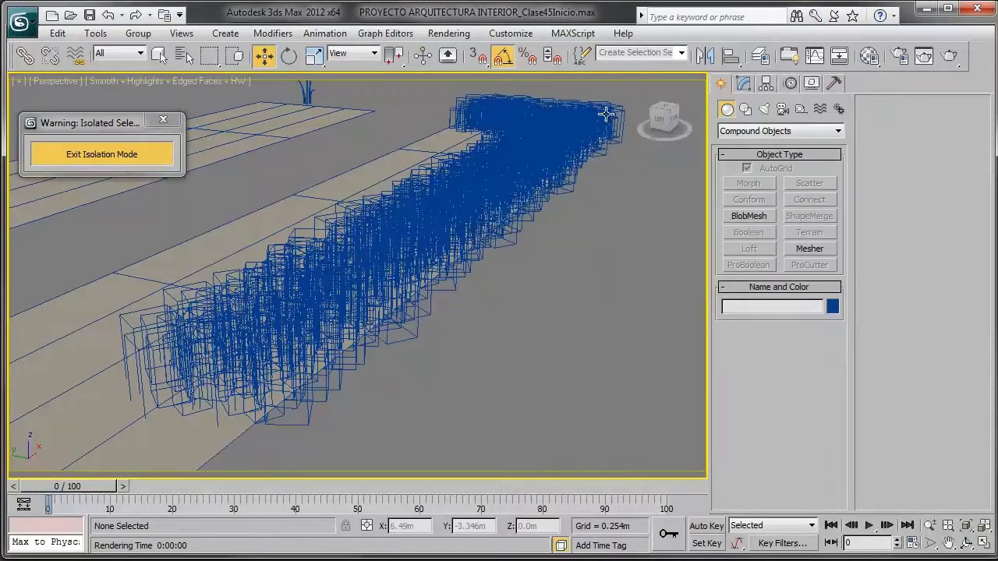
- Orbit to the hedge row, region-select all the hedge objects and delete them
{"action": "mouse_move", "coordinate": [342, 187]}
{"action": "middle_mouse_down", "text": "alt"}
{"action": "mouse_move", "coordinate": [397, 196]}
{"action": "mouse_move", "coordinate": [401, 169]}
{"action": "mouse_move", "coordinate": [403, 217]}
{"action": "mouse_move", "coordinate": [304, 226]}
{"action": "mouse_move", "coordinate": [225, 205]}
{"action": "mouse_move", "coordinate": [400, 258]}
{"action": "middle_mouse_up", "text": "alt"}
{"action": "scroll", "coordinate": [398, 230], "scroll_direction": "down", "scroll_amount": 5}
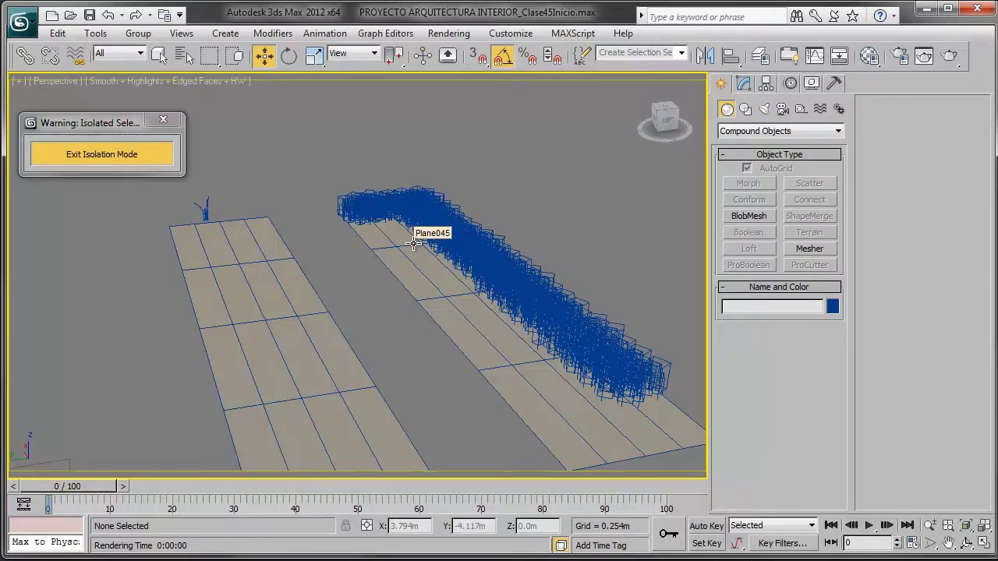
{"action": "mouse_move", "coordinate": [545, 343]}
{"action": "middle_mouse_down", "text": "alt"}
{"action": "mouse_move", "coordinate": [405, 305]}
{"action": "mouse_move", "coordinate": [445, 300]}
{"action": "mouse_move", "coordinate": [249, 220]}
{"action": "middle_mouse_up", "text": "alt"}
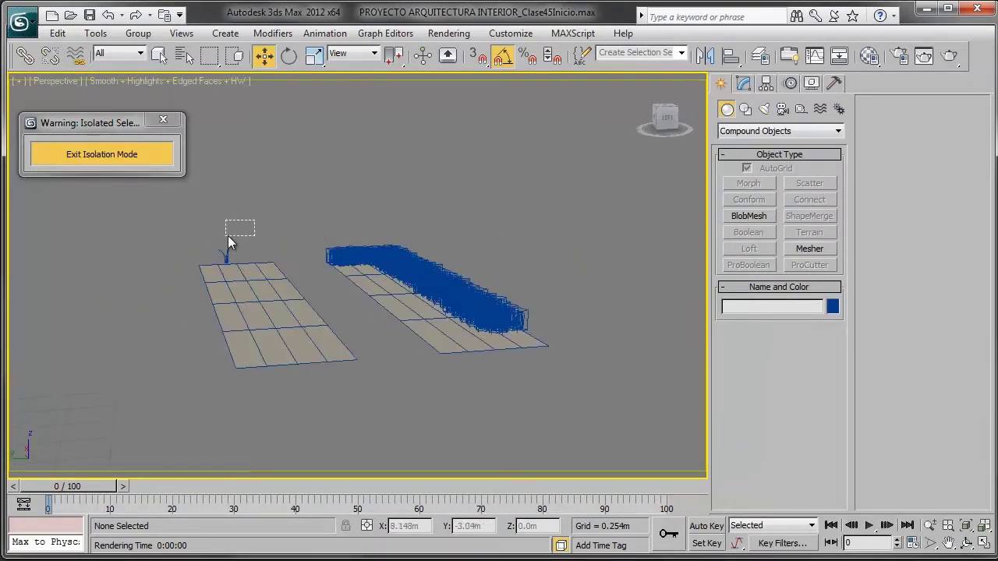
{"action": "left_click_drag", "start_coordinate": [205, 258], "coordinate": [204, 258]}
{"action": "middle_click_drag", "start_coordinate": [401, 247], "coordinate": [377, 237], "text": "alt"}
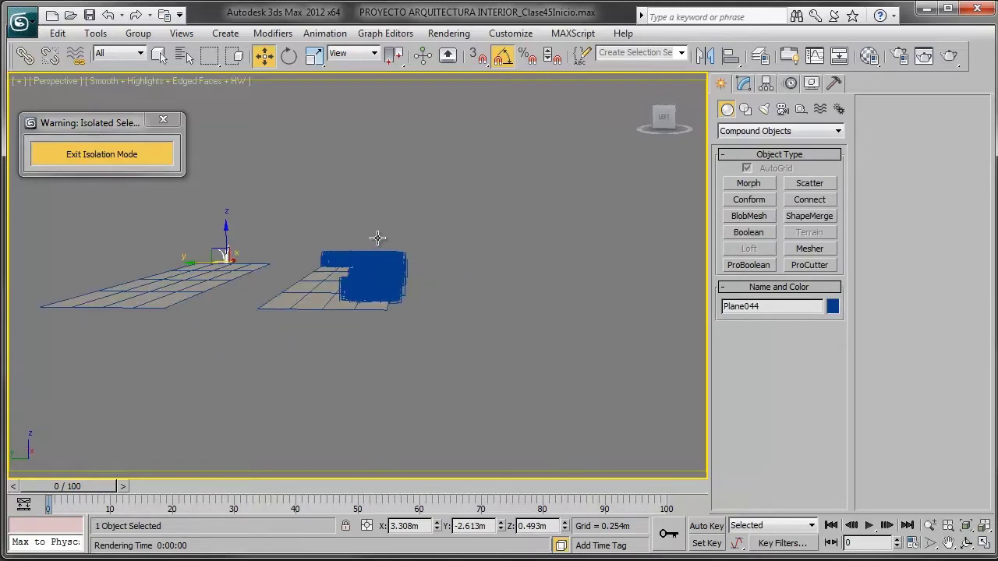
{"action": "left_click_drag", "start_coordinate": [352, 319], "coordinate": [317, 338]}
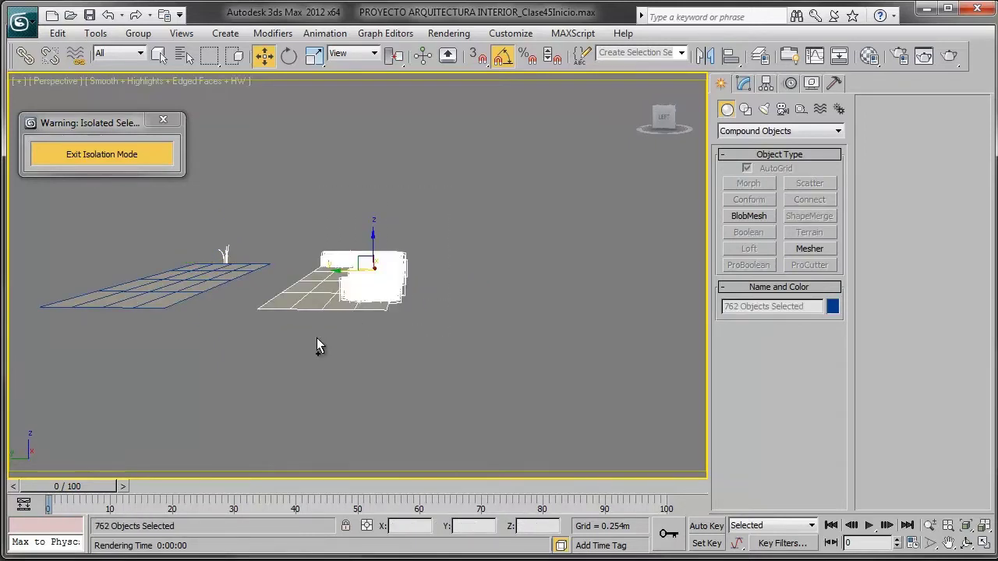
{"action": "key", "text": "Delete"}
- Select the floor plane Plane005 and zoom to frame it diagonally
{"action": "left_click", "coordinate": [211, 277]}
{"action": "key", "text": "z"}
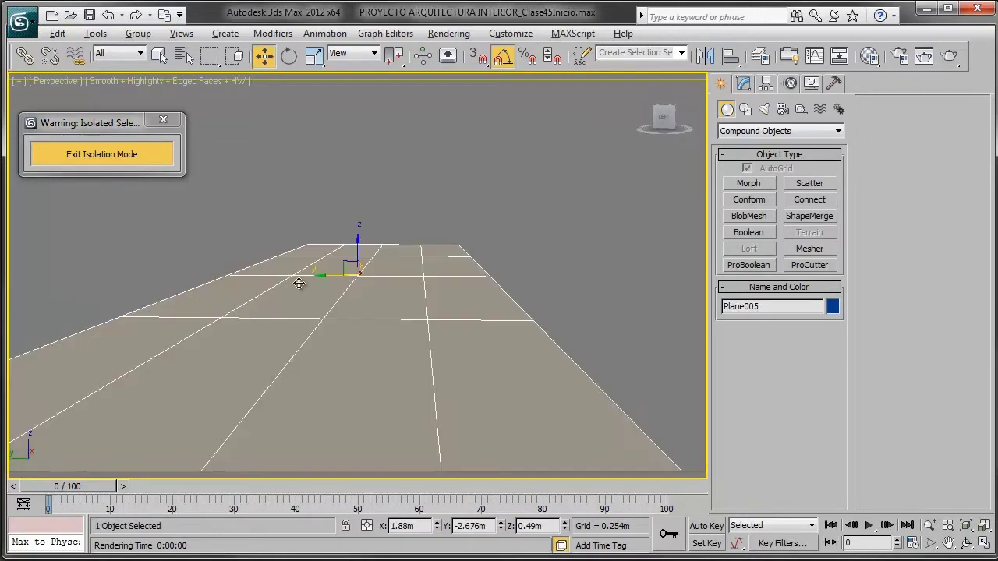
{"action": "scroll", "coordinate": [257, 296], "scroll_direction": "down", "scroll_amount": 4}
{"action": "scroll", "coordinate": [277, 298], "scroll_direction": "down", "scroll_amount": 1}
{"action": "middle_click_drag", "start_coordinate": [349, 281], "coordinate": [345, 298], "text": "alt"}
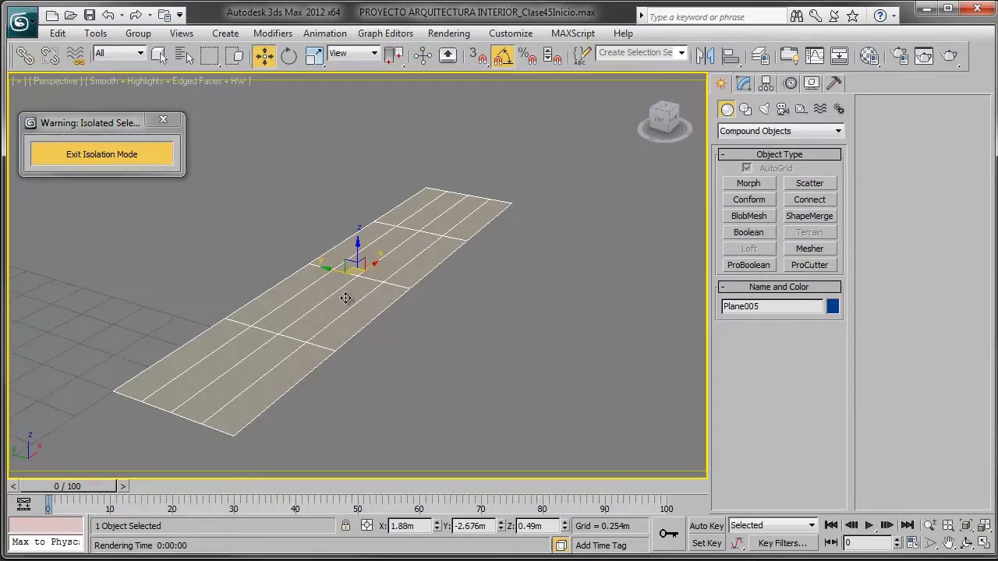
- Add a VRayFur object to Plane005 from the VRay creation category
{"action": "left_click", "coordinate": [728, 134]}
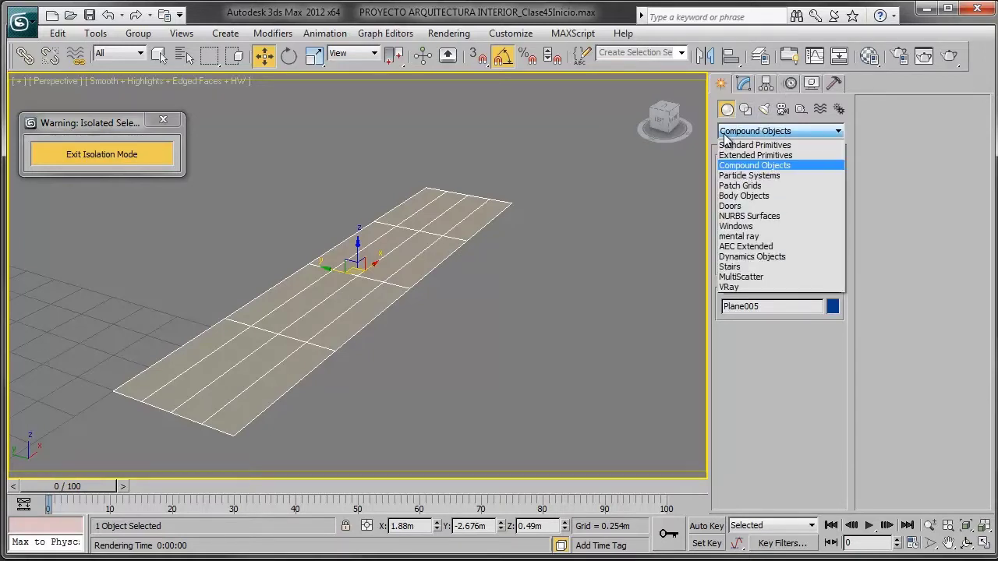
{"action": "left_click", "coordinate": [733, 287]}
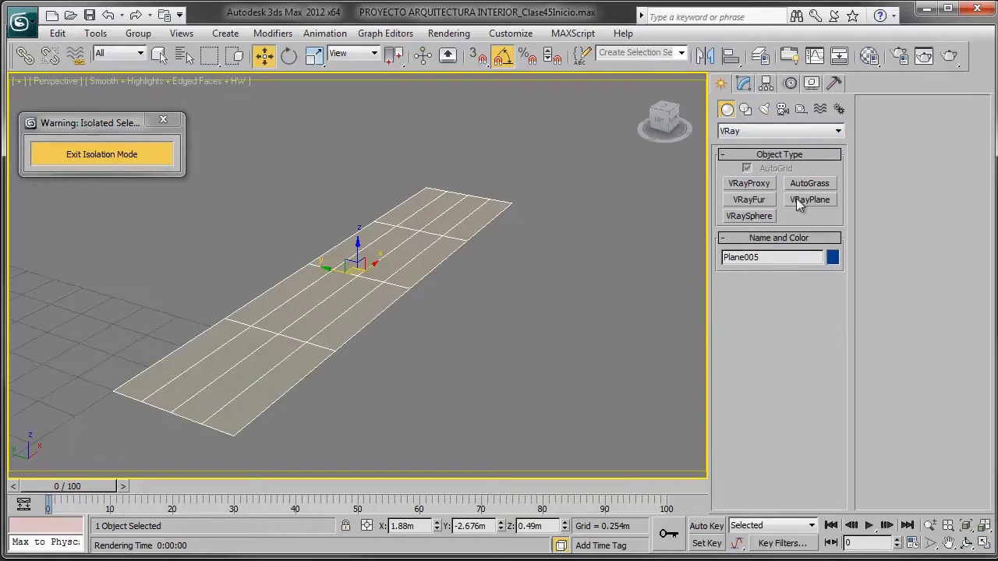
{"action": "left_click", "coordinate": [751, 200]}
{"action": "scroll", "coordinate": [460, 267], "scroll_direction": "up", "scroll_amount": 3}
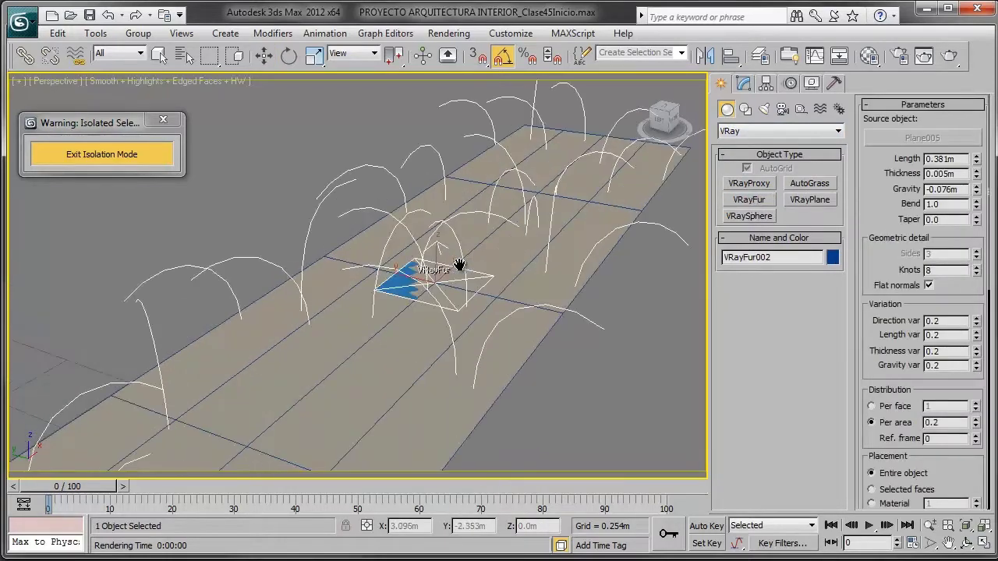
{"action": "mouse_move", "coordinate": [461, 267]}
{"action": "middle_mouse_down"}
{"action": "mouse_move", "coordinate": [471, 202]}
{"action": "mouse_move", "coordinate": [457, 205]}
{"action": "mouse_move", "coordinate": [614, 234]}
{"action": "middle_mouse_up"}
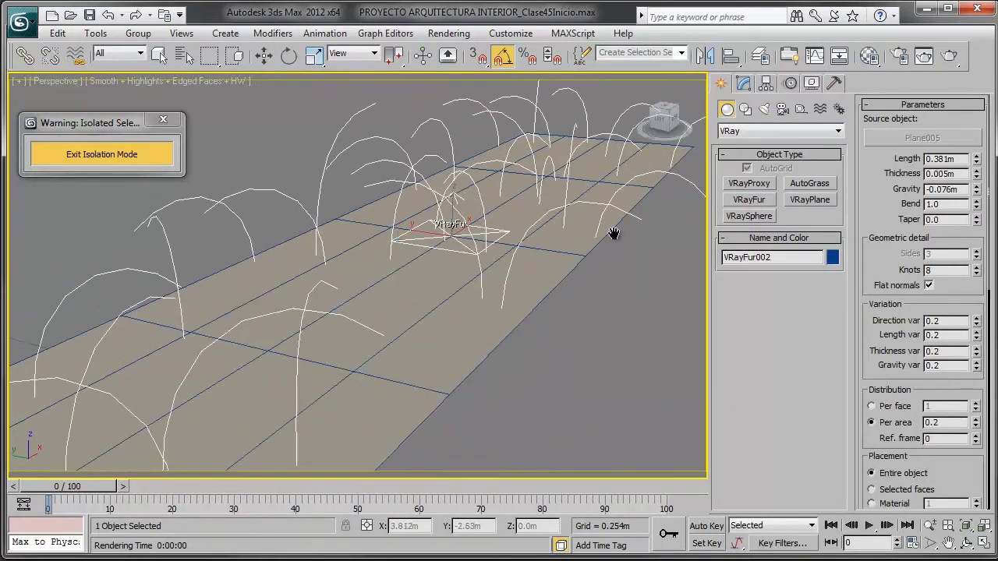
- Set the fur Length to 0.08m and Gravity to 0.007m, then open the Material Editor
{"action": "left_click_drag", "start_coordinate": [976, 159], "coordinate": [985, 221]}
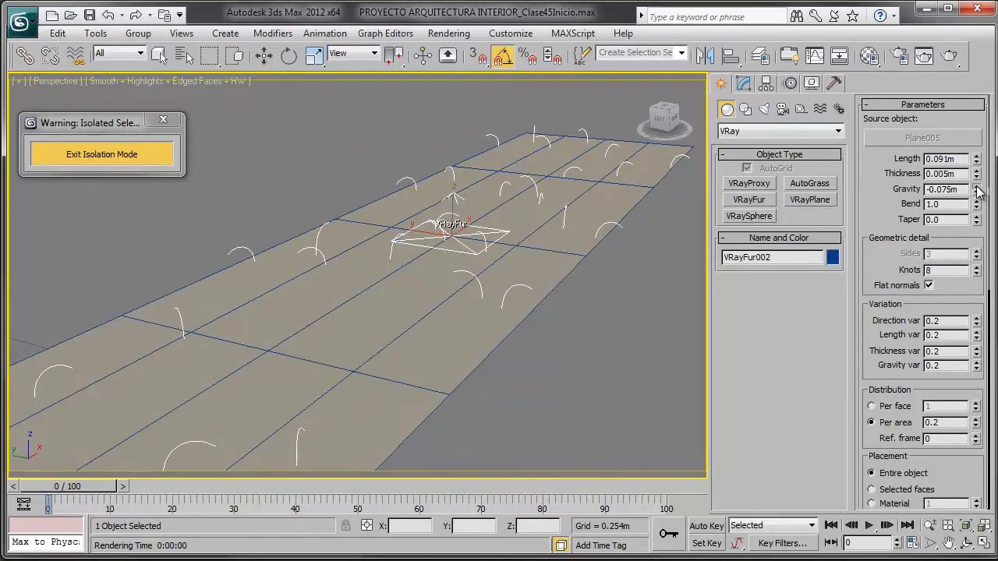
{"action": "left_click_drag", "start_coordinate": [978, 191], "coordinate": [951, 101]}
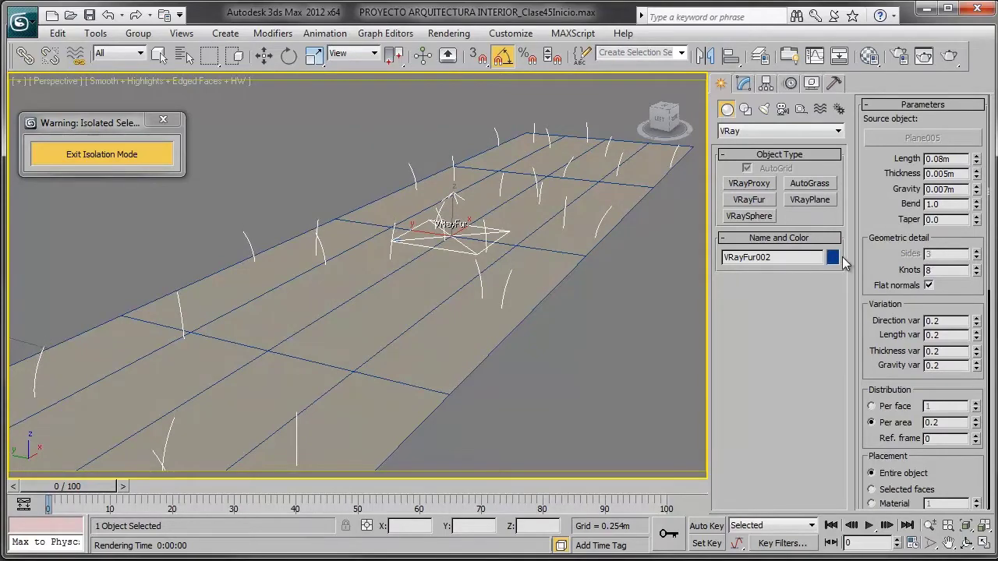
{"action": "key", "text": "m"}
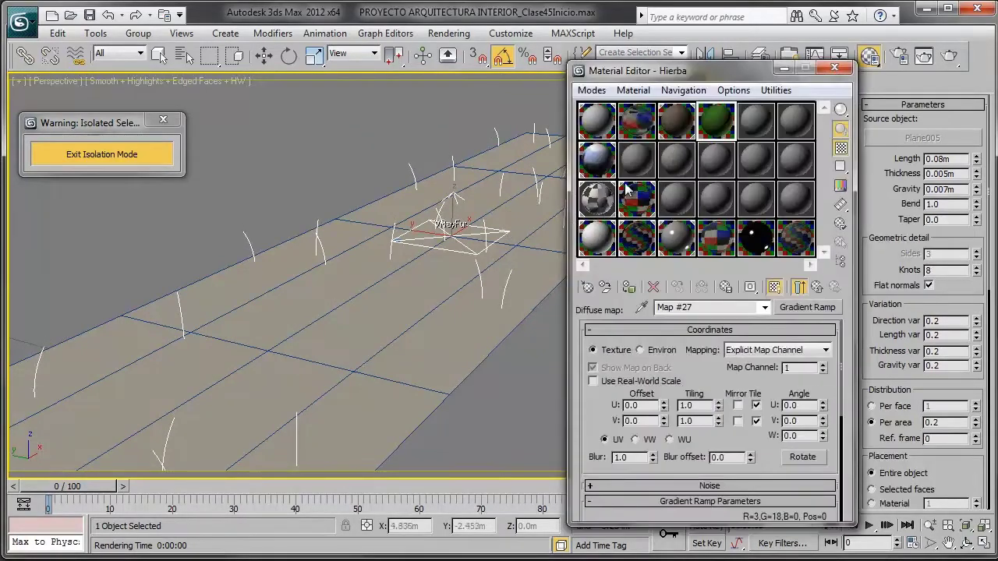
{"action": "left_click_drag", "start_coordinate": [739, 76], "coordinate": [557, 85]}
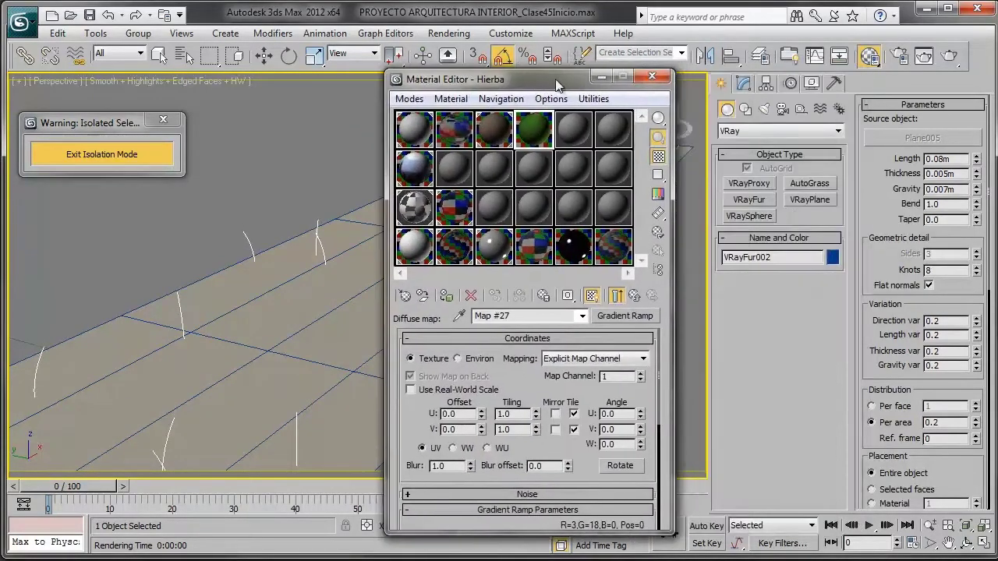
{"action": "left_click", "coordinate": [948, 58]}
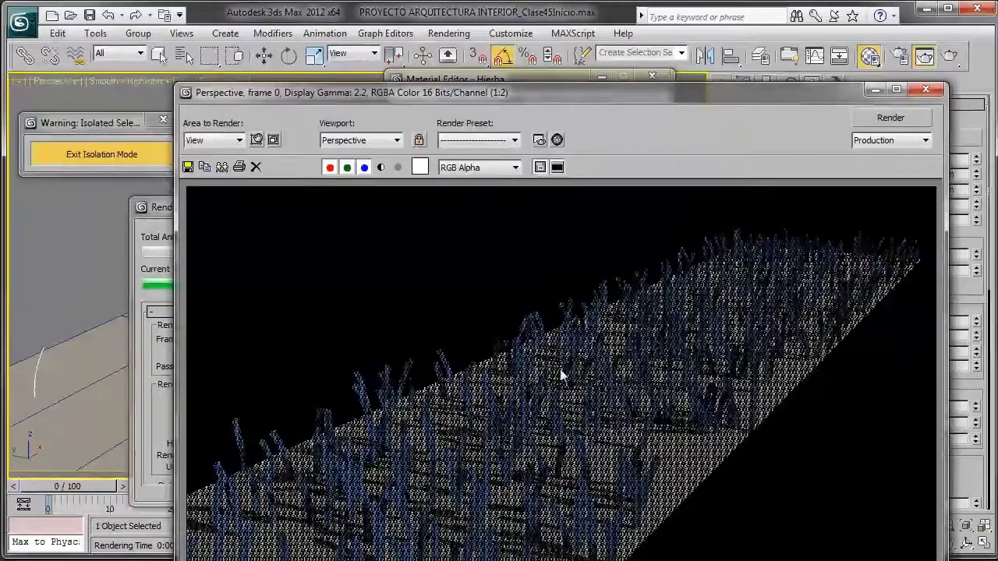
{"action": "left_click", "coordinate": [925, 90]}
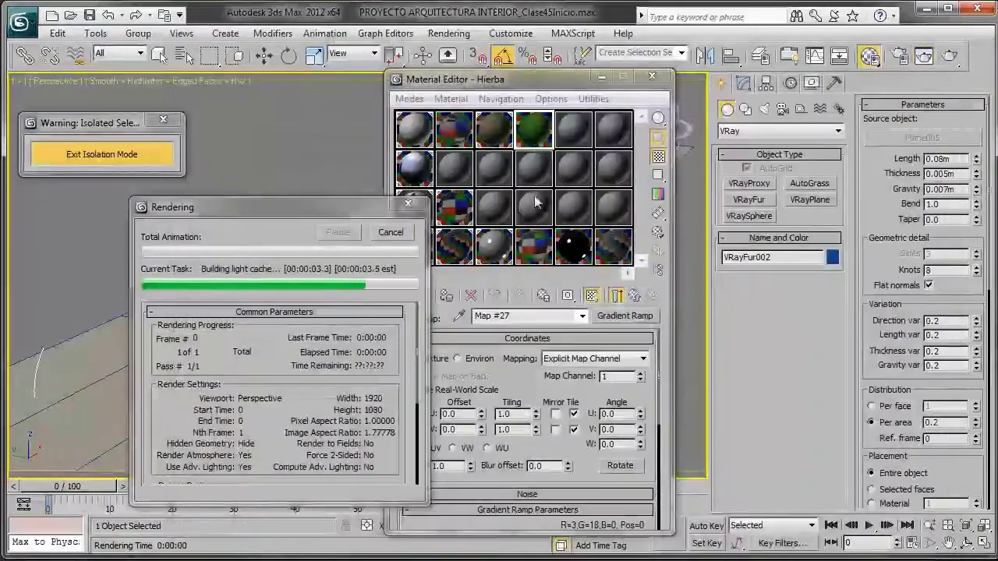
{"action": "left_click", "coordinate": [390, 232]}
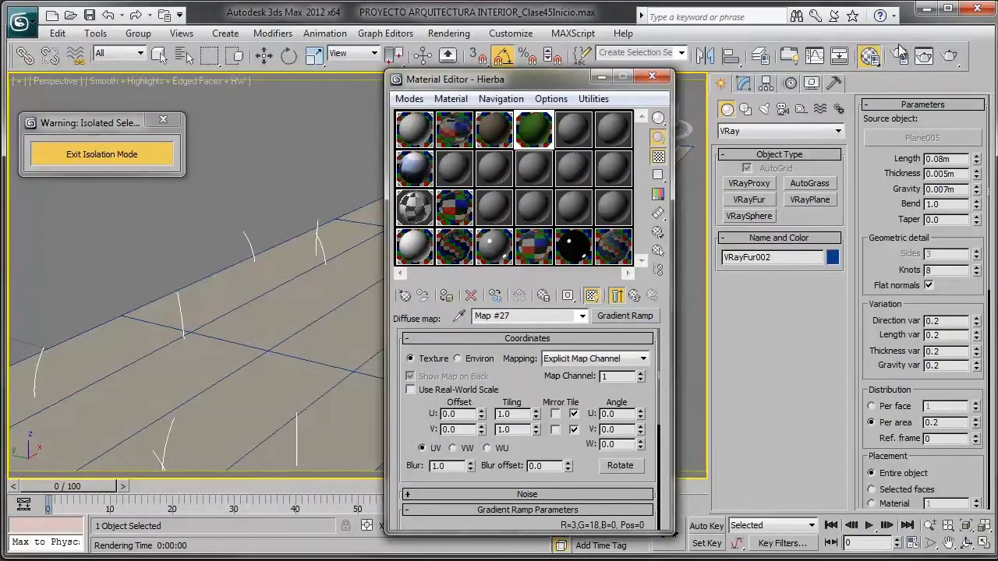
{"action": "left_click", "coordinate": [924, 56]}
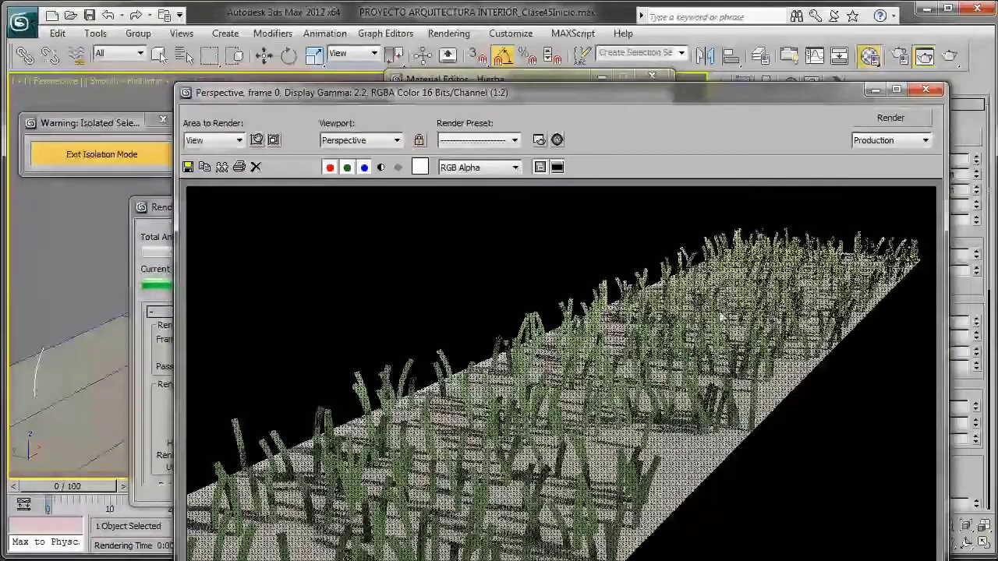
{"action": "left_click", "coordinate": [926, 92]}
{"action": "left_click", "coordinate": [392, 231]}
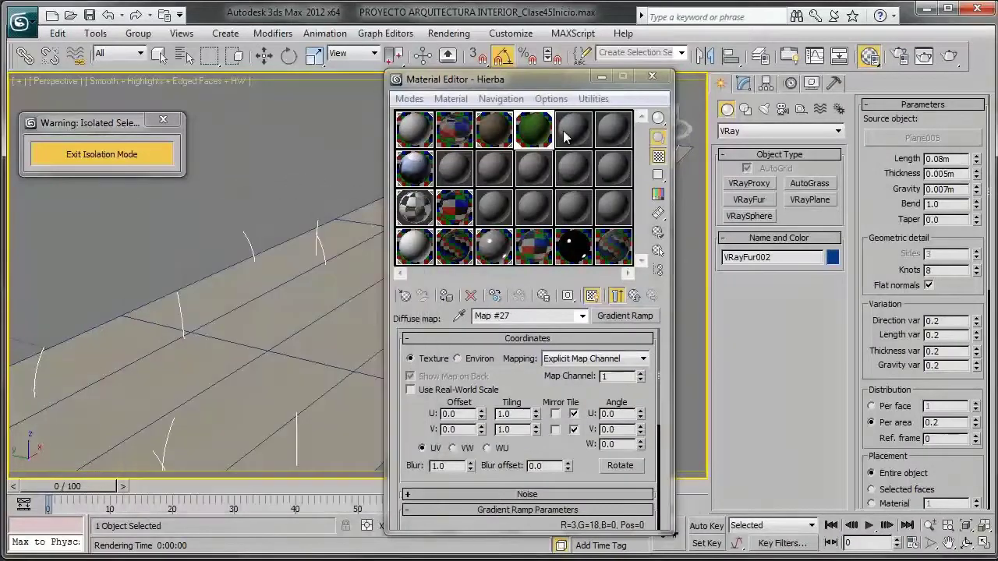
{"action": "left_click", "coordinate": [652, 76]}
{"action": "mouse_move", "coordinate": [508, 211]}
{"action": "middle_mouse_down"}
{"action": "mouse_move", "coordinate": [452, 220]}
{"action": "mouse_move", "coordinate": [628, 184]}
{"action": "middle_mouse_up"}
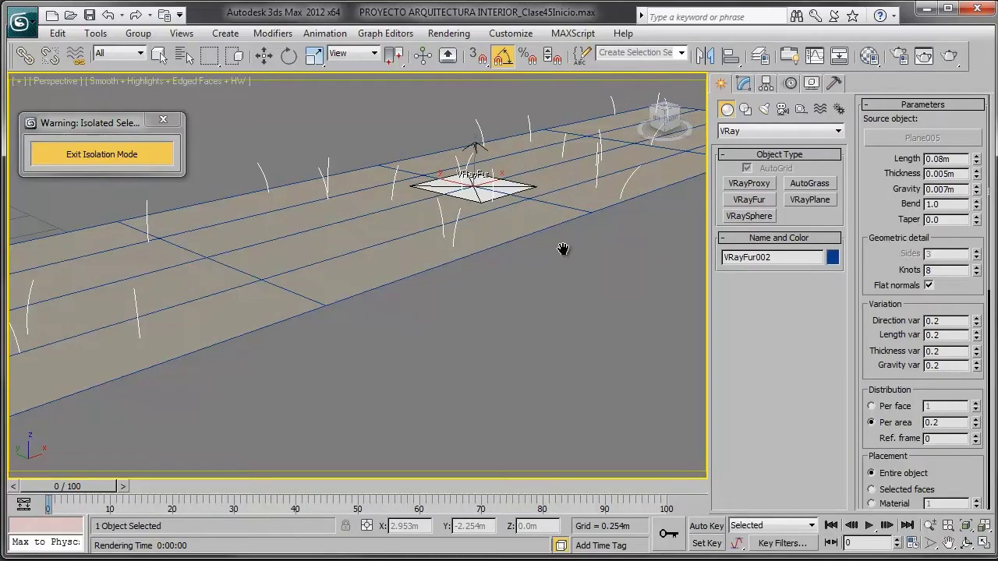
{"action": "middle_click_drag", "start_coordinate": [463, 239], "coordinate": [499, 245], "text": "alt"}
{"action": "scroll", "coordinate": [498, 245], "scroll_direction": "down", "scroll_amount": 3}
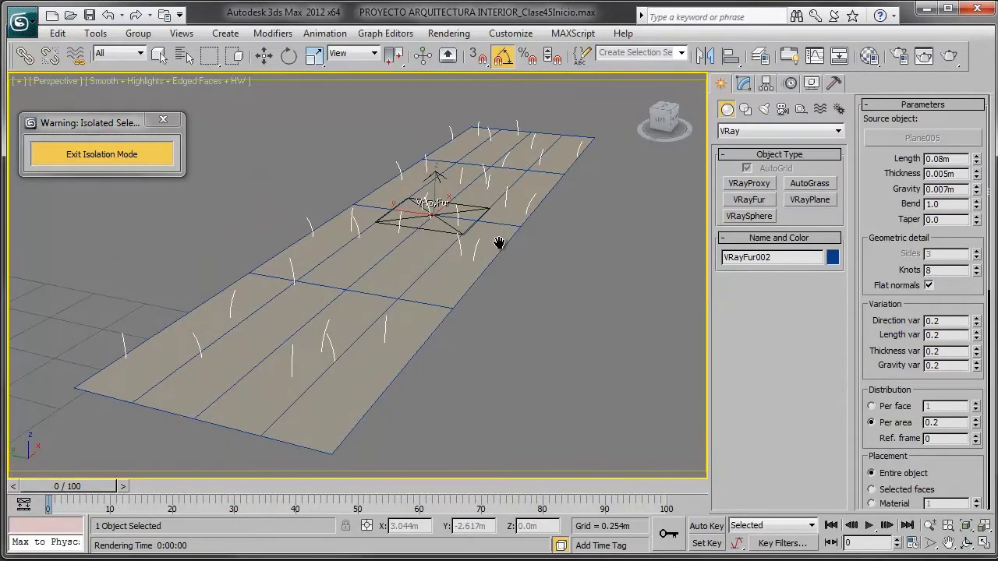
{"action": "scroll", "coordinate": [499, 243], "scroll_direction": "up", "scroll_amount": 3}
{"action": "mouse_move", "coordinate": [499, 243]}
{"action": "middle_mouse_down", "text": "alt"}
{"action": "mouse_move", "coordinate": [474, 241]}
{"action": "mouse_move", "coordinate": [496, 242]}
{"action": "middle_mouse_up", "text": "alt"}
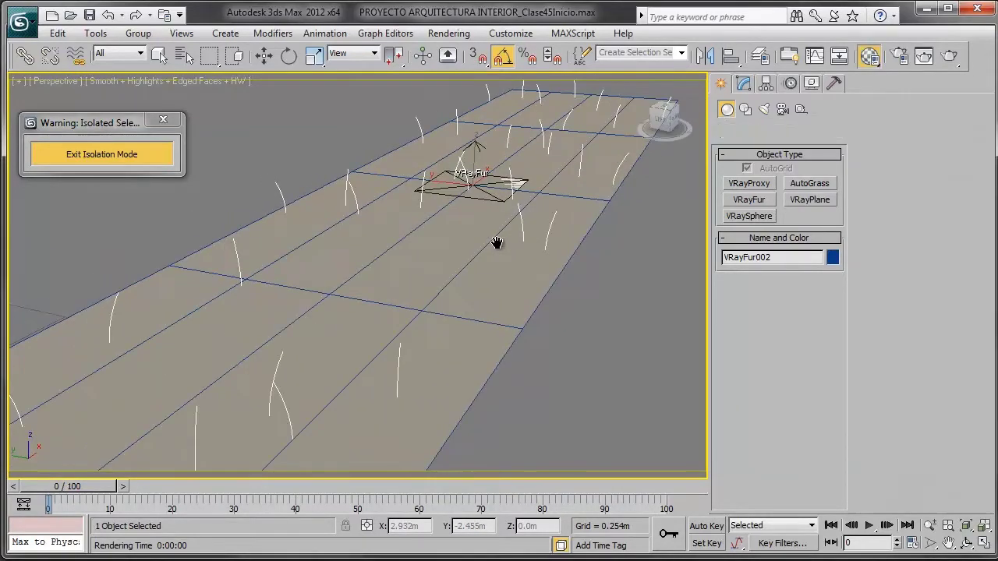
{"action": "key", "text": "m"}
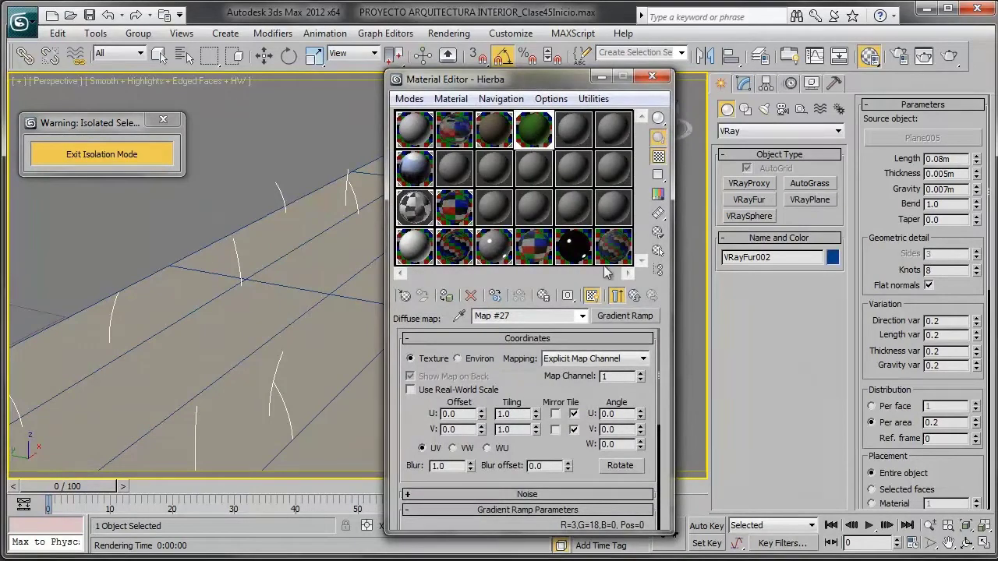
- Clear the texture map from the Hierba material's Diffuse slot
{"action": "left_click", "coordinate": [634, 295]}
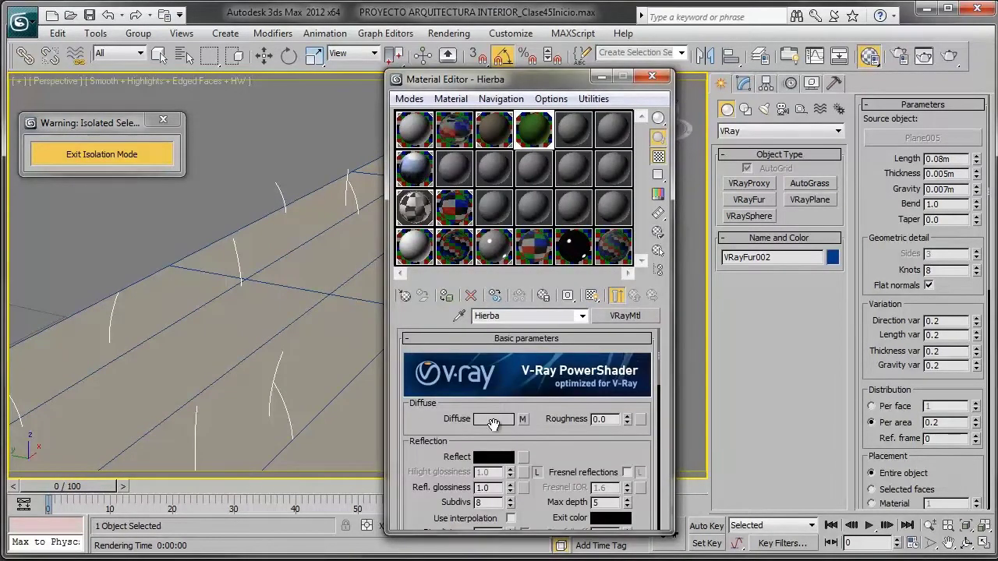
{"action": "right_click", "coordinate": [524, 421]}
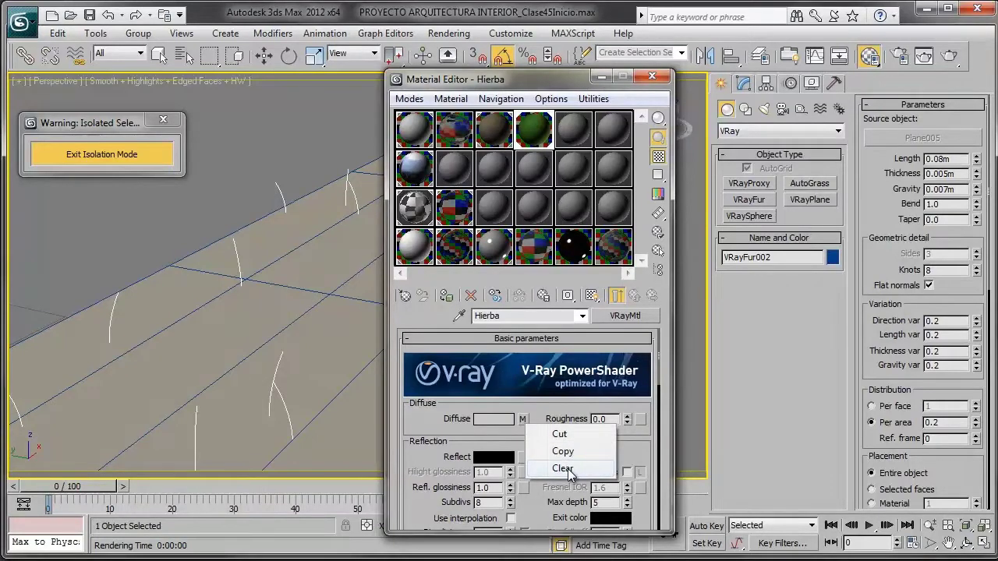
{"action": "left_click", "coordinate": [570, 469]}
- Set Hierba's Diffuse colour to dark olive green (72, 89, 19) and render the view
{"action": "left_click", "coordinate": [494, 421]}
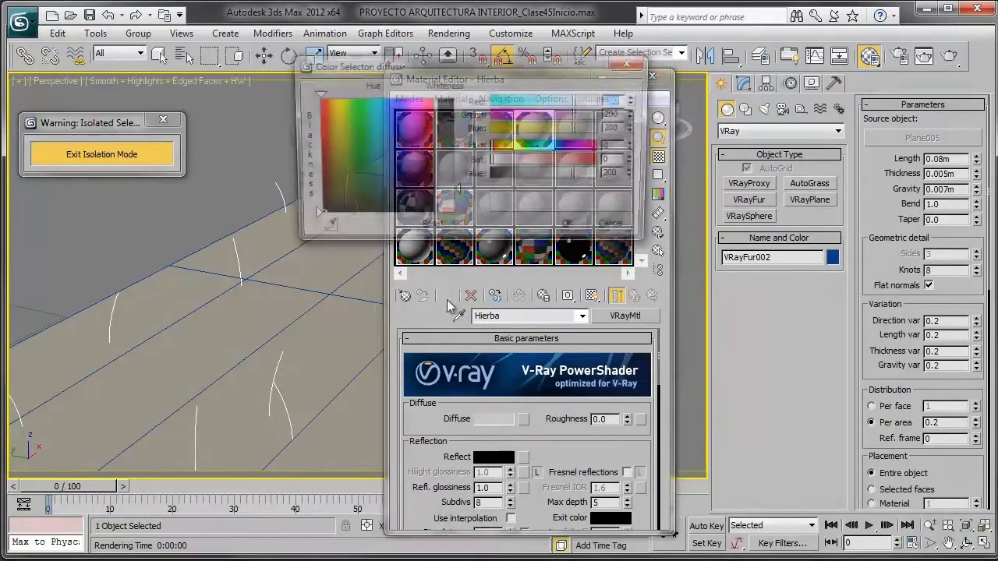
{"action": "left_click", "coordinate": [356, 177]}
{"action": "left_click_drag", "start_coordinate": [443, 173], "coordinate": [516, 131]}
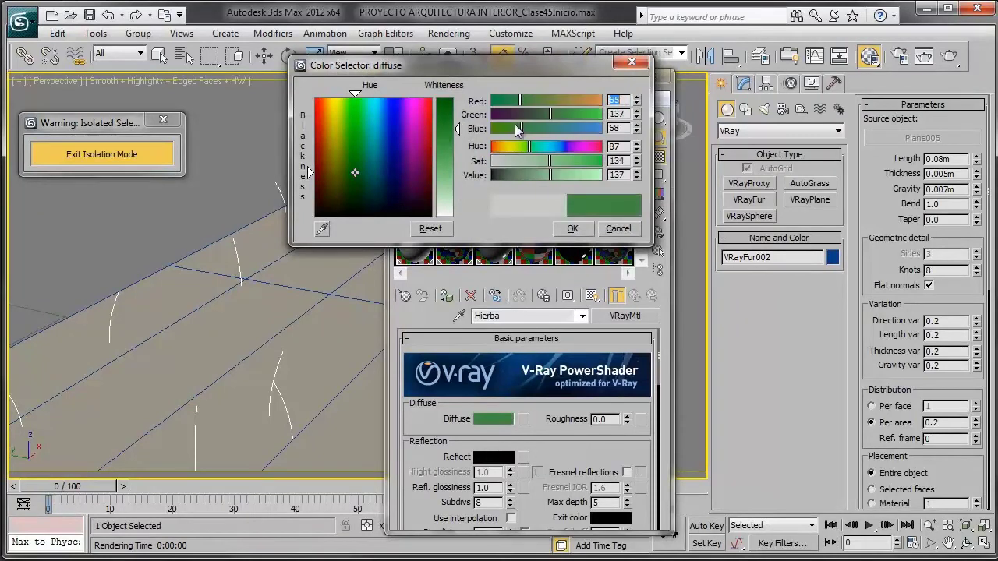
{"action": "left_click_drag", "start_coordinate": [451, 129], "coordinate": [450, 123]}
{"action": "left_click", "coordinate": [344, 133]}
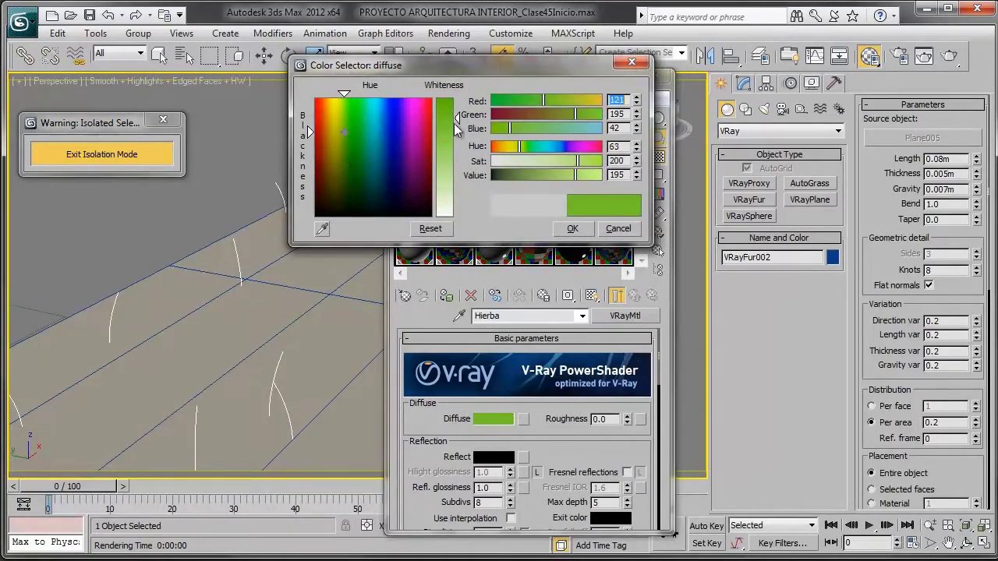
{"action": "left_click", "coordinate": [567, 102]}
{"action": "left_click_drag", "start_coordinate": [545, 175], "coordinate": [538, 179]}
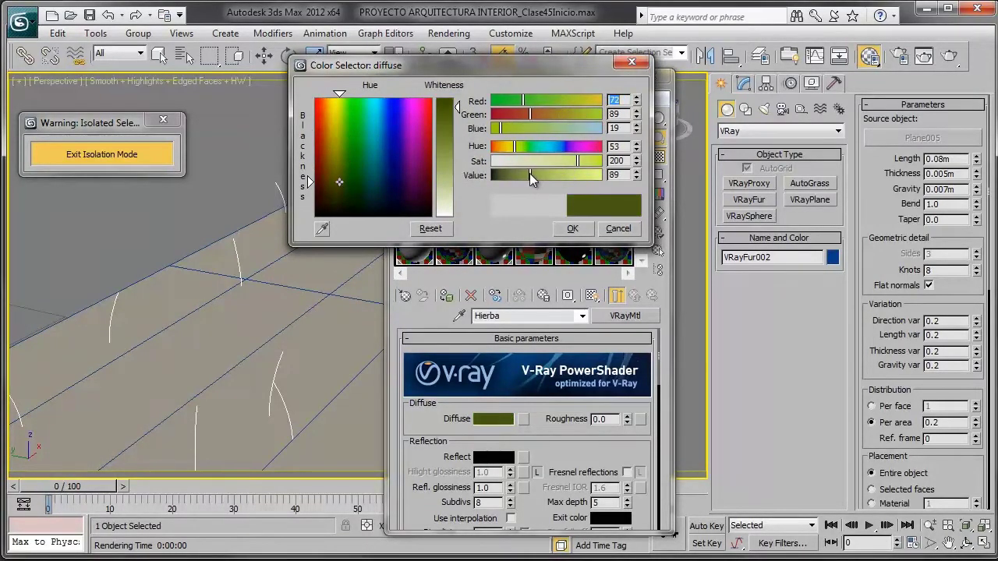
{"action": "left_click", "coordinate": [573, 229]}
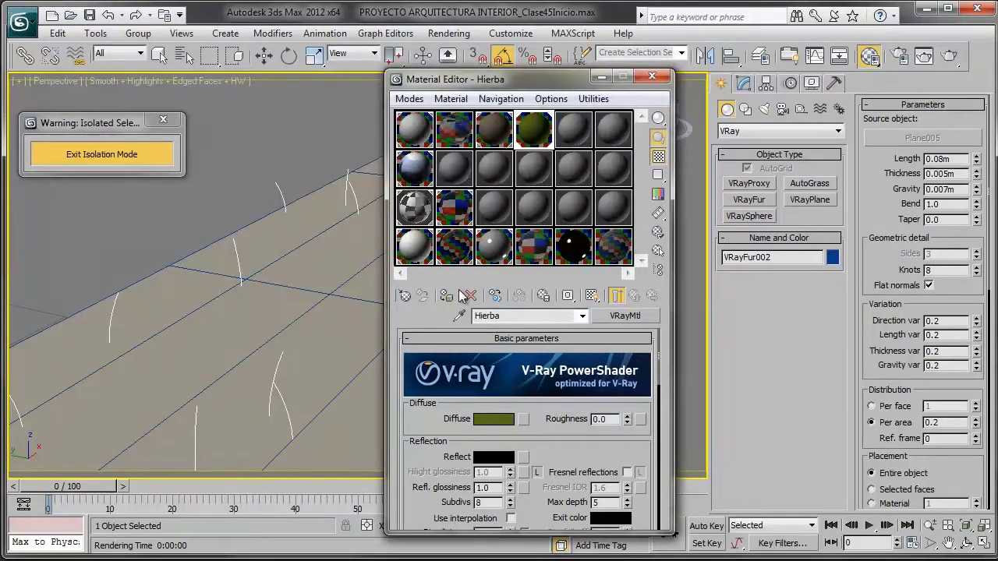
{"action": "left_click", "coordinate": [652, 75]}
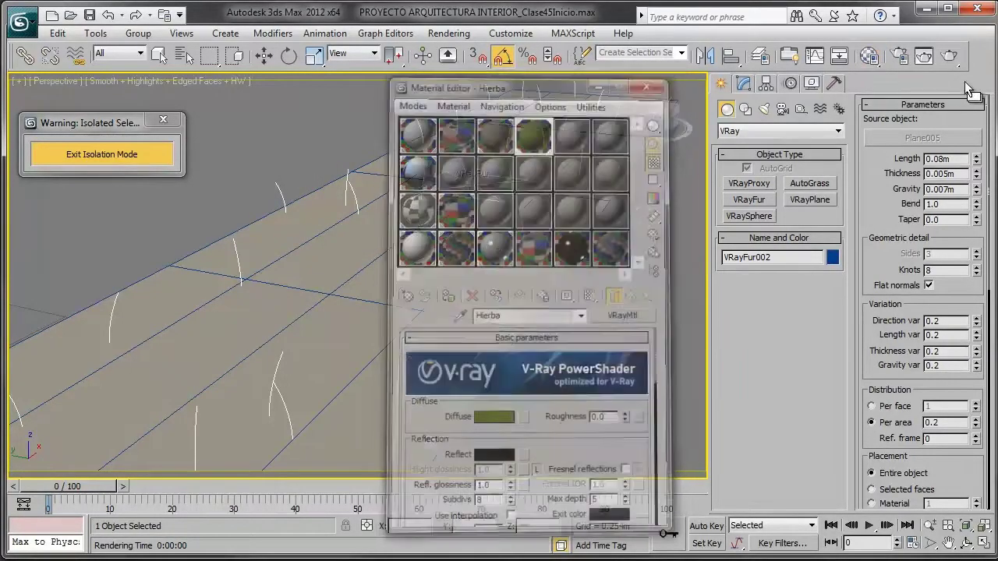
{"action": "left_click", "coordinate": [924, 55]}
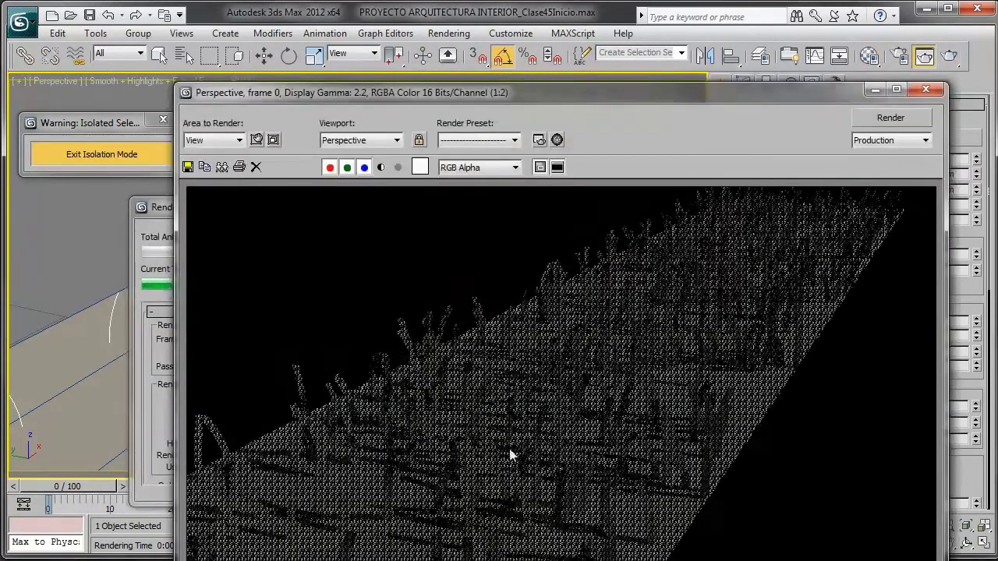
- Close the rendered frame and Rendering dialog, then zoom out of the viewport
{"action": "left_click", "coordinate": [925, 92]}
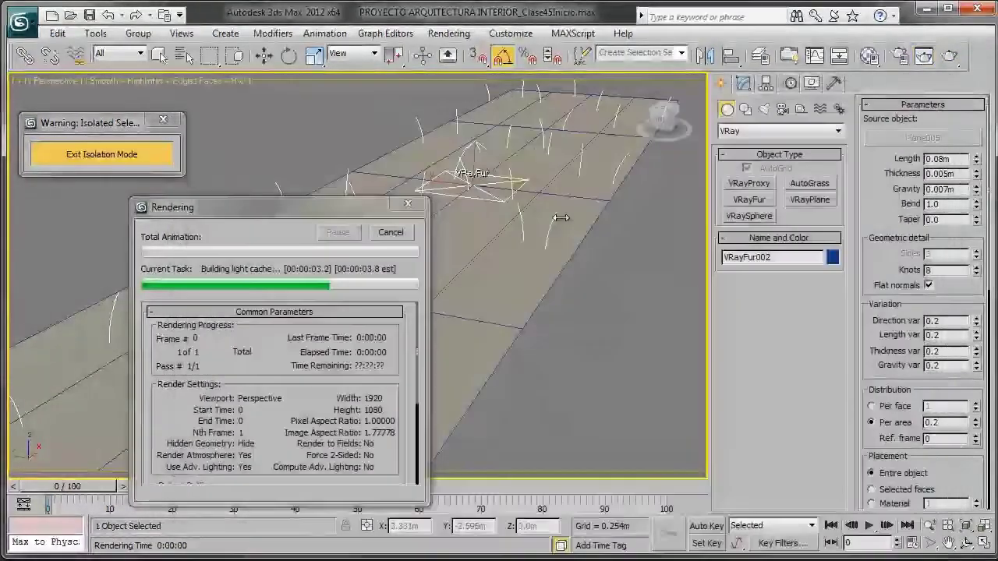
{"action": "left_click", "coordinate": [402, 231]}
{"action": "scroll", "coordinate": [437, 230], "scroll_direction": "down", "scroll_amount": 3}
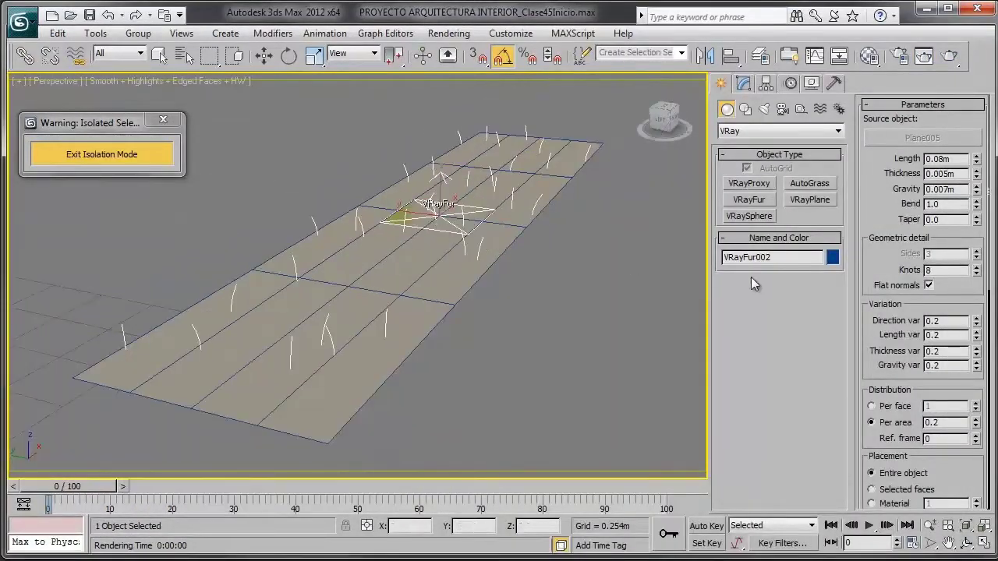
{"action": "scroll", "coordinate": [227, 297], "scroll_direction": "down", "scroll_amount": 3}
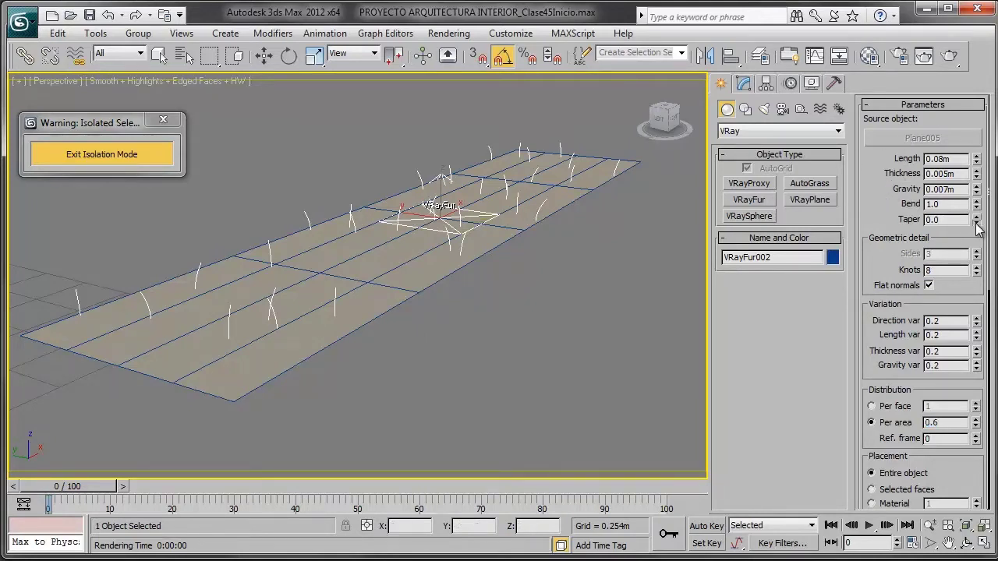
- Test-render the tapered grass, close the render, and shorten the blades to 0.056m
{"action": "scroll", "coordinate": [411, 249], "scroll_direction": "up", "scroll_amount": 1}
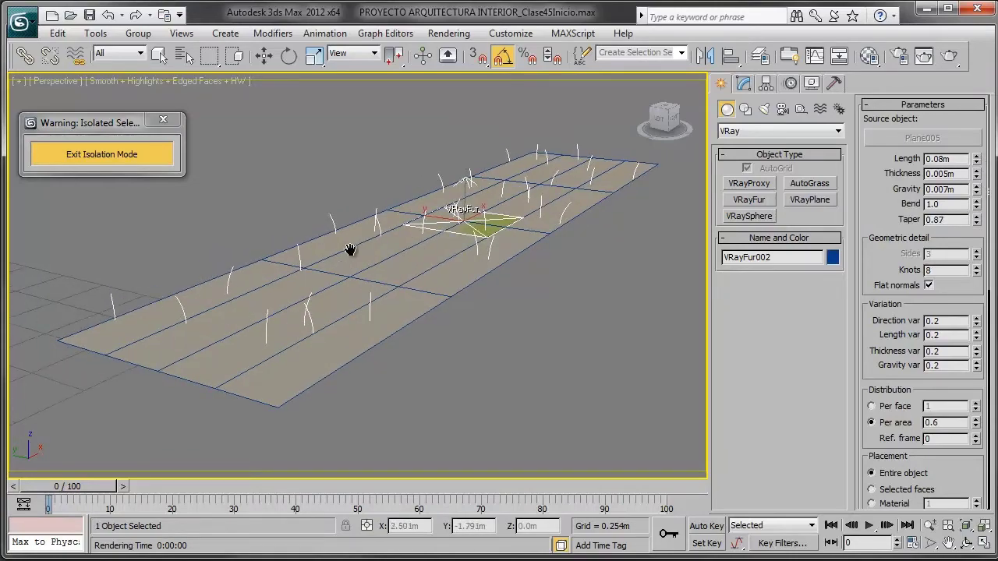
{"action": "scroll", "coordinate": [367, 257], "scroll_direction": "up", "scroll_amount": 3}
{"action": "left_click", "coordinate": [924, 55]}
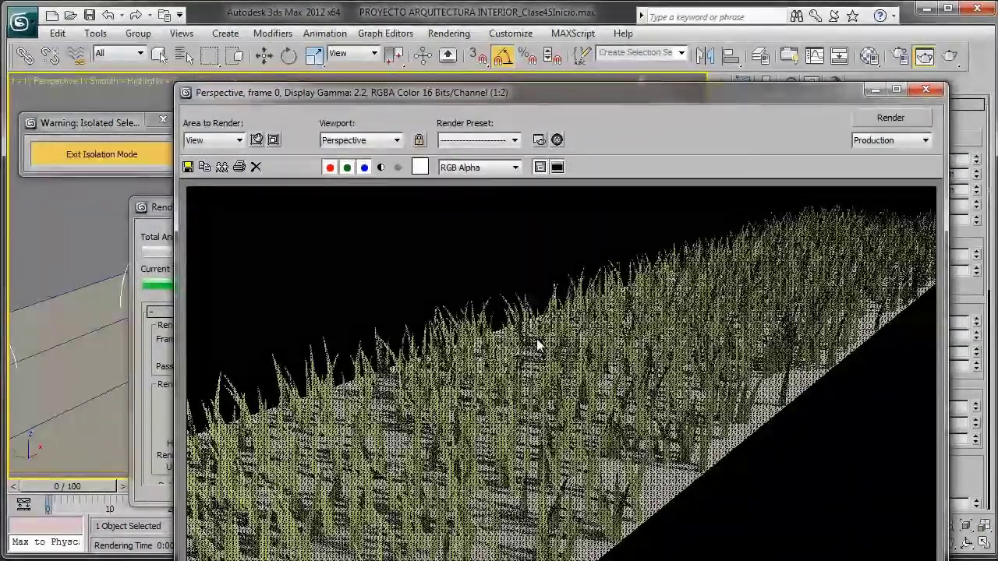
{"action": "left_click", "coordinate": [925, 89]}
{"action": "left_click", "coordinate": [390, 233]}
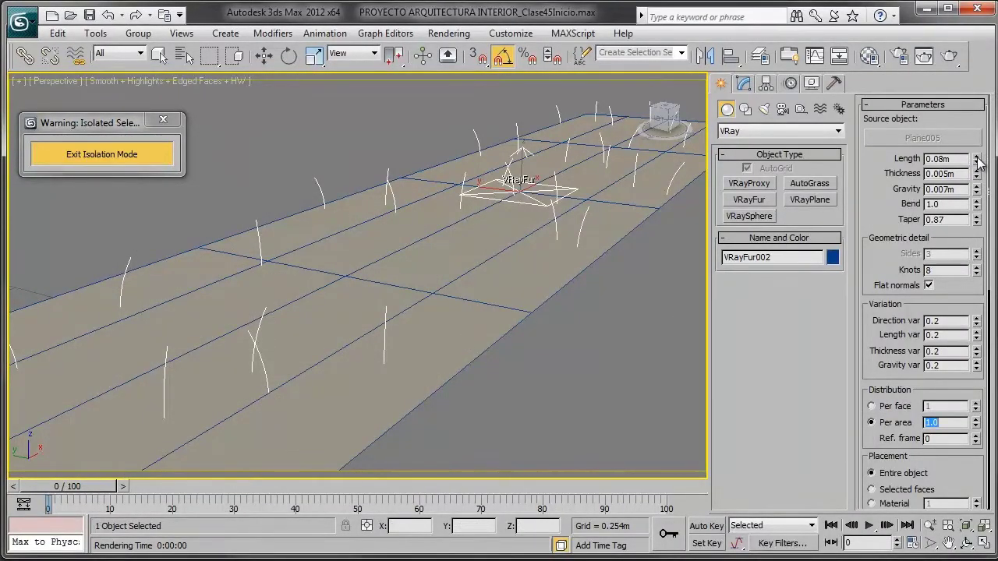
{"action": "left_click_drag", "start_coordinate": [979, 162], "coordinate": [977, 171]}
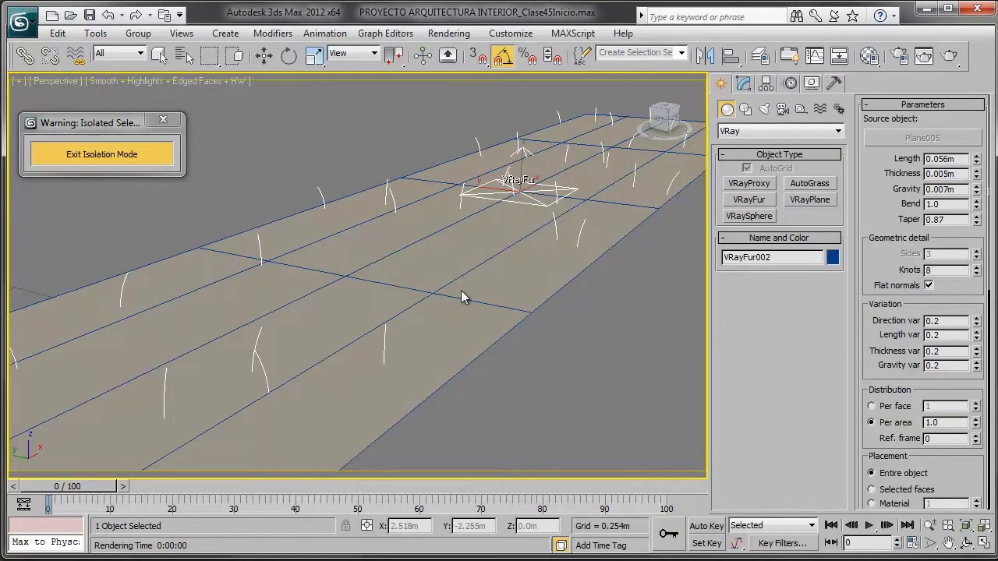
- Exit isolation mode and frame the window sill planter up close
{"action": "scroll", "coordinate": [460, 290], "scroll_direction": "down", "scroll_amount": 5}
{"action": "middle_click_drag", "start_coordinate": [397, 258], "coordinate": [480, 279], "text": "alt"}
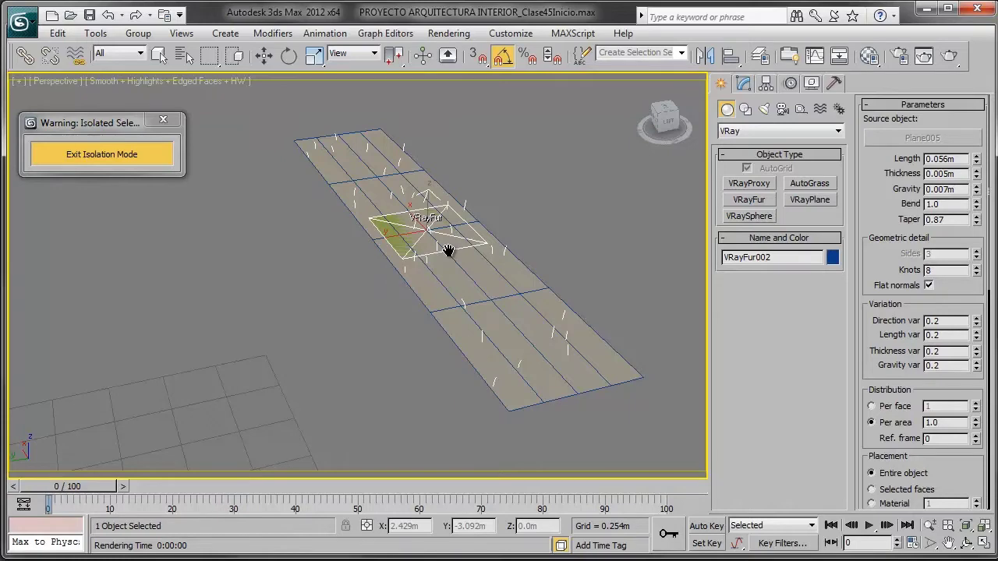
{"action": "middle_click_drag", "start_coordinate": [400, 214], "coordinate": [314, 220], "text": "alt"}
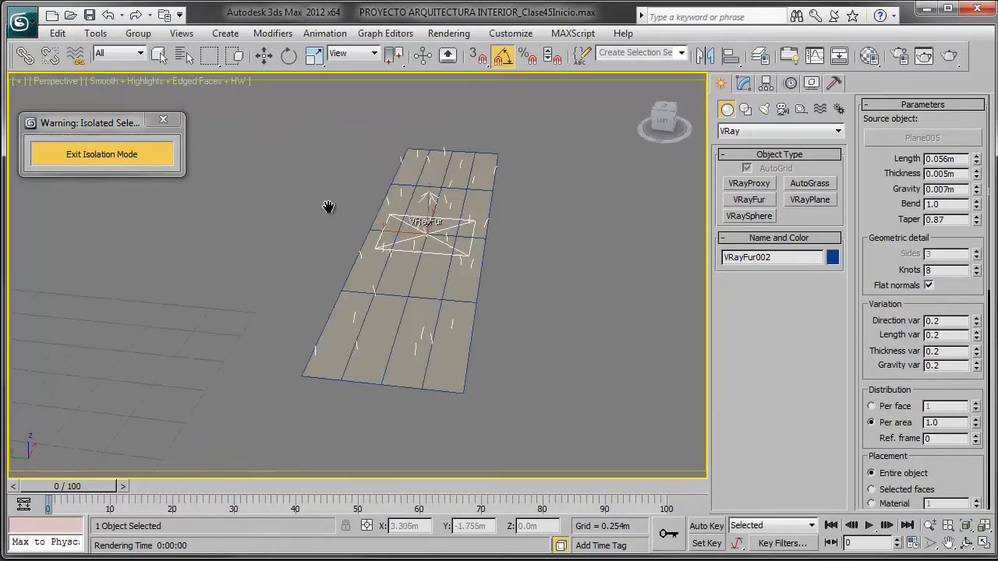
{"action": "left_click", "coordinate": [105, 163]}
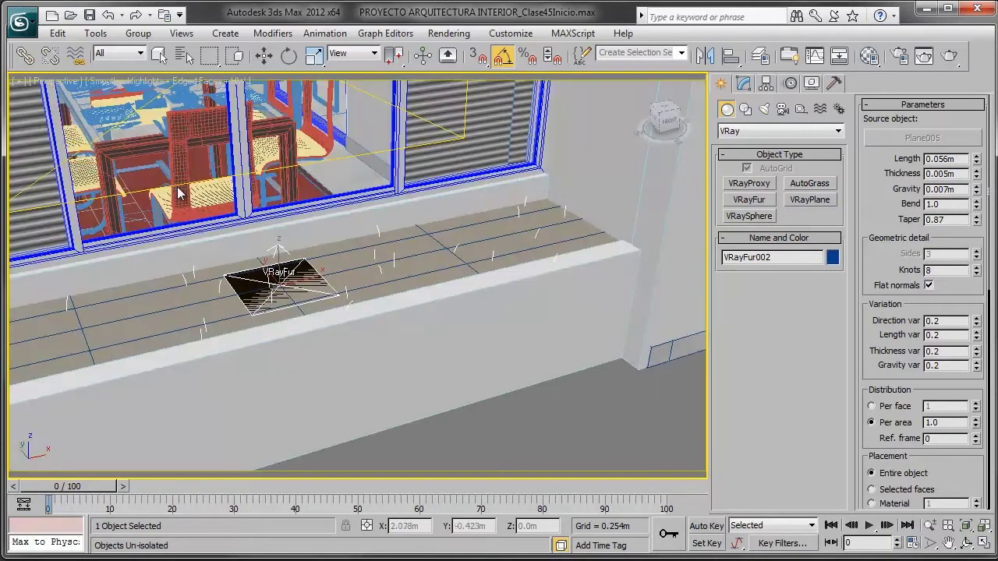
{"action": "middle_click_drag", "start_coordinate": [439, 249], "coordinate": [374, 228], "text": "alt"}
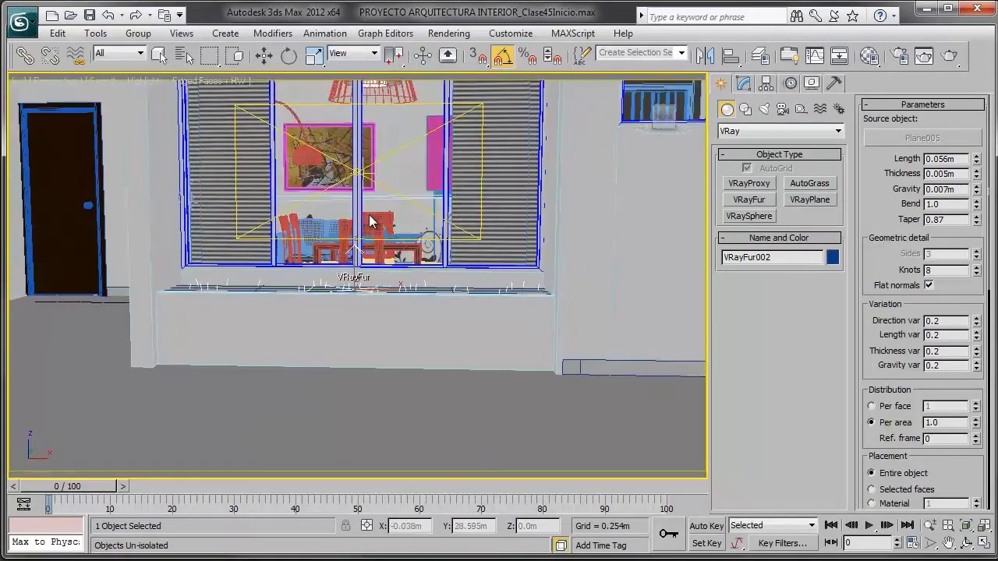
{"action": "scroll", "coordinate": [366, 233], "scroll_direction": "up", "scroll_amount": 3}
{"action": "middle_click_drag", "start_coordinate": [367, 234], "coordinate": [356, 259]}
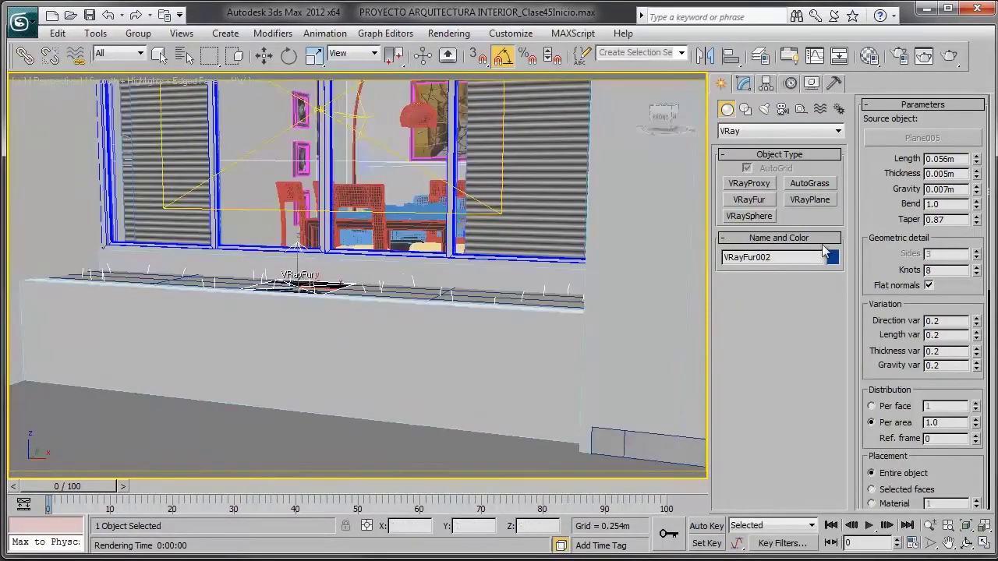
- Lengthen the VRayFur strands to 0.29m and inspect the sill grass from several angles
{"action": "left_click_drag", "start_coordinate": [965, 123], "coordinate": [948, 33]}
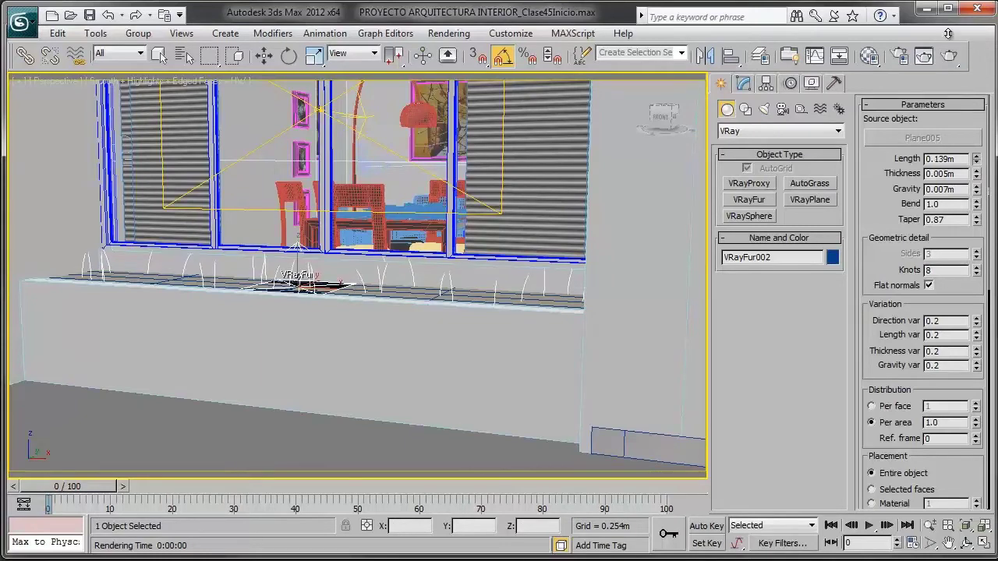
{"action": "left_click_drag", "start_coordinate": [976, 159], "coordinate": [920, 524]}
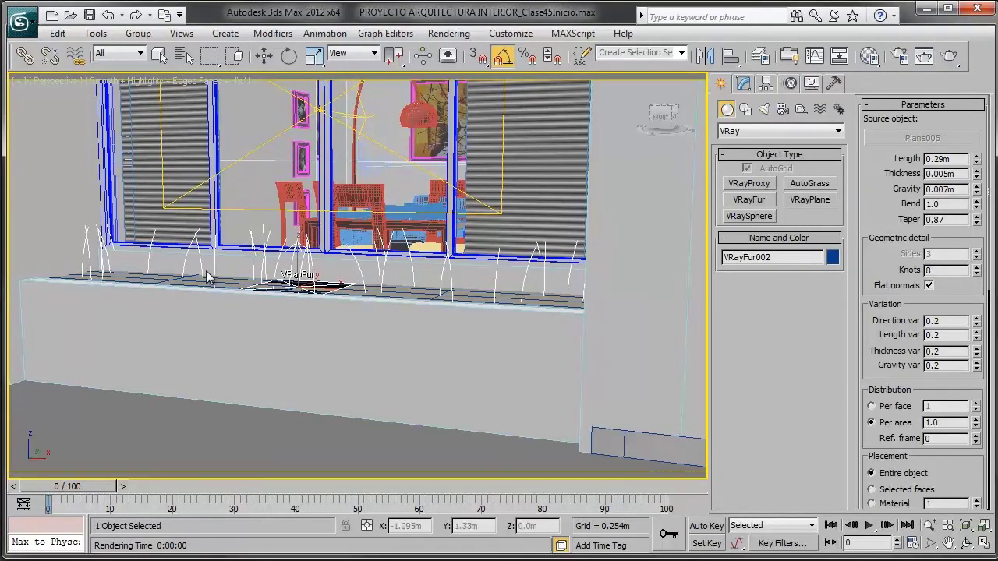
{"action": "middle_click_drag", "start_coordinate": [423, 263], "coordinate": [474, 276], "text": "alt"}
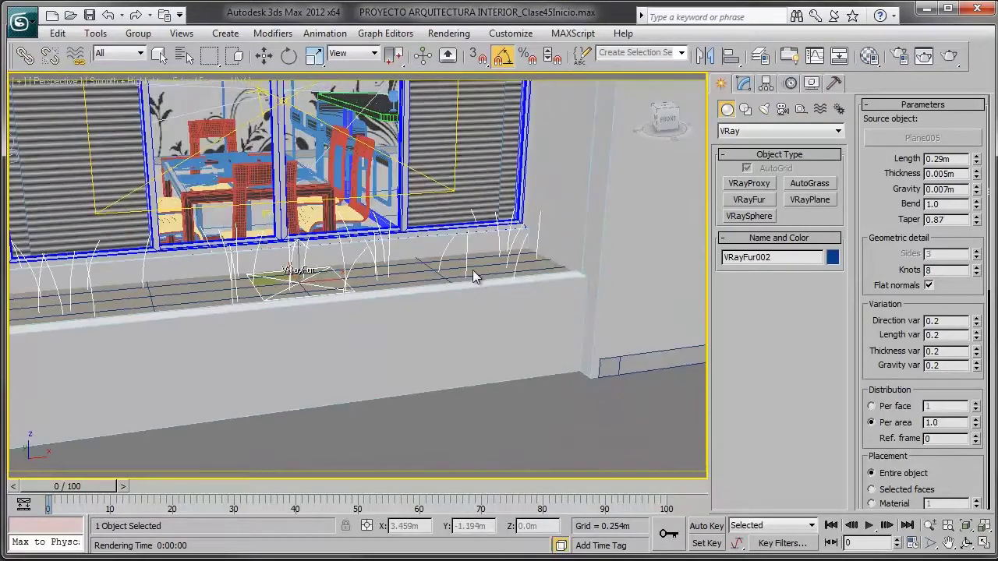
{"action": "mouse_move", "coordinate": [350, 248]}
{"action": "middle_mouse_down", "text": "alt"}
{"action": "mouse_move", "coordinate": [454, 263]}
{"action": "mouse_move", "coordinate": [466, 254]}
{"action": "middle_mouse_up", "text": "alt"}
{"action": "scroll", "coordinate": [584, 226], "scroll_direction": "up", "scroll_amount": 5}
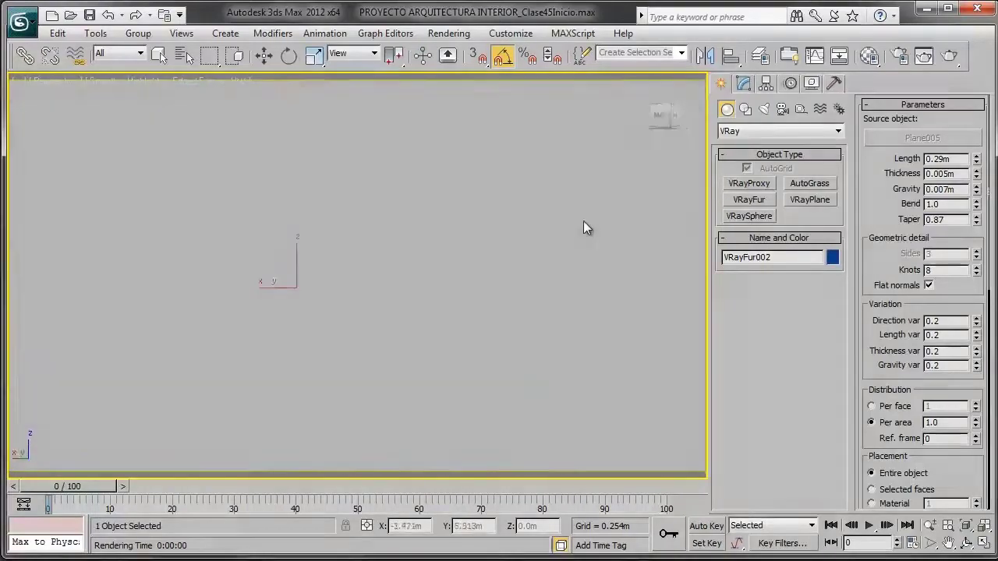
{"action": "scroll", "coordinate": [533, 242], "scroll_direction": "up", "scroll_amount": 3}
{"action": "scroll", "coordinate": [533, 242], "scroll_direction": "down", "scroll_amount": 4}
{"action": "scroll", "coordinate": [474, 265], "scroll_direction": "up", "scroll_amount": 2}
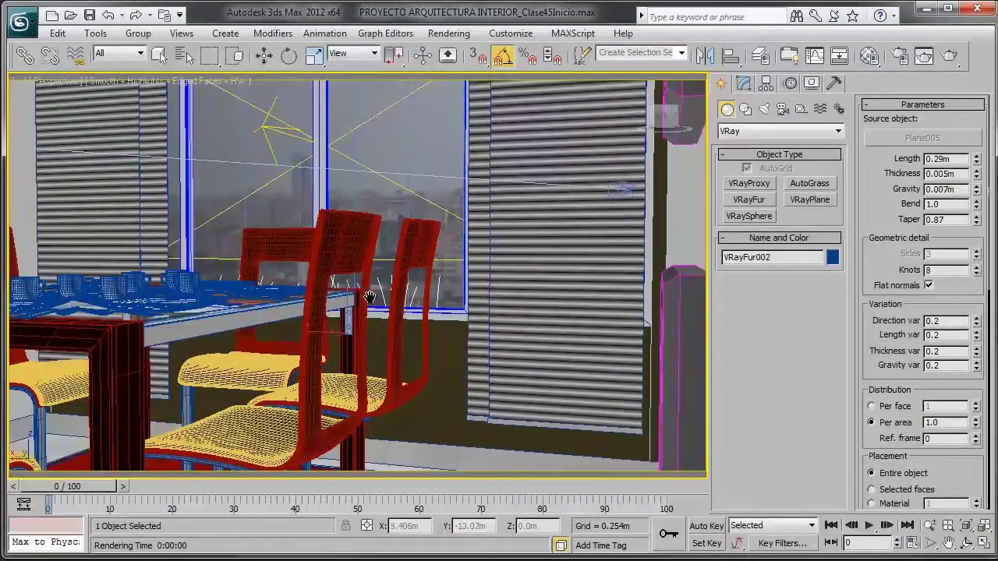
{"action": "scroll", "coordinate": [430, 303], "scroll_direction": "down", "scroll_amount": 3}
{"action": "scroll", "coordinate": [400, 312], "scroll_direction": "down", "scroll_amount": 3}
{"action": "scroll", "coordinate": [279, 322], "scroll_direction": "down", "scroll_amount": 2}
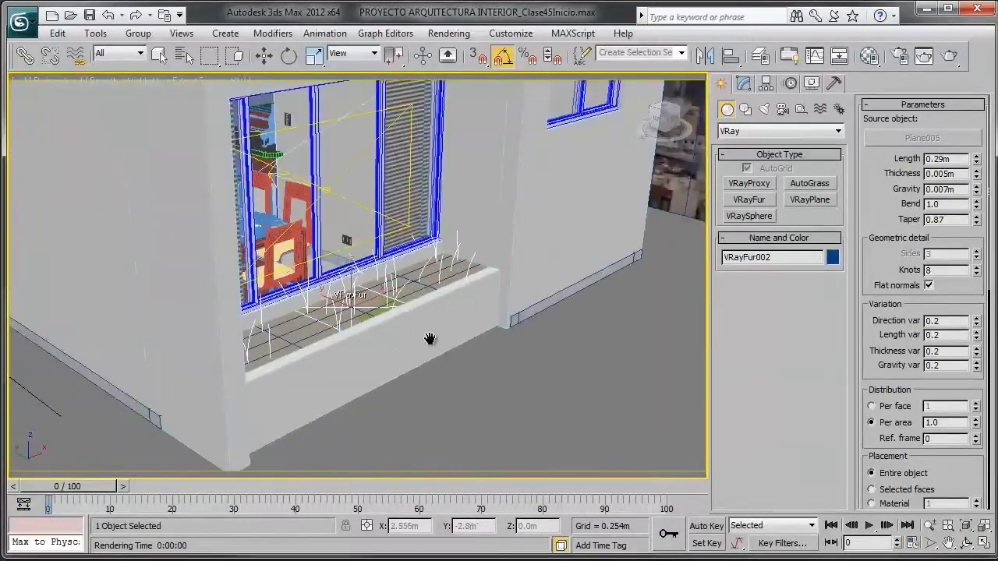
{"action": "scroll", "coordinate": [430, 338], "scroll_direction": "down", "scroll_amount": 2}
{"action": "scroll", "coordinate": [524, 418], "scroll_direction": "down", "scroll_amount": 2}
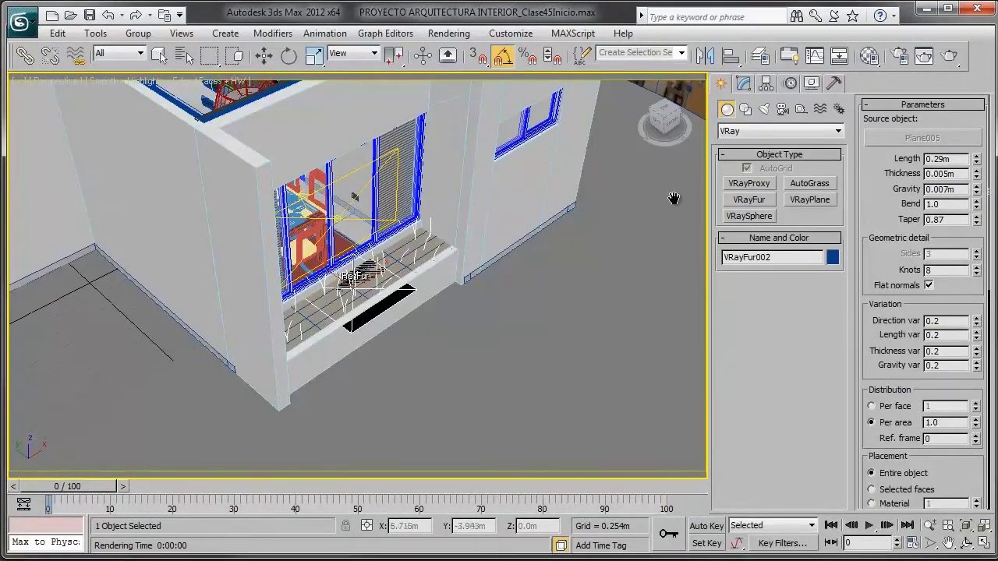
- Minimize 3ds Max, select the decorative plant file on the desktop, then restore 3ds Max
{"action": "left_click", "coordinate": [924, 7]}
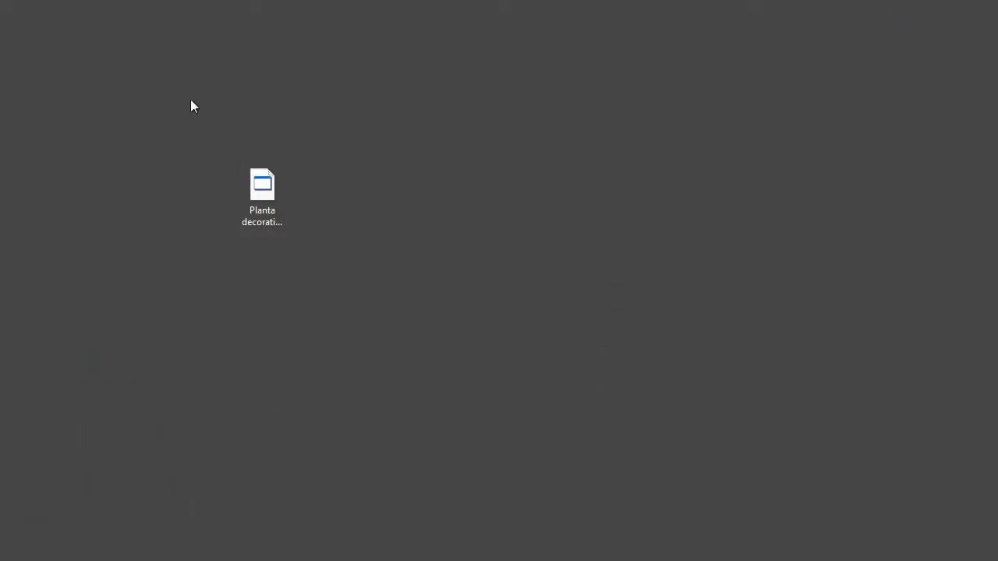
{"action": "left_click_drag", "start_coordinate": [182, 101], "coordinate": [343, 264]}
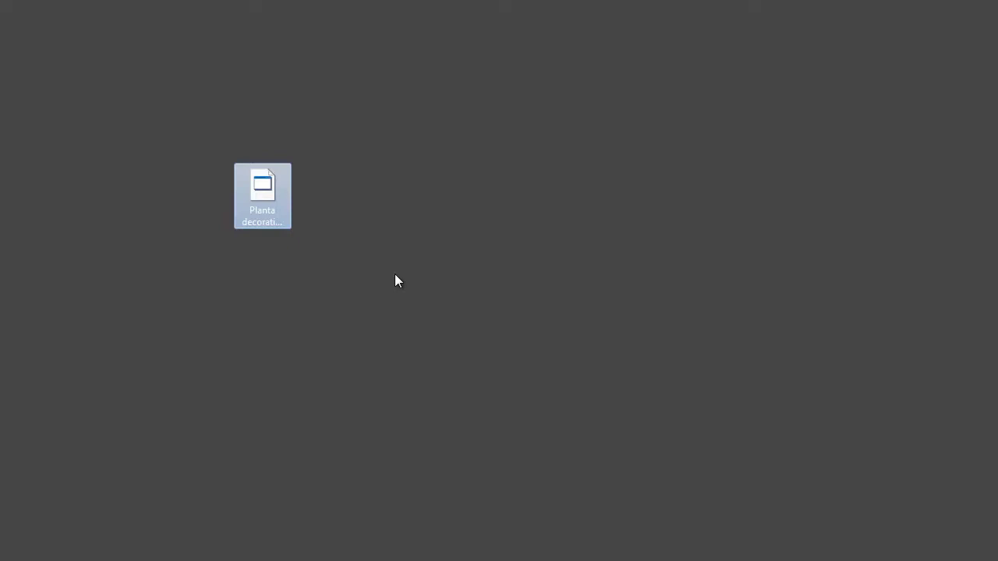
{"action": "left_click", "coordinate": [257, 549]}
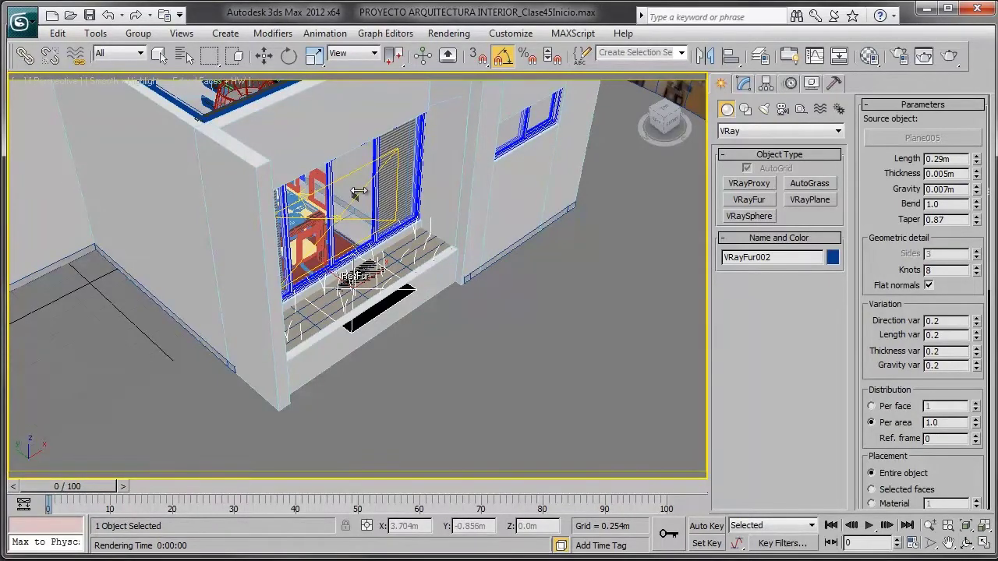
- Drag the plant file into the viewport and merge it into the scene
{"action": "left_click_drag", "start_coordinate": [11, 181], "coordinate": [382, 179]}
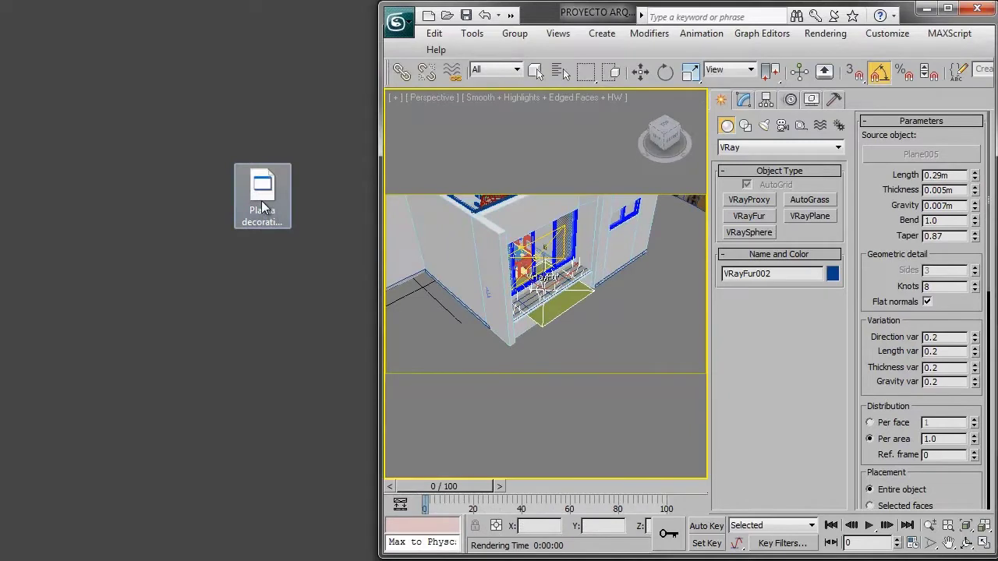
{"action": "left_click_drag", "start_coordinate": [262, 198], "coordinate": [634, 334]}
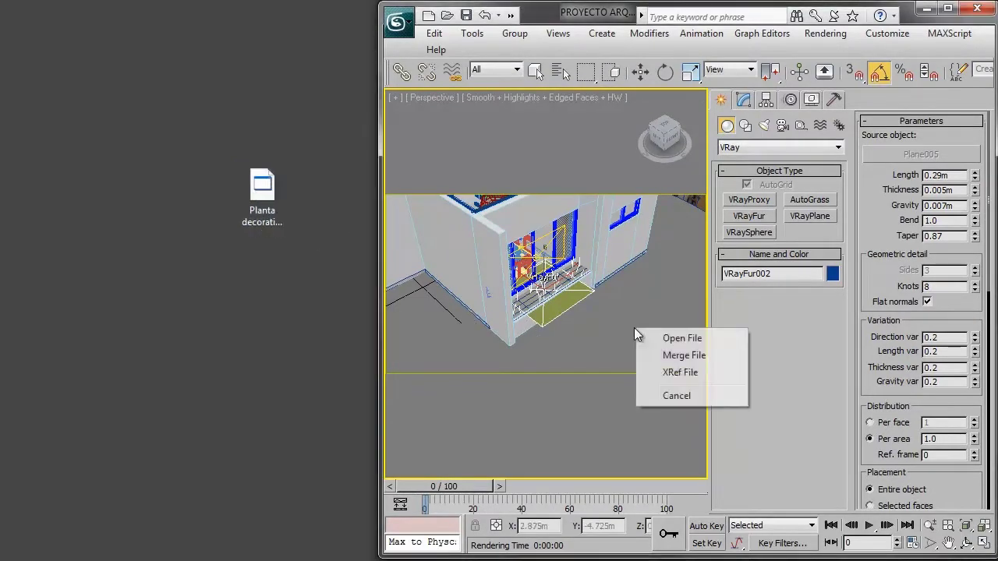
{"action": "left_click", "coordinate": [685, 359]}
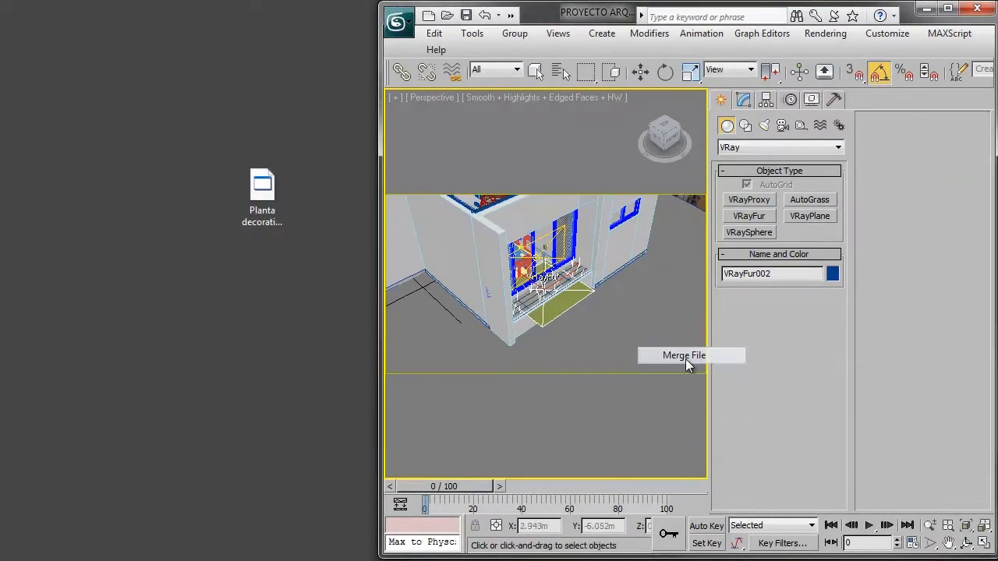
{"action": "left_click", "coordinate": [614, 343]}
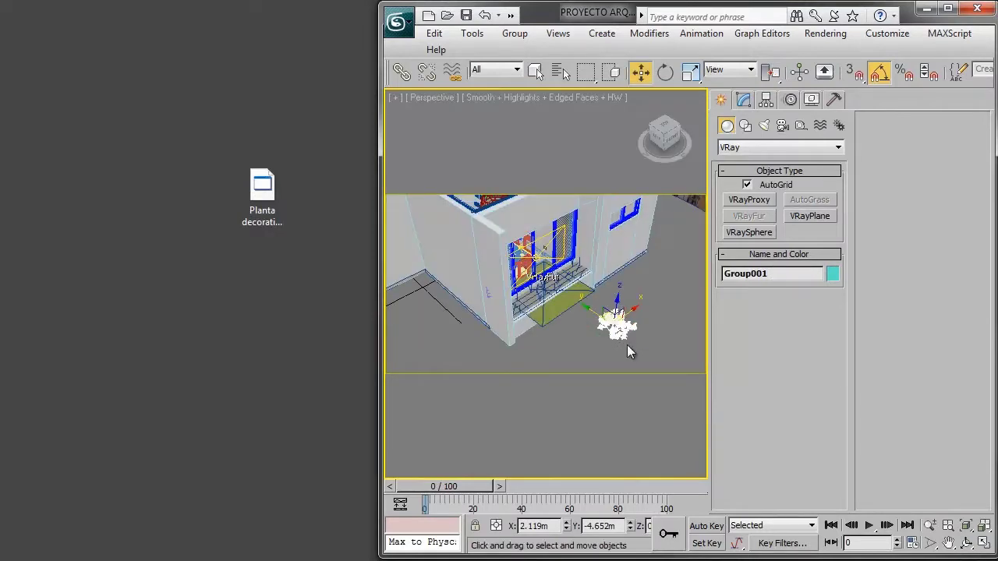
{"action": "left_click_drag", "start_coordinate": [382, 247], "coordinate": [3, 232]}
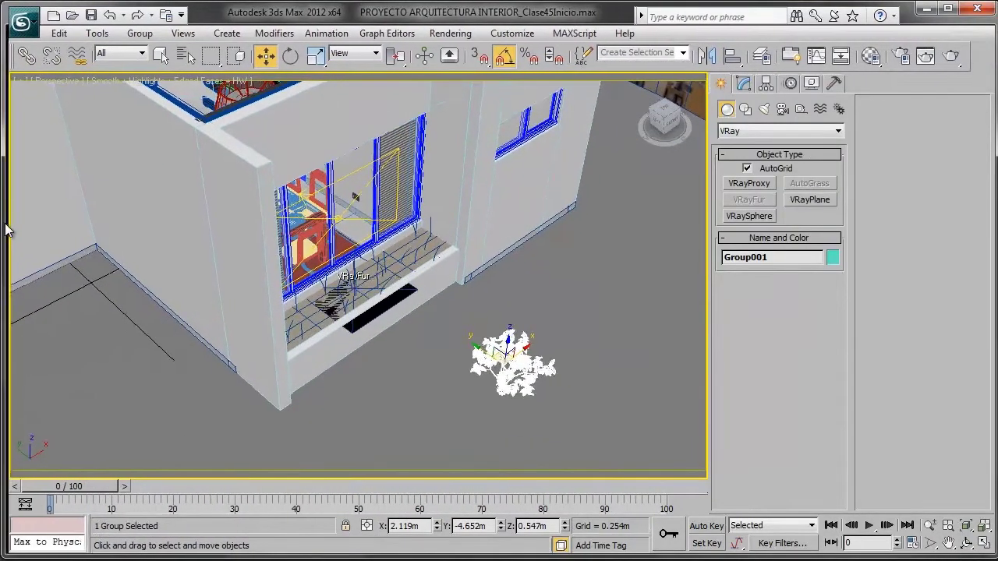
- Zoom onto the merged plant and move it up onto the planter soil
{"action": "scroll", "coordinate": [538, 309], "scroll_direction": "up", "scroll_amount": 3}
{"action": "key", "text": "z"}
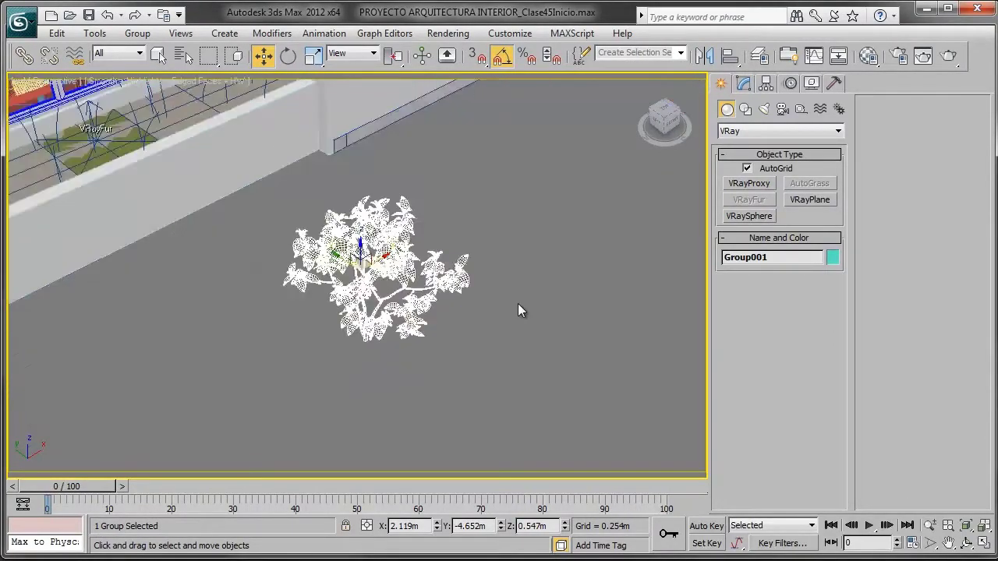
{"action": "mouse_move", "coordinate": [457, 312]}
{"action": "middle_mouse_down", "text": "alt"}
{"action": "mouse_move", "coordinate": [410, 286]}
{"action": "mouse_move", "coordinate": [272, 285]}
{"action": "mouse_move", "coordinate": [577, 298]}
{"action": "mouse_move", "coordinate": [375, 346]}
{"action": "mouse_move", "coordinate": [391, 314]}
{"action": "mouse_move", "coordinate": [435, 312]}
{"action": "middle_mouse_up", "text": "alt"}
{"action": "key", "text": "F3"}
{"action": "left_click_drag", "start_coordinate": [406, 327], "coordinate": [430, 95]}
{"action": "key", "text": "shift+z"}
{"action": "key", "text": "shift+z"}
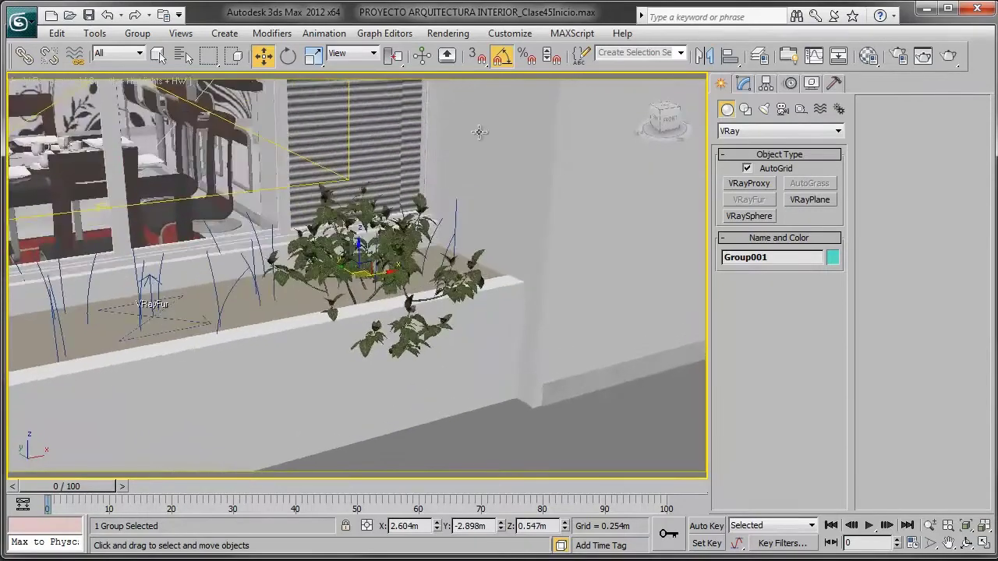
{"action": "left_click_drag", "start_coordinate": [359, 253], "coordinate": [352, 209]}
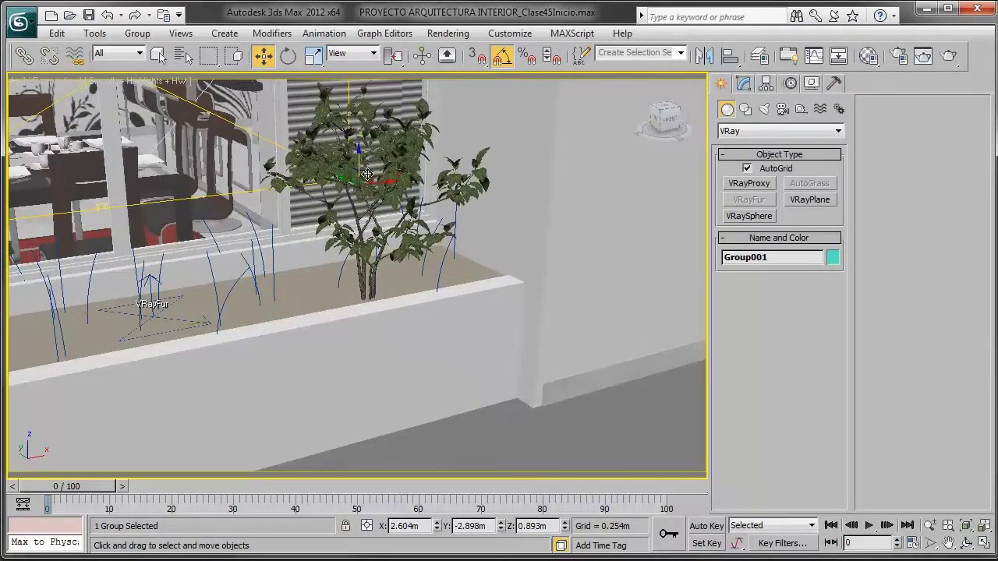
{"action": "key", "text": "shift+z"}
{"action": "key", "text": "shift+z"}
{"action": "key", "text": "shift+z"}
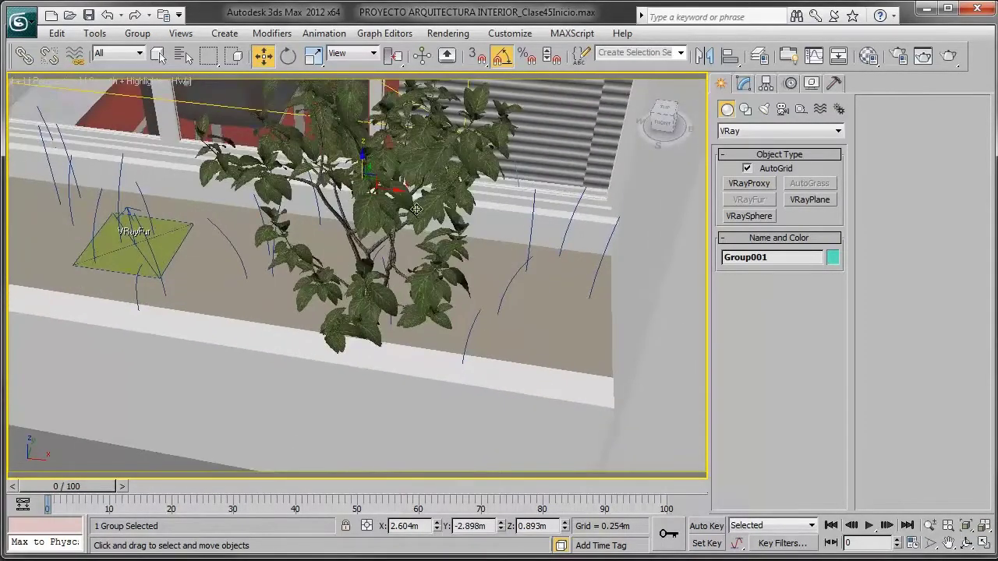
{"action": "key", "text": "shift+z"}
{"action": "key", "text": "shift+z"}
{"action": "key", "text": "shift+z"}
{"action": "key", "text": "shift+z"}
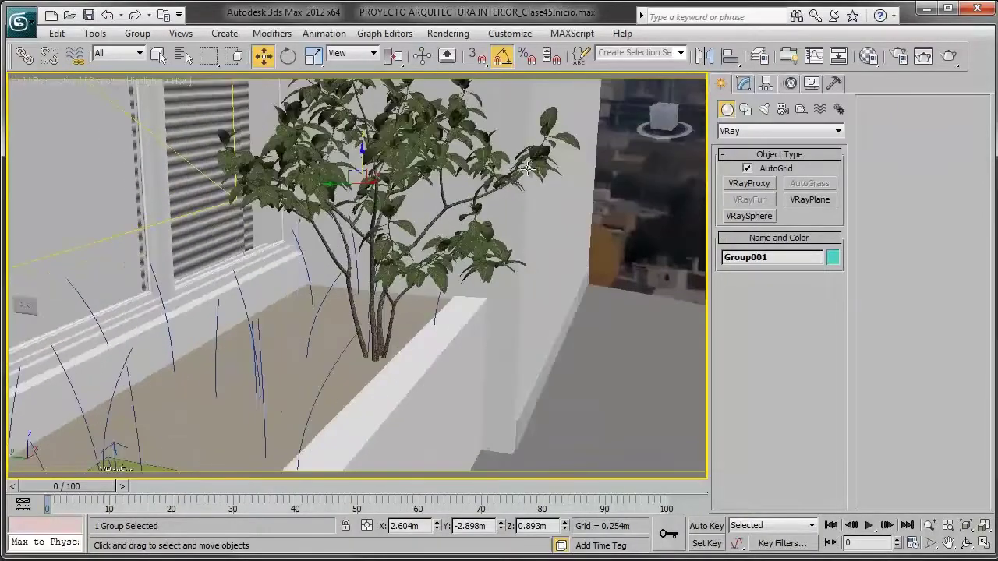
{"action": "key", "text": "shift+z"}
{"action": "left_click_drag", "start_coordinate": [352, 175], "coordinate": [308, 195]}
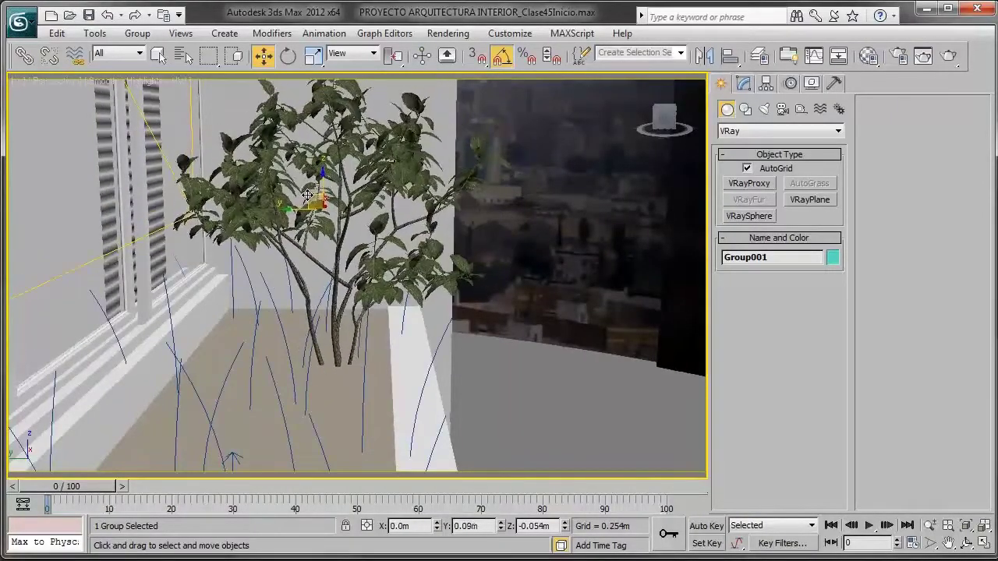
- Shift the plant right within the planter and shrink it down
{"action": "key", "text": "shift+z"}
{"action": "left_click", "coordinate": [312, 56]}
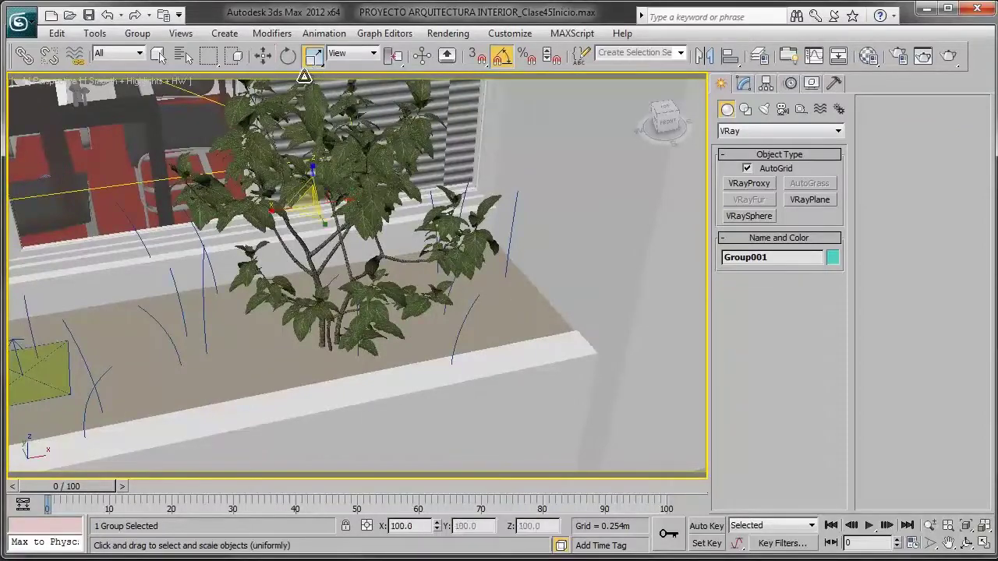
{"action": "key", "text": "shift+z"}
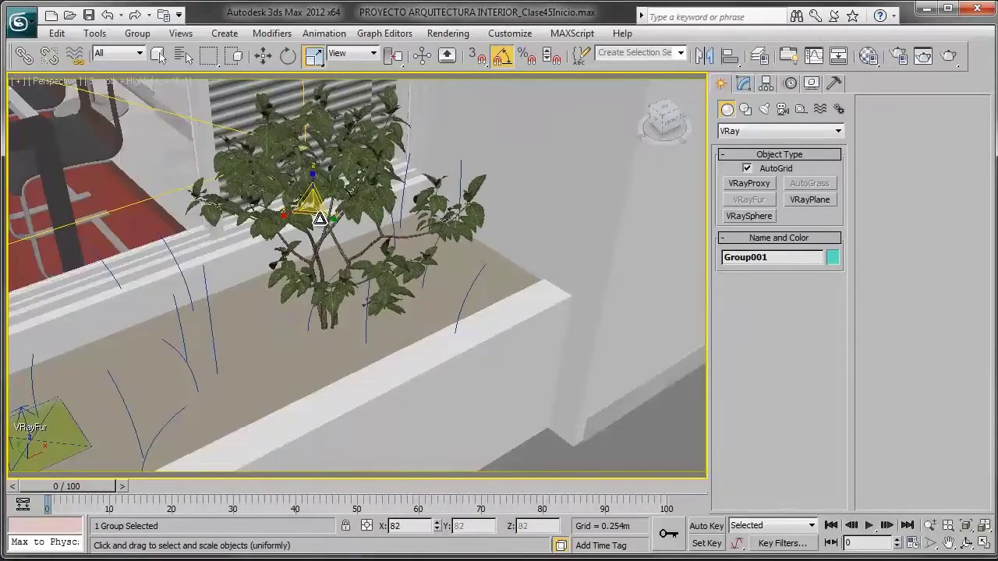
{"action": "key", "text": "shift+z"}
{"action": "key", "text": "w"}
{"action": "left_click_drag", "start_coordinate": [327, 193], "coordinate": [423, 212]}
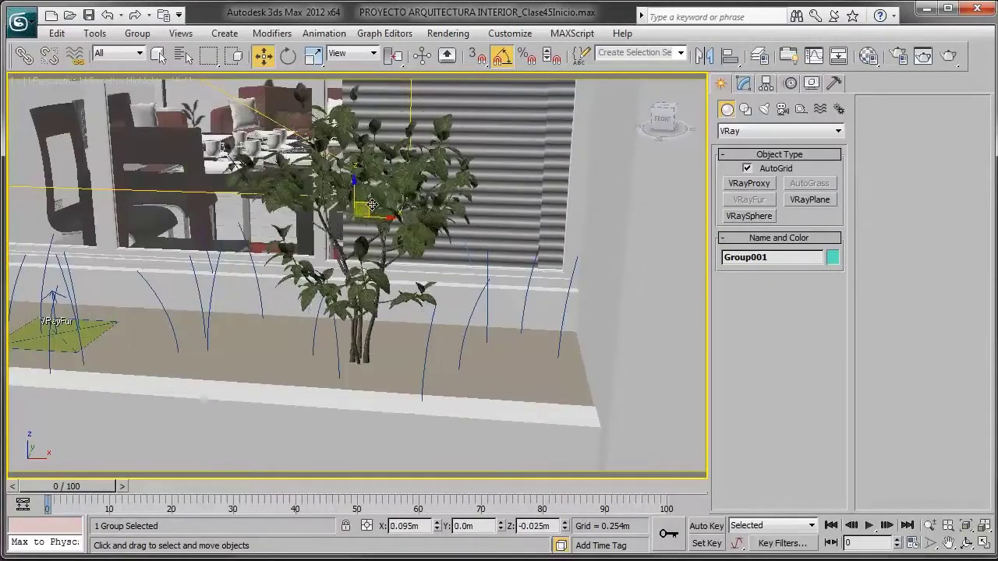
{"action": "key", "text": "shift+z"}
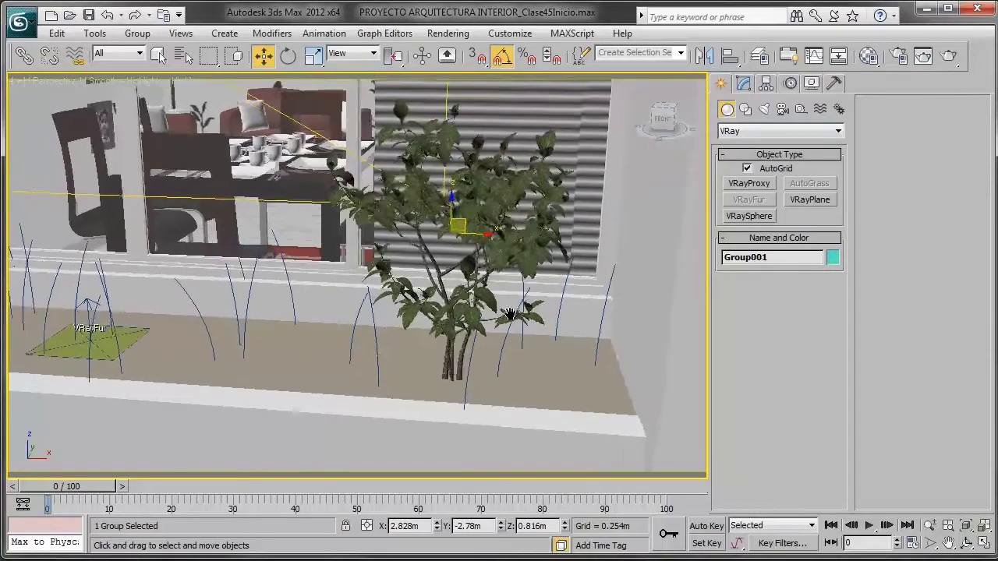
{"action": "key", "text": "shift+z"}
{"action": "key", "text": "shift+z"}
{"action": "left_click_drag", "start_coordinate": [469, 223], "coordinate": [505, 229]}
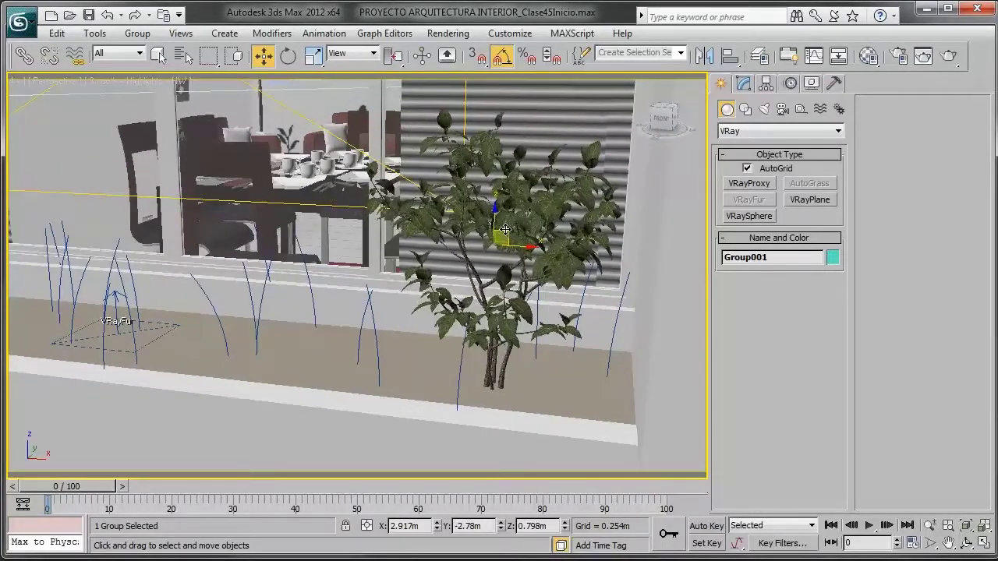
{"action": "left_click", "coordinate": [312, 56]}
{"action": "key", "text": "shift+z"}
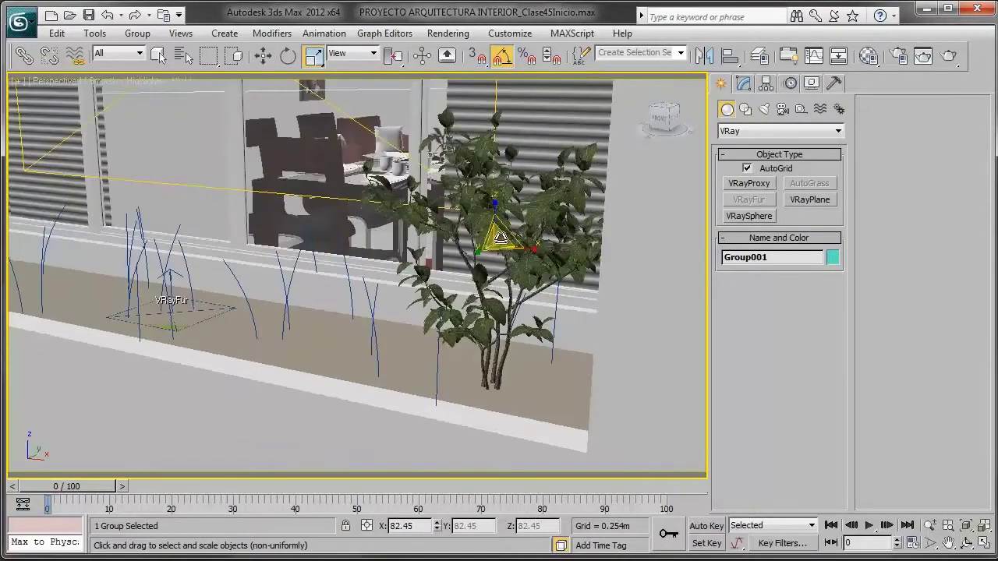
{"action": "mouse_move", "coordinate": [493, 240]}
{"action": "left_mouse_down"}
{"action": "mouse_move", "coordinate": [503, 251]}
{"action": "mouse_move", "coordinate": [470, 245]}
{"action": "left_mouse_up"}
- Scale the plant to about 76 percent and raise it slightly in the planter
{"action": "key", "text": "w"}
{"action": "middle_click_drag", "start_coordinate": [470, 245], "coordinate": [388, 124], "text": "alt"}
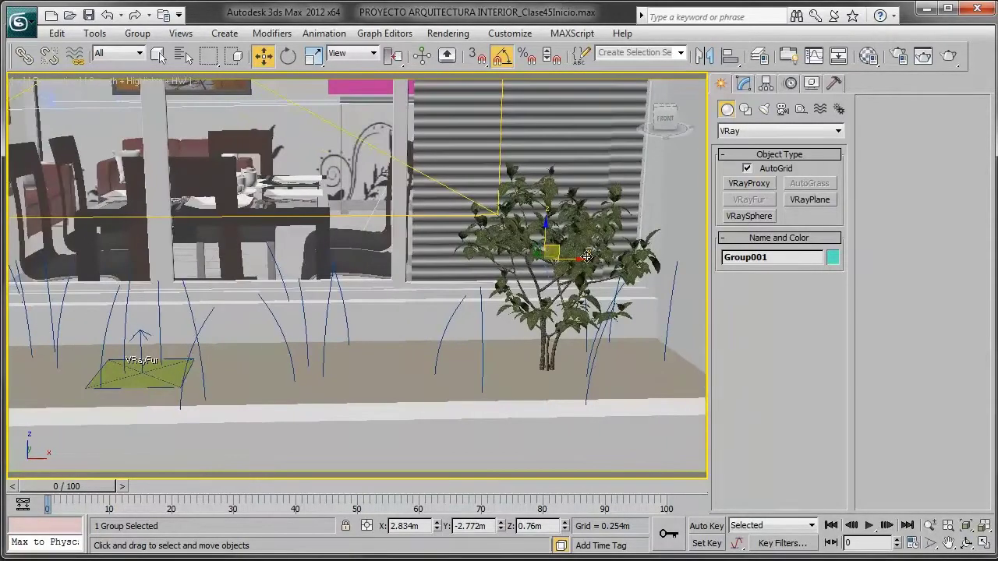
{"action": "left_click", "coordinate": [313, 56]}
{"action": "key", "text": "shift+z"}
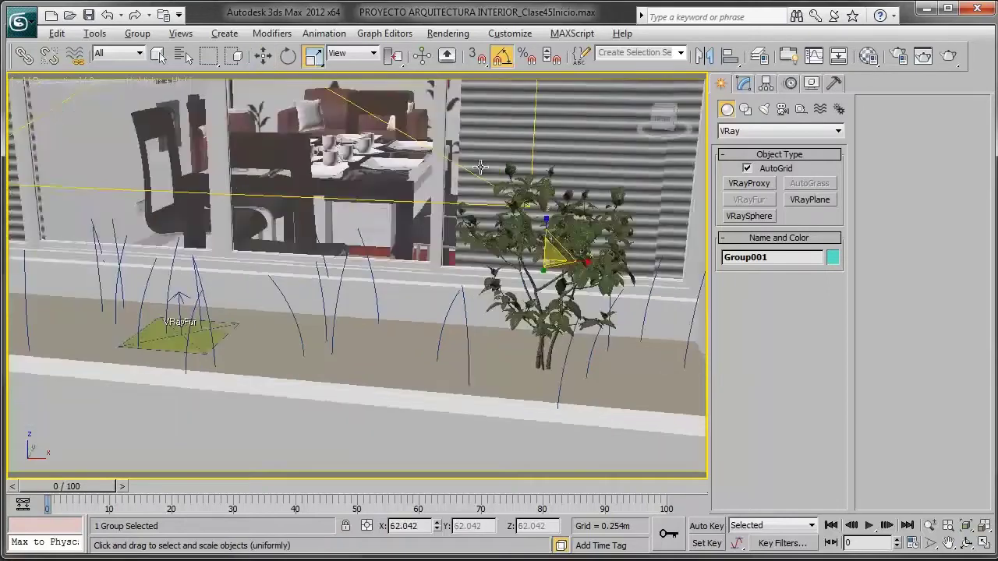
{"action": "key", "text": "shift+z"}
{"action": "left_click_drag", "start_coordinate": [552, 257], "coordinate": [537, 234]}
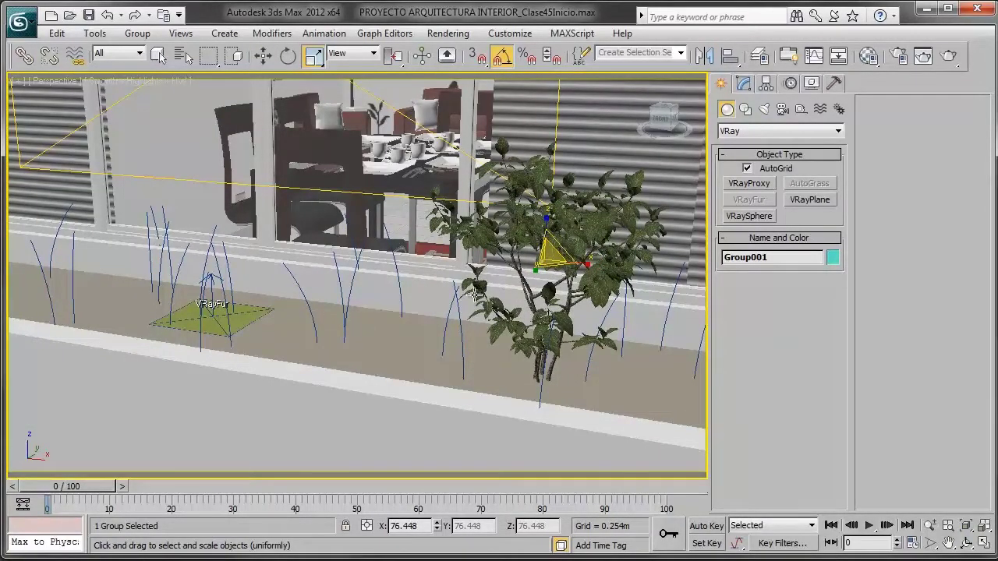
{"action": "key", "text": "w"}
{"action": "middle_click_drag", "start_coordinate": [512, 269], "coordinate": [491, 243], "text": "alt"}
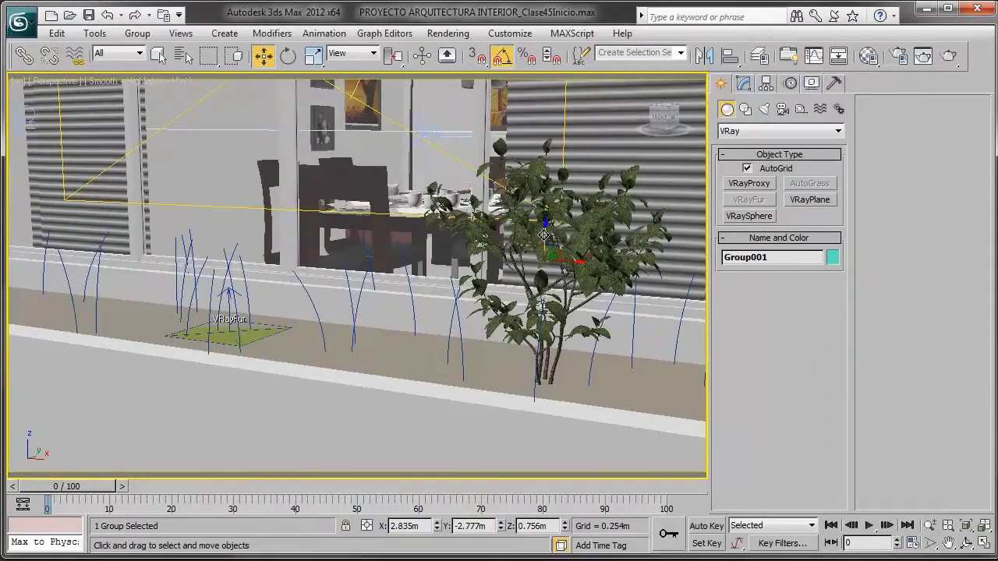
{"action": "left_click_drag", "start_coordinate": [543, 235], "coordinate": [543, 231]}
{"action": "mouse_move", "coordinate": [544, 232]}
{"action": "middle_mouse_down", "text": "alt"}
{"action": "mouse_move", "coordinate": [573, 269]}
{"action": "mouse_move", "coordinate": [555, 263]}
{"action": "middle_mouse_up", "text": "alt"}
- Clone a plant group to the left and turn the copy about its vertical axis
{"action": "left_click_drag", "start_coordinate": [555, 264], "coordinate": [189, 236], "text": "shift"}
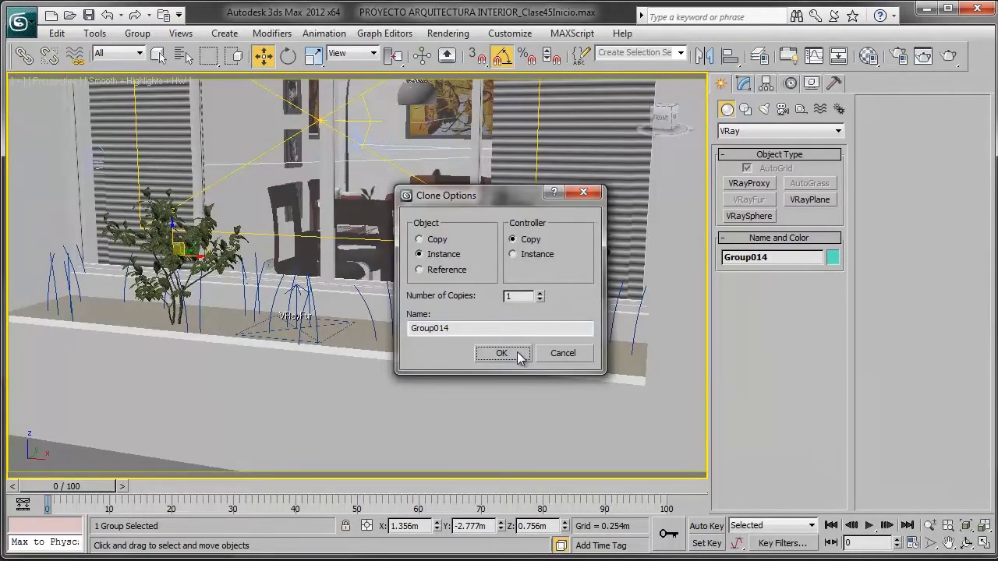
{"action": "left_click", "coordinate": [502, 353]}
{"action": "scroll", "coordinate": [350, 273], "scroll_direction": "up", "scroll_amount": 3}
{"action": "middle_click_drag", "start_coordinate": [351, 273], "coordinate": [374, 277], "text": "alt"}
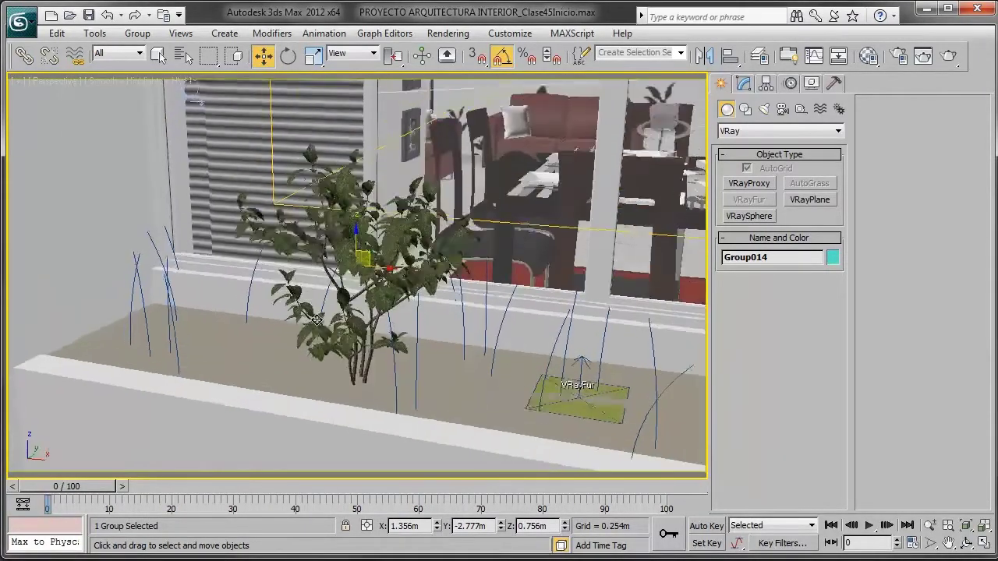
{"action": "key", "text": "e"}
{"action": "left_click_drag", "start_coordinate": [373, 277], "coordinate": [360, 276]}
{"action": "middle_click_drag", "start_coordinate": [314, 279], "coordinate": [414, 312], "text": "alt"}
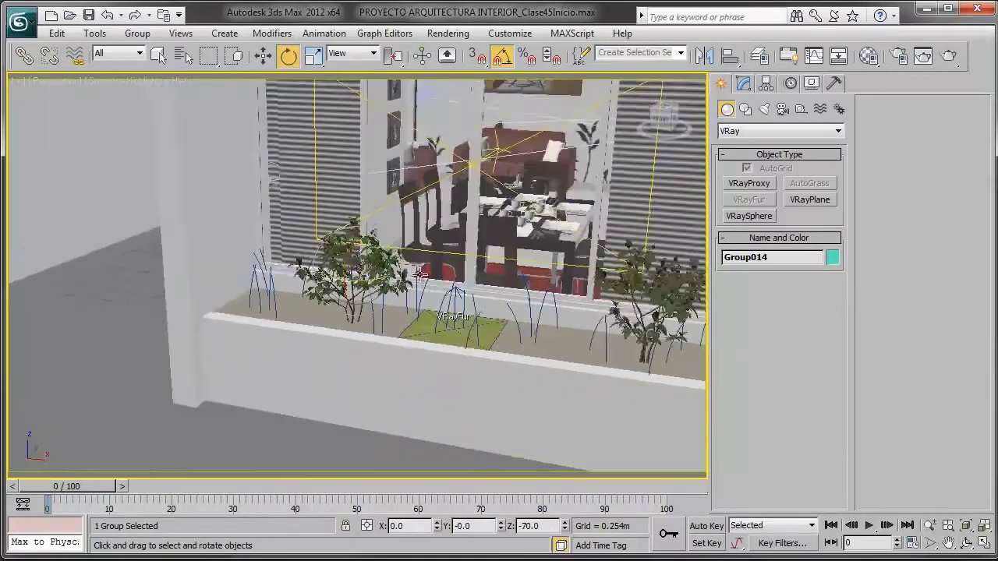
{"action": "key", "text": "w"}
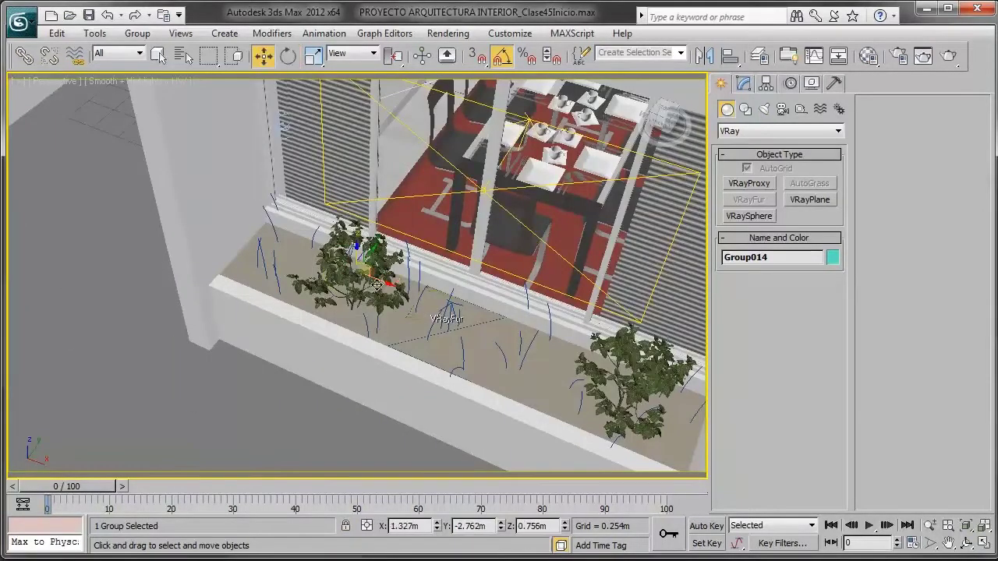
- Clone another plant group to the right, then resize it and slide it left in the planter
{"action": "left_click_drag", "start_coordinate": [378, 282], "coordinate": [487, 313], "text": "shift"}
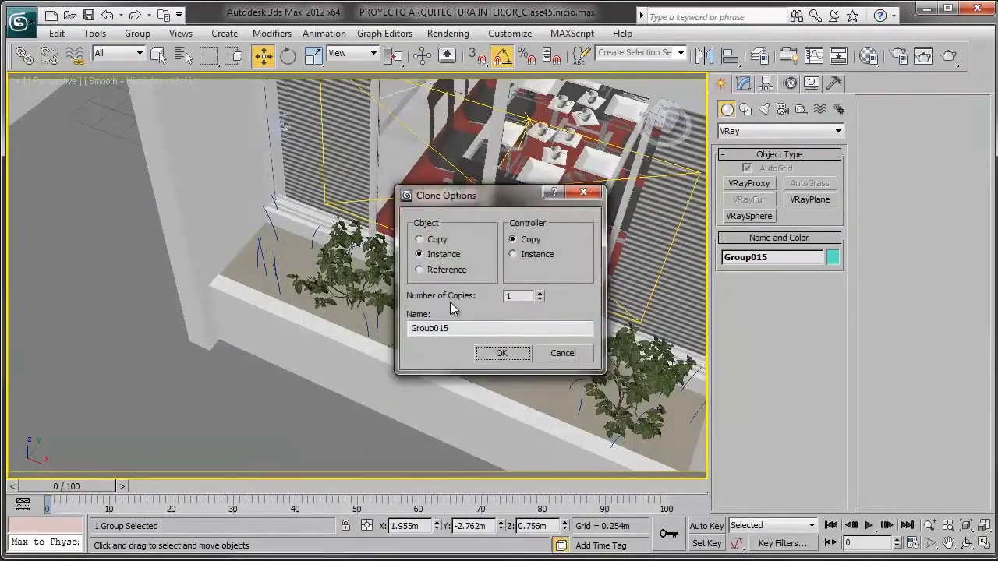
{"action": "left_click", "coordinate": [502, 355]}
{"action": "middle_click_drag", "start_coordinate": [503, 354], "coordinate": [468, 343], "text": "alt"}
{"action": "scroll", "coordinate": [467, 343], "scroll_direction": "up", "scroll_amount": 3}
{"action": "key", "text": "e"}
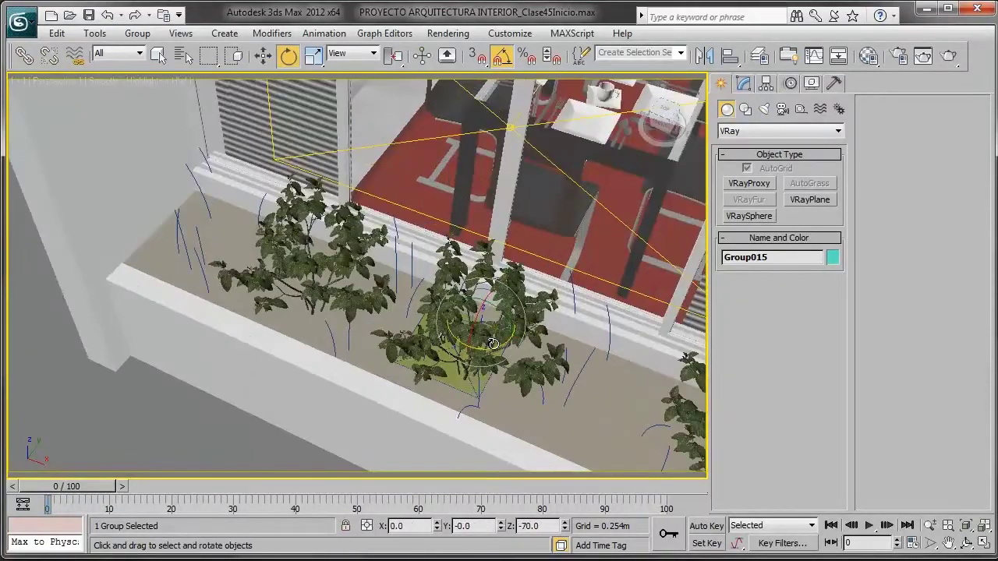
{"action": "left_click", "coordinate": [312, 55]}
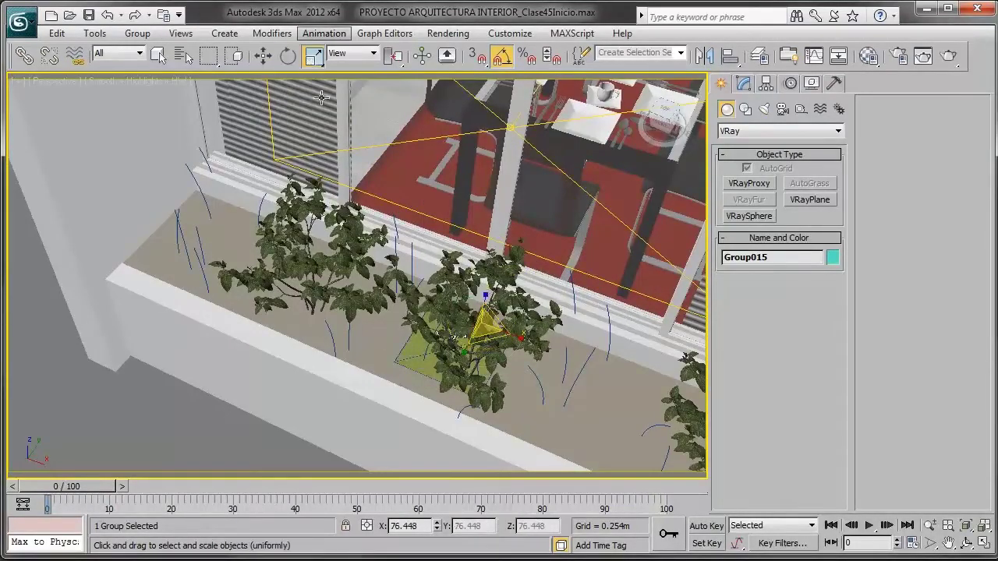
{"action": "mouse_move", "coordinate": [466, 340]}
{"action": "middle_mouse_down"}
{"action": "mouse_move", "coordinate": [427, 215]}
{"action": "mouse_move", "coordinate": [458, 198]}
{"action": "middle_mouse_up"}
{"action": "key", "text": "e"}
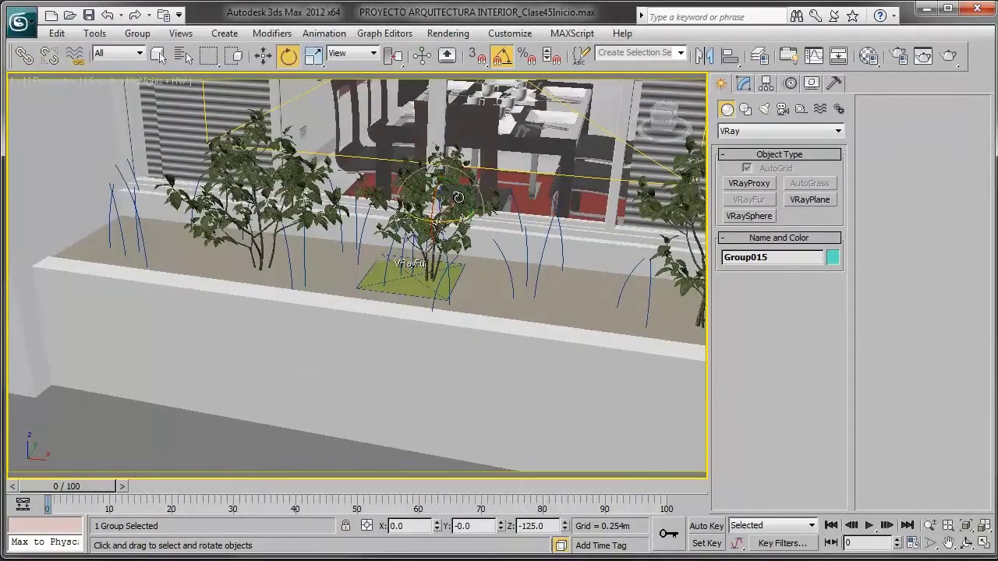
{"action": "key", "text": "w"}
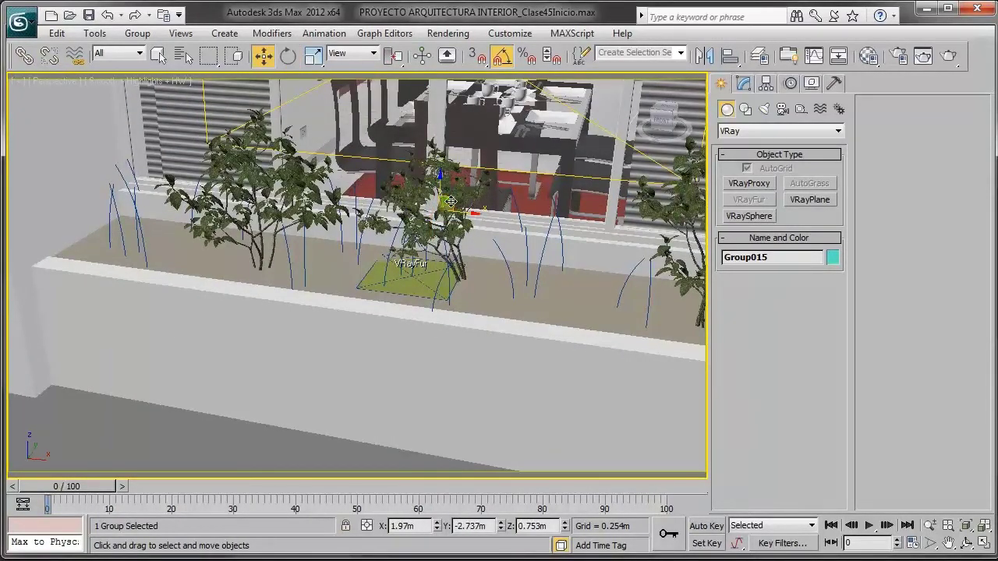
{"action": "left_click_drag", "start_coordinate": [448, 204], "coordinate": [422, 203]}
{"action": "mouse_move", "coordinate": [422, 203]}
{"action": "middle_mouse_down", "text": "alt"}
{"action": "mouse_move", "coordinate": [449, 200]}
{"action": "mouse_move", "coordinate": [446, 227]}
{"action": "middle_mouse_up", "text": "alt"}
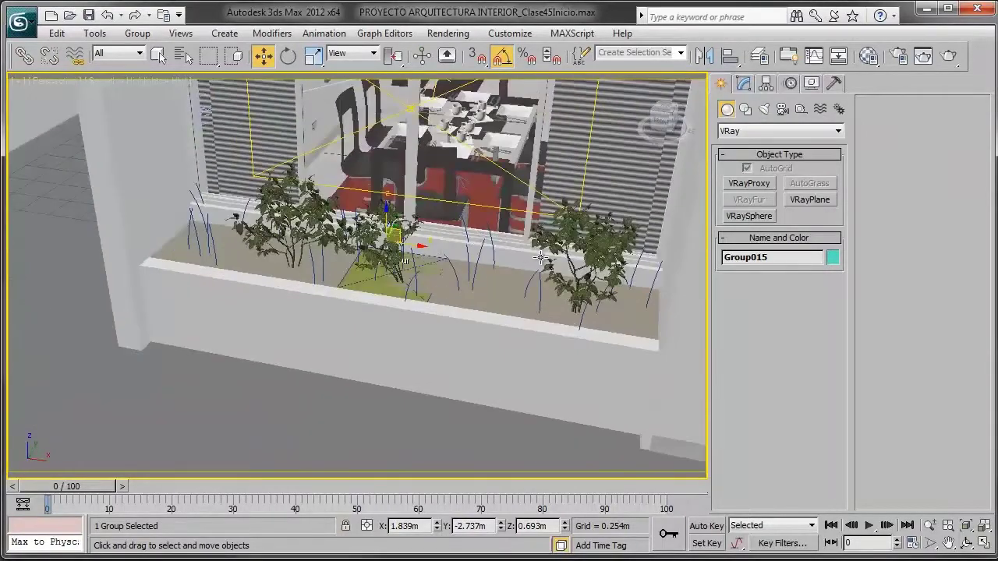
- Copy a plant group, turn it 65 degrees around Z and lower it into the soil
{"action": "left_click_drag", "start_coordinate": [541, 258], "coordinate": [548, 252], "text": "shift"}
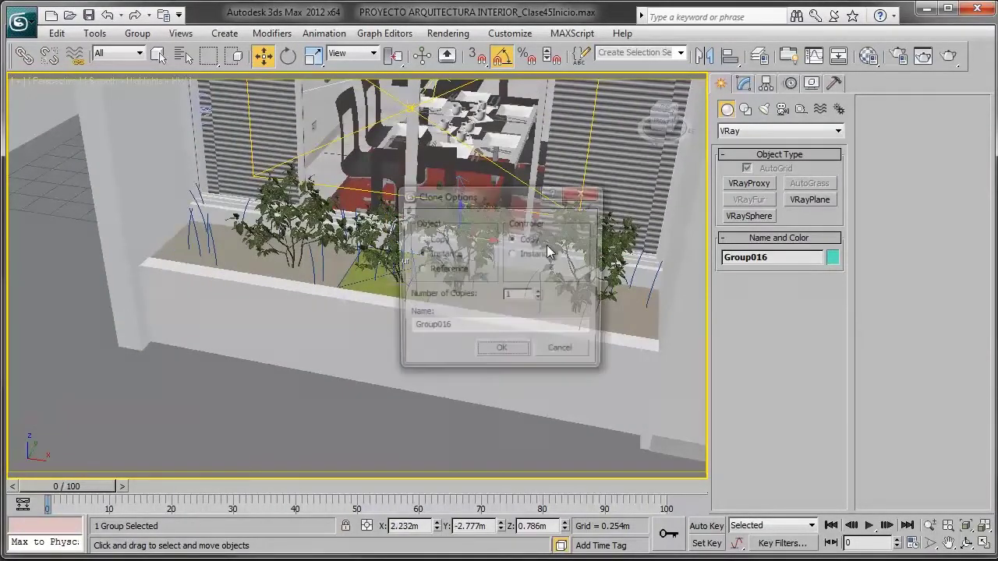
{"action": "left_click", "coordinate": [502, 348]}
{"action": "left_click", "coordinate": [313, 56]}
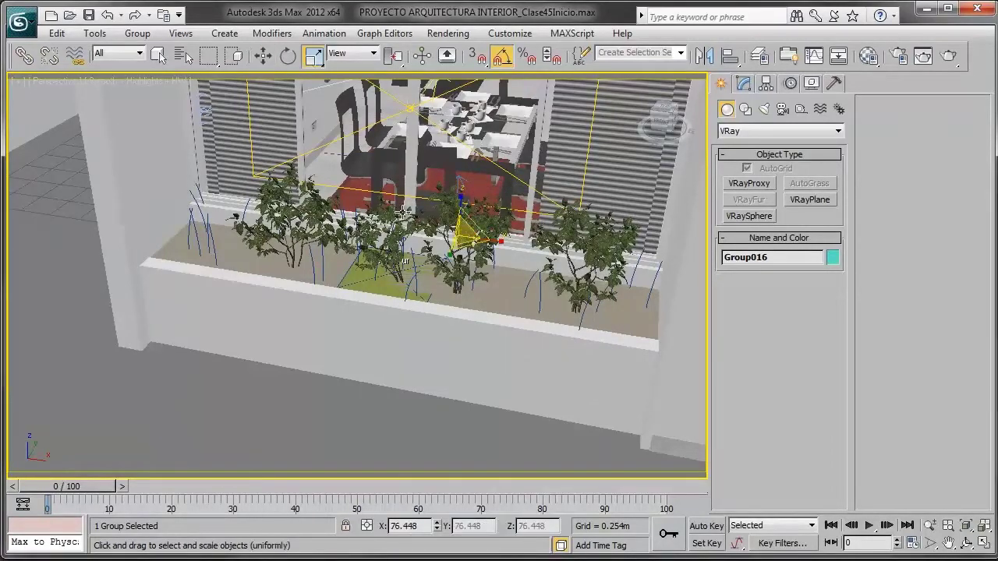
{"action": "key", "text": "e"}
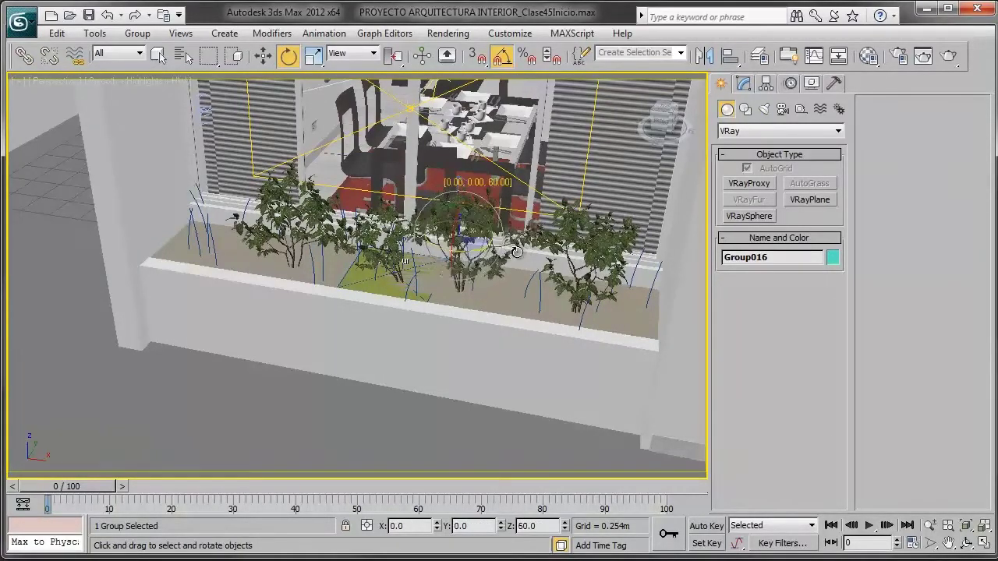
{"action": "left_click_drag", "start_coordinate": [463, 252], "coordinate": [499, 252]}
{"action": "scroll", "coordinate": [427, 238], "scroll_direction": "up", "scroll_amount": 3}
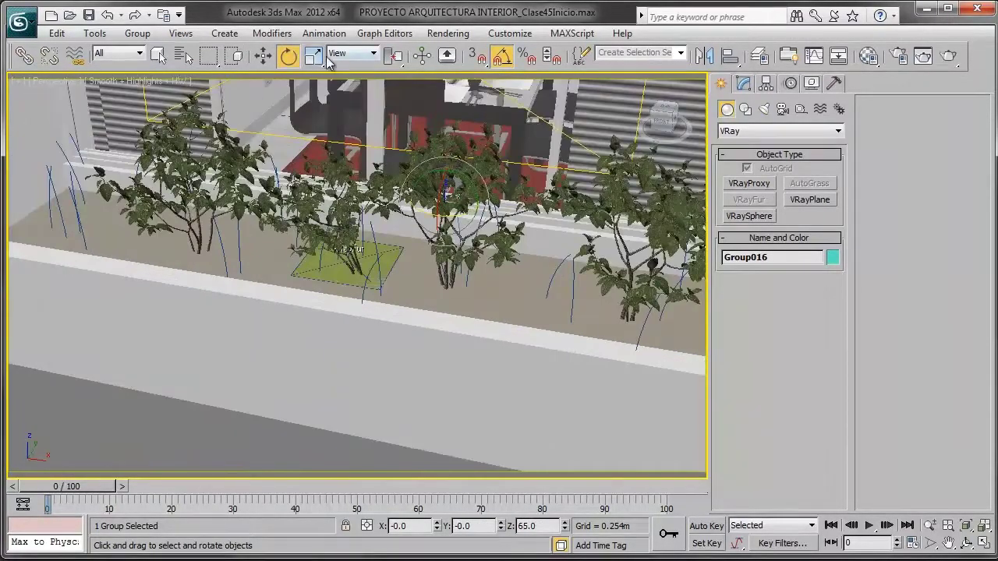
{"action": "left_click", "coordinate": [313, 55]}
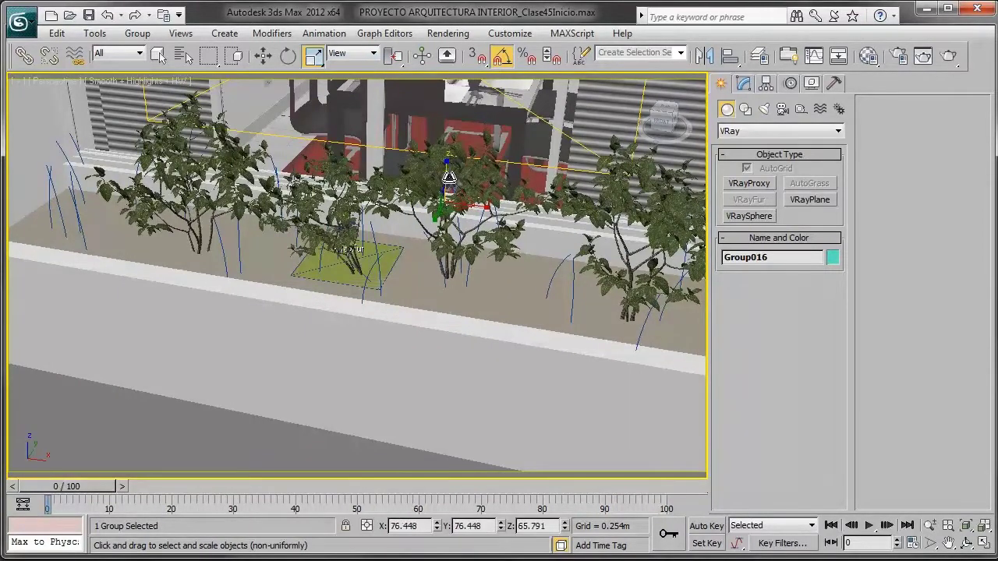
{"action": "key", "text": "w"}
{"action": "middle_click_drag", "start_coordinate": [452, 173], "coordinate": [462, 174], "text": "alt"}
{"action": "left_click_drag", "start_coordinate": [446, 169], "coordinate": [466, 212]}
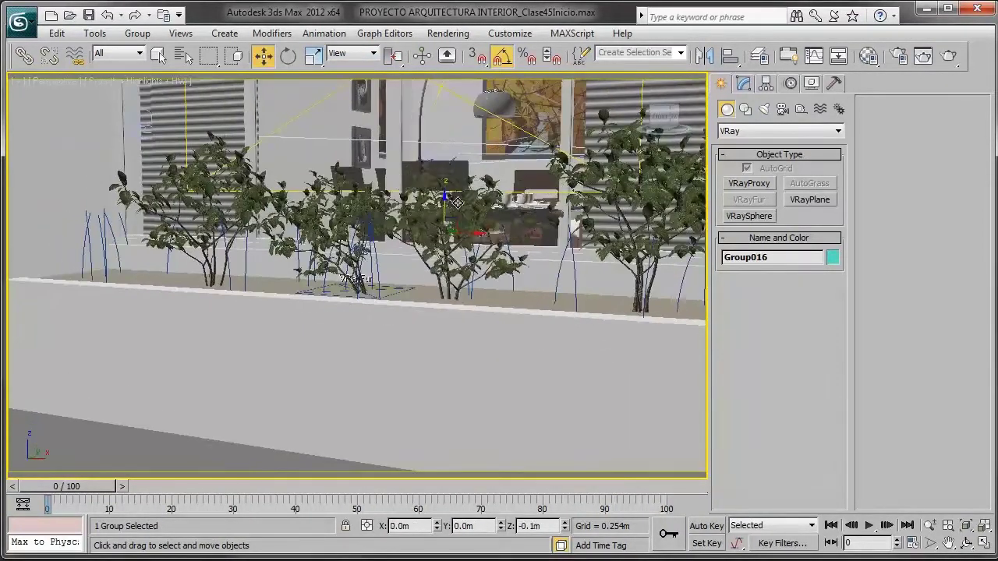
- Clone another plant group leftward, turn it to a new angle, and show edged faces
{"action": "mouse_move", "coordinate": [466, 213]}
{"action": "middle_mouse_down", "text": "alt"}
{"action": "mouse_move", "coordinate": [491, 244]}
{"action": "mouse_move", "coordinate": [362, 216]}
{"action": "middle_mouse_up", "text": "alt"}
{"action": "left_click", "coordinate": [361, 216]}
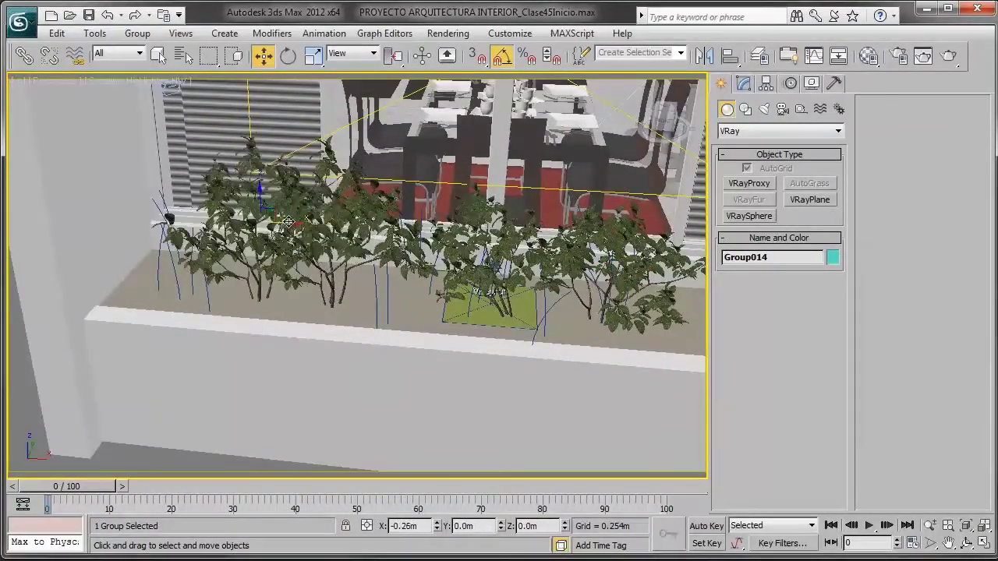
{"action": "mouse_move", "coordinate": [366, 233]}
{"action": "left_mouse_down", "text": "shift"}
{"action": "mouse_move", "coordinate": [237, 226]}
{"action": "mouse_move", "coordinate": [254, 237]}
{"action": "left_mouse_up", "text": "shift"}
{"action": "left_click", "coordinate": [513, 355]}
{"action": "key", "text": "e"}
{"action": "middle_click_drag", "start_coordinate": [254, 237], "coordinate": [384, 245], "text": "alt"}
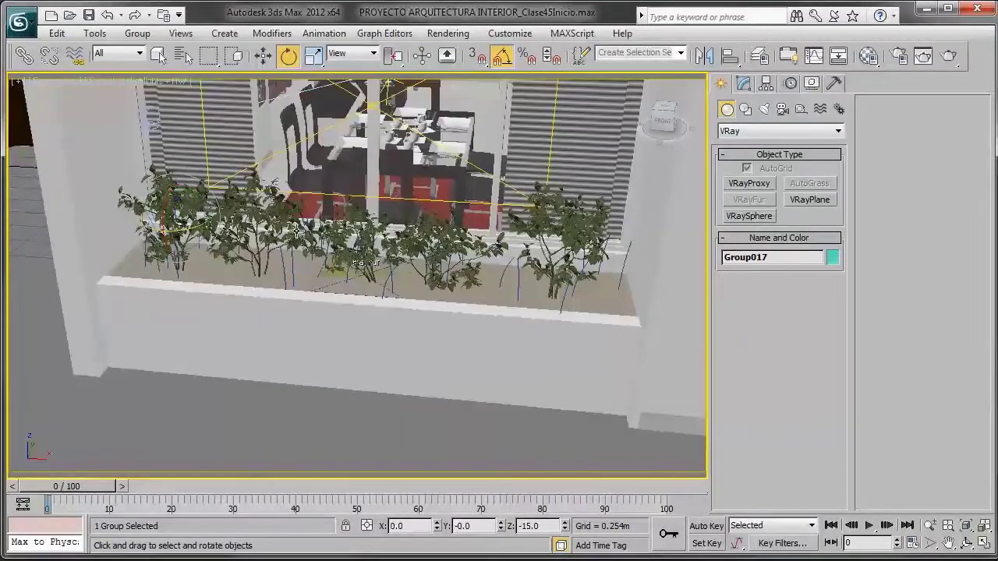
{"action": "key", "text": "F4"}
- Move the selected plant groups onto the '3d vegetacion balcon' layer, then choose camera Cam01
{"action": "left_click", "coordinate": [265, 219], "text": "ctrl"}
{"action": "left_click", "coordinate": [343, 234], "text": "ctrl"}
{"action": "left_click", "coordinate": [413, 238], "text": "ctrl"}
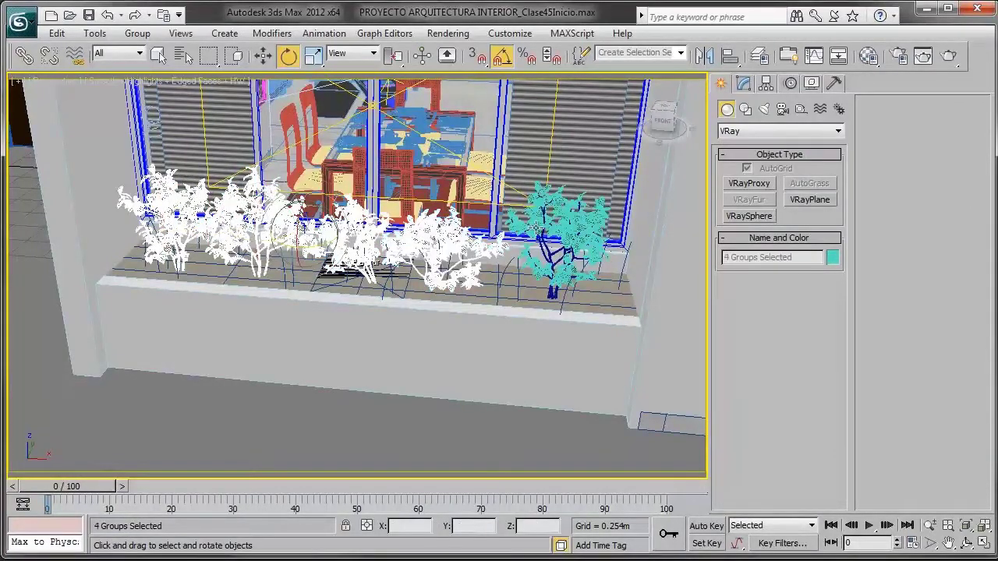
{"action": "left_click", "coordinate": [558, 225], "text": "ctrl"}
{"action": "key", "text": "ctrl+l"}
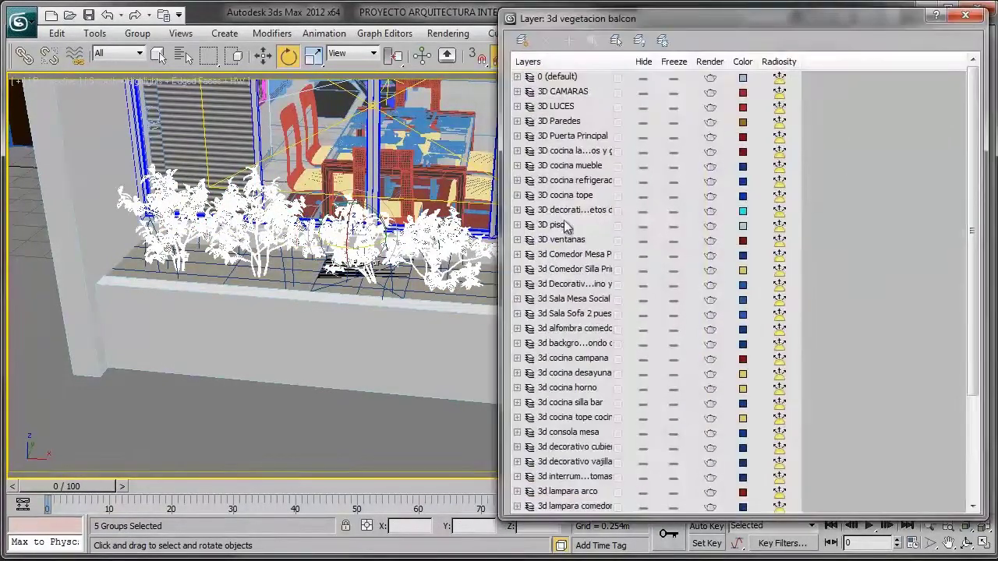
{"action": "scroll", "coordinate": [816, 249], "scroll_direction": "down", "scroll_amount": 3}
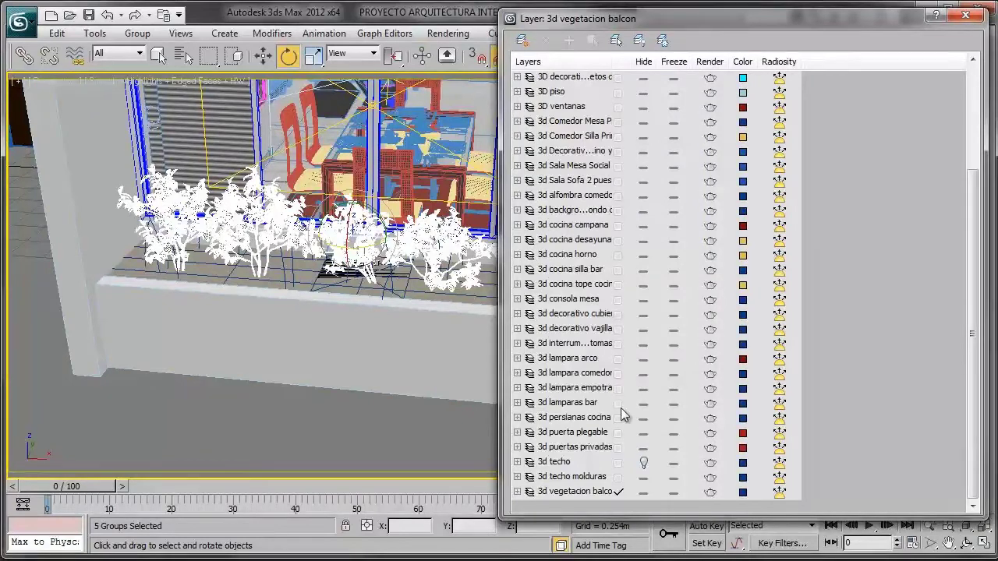
{"action": "left_click", "coordinate": [596, 495]}
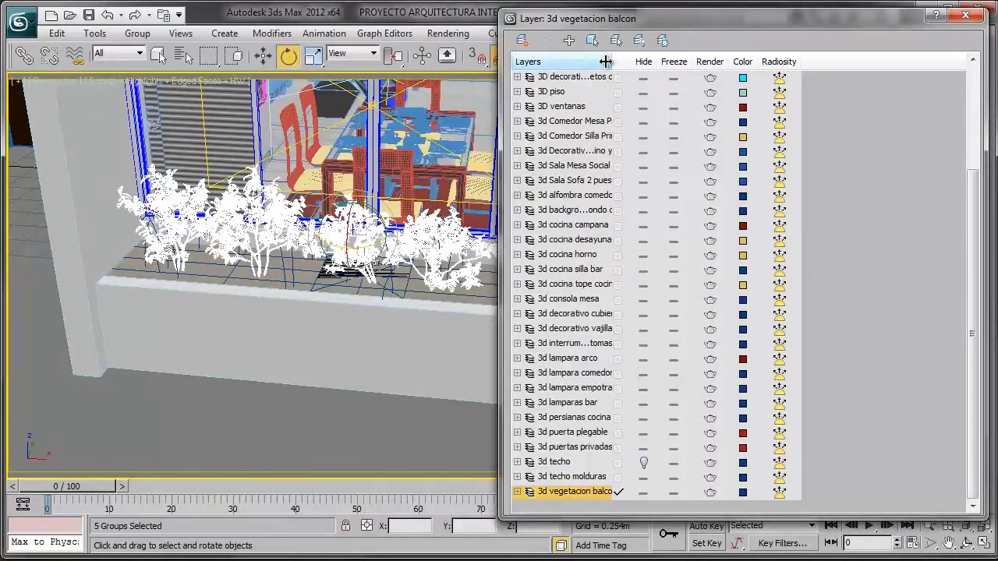
{"action": "left_click", "coordinate": [643, 493]}
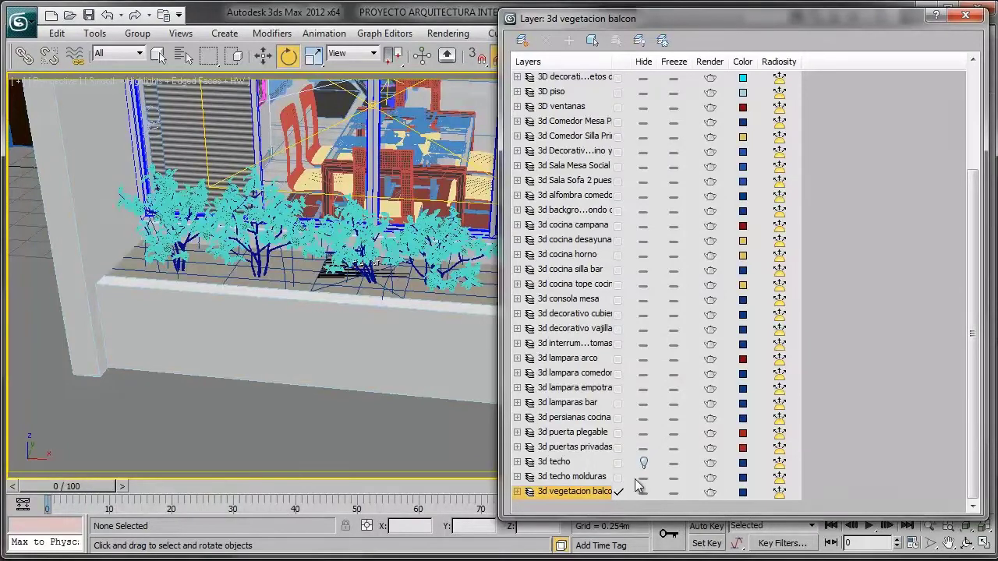
{"action": "left_click", "coordinate": [965, 15]}
{"action": "key", "text": "c"}
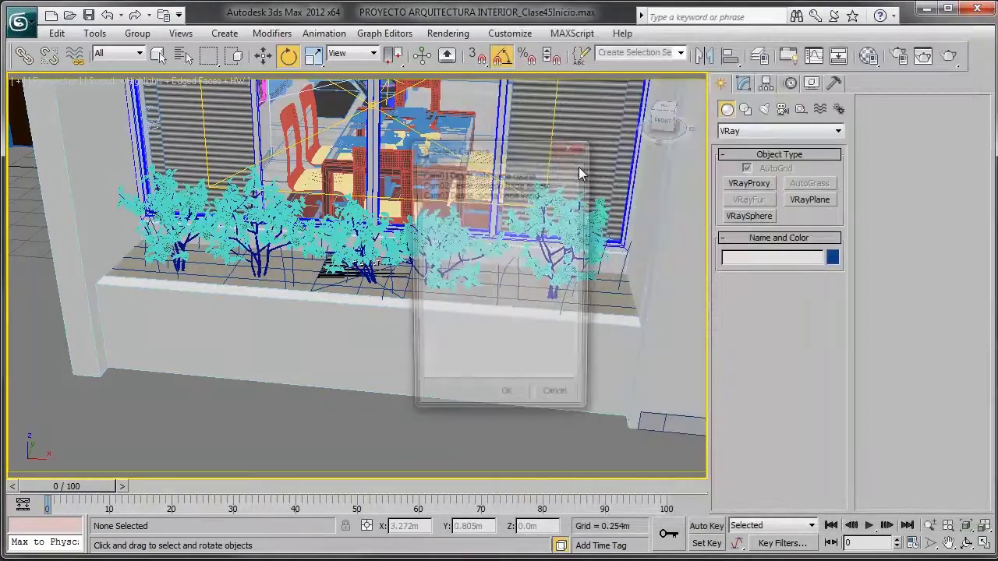
{"action": "left_click", "coordinate": [501, 174]}
- Check the scene through Cam01, then frame the dining table in a free perspective view
{"action": "left_click", "coordinate": [507, 403]}
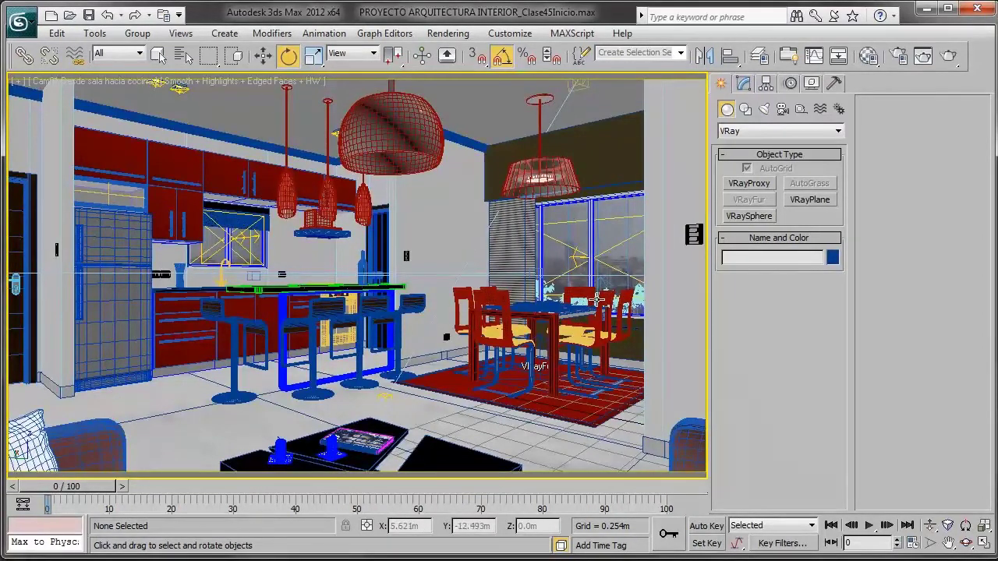
{"action": "left_click", "coordinate": [533, 316]}
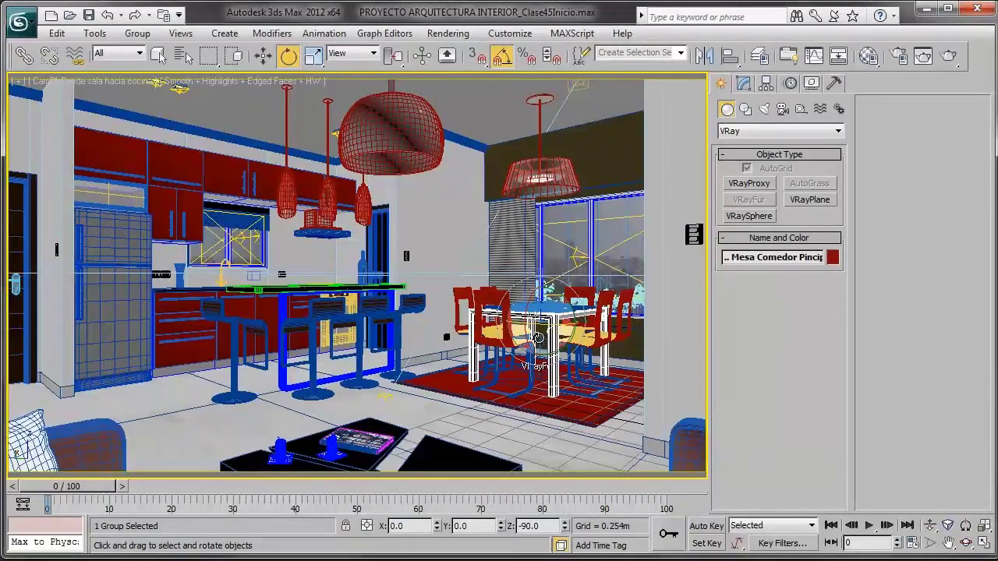
{"action": "key", "text": "p"}
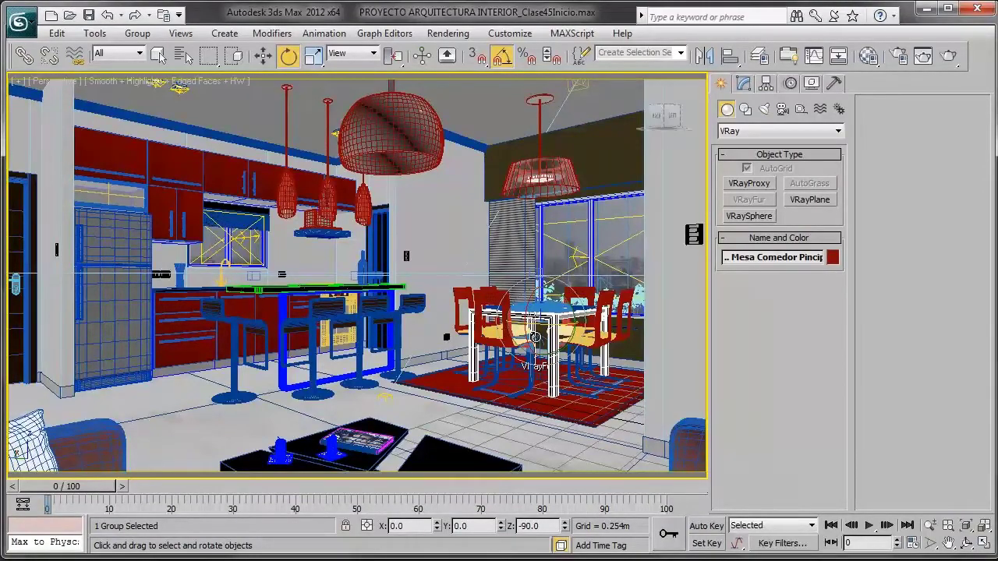
{"action": "key", "text": "z"}
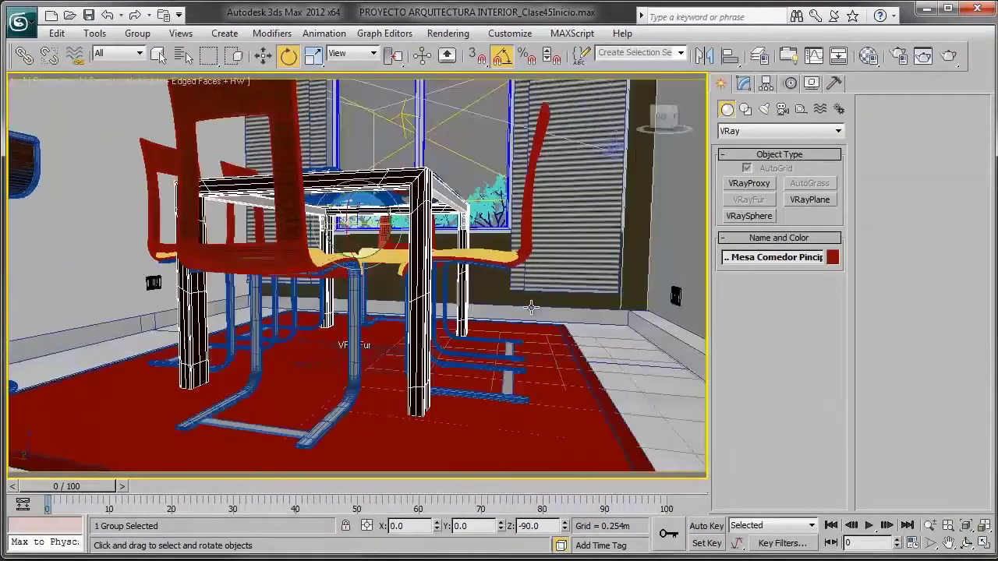
- Orbit low around the dining table to show the stools and window, then open the Application menu
{"action": "mouse_move", "coordinate": [538, 314]}
{"action": "middle_mouse_down", "text": "alt"}
{"action": "mouse_move", "coordinate": [535, 330]}
{"action": "mouse_move", "coordinate": [494, 351]}
{"action": "middle_mouse_up", "text": "alt"}
{"action": "scroll", "coordinate": [535, 330], "scroll_direction": "down", "scroll_amount": 5}
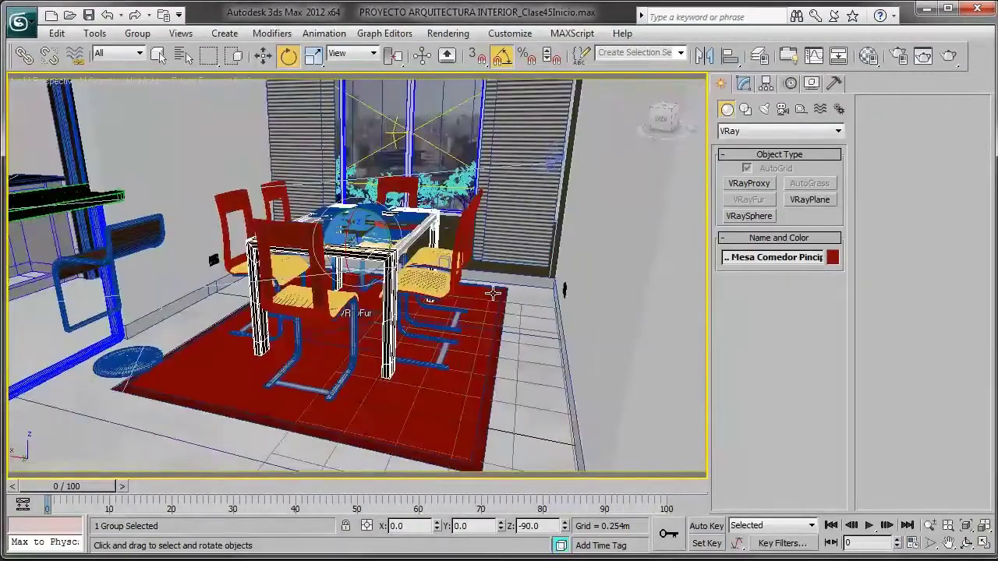
{"action": "scroll", "coordinate": [494, 351], "scroll_direction": "up", "scroll_amount": 2}
{"action": "middle_click_drag", "start_coordinate": [478, 265], "coordinate": [465, 208], "text": "alt"}
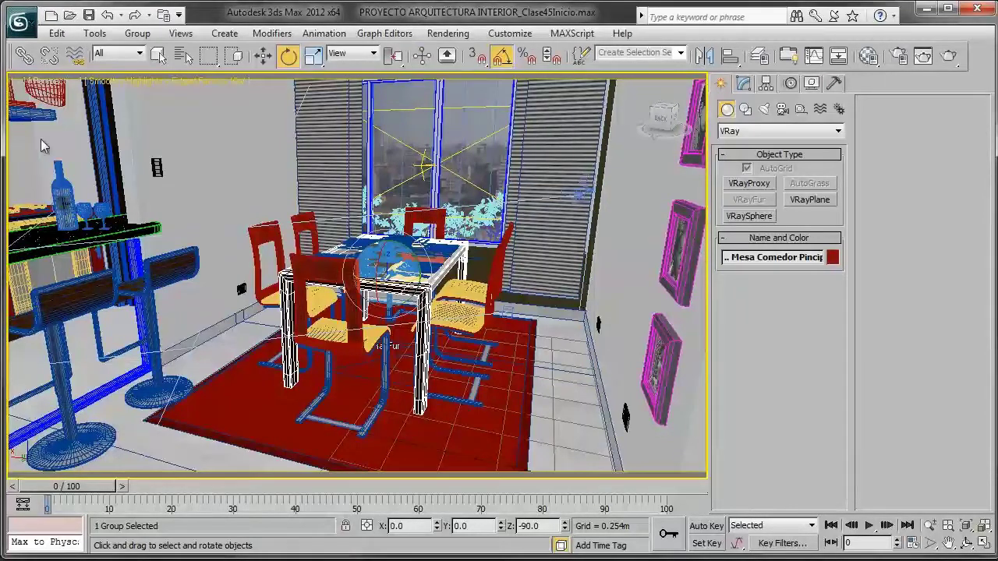
{"action": "key", "text": "alt+f"}
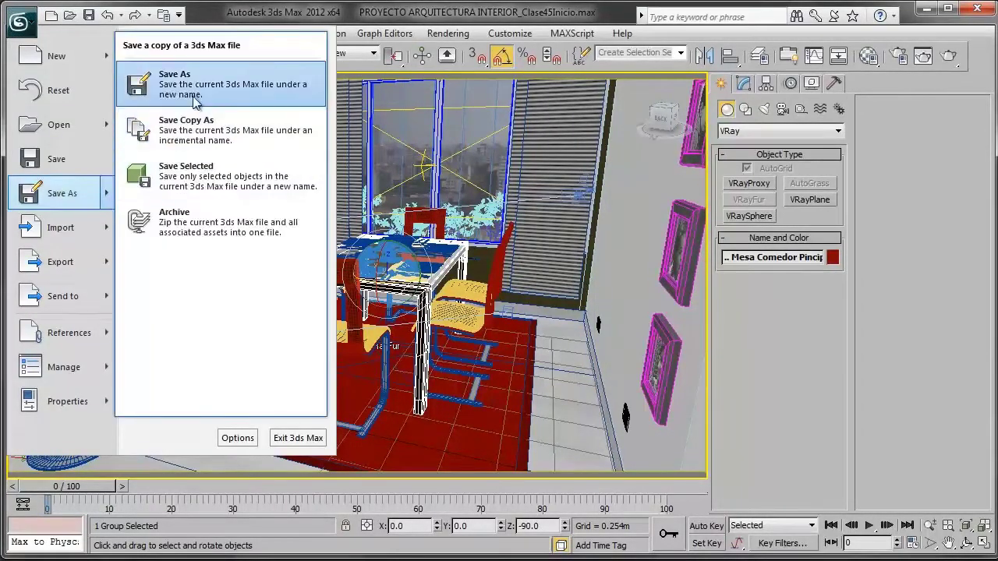
{"action": "key", "text": "Escape"}
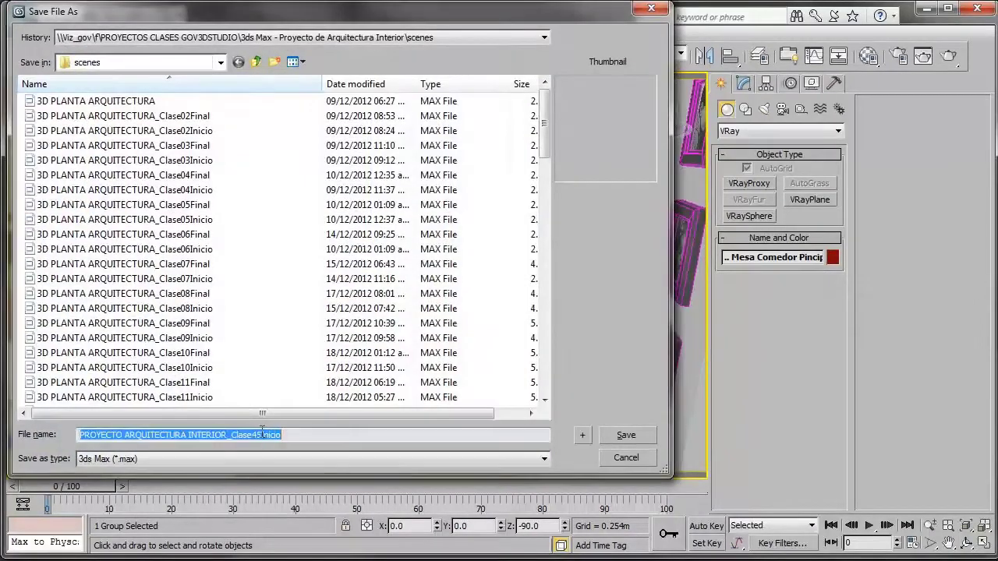
{"action": "left_click_drag", "start_coordinate": [262, 434], "coordinate": [333, 433]}
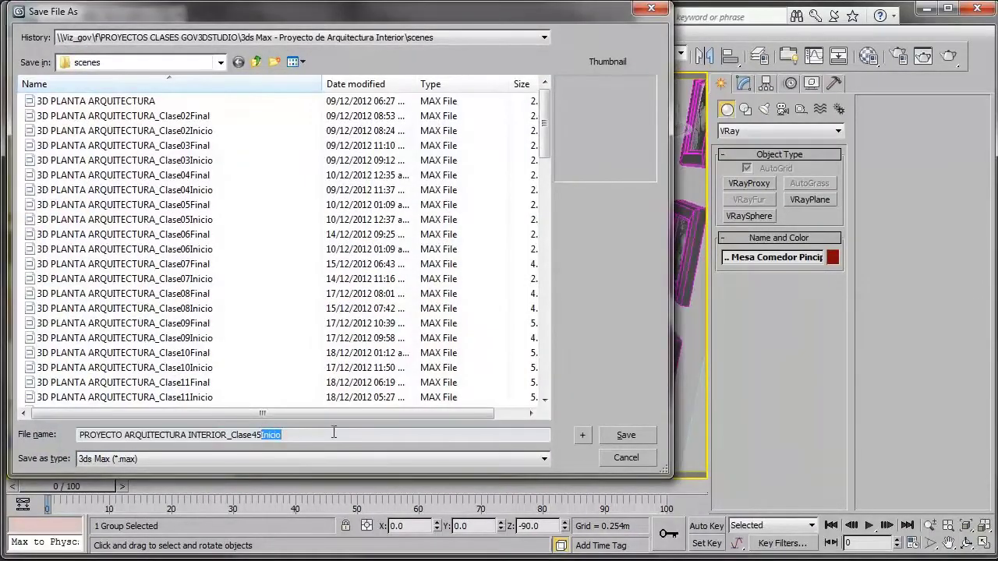
{"action": "key", "text": "BackSpace"}
{"action": "type", "text": "Final"}
{"action": "key", "text": "Return"}
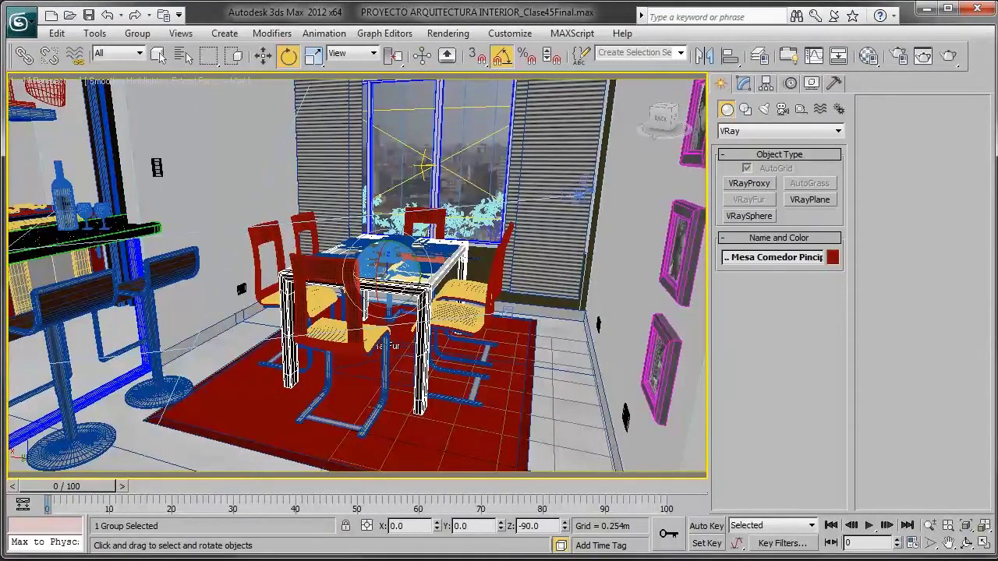
- Render the dining room perspective and zoom in on the grass and city view through the window
{"action": "key", "text": "ctrl+i"}
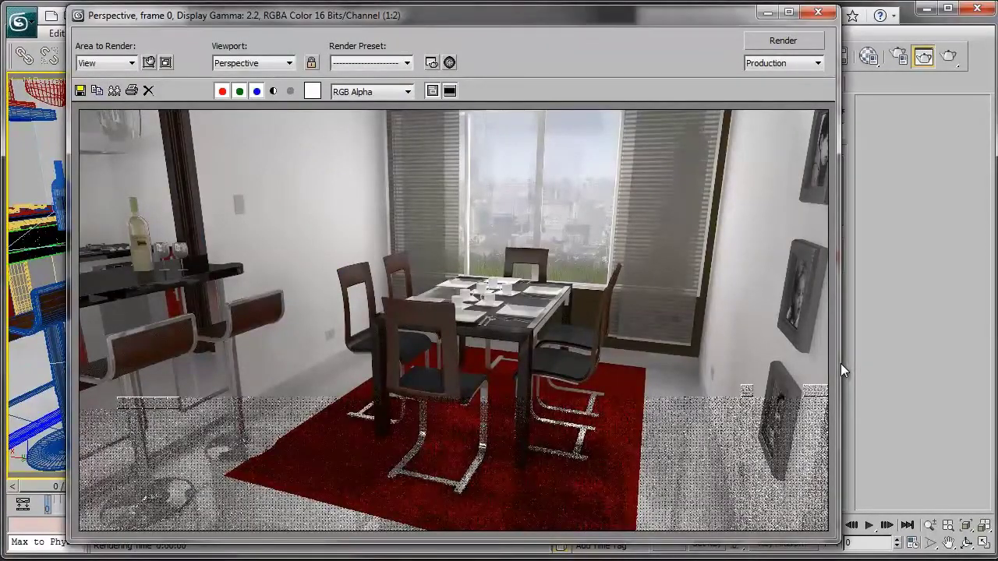
{"action": "scroll", "coordinate": [840, 364], "scroll_direction": "up", "scroll_amount": 1}
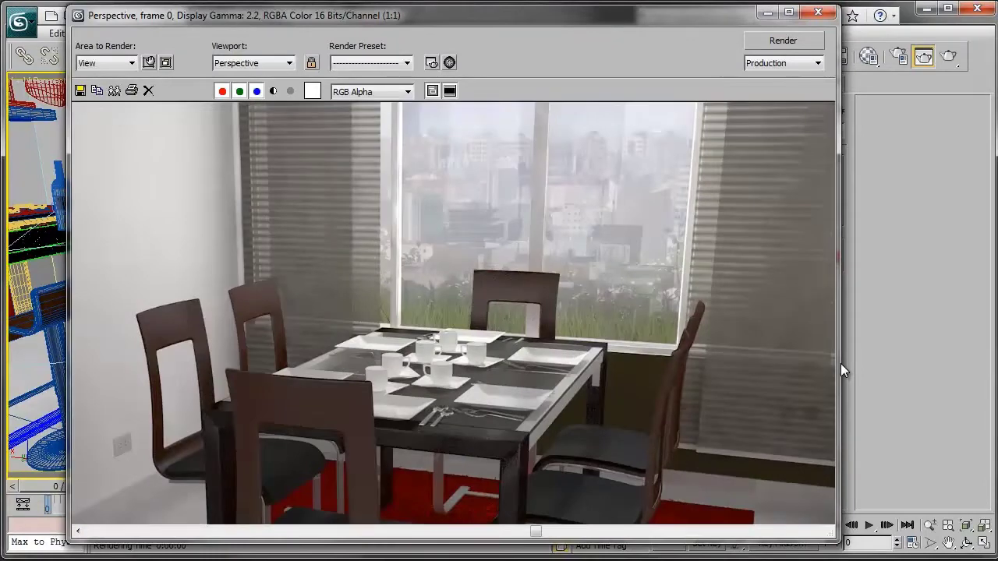
{"action": "scroll", "coordinate": [840, 363], "scroll_direction": "up", "scroll_amount": 1}
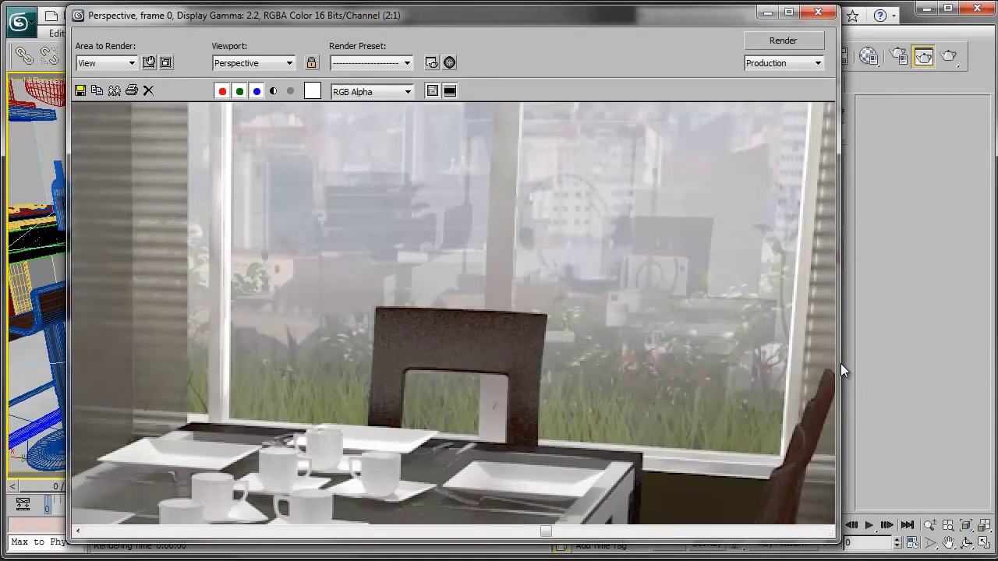
{"action": "scroll", "coordinate": [840, 364], "scroll_direction": "down", "scroll_amount": 1}
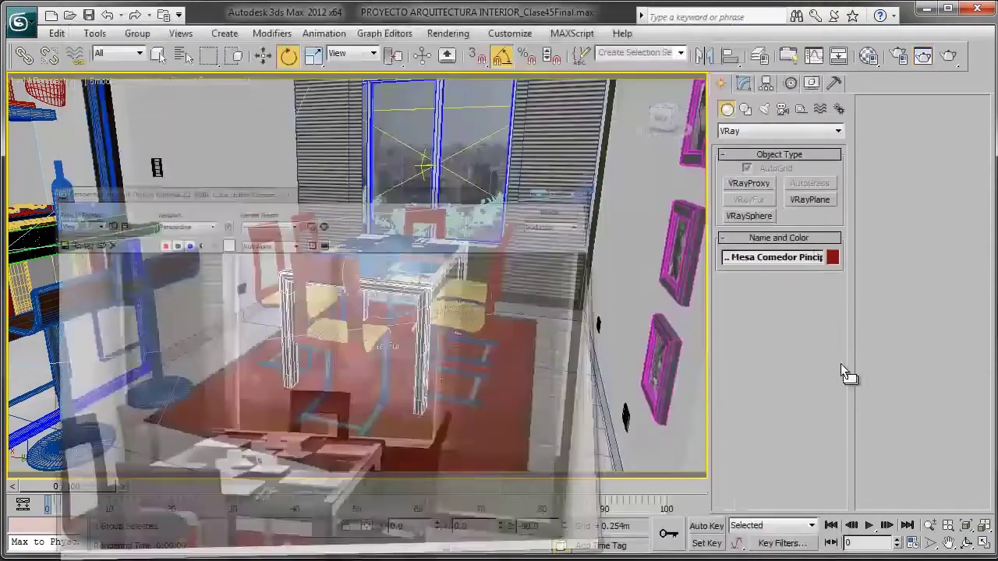
- Open the Ventanas vidrio glass material in the Material Editor, leaving its diffuse colour unchanged
{"action": "key", "text": "m"}
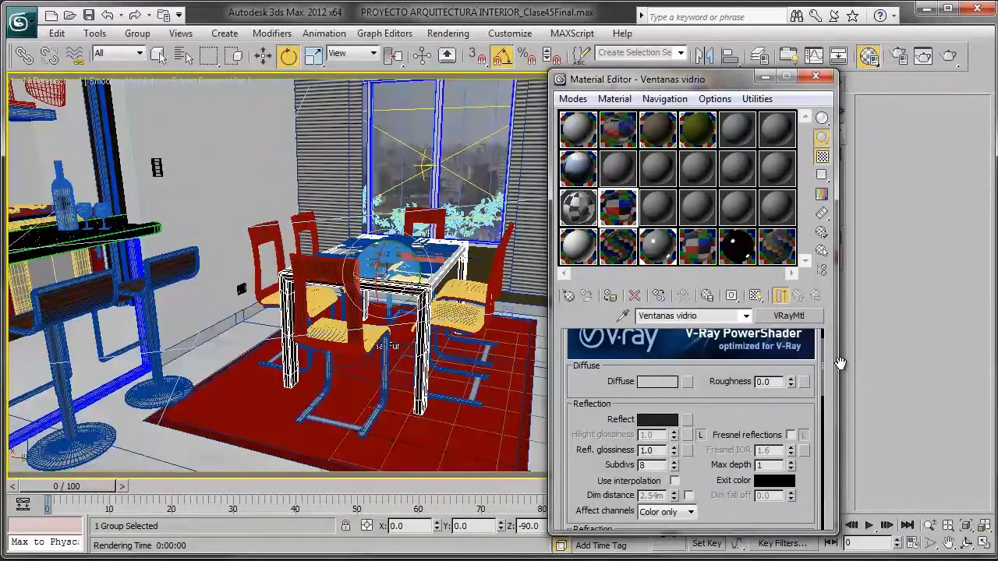
{"action": "scroll", "coordinate": [840, 363], "scroll_direction": "down", "scroll_amount": 1}
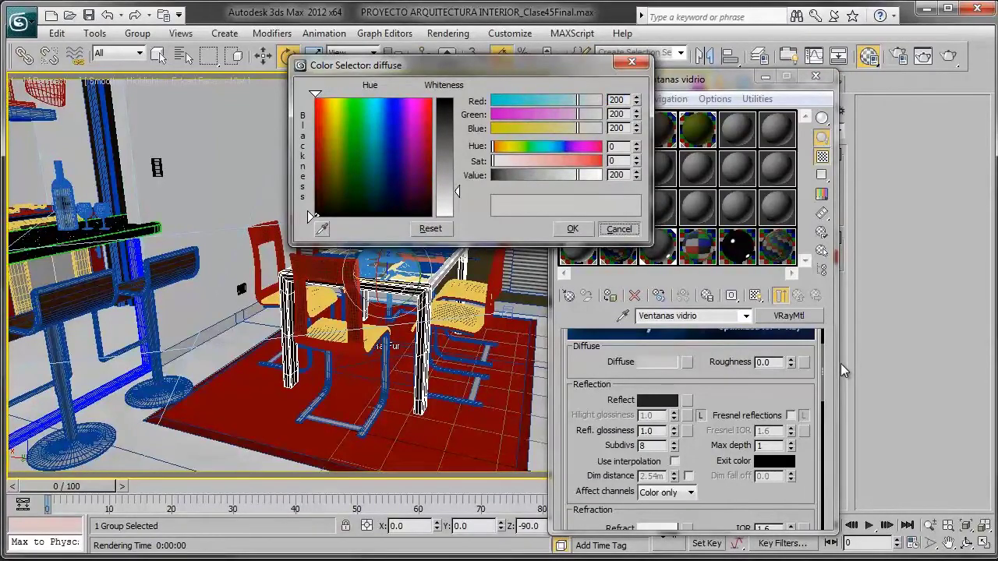
{"action": "key", "text": "Escape"}
{"action": "scroll", "coordinate": [840, 363], "scroll_direction": "down", "scroll_amount": 3}
{"action": "scroll", "coordinate": [840, 364], "scroll_direction": "down", "scroll_amount": 1}
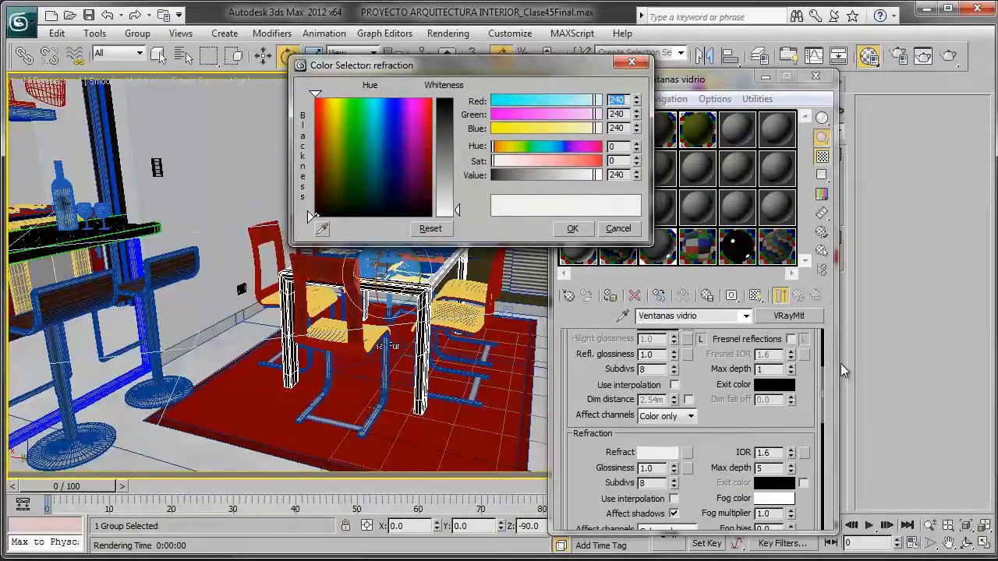
- Set the glass Refract colour to pure white 255 and render the dining view again
{"action": "left_click_drag", "start_coordinate": [457, 209], "coordinate": [457, 216]}
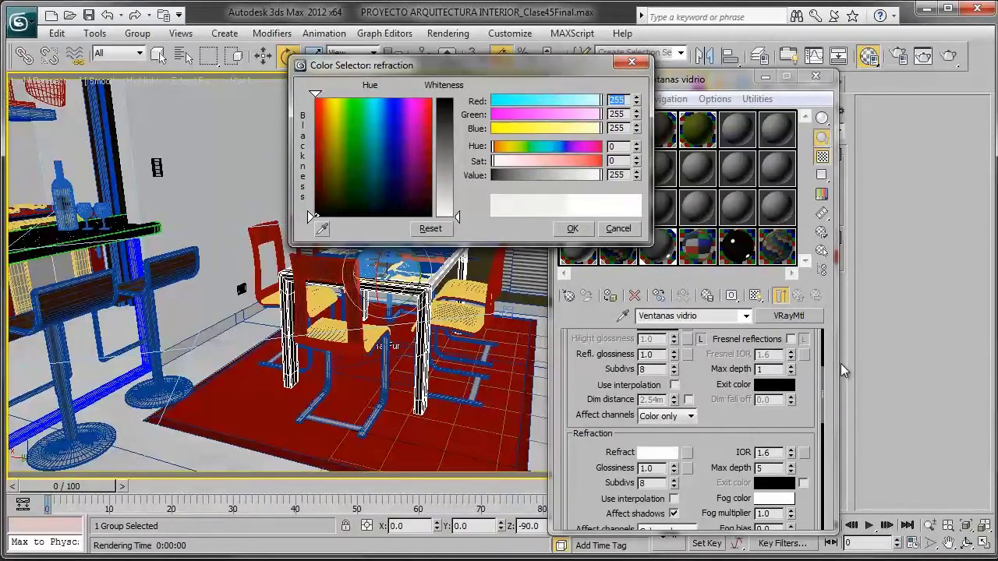
{"action": "key", "text": "Return"}
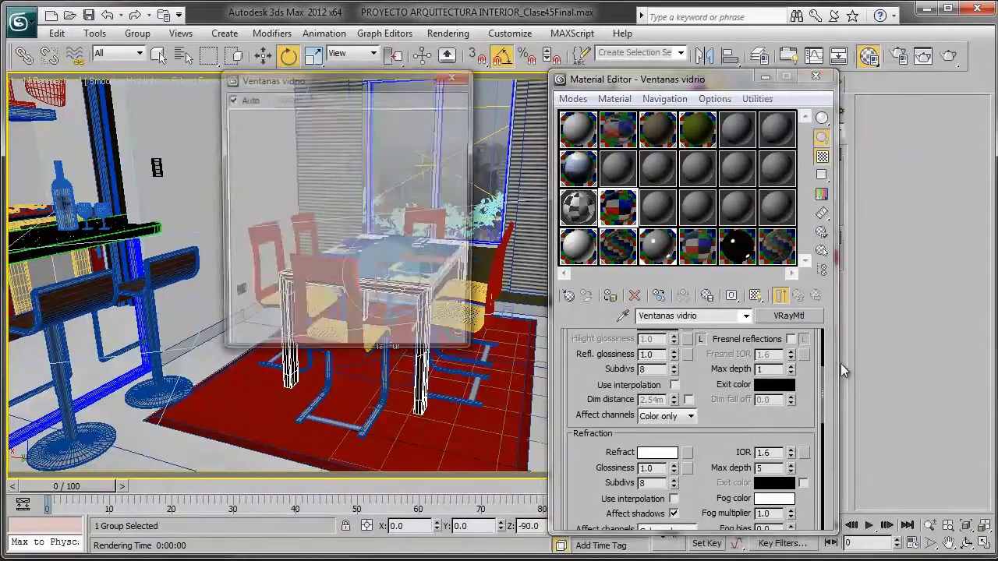
{"action": "key", "text": "Escape"}
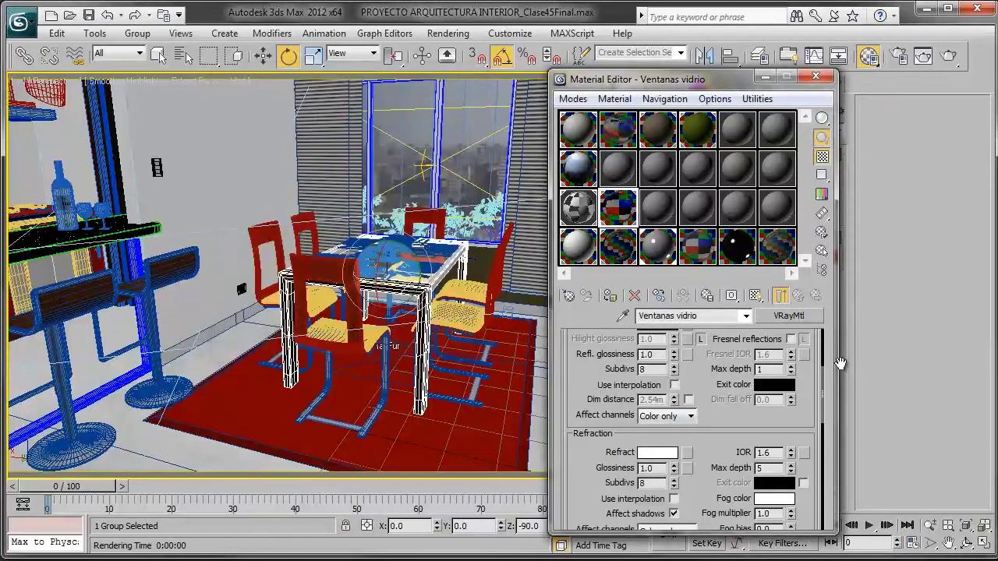
{"action": "scroll", "coordinate": [840, 367], "scroll_direction": "up", "scroll_amount": 2}
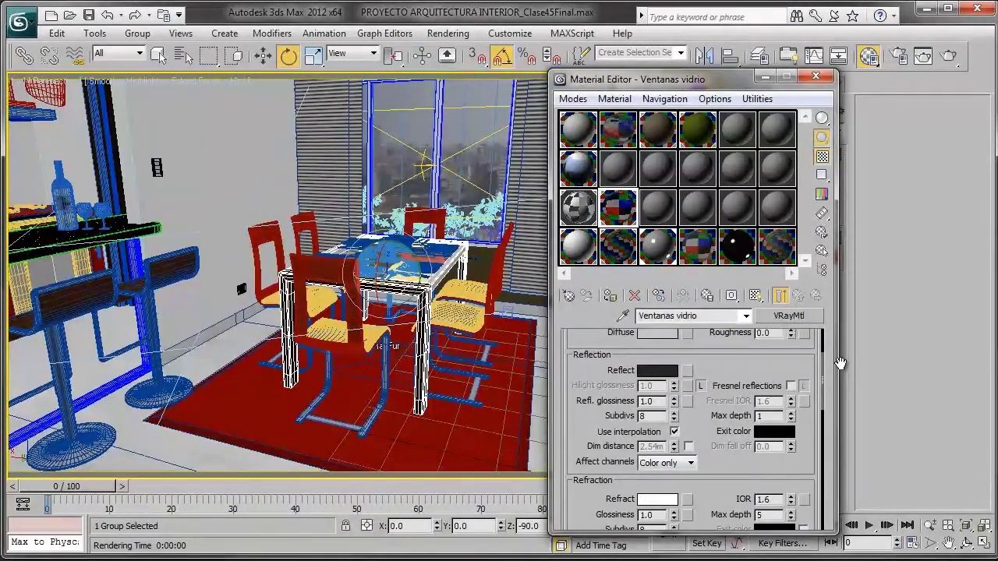
{"action": "scroll", "coordinate": [840, 364], "scroll_direction": "up", "scroll_amount": 3}
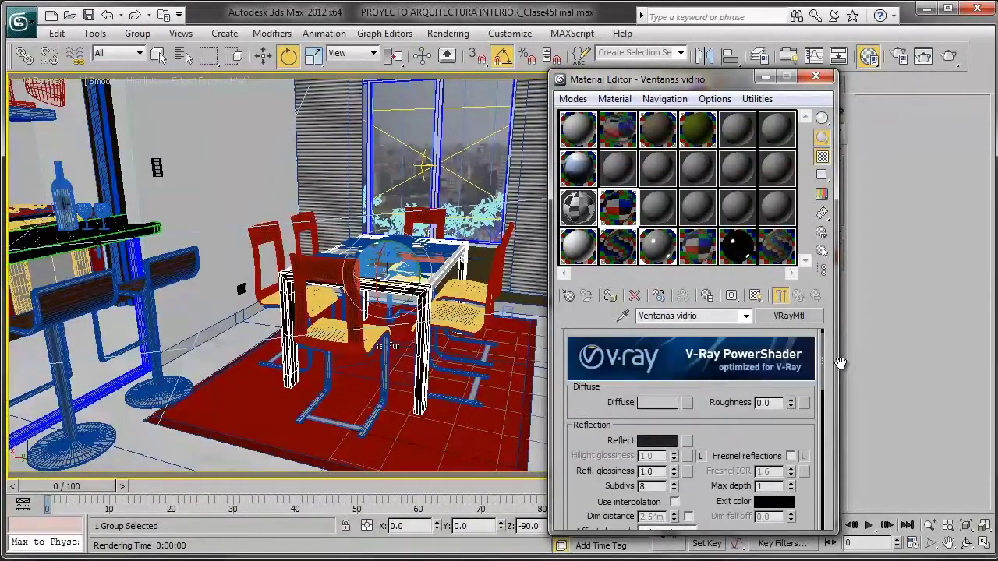
{"action": "scroll", "coordinate": [840, 365], "scroll_direction": "up", "scroll_amount": 1}
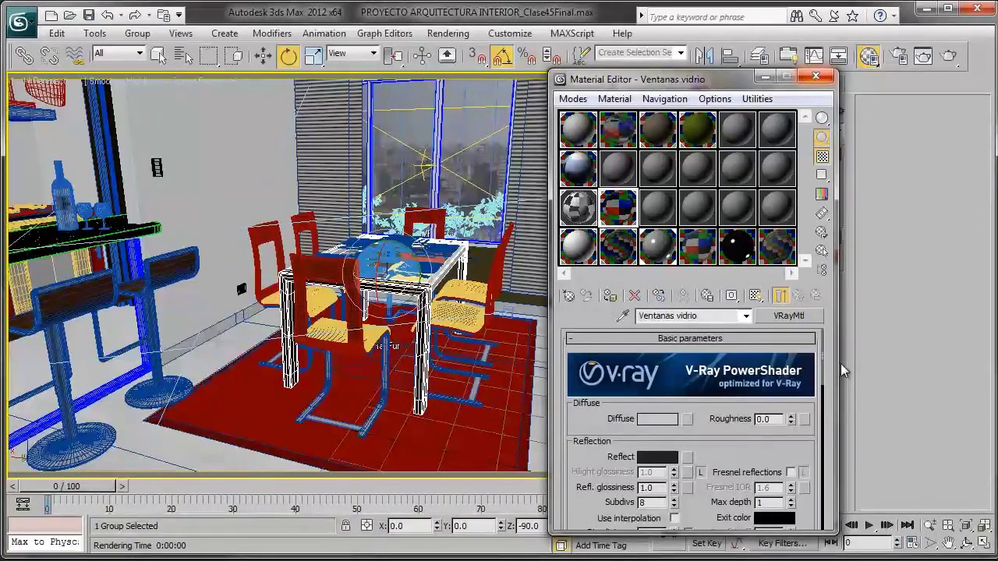
{"action": "key", "text": "m"}
{"action": "key", "text": "shift+q"}
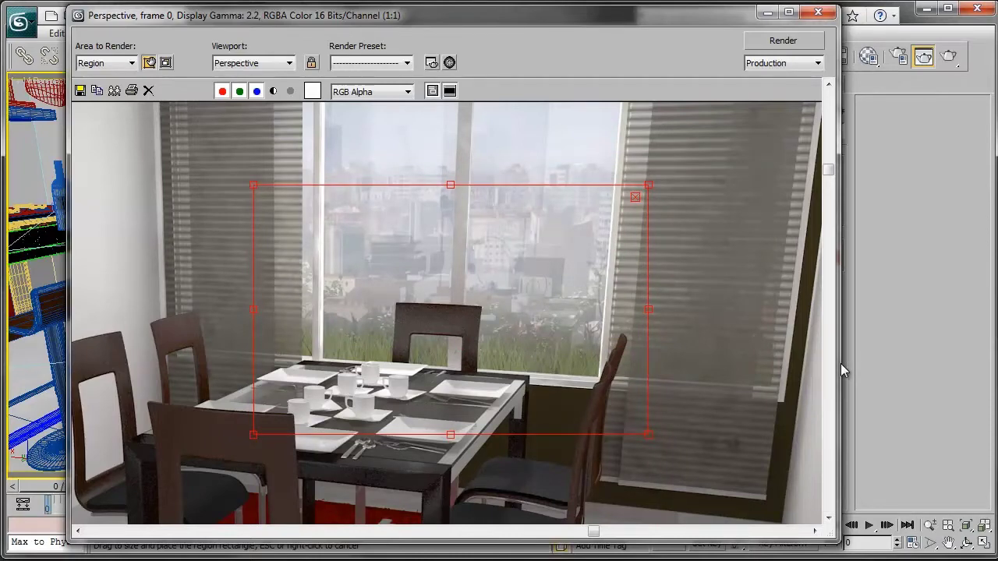
- Render only a region framing the window and grass area
{"action": "key", "text": "shift+q"}
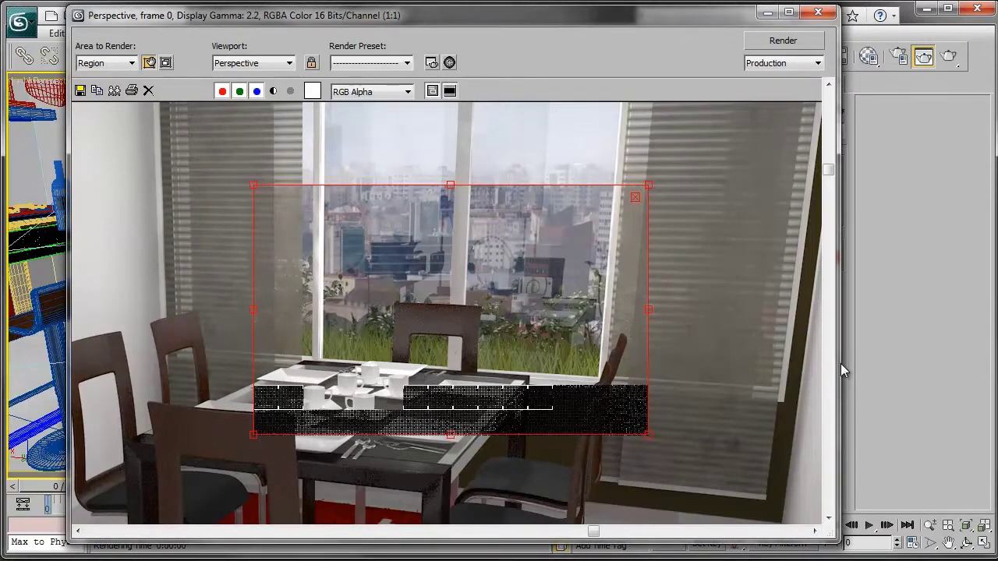
{"action": "left_click_drag", "start_coordinate": [450, 309], "coordinate": [594, 351]}
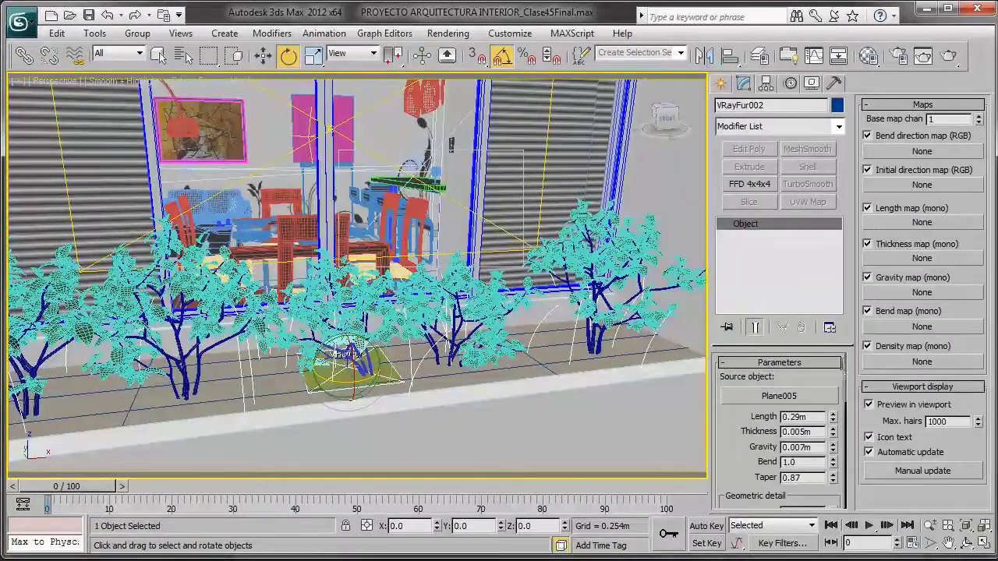
- Shorten the VRayFur002 grass length to 0.19 m and render a preview
{"action": "type", "text": "0.2"}
{"action": "key", "text": "Return"}
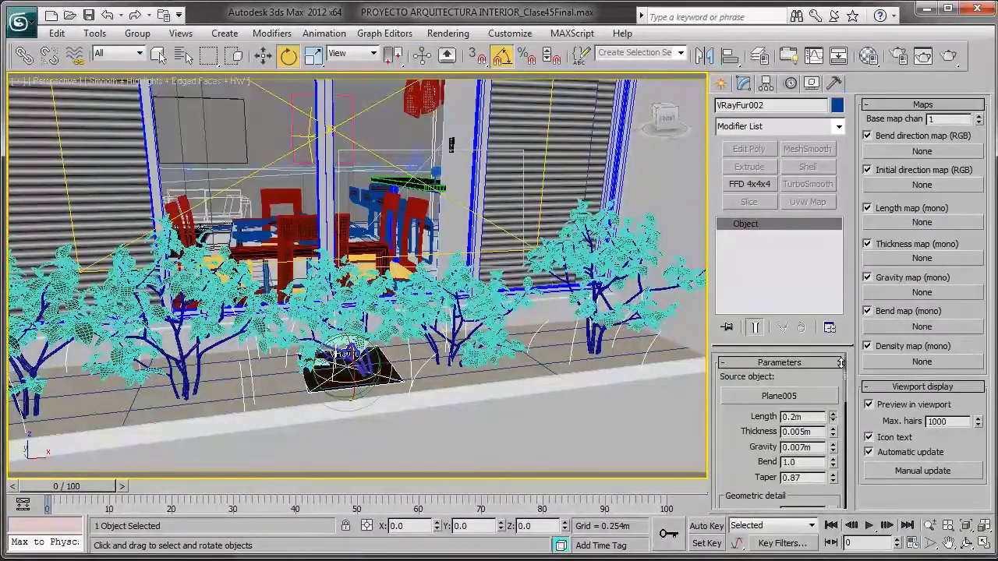
{"action": "type", "text": "0.19"}
{"action": "key", "text": "Return"}
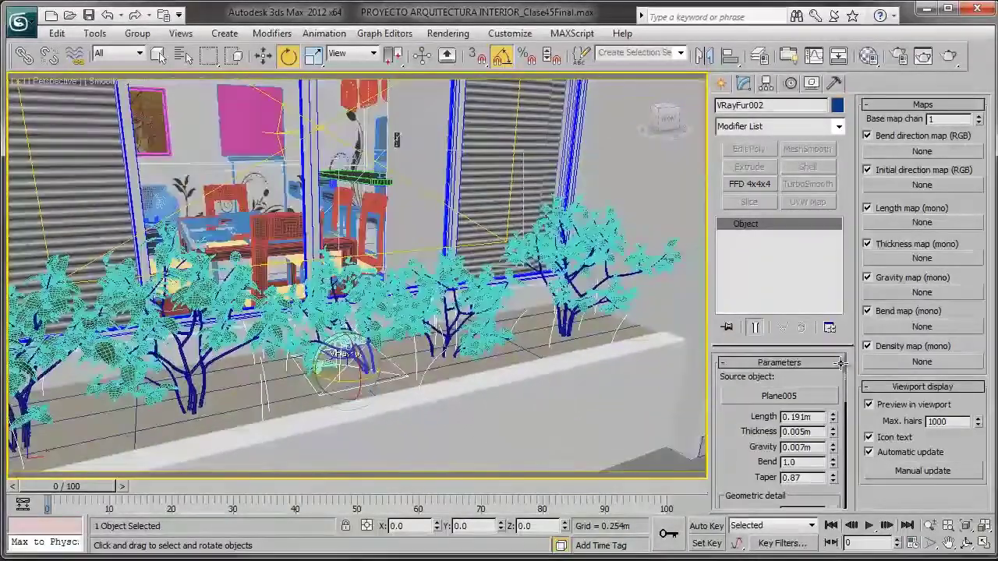
{"action": "key", "text": "shift+q"}
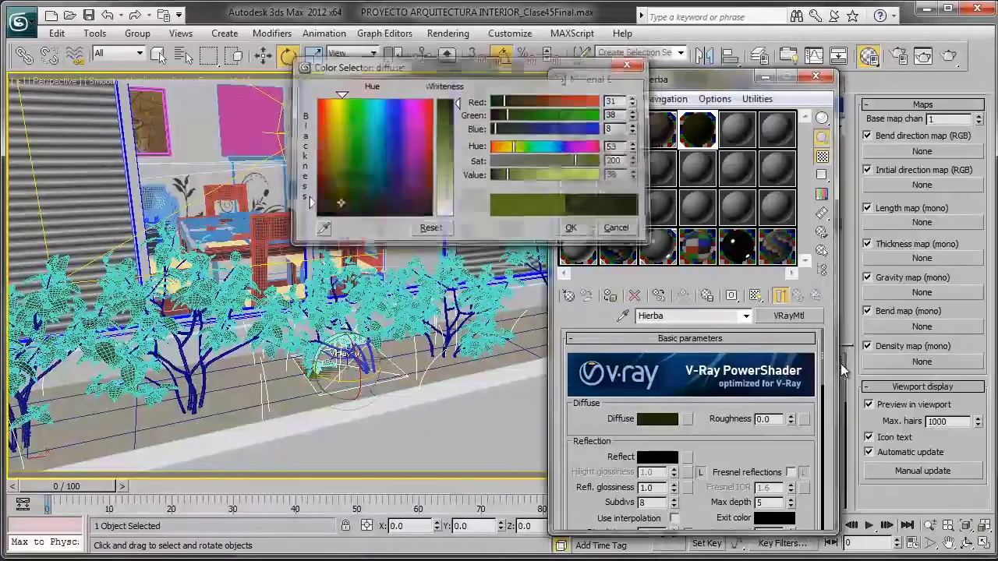
- Close the Hierba colour picker and Material Editor, then switch the viewport to Cam01
{"action": "key", "text": "Escape"}
{"action": "key", "text": "m"}
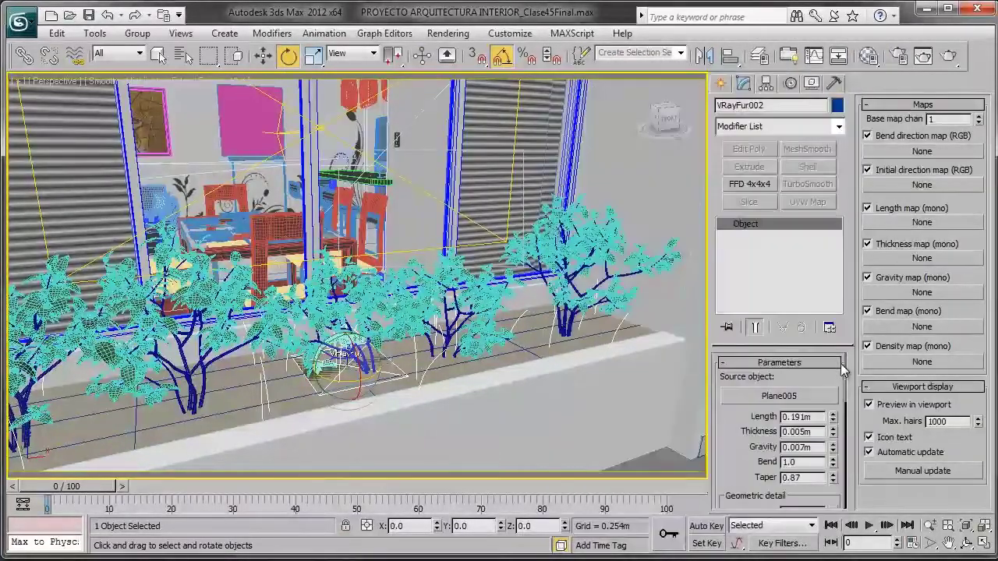
{"action": "key", "text": "c"}
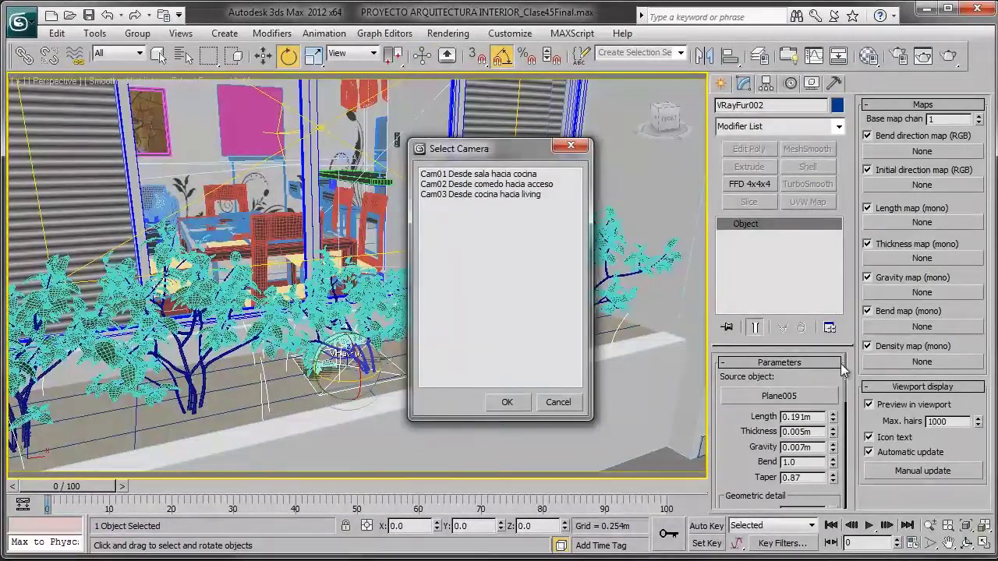
{"action": "key", "text": "Down"}
{"action": "key", "text": "Return"}
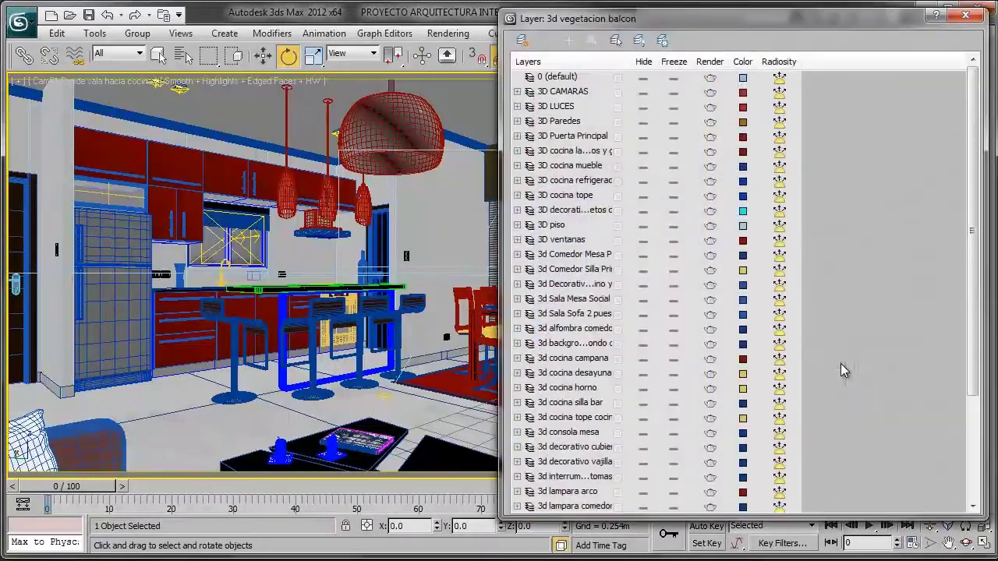
- Scroll through the Layer Manager list and close it before the Cam01 render
{"action": "scroll", "coordinate": [842, 370], "scroll_direction": "down", "scroll_amount": 2}
{"action": "scroll", "coordinate": [842, 370], "scroll_direction": "down", "scroll_amount": 1}
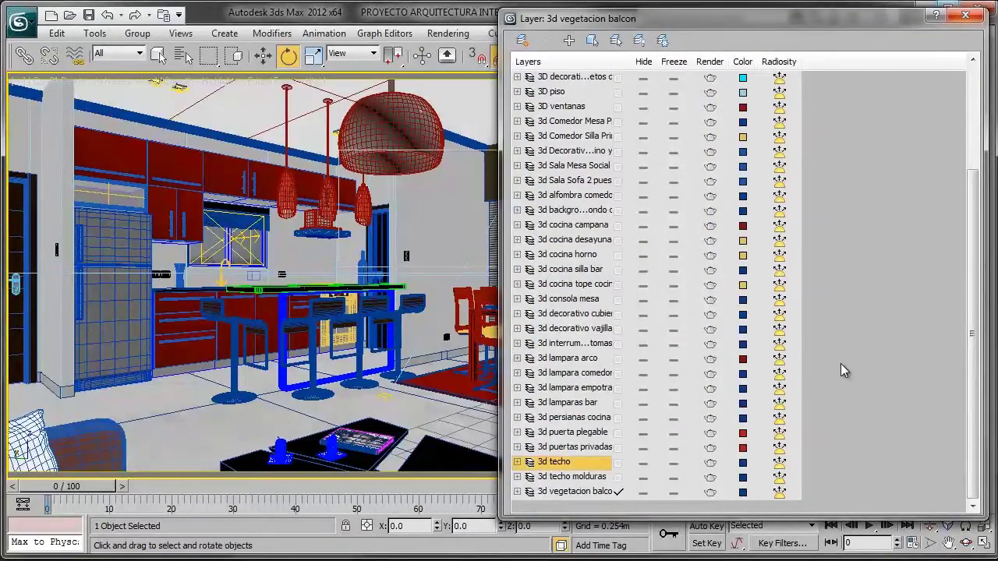
{"action": "key", "text": "Escape"}
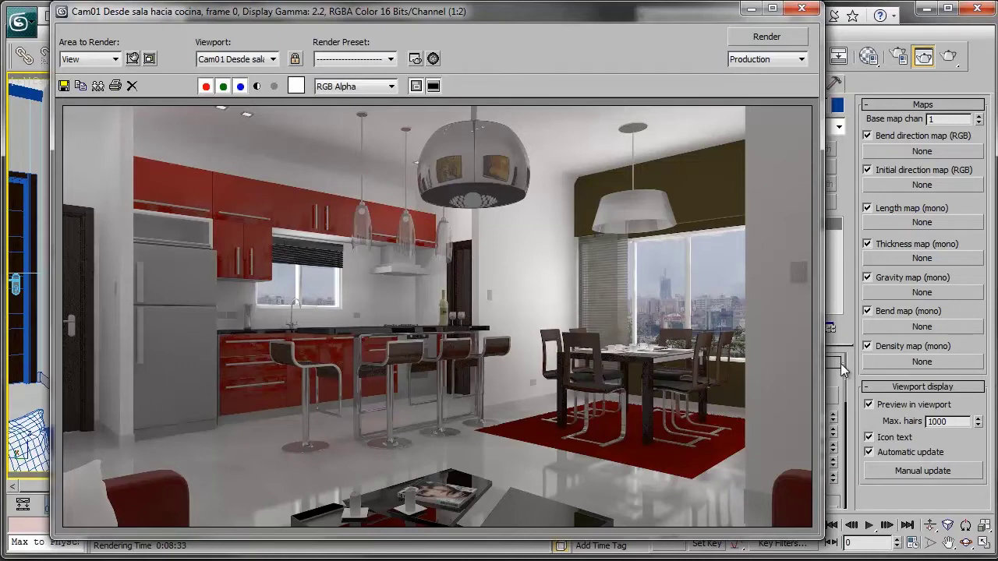
- Zoom in and out on the finished Cam01 render, close it, and select the kitchen window
{"action": "scroll", "coordinate": [841, 370], "scroll_direction": "up", "scroll_amount": 1}
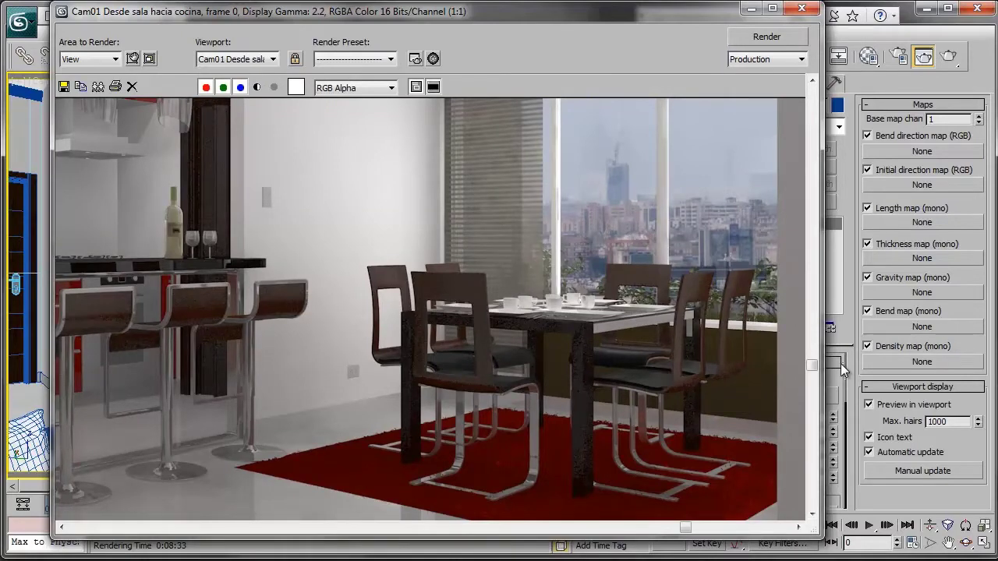
{"action": "scroll", "coordinate": [841, 370], "scroll_direction": "down", "scroll_amount": 1}
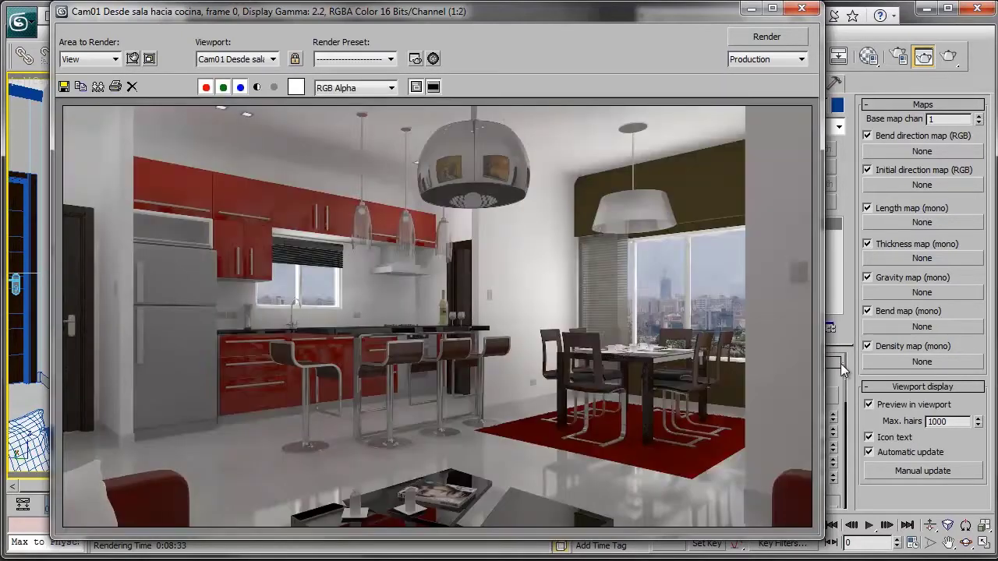
{"action": "scroll", "coordinate": [842, 370], "scroll_direction": "up", "scroll_amount": 2}
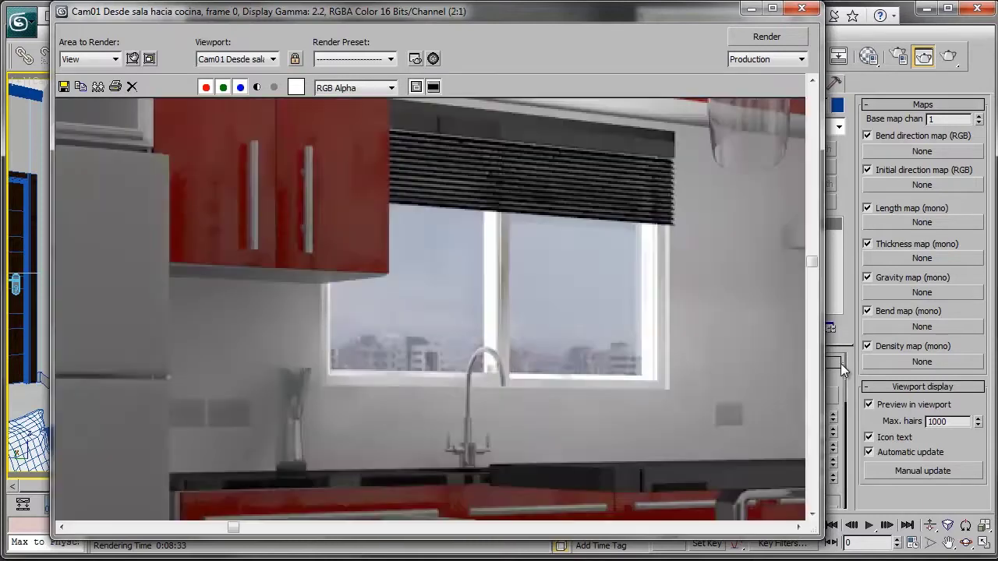
{"action": "scroll", "coordinate": [841, 370], "scroll_direction": "up", "scroll_amount": 1}
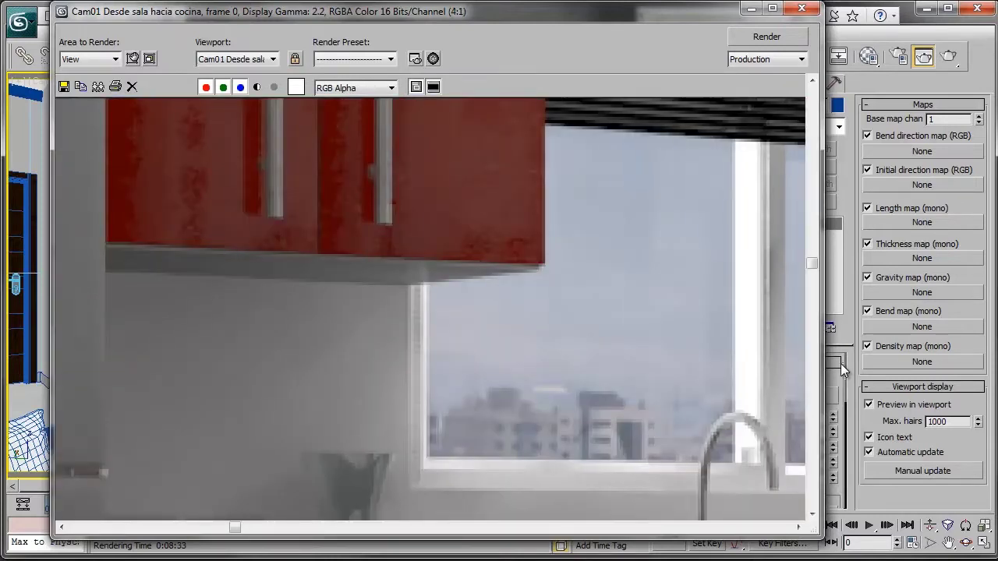
{"action": "scroll", "coordinate": [841, 370], "scroll_direction": "down", "scroll_amount": 2}
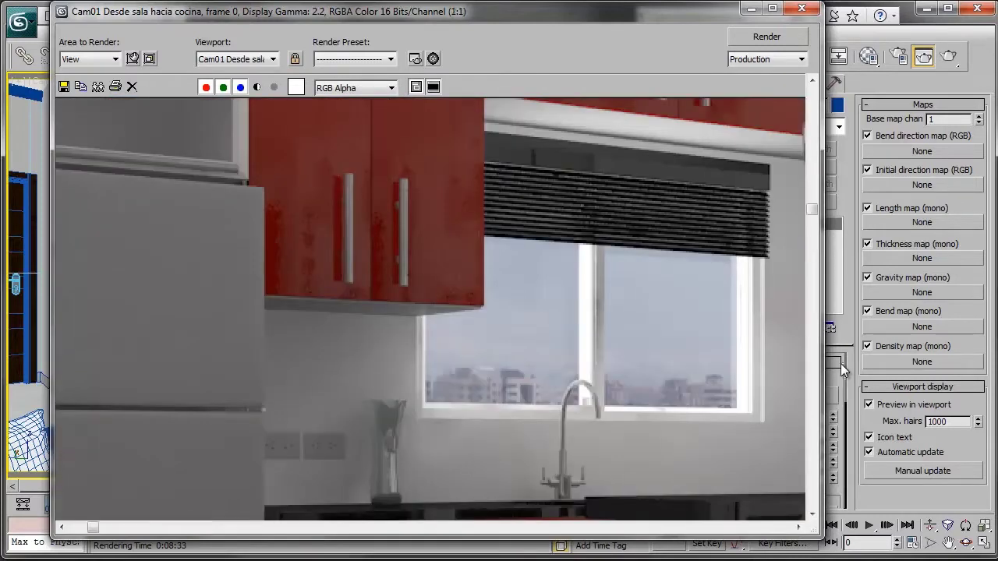
{"action": "scroll", "coordinate": [841, 369], "scroll_direction": "down", "scroll_amount": 1}
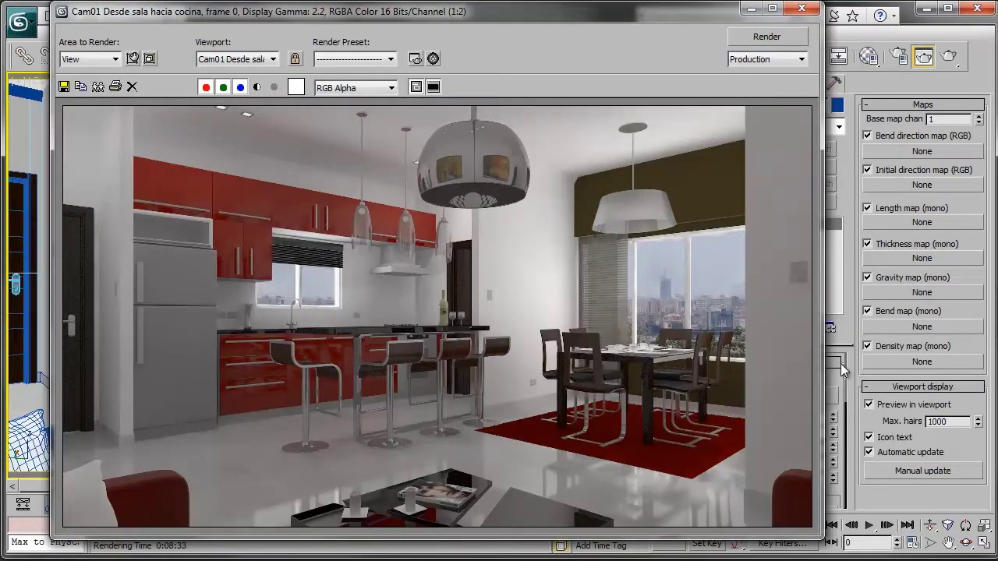
{"action": "left_click", "coordinate": [802, 7]}
{"action": "left_click", "coordinate": [238, 226]}
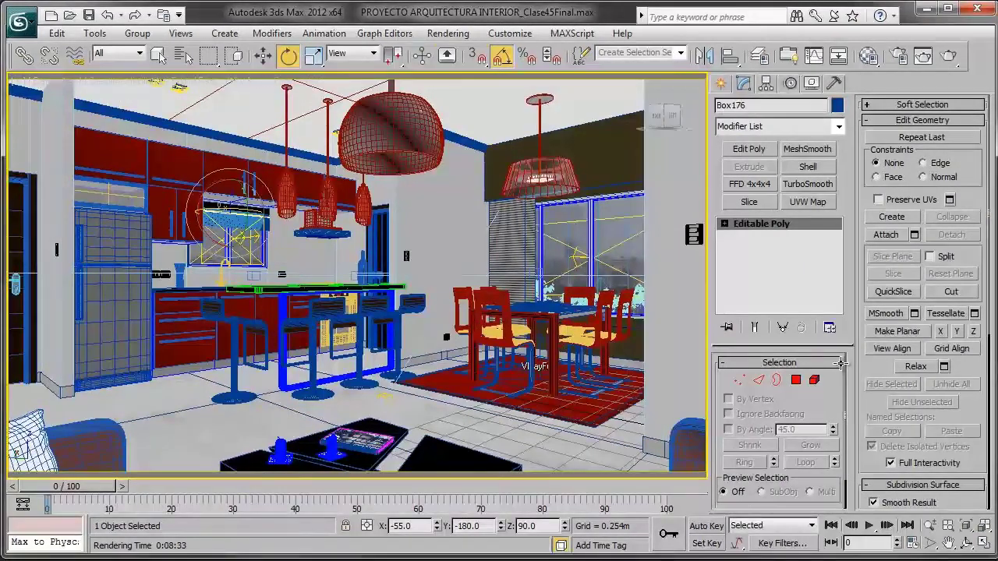
- Isolate the kitchen blind's bead cord group and frame the whole chain in perspective
{"action": "key", "text": "p"}
{"action": "key", "text": "z"}
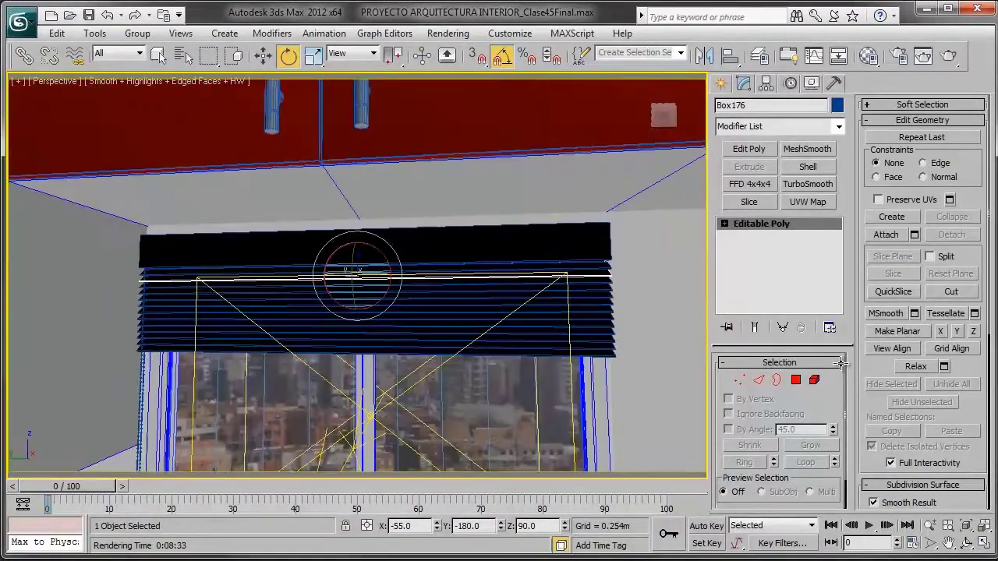
{"action": "key", "text": "z"}
{"action": "key", "text": "Page_Up"}
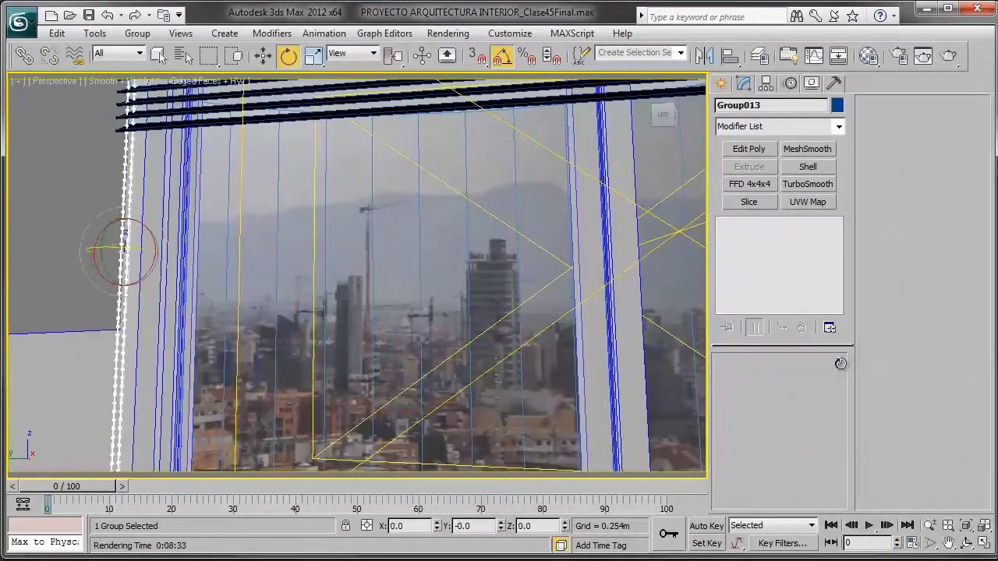
{"action": "key", "text": "z"}
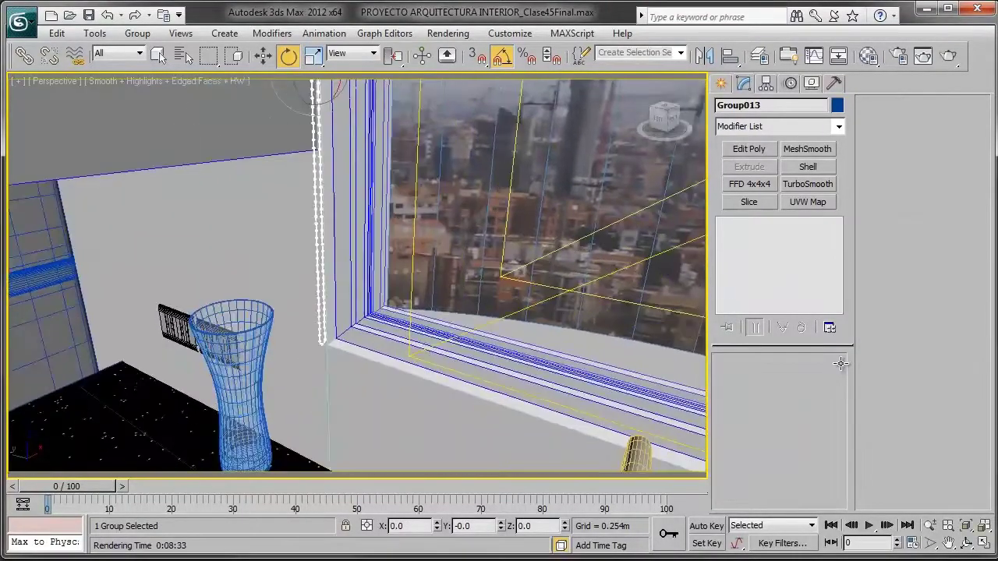
{"action": "key", "text": "alt+q"}
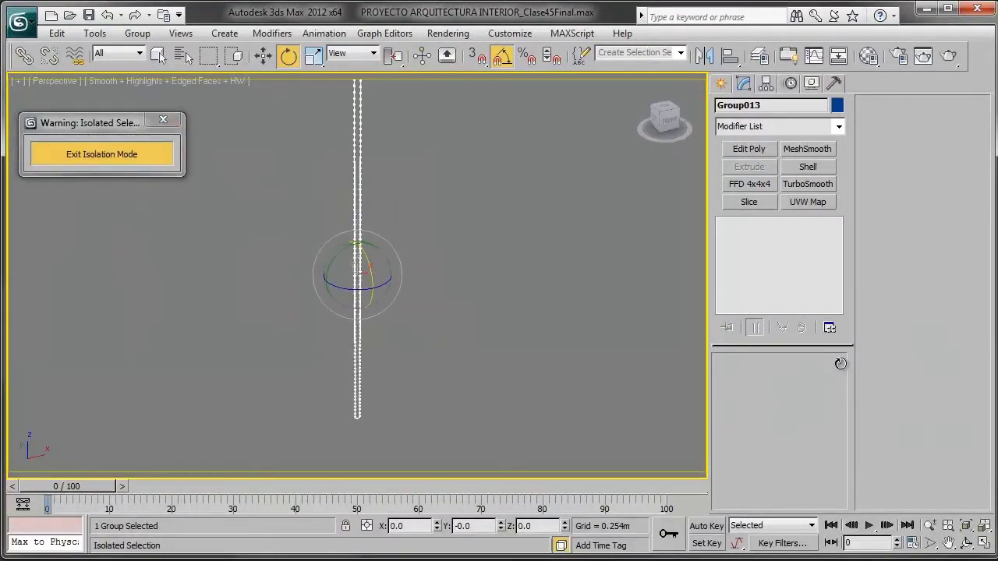
{"action": "right_click", "coordinate": [584, 294]}
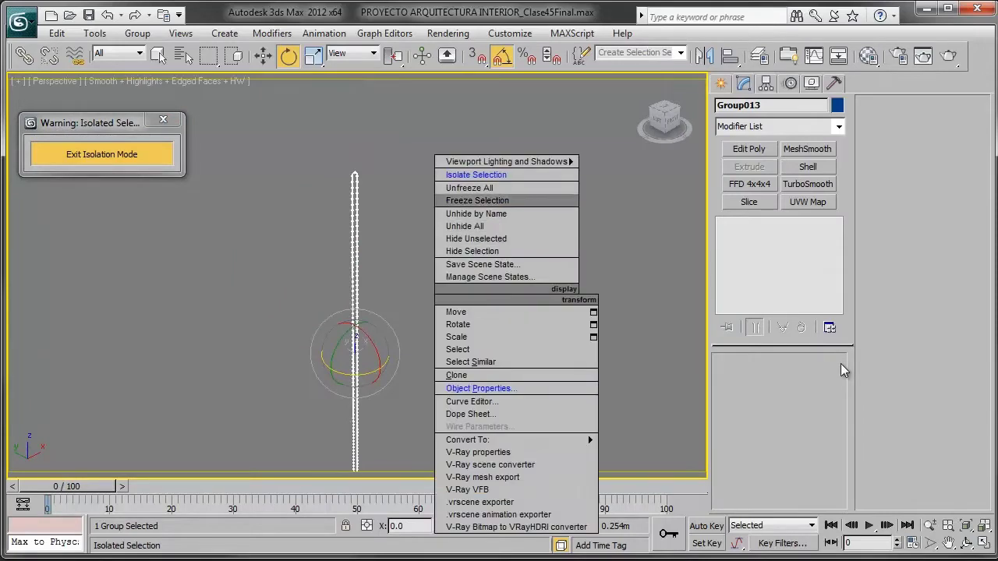
{"action": "key", "text": "Escape"}
{"action": "key", "text": "F3"}
{"action": "key", "text": "z"}
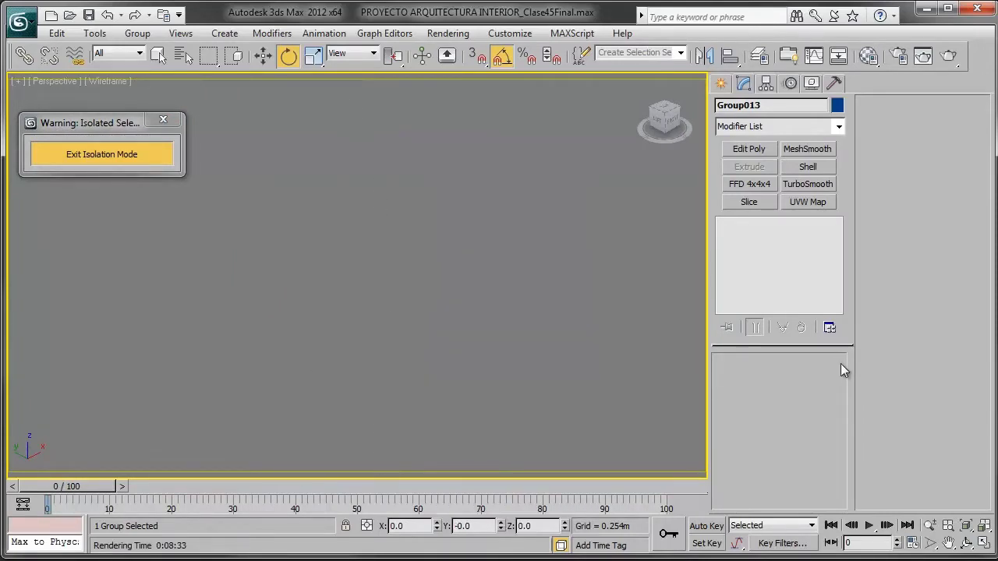
{"action": "key", "text": "ctrl+d"}
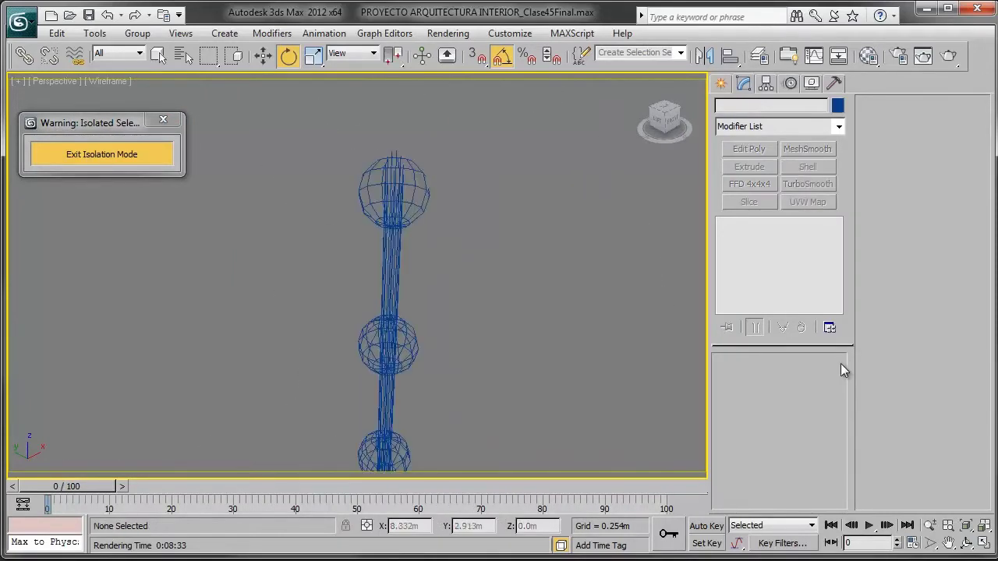
{"action": "key", "text": "F3"}
{"action": "key", "text": "z"}
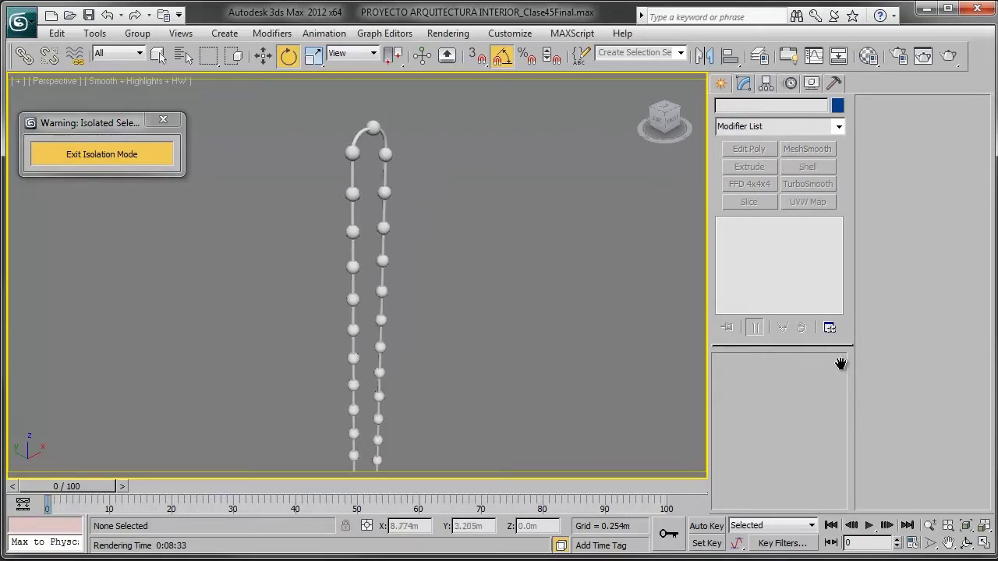
- Give the cord a black 'Persiana cocina cuerda' material and end isolation
{"action": "key", "text": "m"}
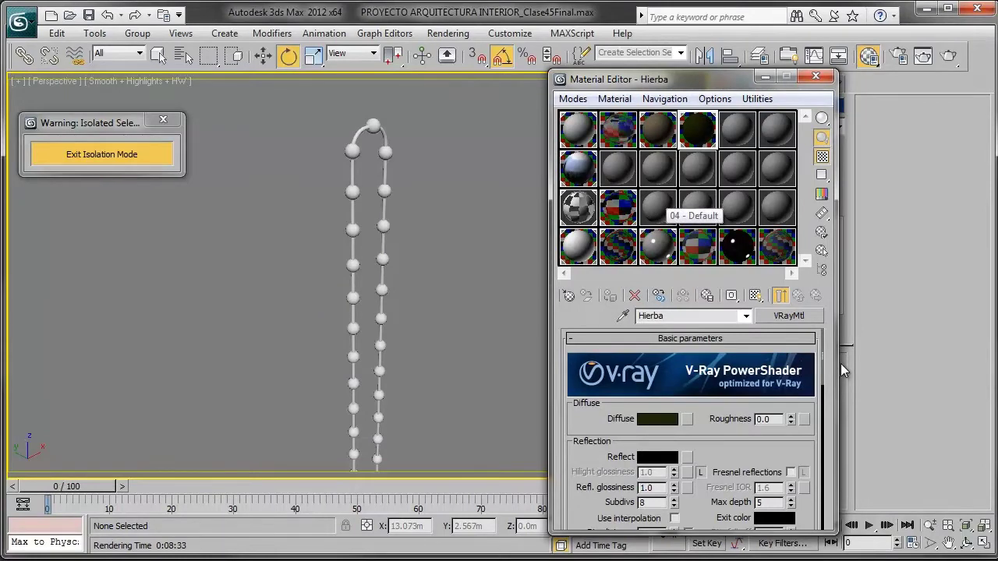
{"action": "left_click", "coordinate": [657, 206]}
{"action": "type", "text": "Periana cocina cuerda"}
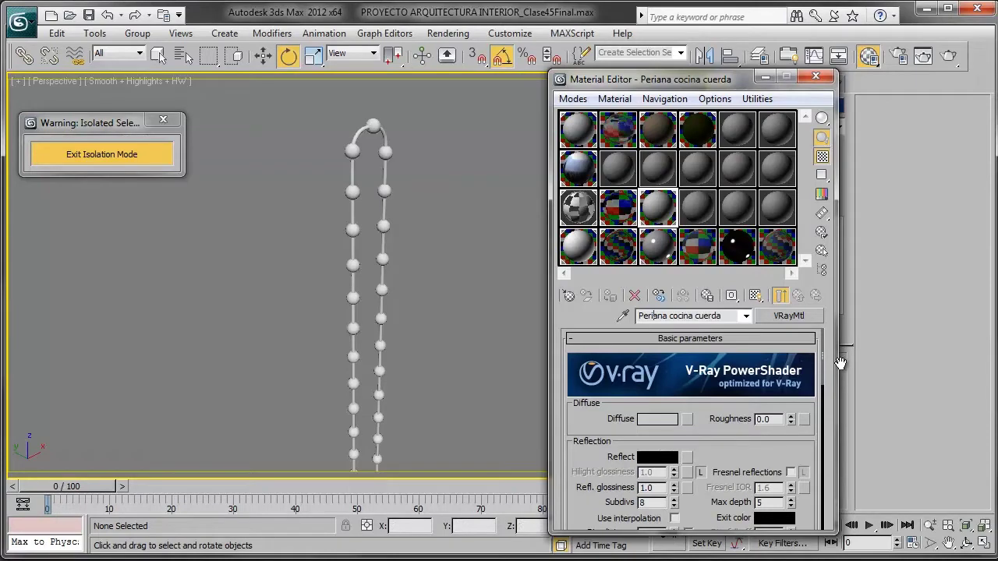
{"action": "type", "text": "s"}
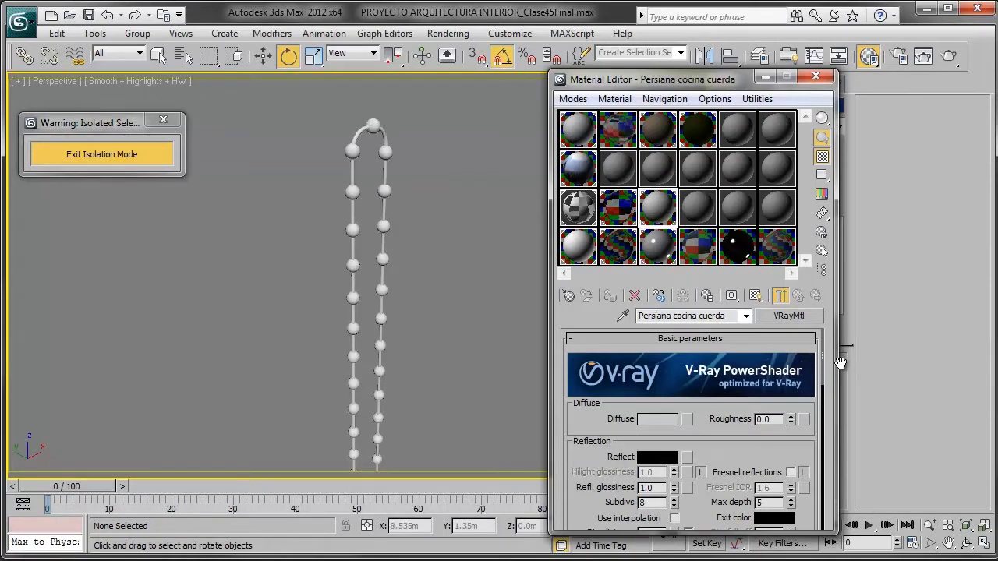
{"action": "type", "text": "0"}
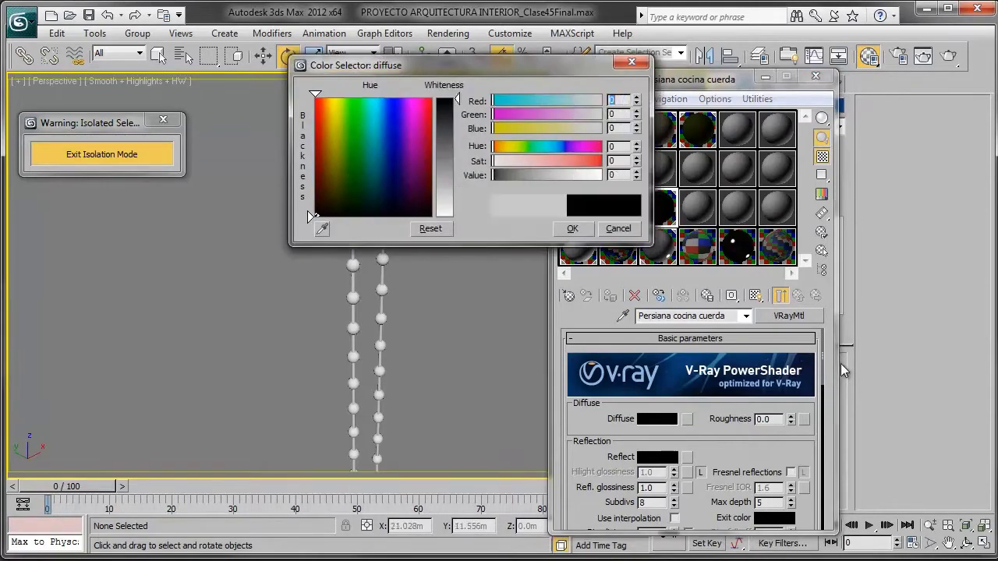
{"action": "key", "text": "Return"}
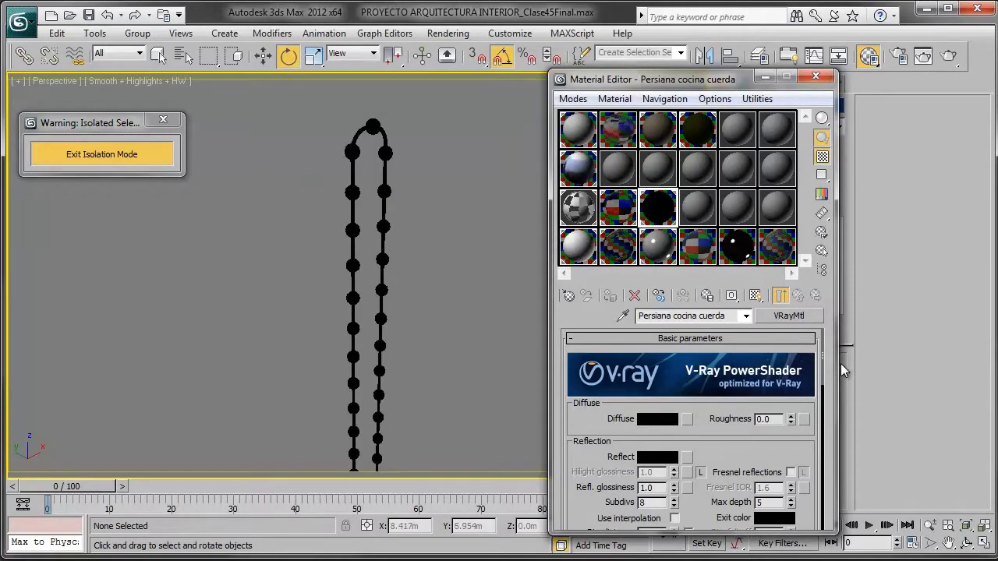
{"action": "key", "text": "alt+q"}
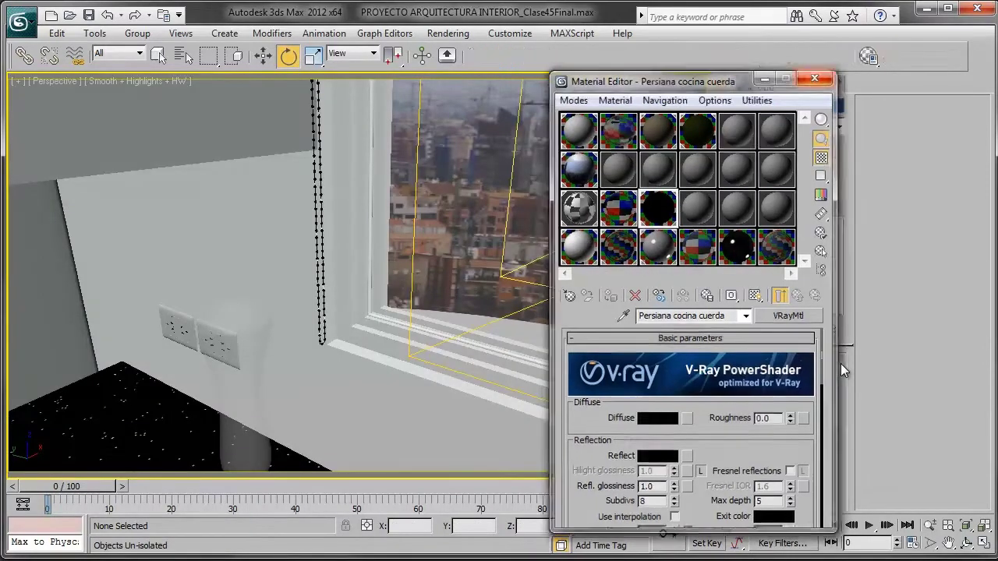
- Close the material editor, zoom out in wireframe, and isolate the Box188 wall with the Loft001 soffit
{"action": "key", "text": "m"}
{"action": "key", "text": "z"}
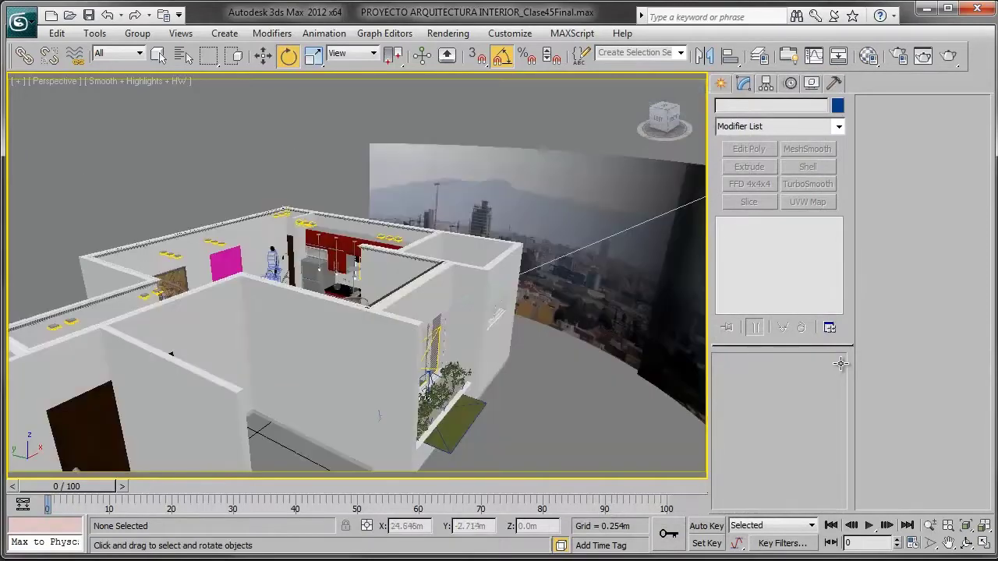
{"action": "key", "text": "F3"}
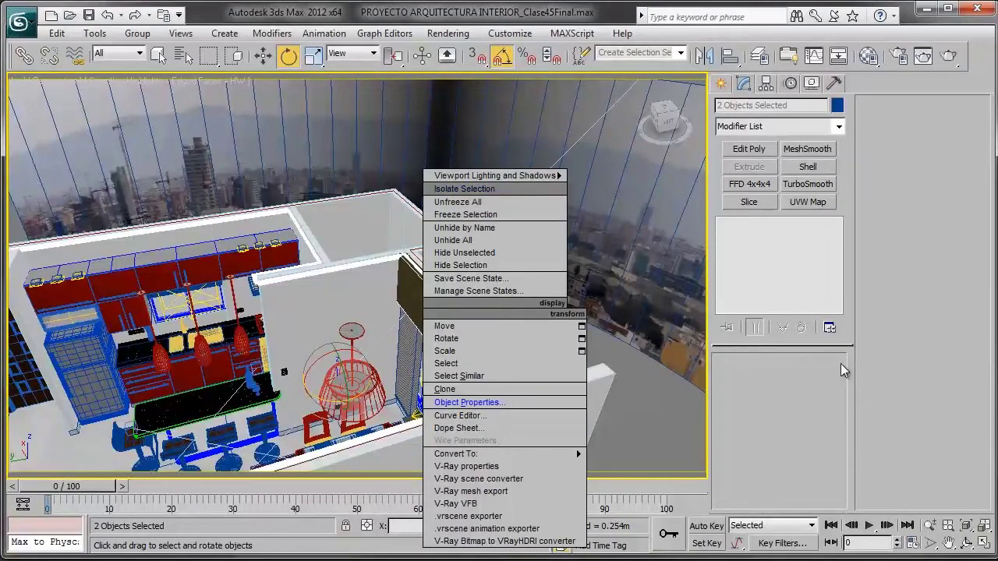
{"action": "key", "text": "alt+q"}
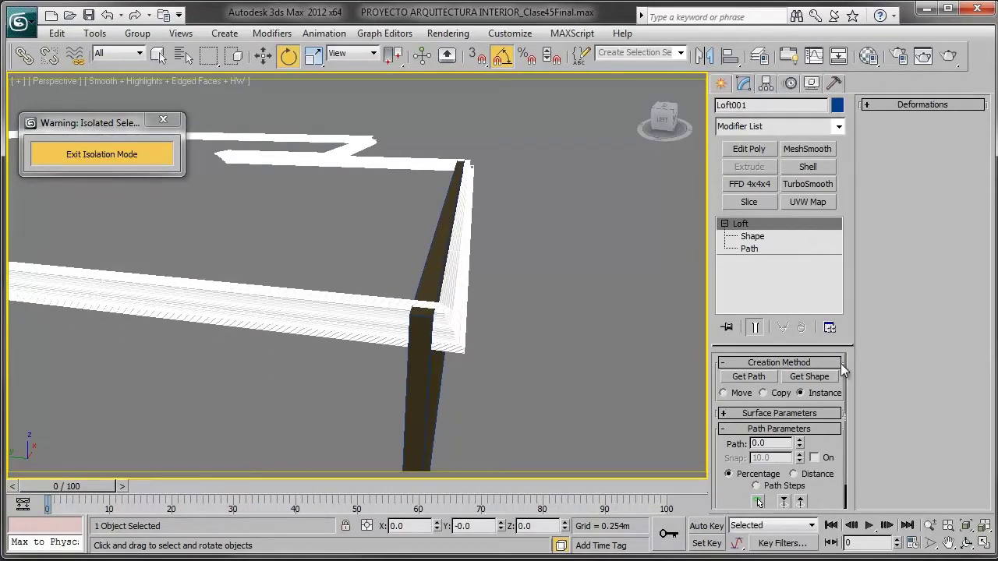
- Move segment 6 of the soffit loft's path so it lines up with the wall
{"action": "key", "text": "2"}
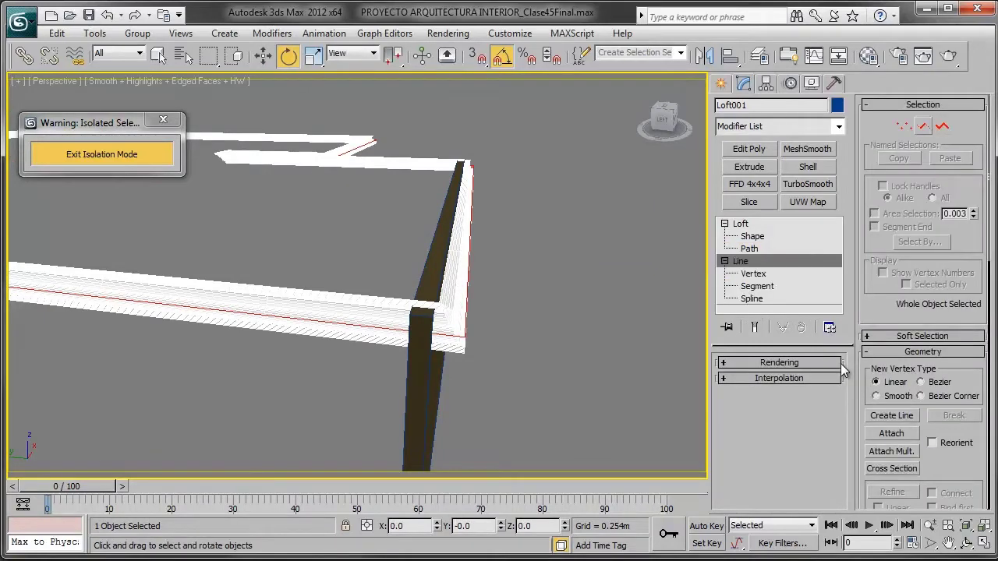
{"action": "key", "text": "2"}
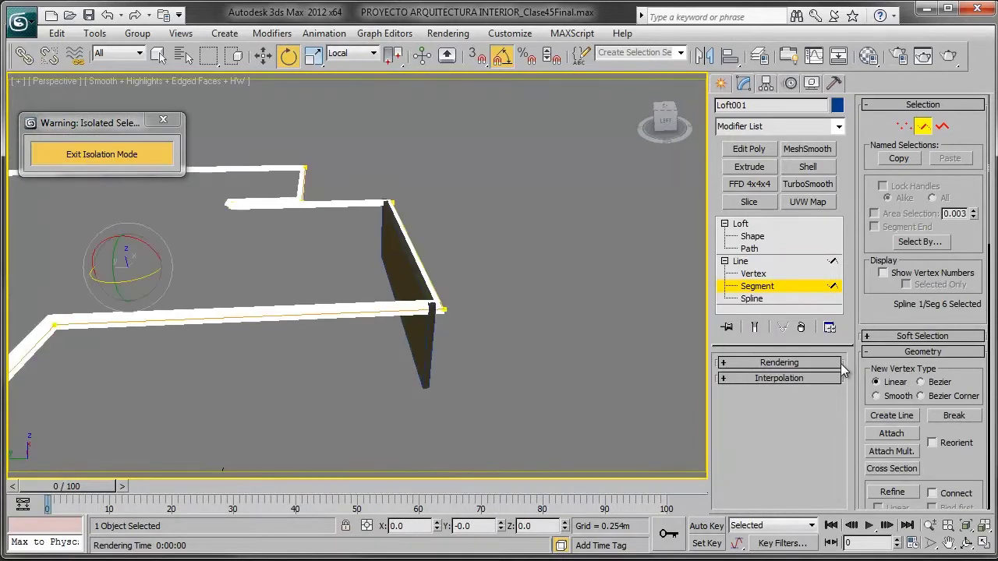
{"action": "key", "text": "w"}
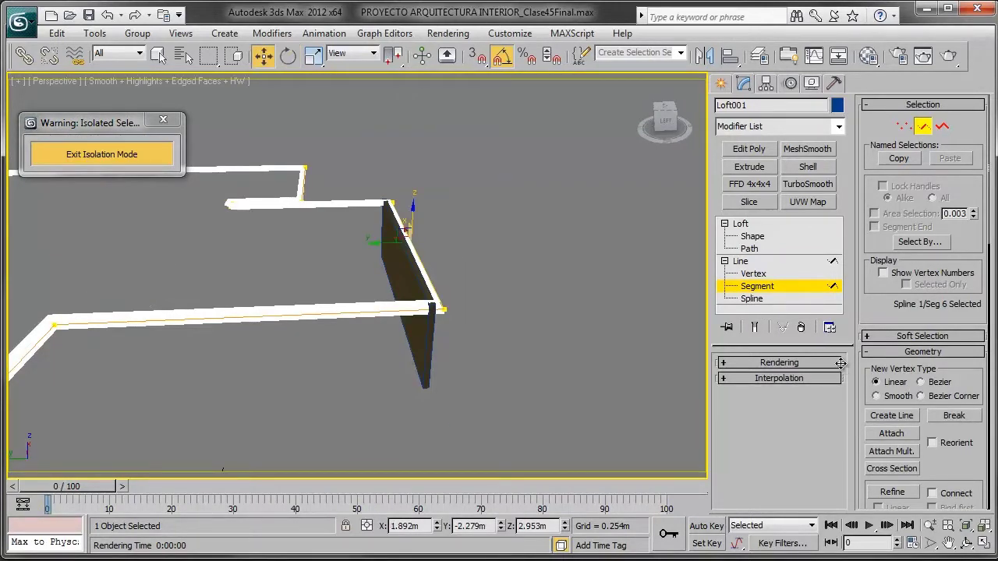
{"action": "key", "text": "z"}
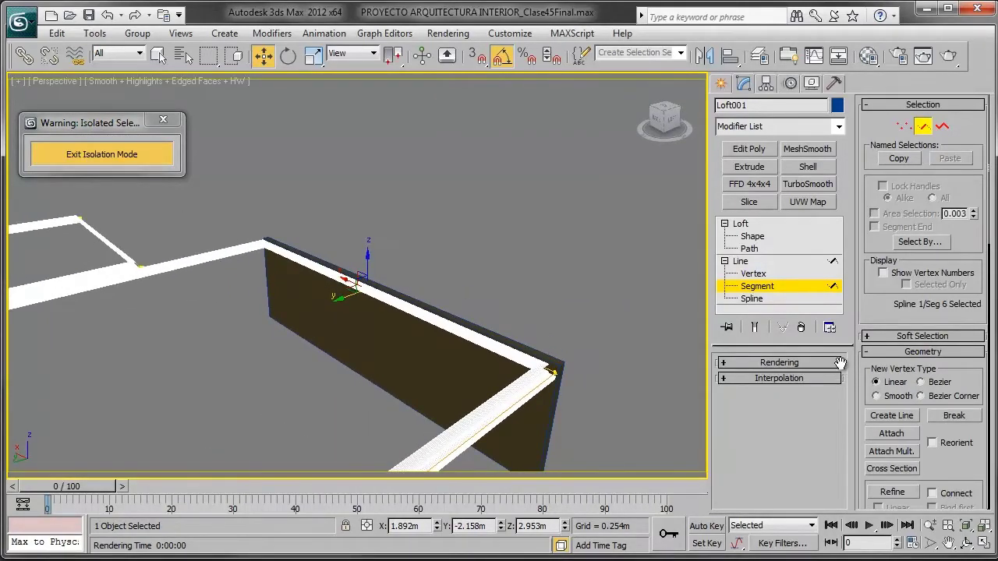
{"action": "key", "text": "ctrl+b"}
- Deselect the loft, view through Cam01 Desde sala hacia cocina, and end isolation
{"action": "key", "text": "ctrl+d"}
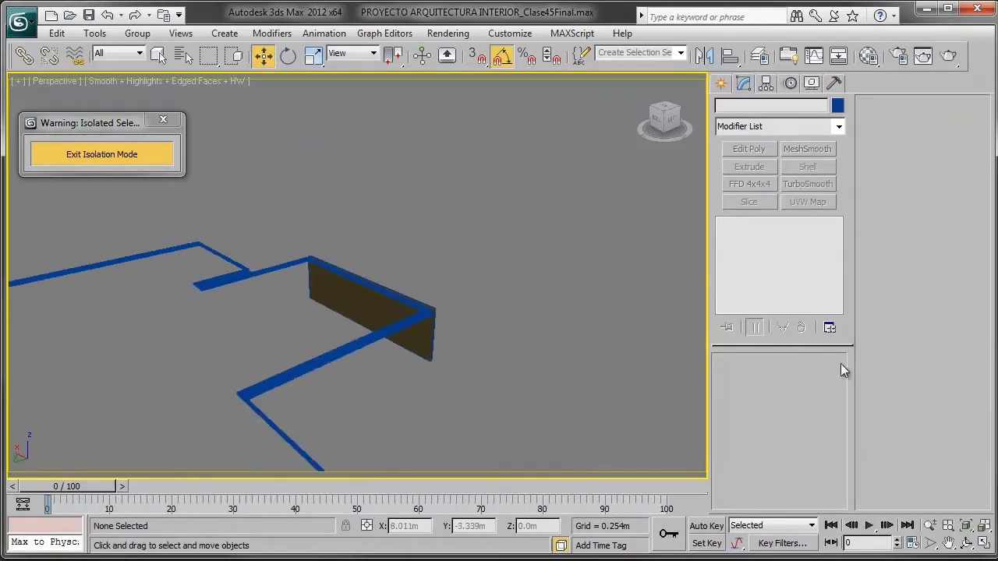
{"action": "key", "text": "c"}
{"action": "key", "text": "Down"}
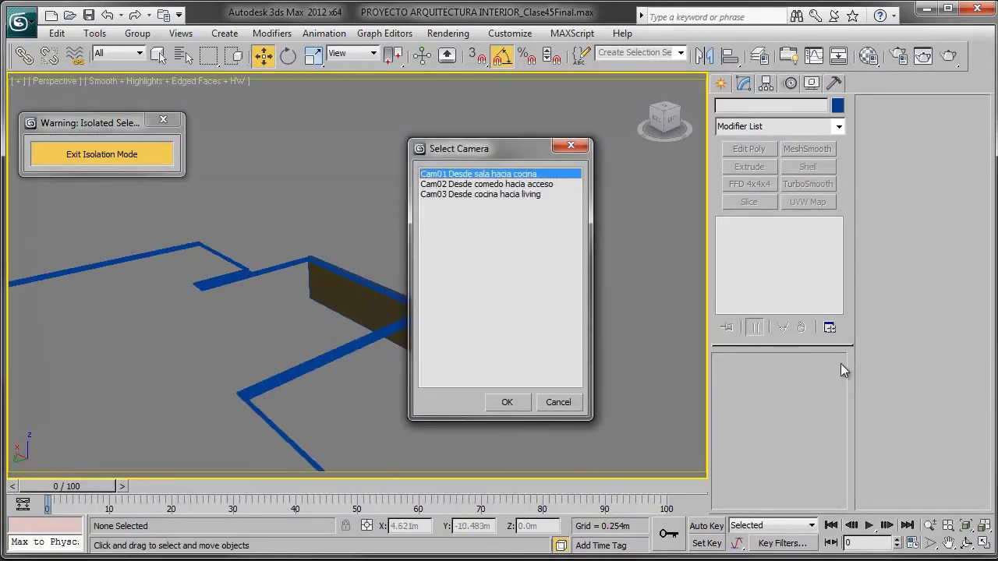
{"action": "key", "text": "Return"}
{"action": "key", "text": "alt+q"}
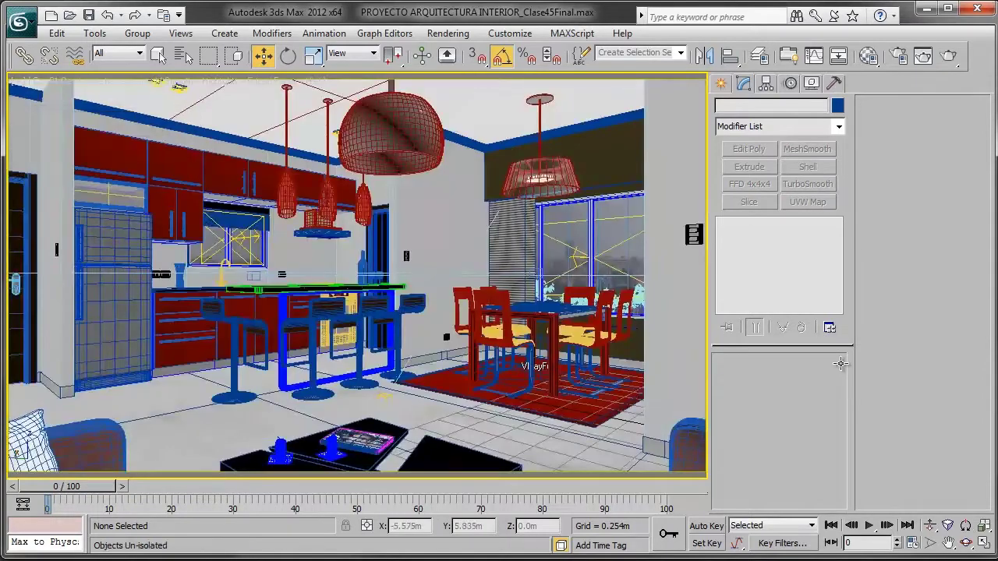